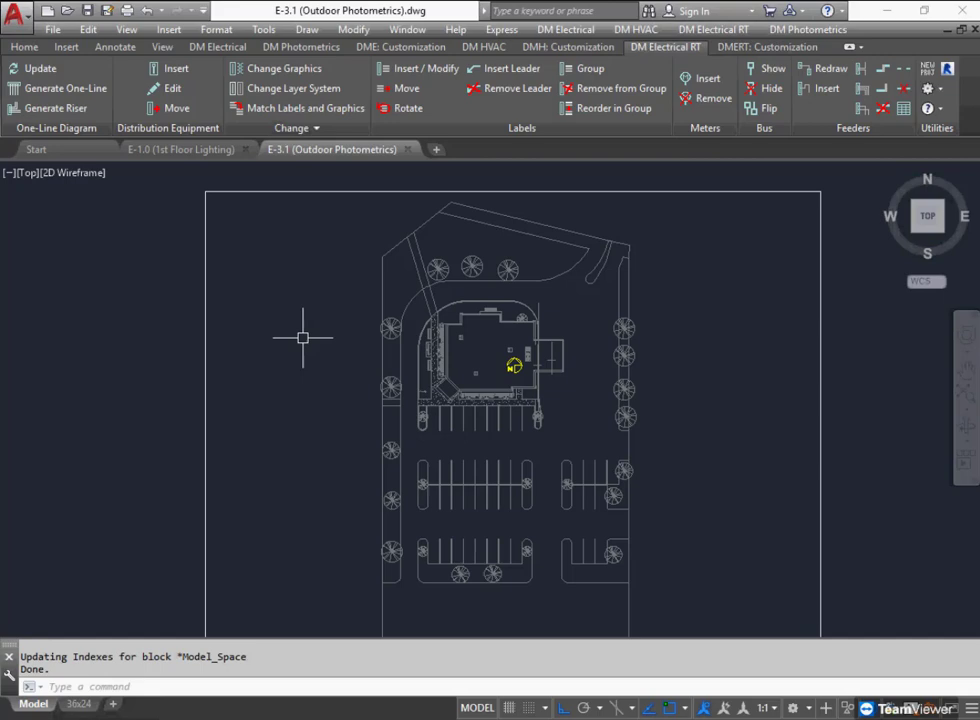
Create a new light fixture with callout S in the Light Fixture Project Schedule.
{"action": "scroll", "coordinate": [470, 366], "scroll_direction": "up", "scroll_amount": 2}
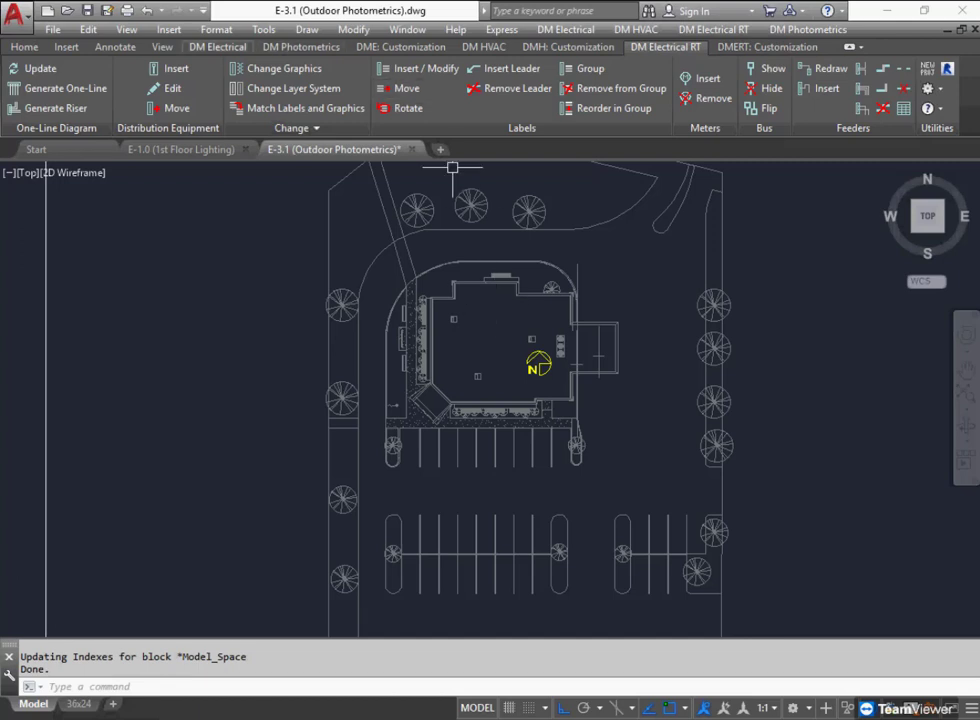
{"action": "left_click", "coordinate": [218, 47]}
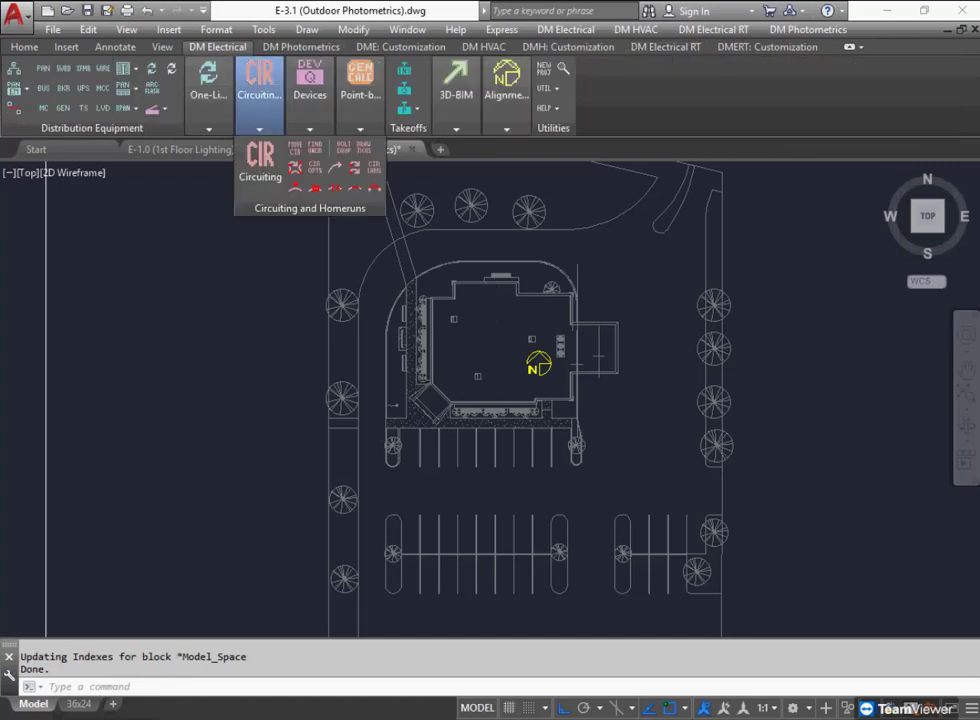
{"action": "mouse_move", "coordinate": [209, 94]}
{"action": "mouse_move", "coordinate": [310, 95]}
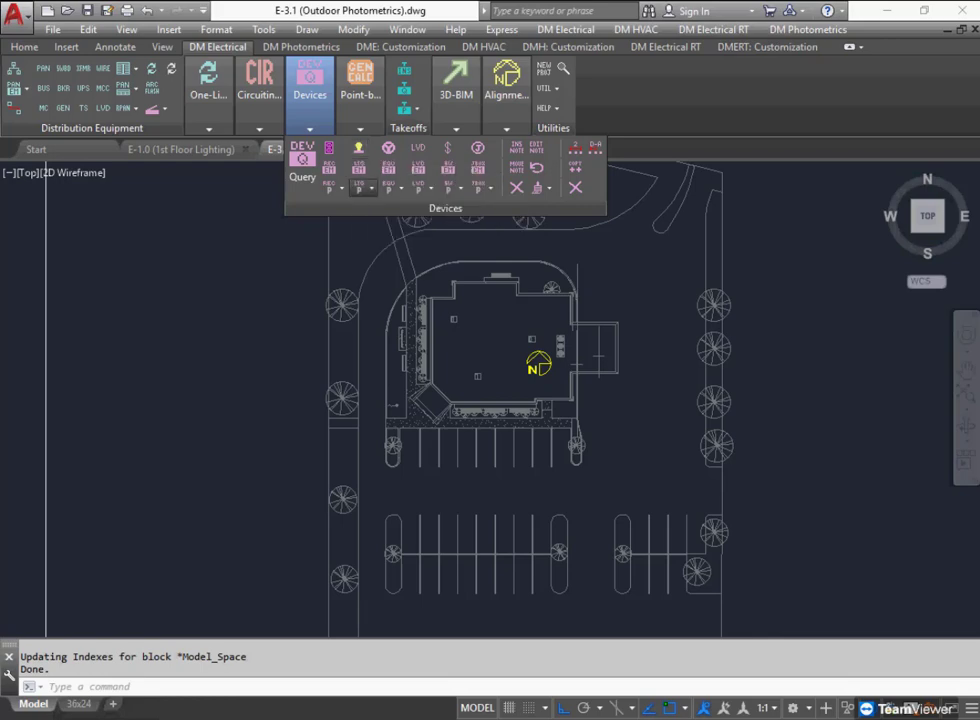
{"action": "left_click", "coordinate": [370, 188]}
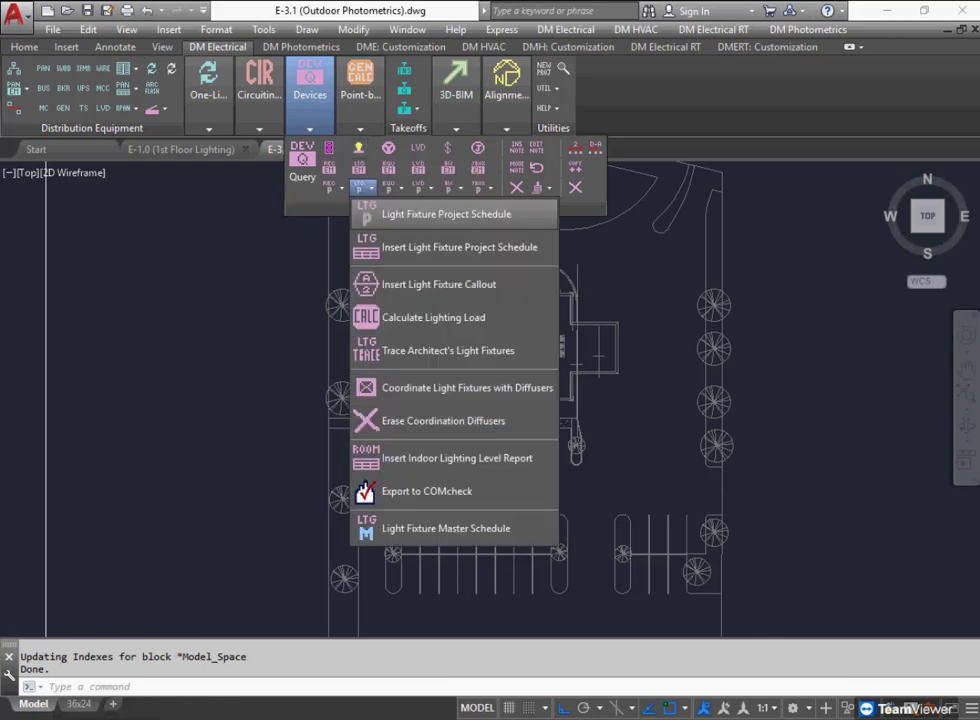
{"action": "left_click", "coordinate": [446, 214]}
{"action": "left_click", "coordinate": [135, 619]}
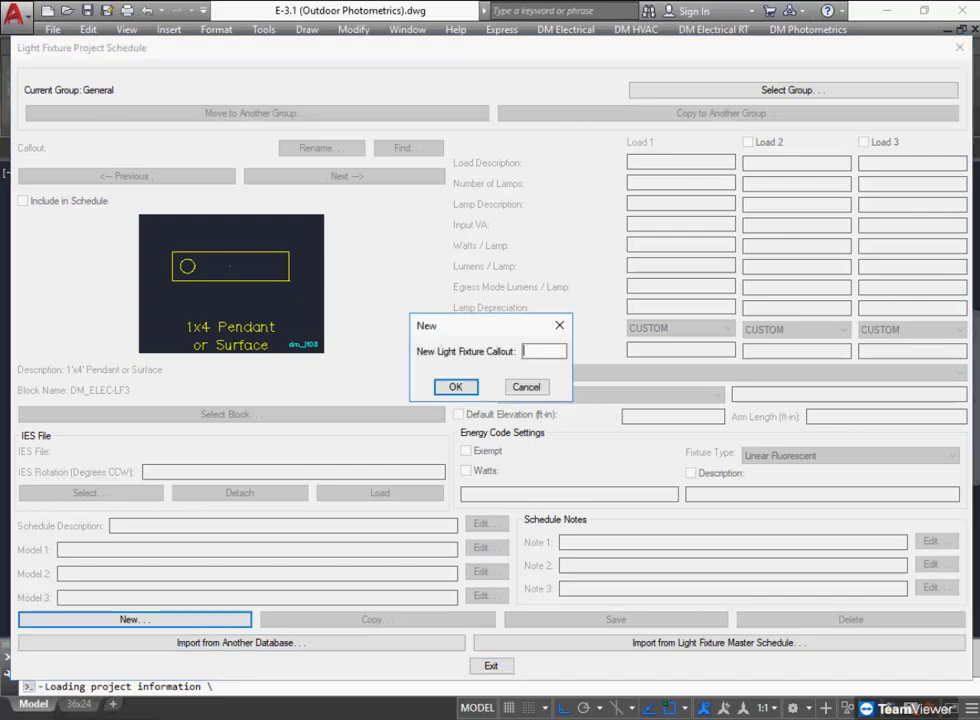
{"action": "type", "text": "S"}
{"action": "key", "text": "Return"}
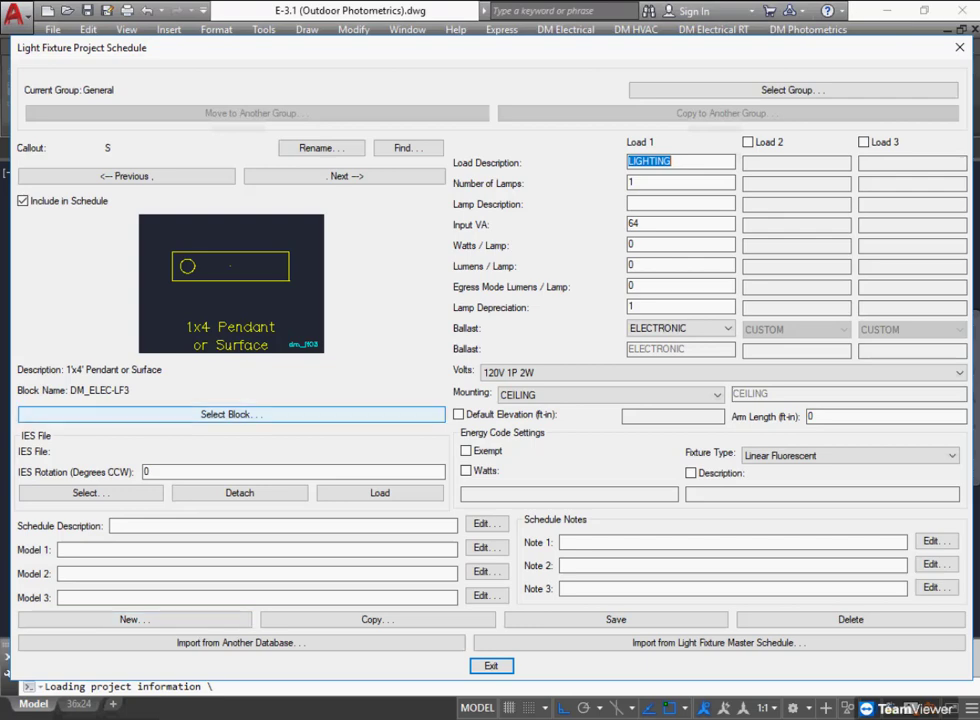
Assign the Single Pole Mounted block to fixture S.
{"action": "left_click", "coordinate": [231, 414]}
{"action": "scroll", "coordinate": [372, 362], "scroll_direction": "down", "scroll_amount": 20}
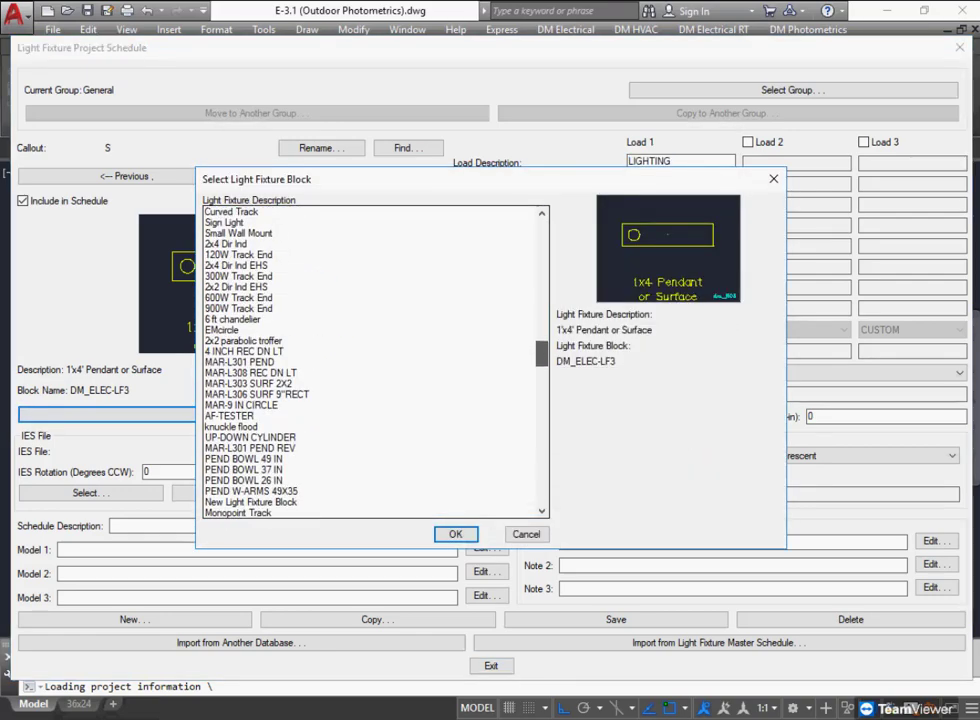
{"action": "scroll", "coordinate": [372, 362], "scroll_direction": "up", "scroll_amount": 9}
{"action": "scroll", "coordinate": [372, 362], "scroll_direction": "up", "scroll_amount": 18}
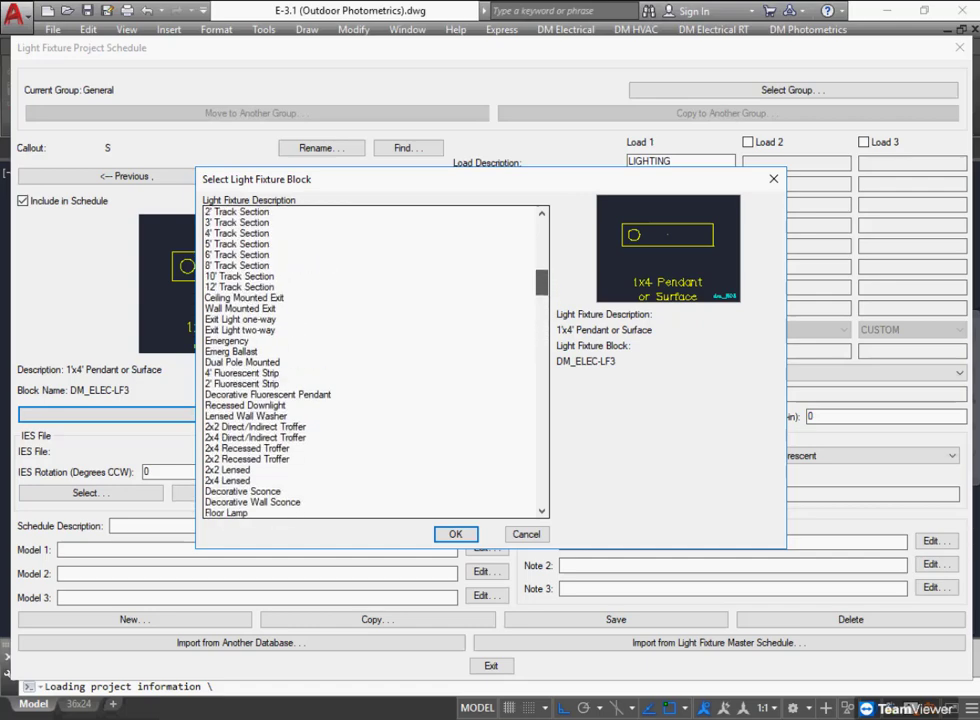
{"action": "scroll", "coordinate": [372, 362], "scroll_direction": "up", "scroll_amount": 3}
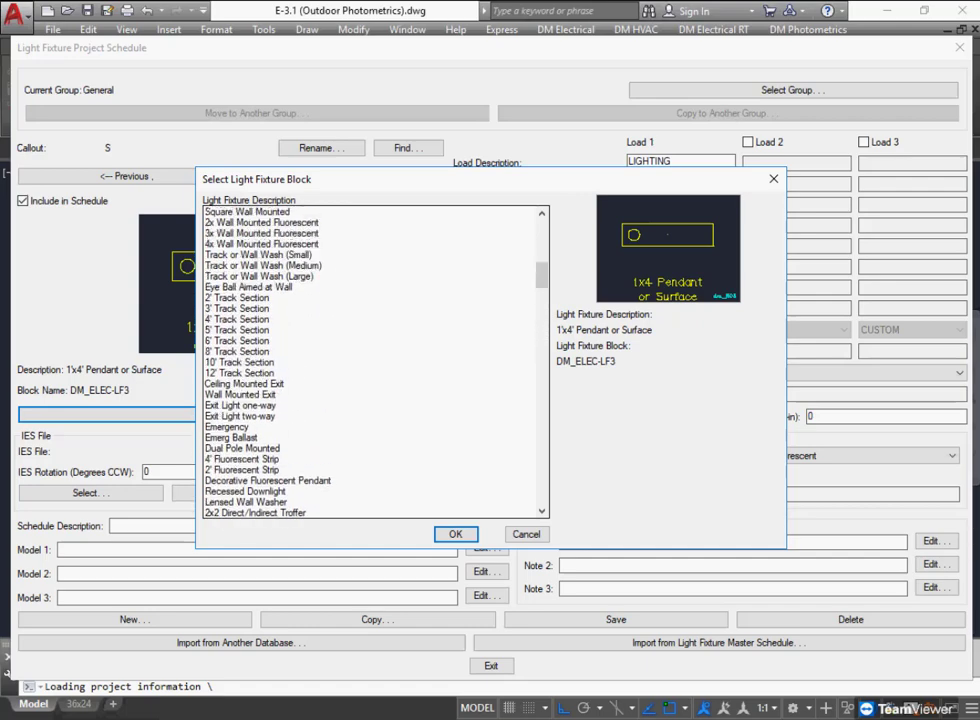
{"action": "left_click", "coordinate": [260, 221]}
{"action": "key", "text": "Return"}
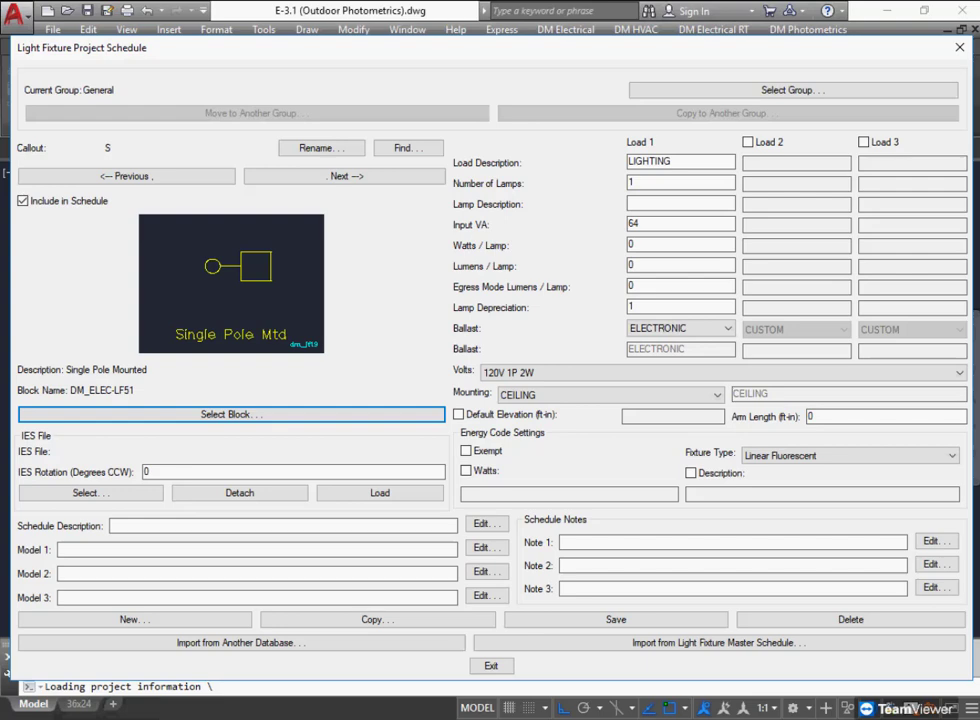
Attach the IES file cr1_p40_h5p.ies to fixture S and load its information, overwriting the existing data.
{"action": "left_click", "coordinate": [90, 492]}
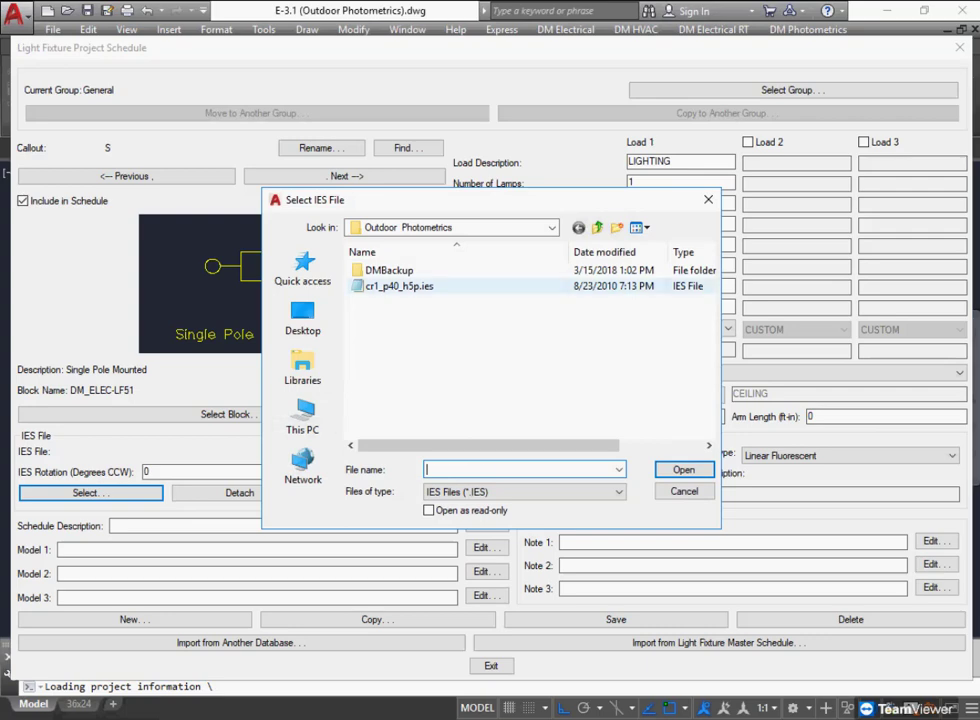
{"action": "left_click", "coordinate": [398, 286]}
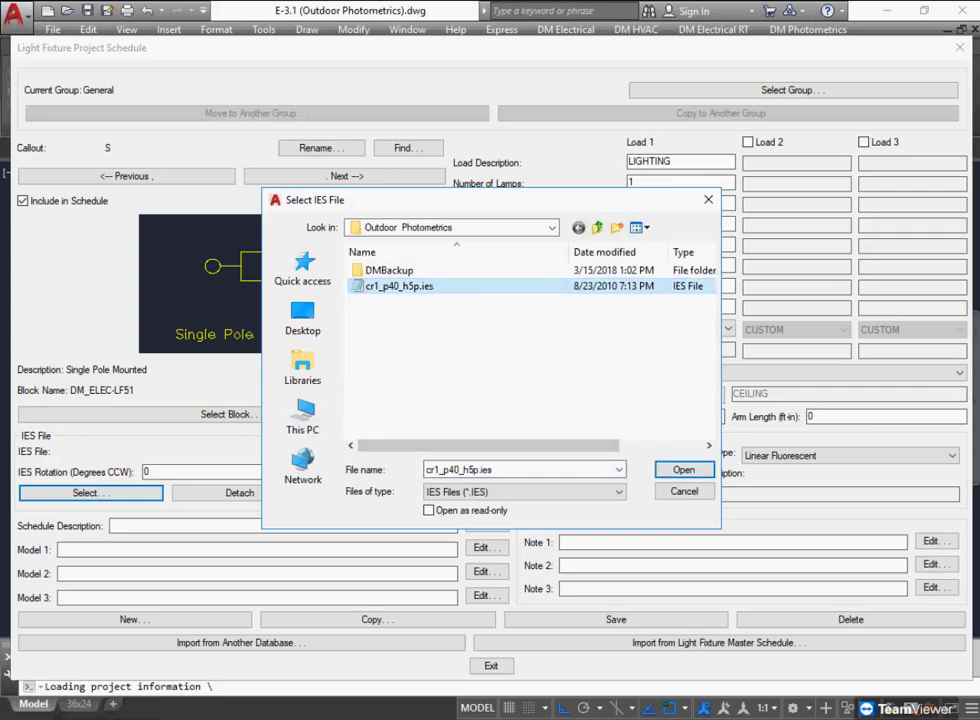
{"action": "key", "text": "Return"}
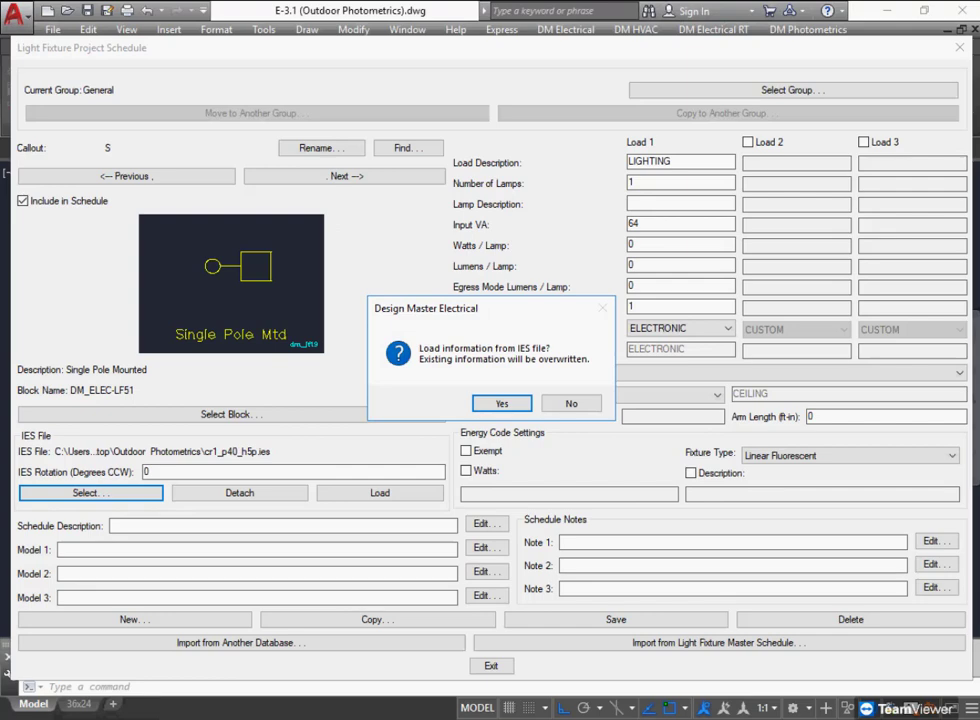
{"action": "key", "text": "Return"}
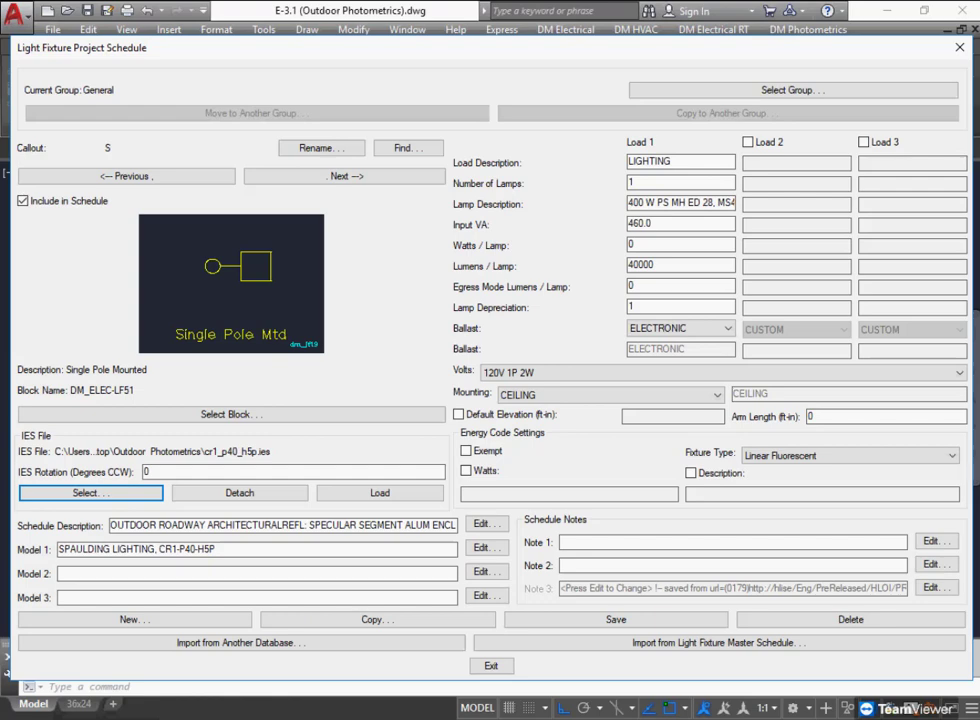
Review the full text of fixture S's schedule description and its third schedule note without changing them.
{"action": "key", "text": "Tab"}
{"action": "key", "text": "Tab"}
{"action": "key", "text": "Tab"}
{"action": "left_click", "coordinate": [487, 524]}
{"action": "left_click", "coordinate": [528, 296]}
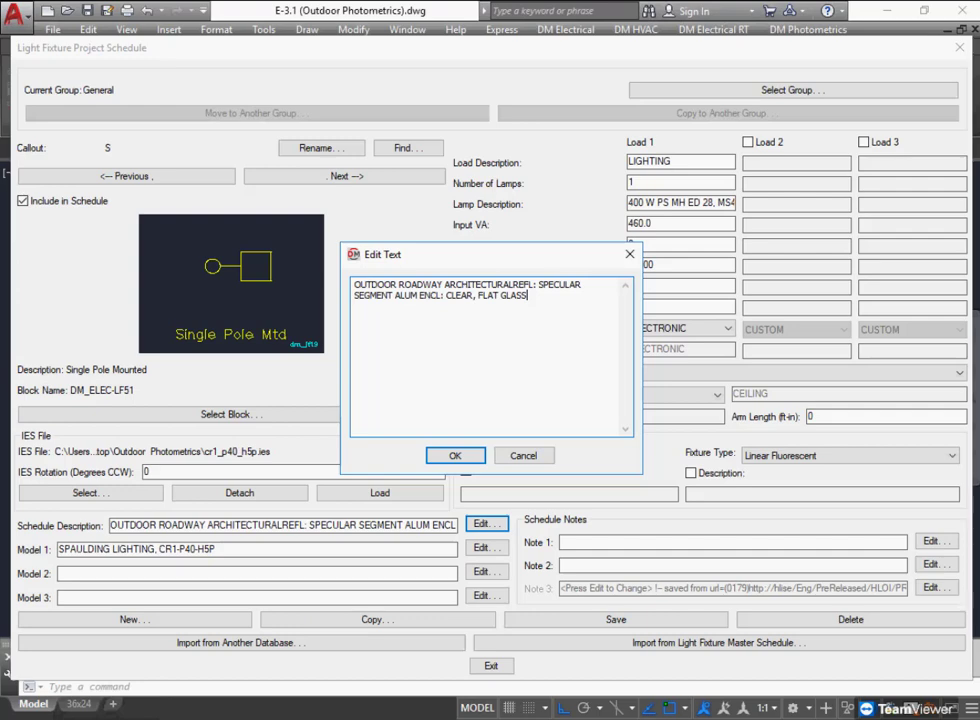
{"action": "left_click", "coordinate": [523, 455]}
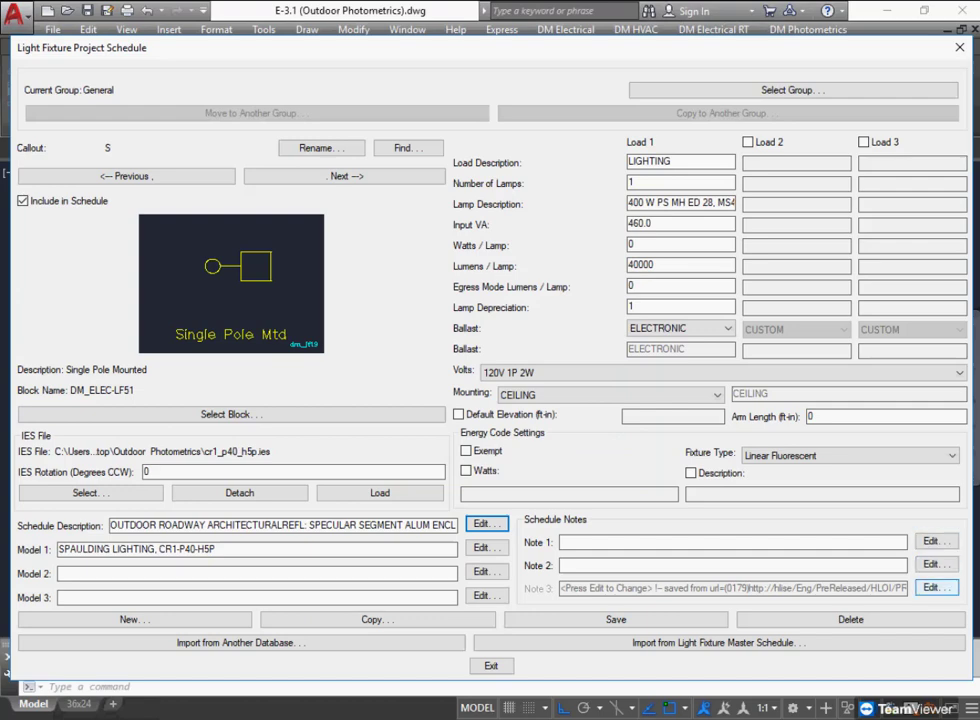
{"action": "left_click", "coordinate": [936, 588]}
{"action": "left_click", "coordinate": [573, 359]}
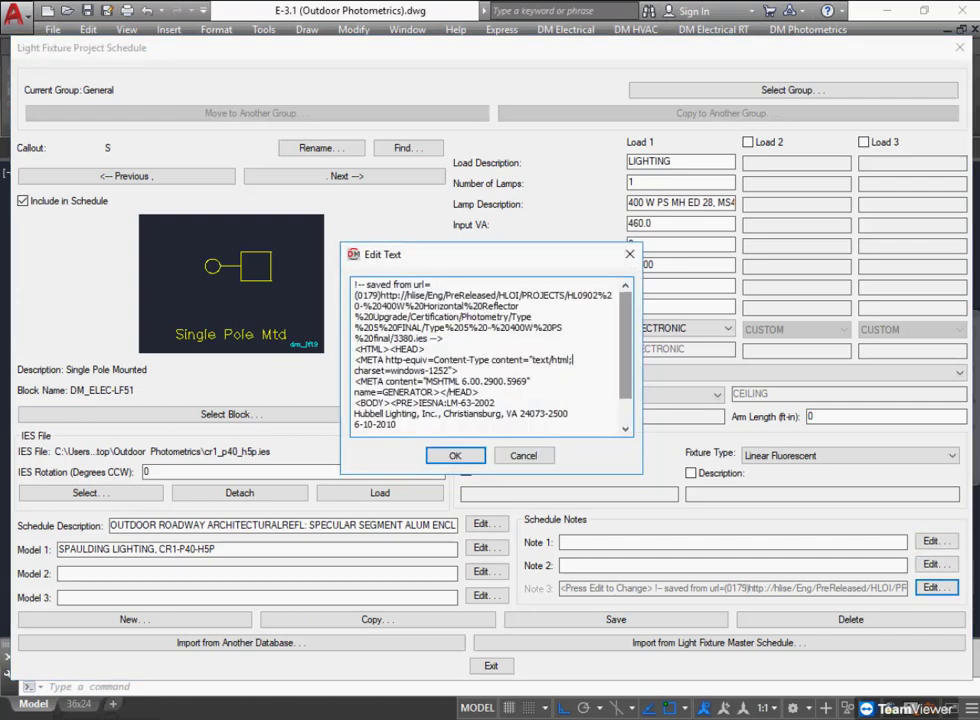
{"action": "scroll", "coordinate": [488, 357], "scroll_direction": "down", "scroll_amount": 1}
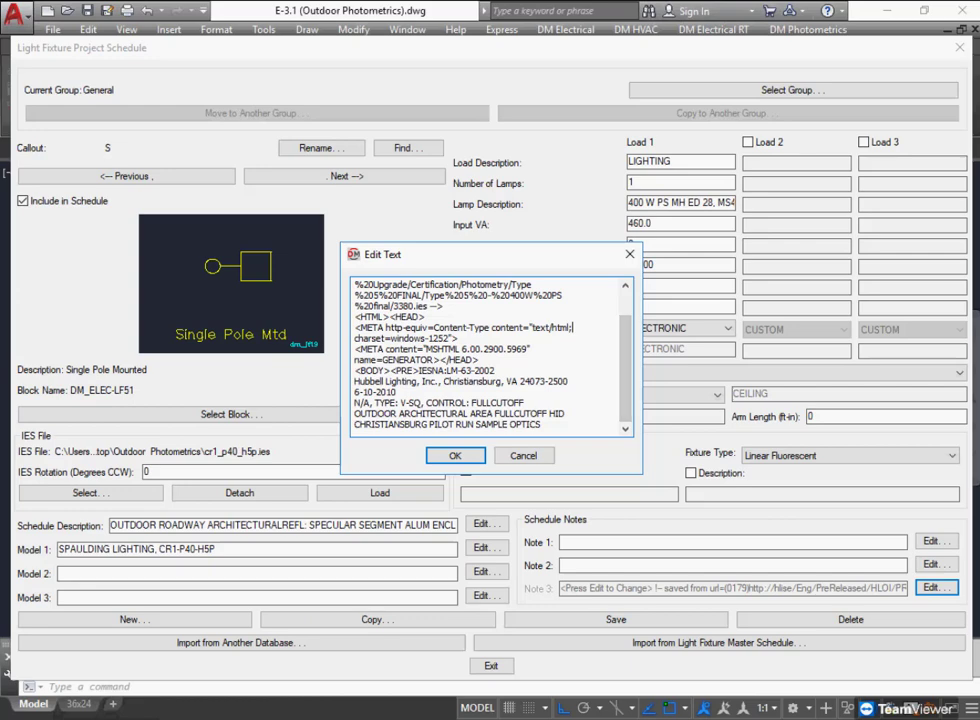
{"action": "left_click", "coordinate": [523, 455]}
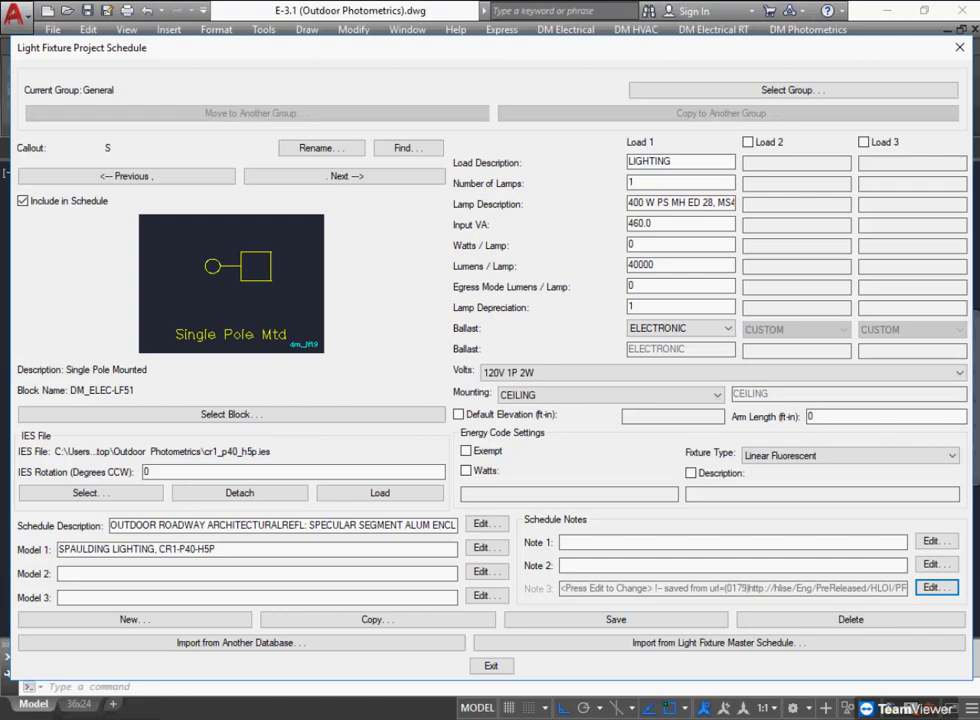
Set fixture S's lamp depreciation to 0.9 for Load 1, save the fixture and close the project schedule.
{"action": "left_click", "coordinate": [648, 183]}
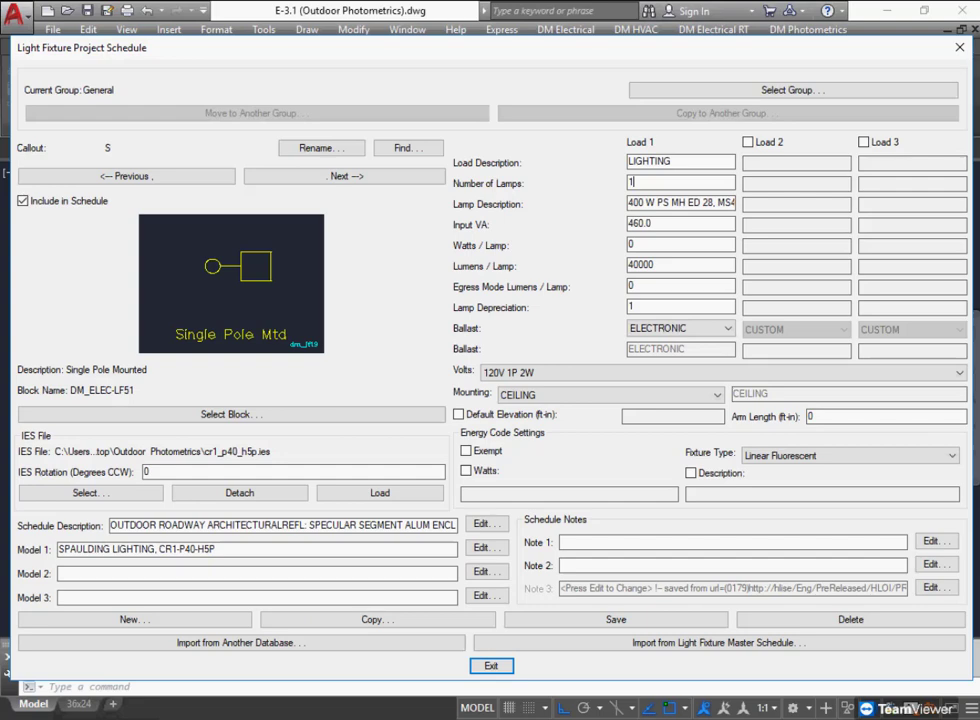
{"action": "left_click", "coordinate": [657, 265]}
{"action": "left_click", "coordinate": [636, 286]}
{"action": "left_click", "coordinate": [636, 307]}
{"action": "key", "text": "BackSpace"}
{"action": "type", "text": "0.9"}
{"action": "left_click", "coordinate": [655, 265]}
{"action": "left_click", "coordinate": [642, 306]}
{"action": "left_click", "coordinate": [616, 619]}
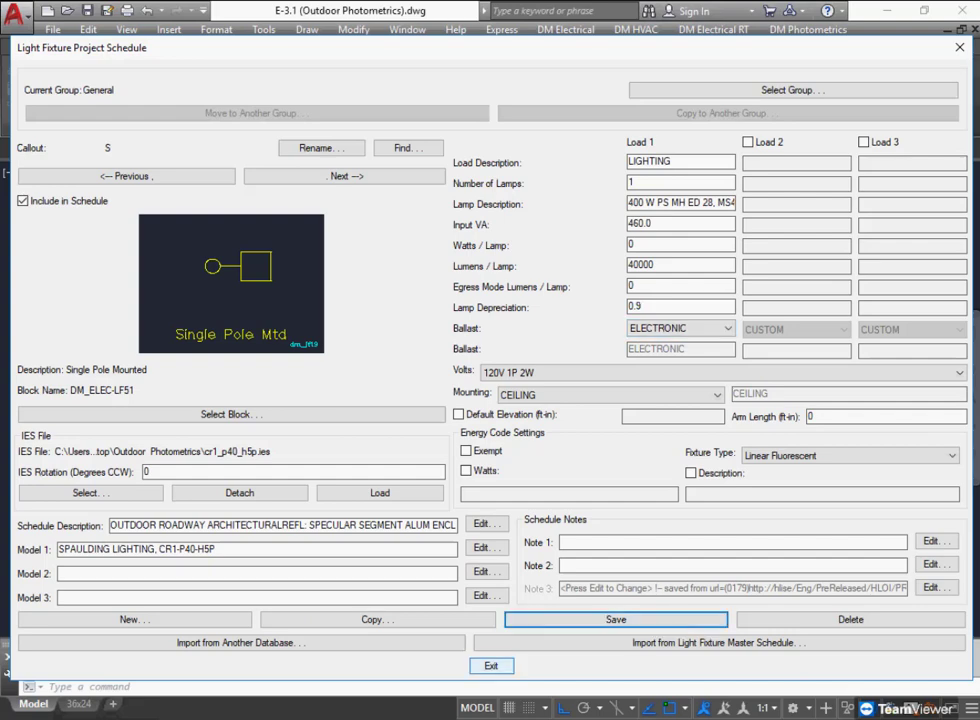
{"action": "left_click", "coordinate": [491, 665]}
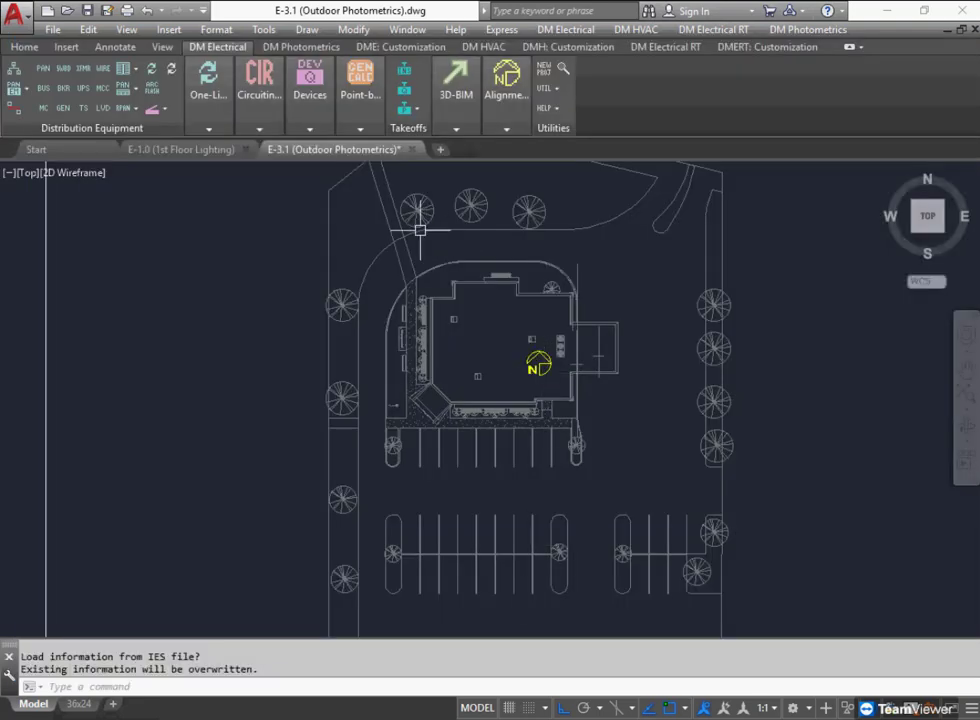
Start inserting light fixture S at an elevation of 15 ft, included in the calculations as a General Light.
{"action": "left_click", "coordinate": [310, 128]}
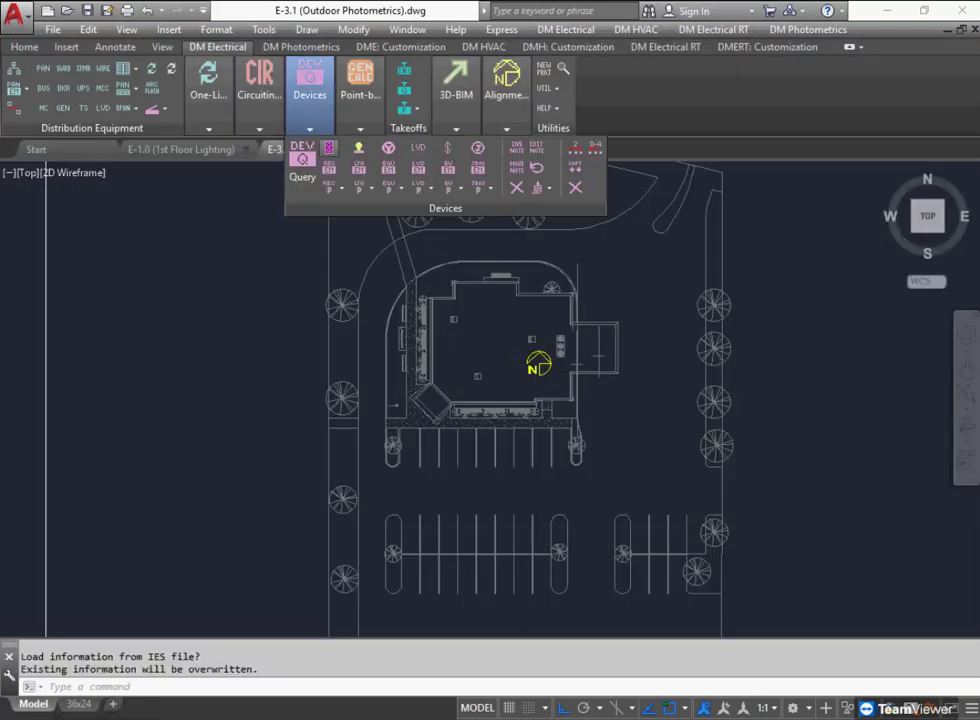
{"action": "left_click", "coordinate": [358, 150]}
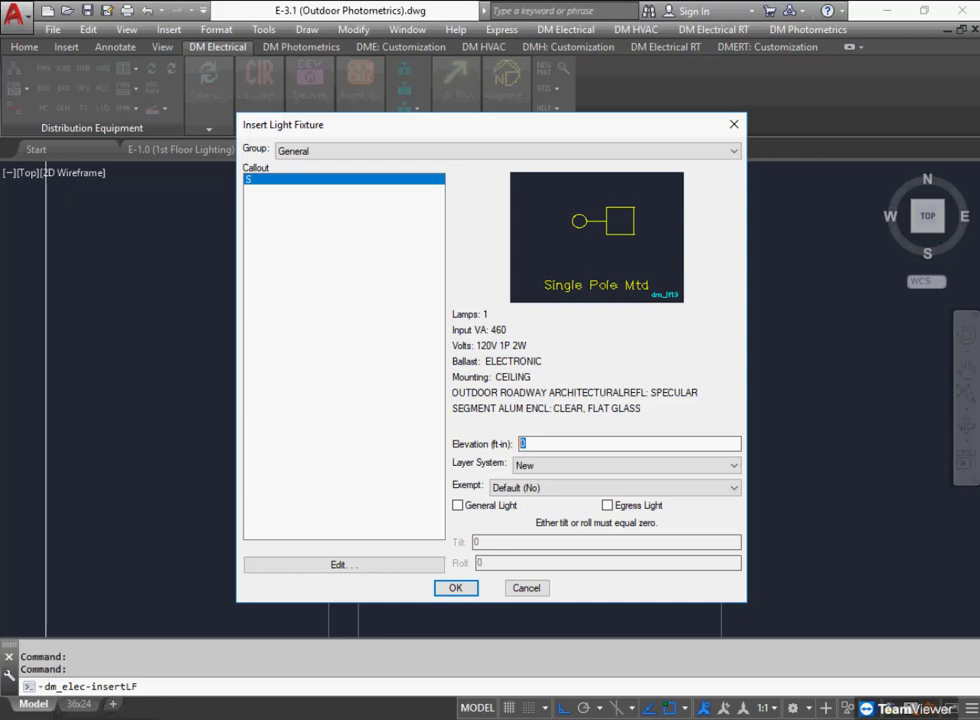
{"action": "type", "text": "15"}
{"action": "left_click", "coordinate": [457, 505]}
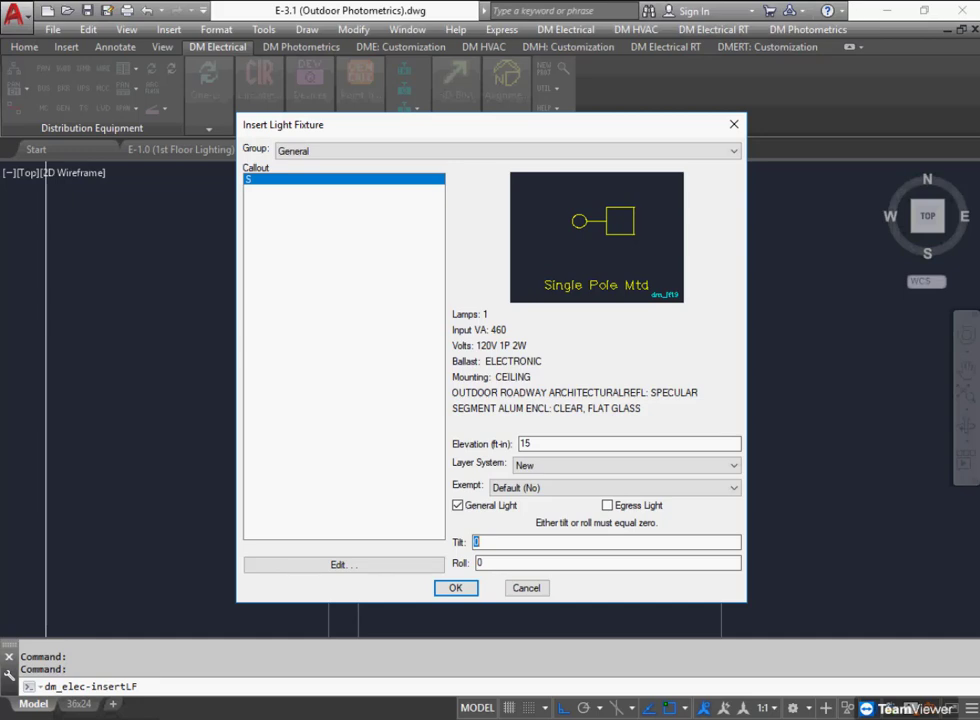
{"action": "key", "text": "Return"}
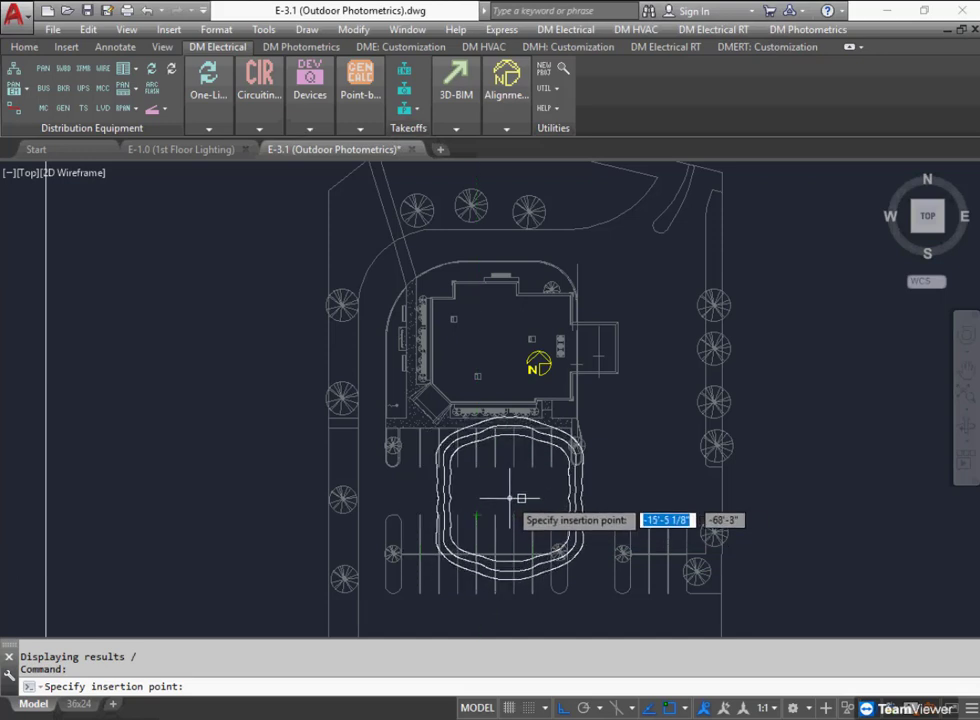
Place a fixture at the north end of the eastern parking island in the middle row, rotated 90° to face north.
{"action": "key", "text": "F3"}
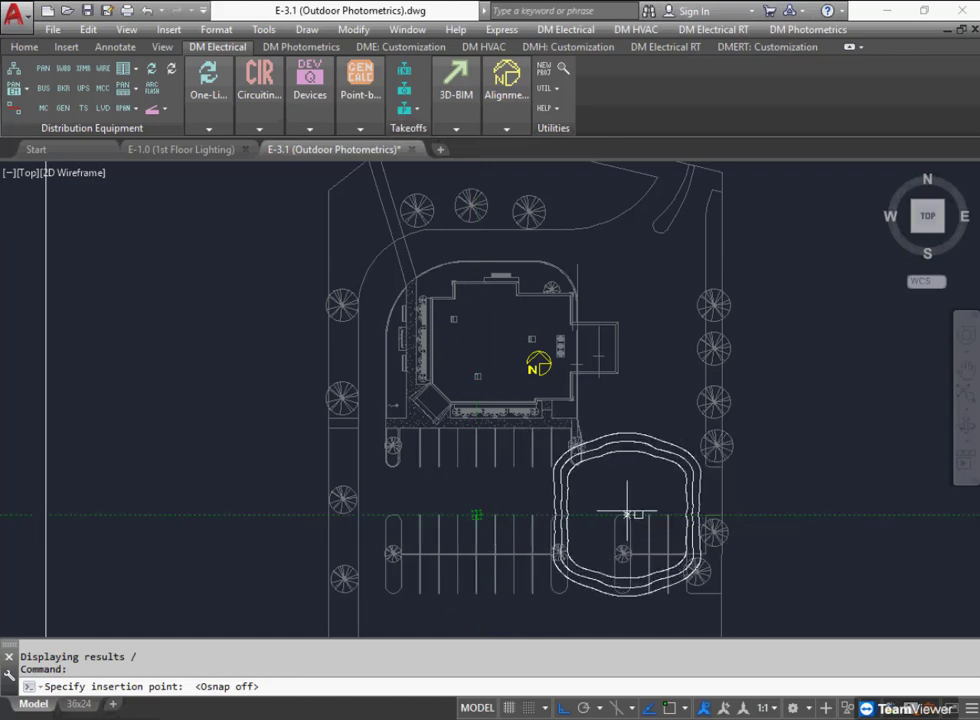
{"action": "scroll", "coordinate": [624, 527], "scroll_direction": "up", "scroll_amount": 3}
{"action": "key", "text": "F3"}
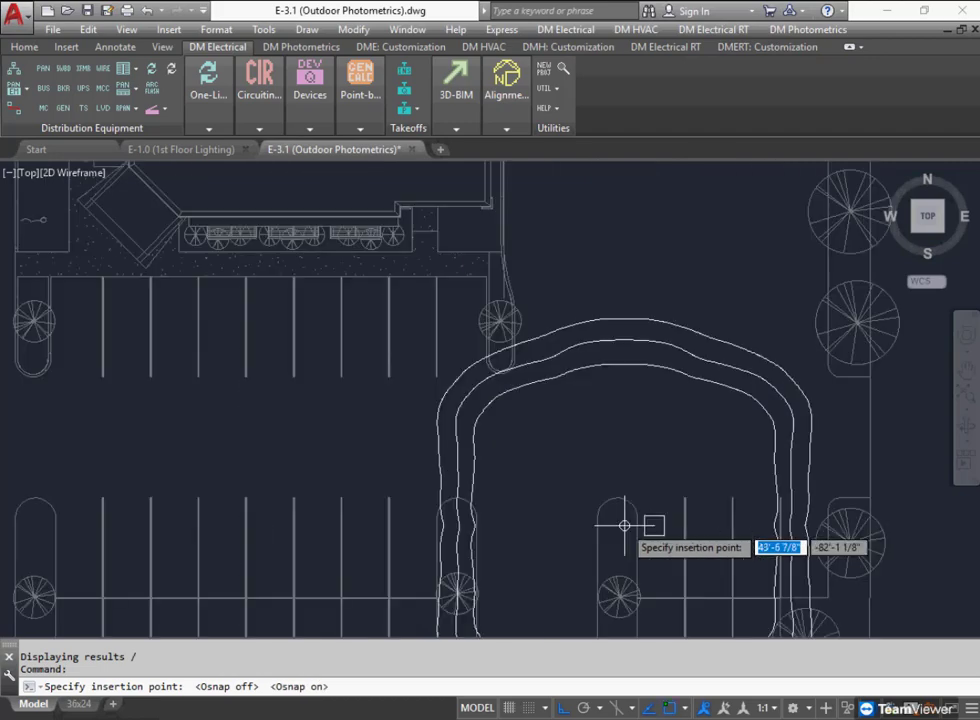
{"action": "left_click", "coordinate": [618, 489]}
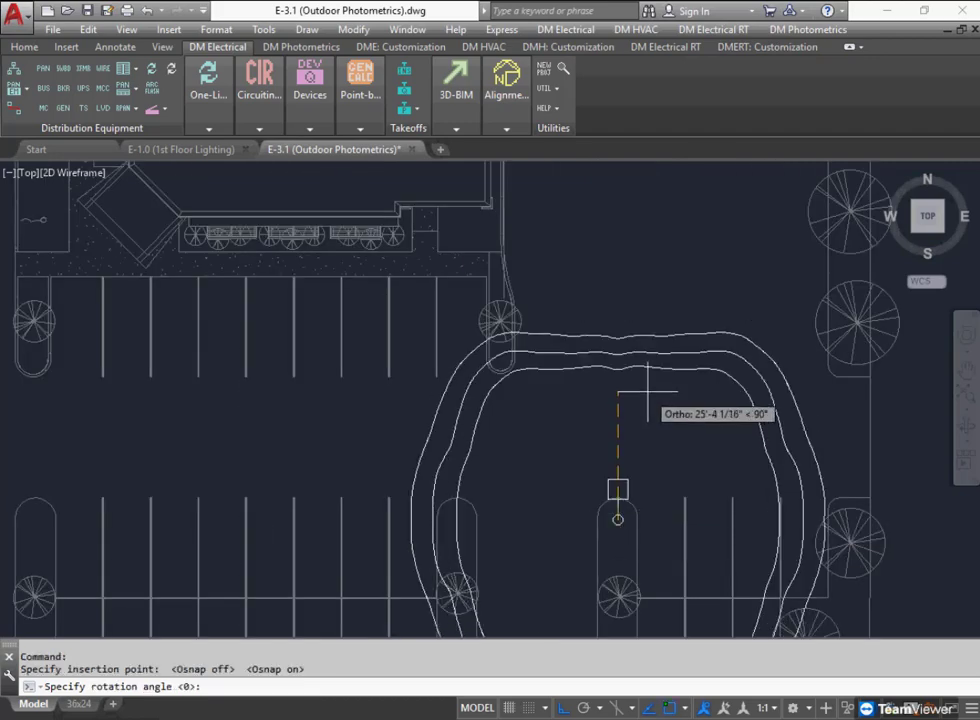
{"action": "left_click", "coordinate": [647, 392]}
Place a second north-facing fixture at the north end of the westernmost middle-row parking island and finish inserting.
{"action": "scroll", "coordinate": [641, 418], "scroll_direction": "down", "scroll_amount": 4}
{"action": "scroll", "coordinate": [345, 453], "scroll_direction": "up", "scroll_amount": 2}
{"action": "scroll", "coordinate": [437, 462], "scroll_direction": "up", "scroll_amount": 3}
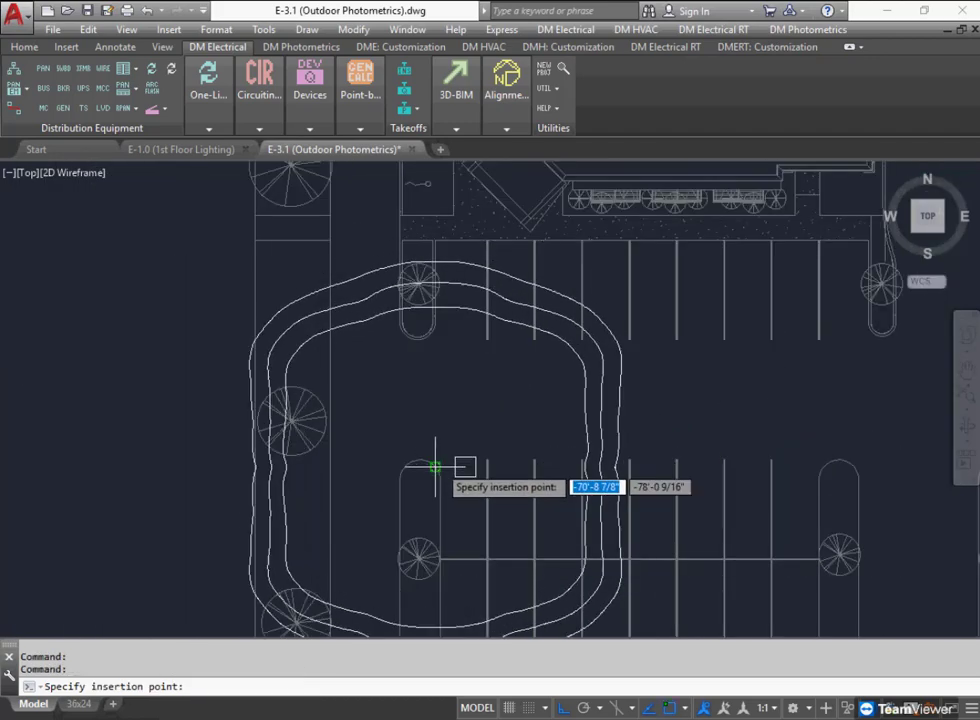
{"action": "left_click", "coordinate": [420, 482]}
{"action": "left_click", "coordinate": [455, 377]}
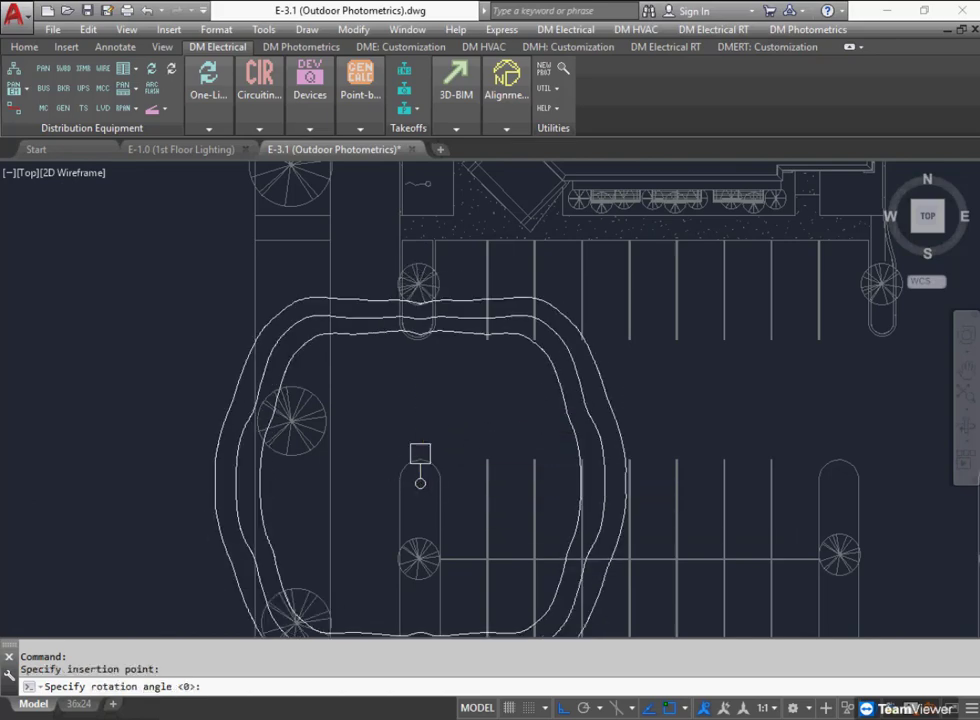
{"action": "scroll", "coordinate": [521, 423], "scroll_direction": "down", "scroll_amount": 2}
{"action": "middle_click_drag", "start_coordinate": [627, 399], "coordinate": [502, 418]}
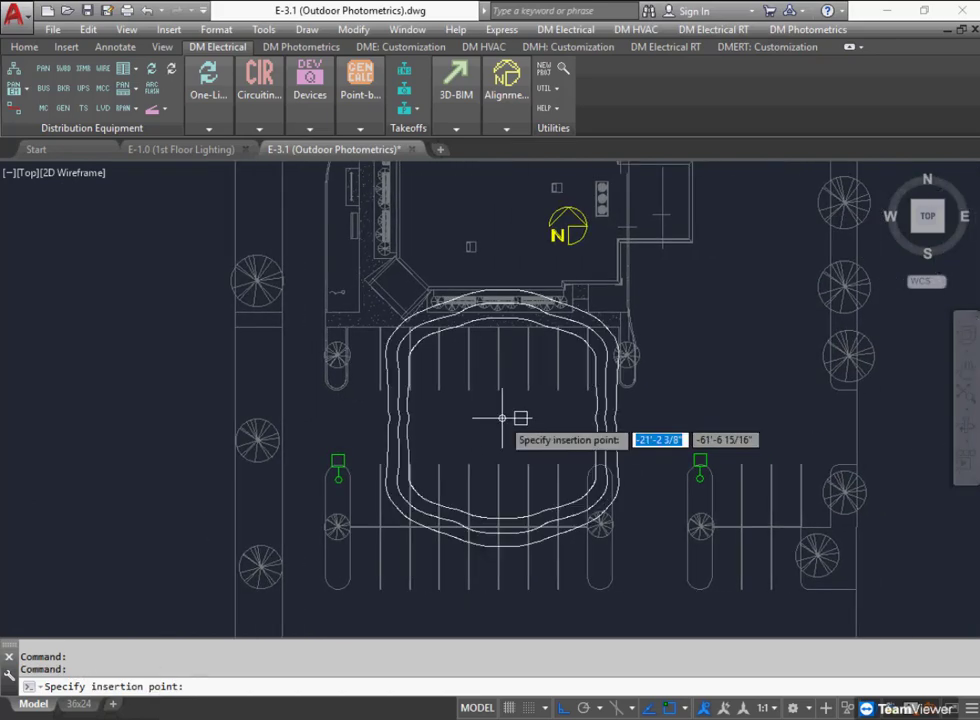
{"action": "key", "text": "Escape"}
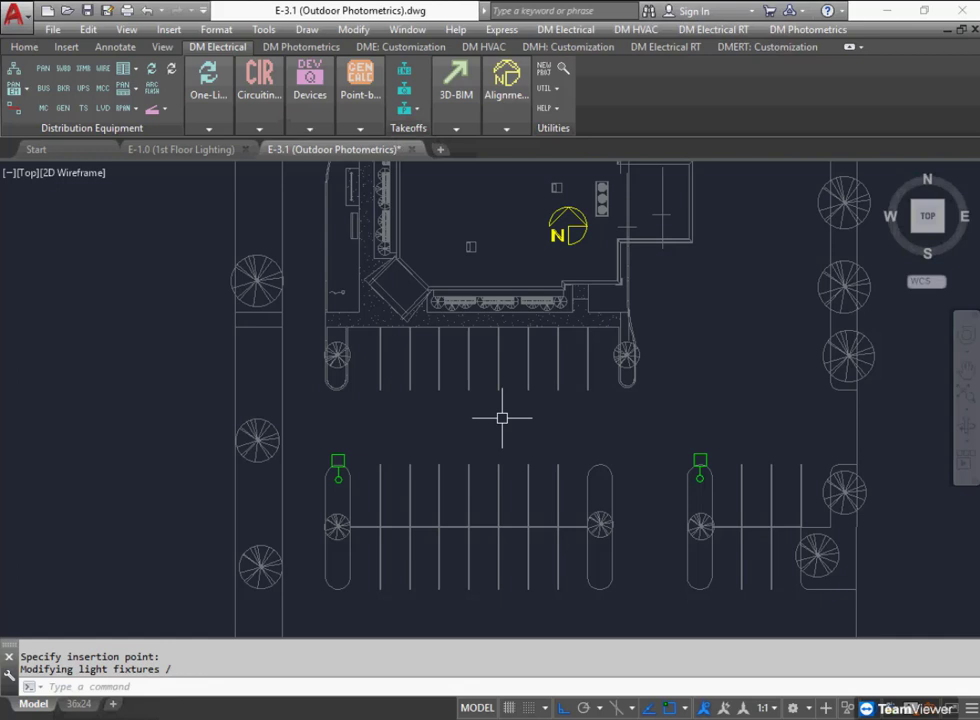
Query the western pole light to check its elevation, lumens, lamp depreciation and IES file information.
{"action": "left_click", "coordinate": [310, 95]}
{"action": "left_click", "coordinate": [300, 162]}
{"action": "left_click", "coordinate": [338, 465]}
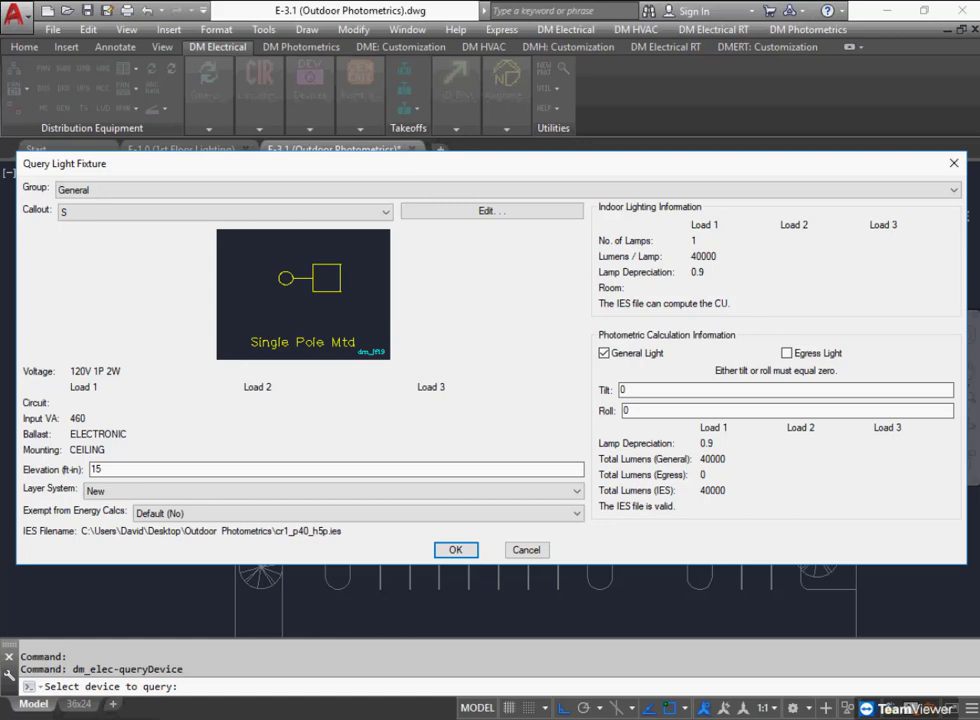
{"action": "key", "text": "Return"}
{"action": "scroll", "coordinate": [484, 428], "scroll_direction": "down", "scroll_amount": 5}
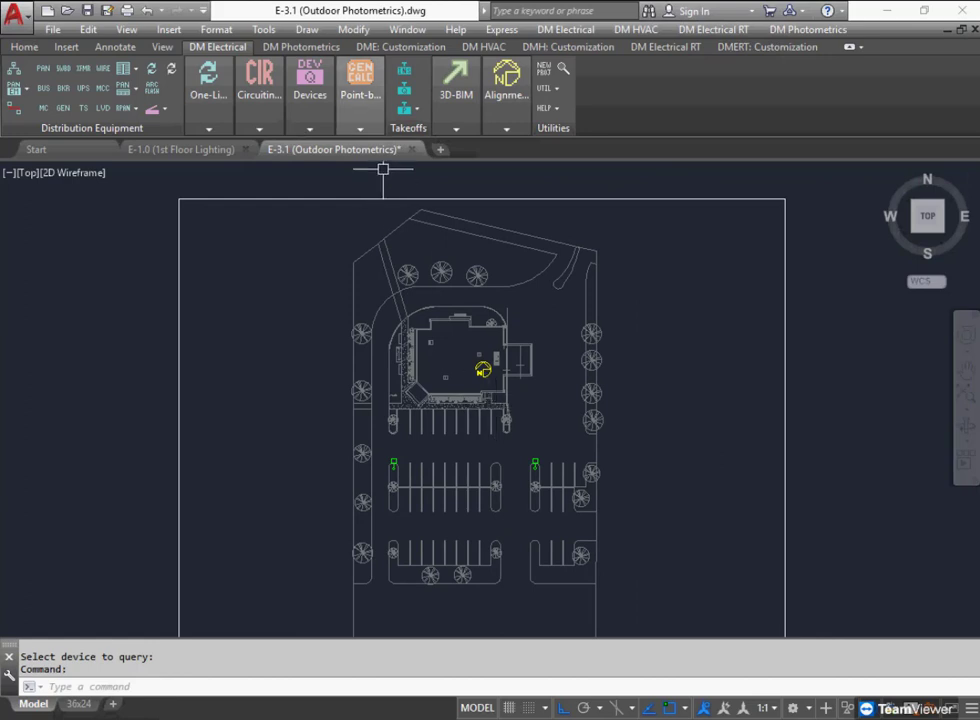
Insert a general photometric calculation area with 10 ft grid spacing at elevation 0 around the building and parking lot, placing its schedule east of the site.
{"action": "left_click", "coordinate": [360, 128]}
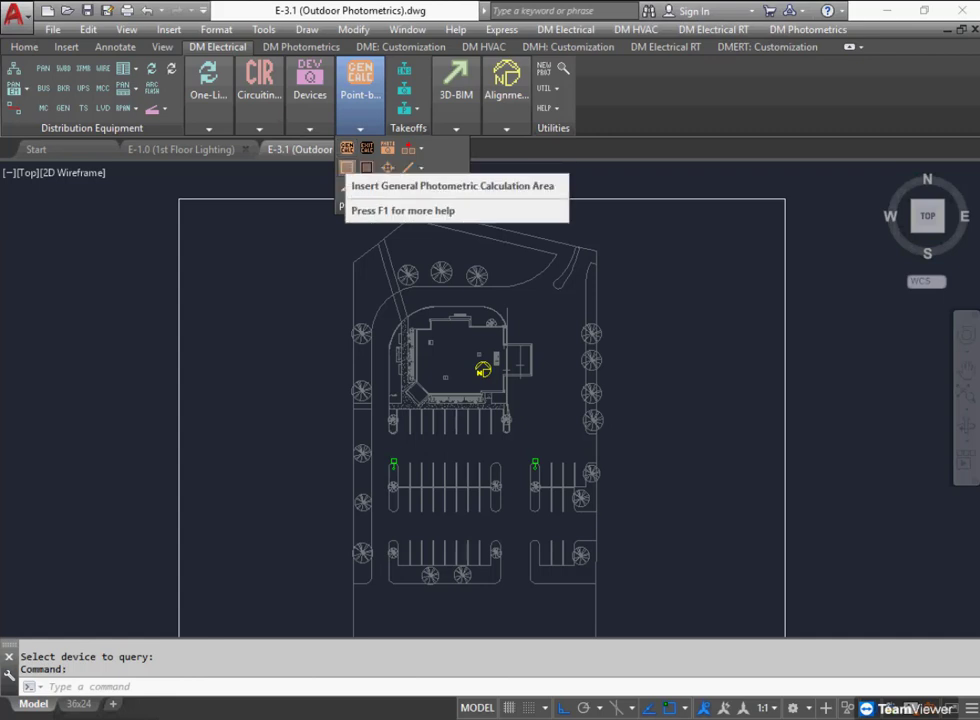
{"action": "left_click", "coordinate": [346, 167]}
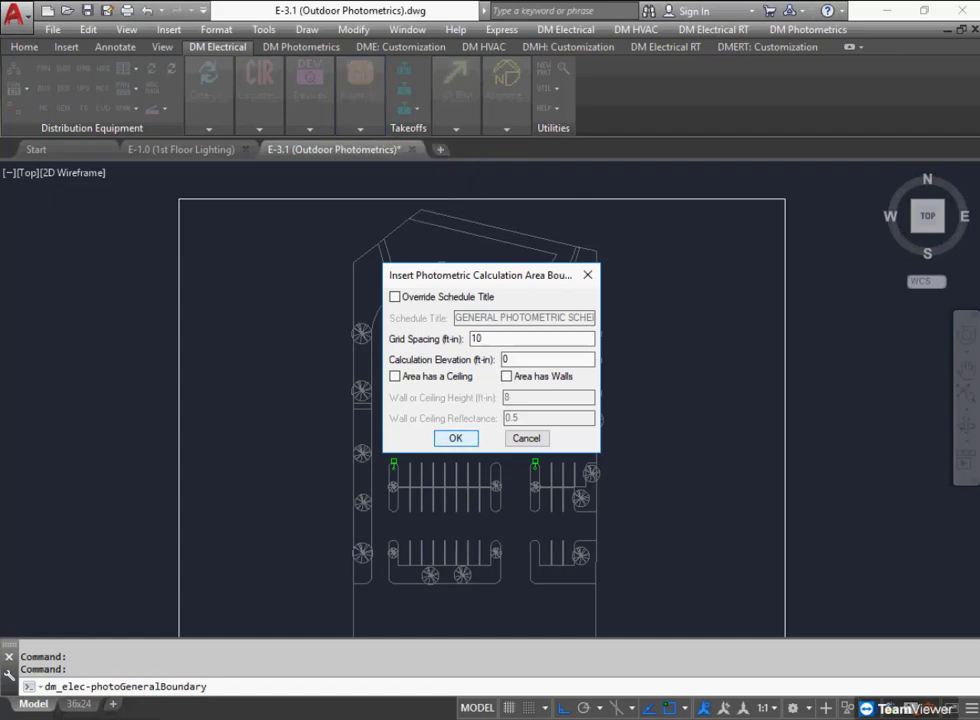
{"action": "key", "text": "Return"}
{"action": "left_click", "coordinate": [352, 262]}
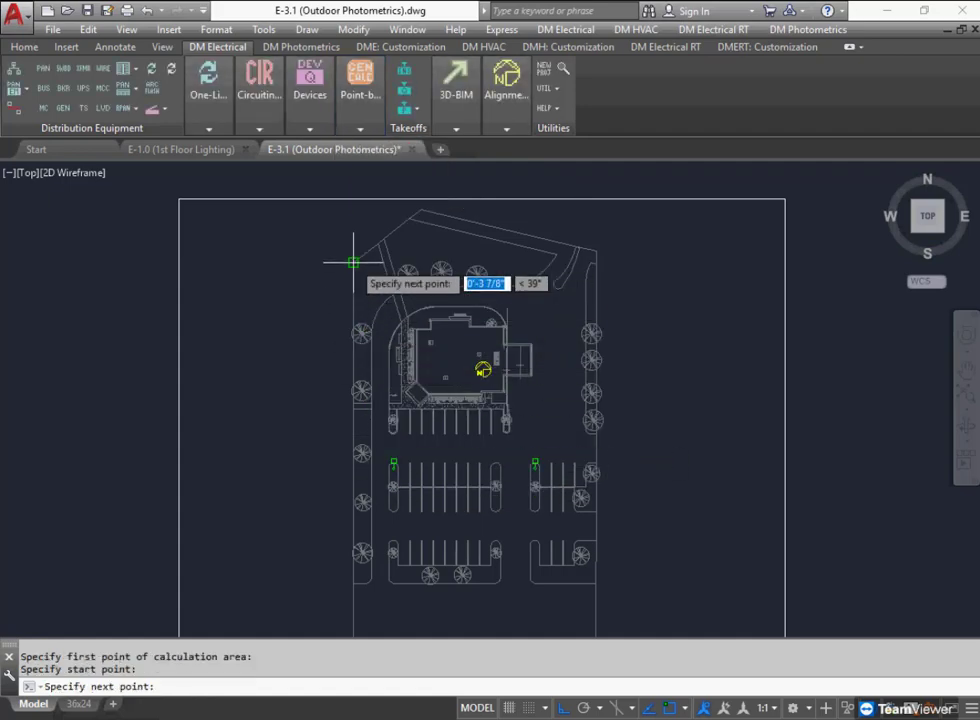
{"action": "left_click", "coordinate": [421, 208]}
{"action": "left_click", "coordinate": [597, 248]}
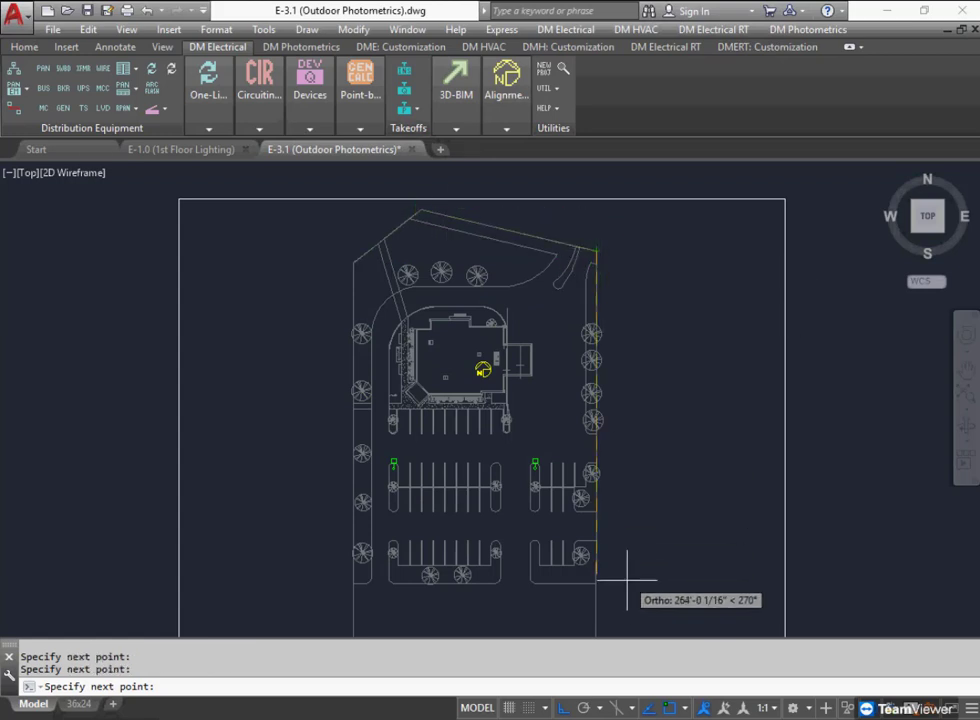
{"action": "key", "text": "F3"}
{"action": "key", "text": "F3"}
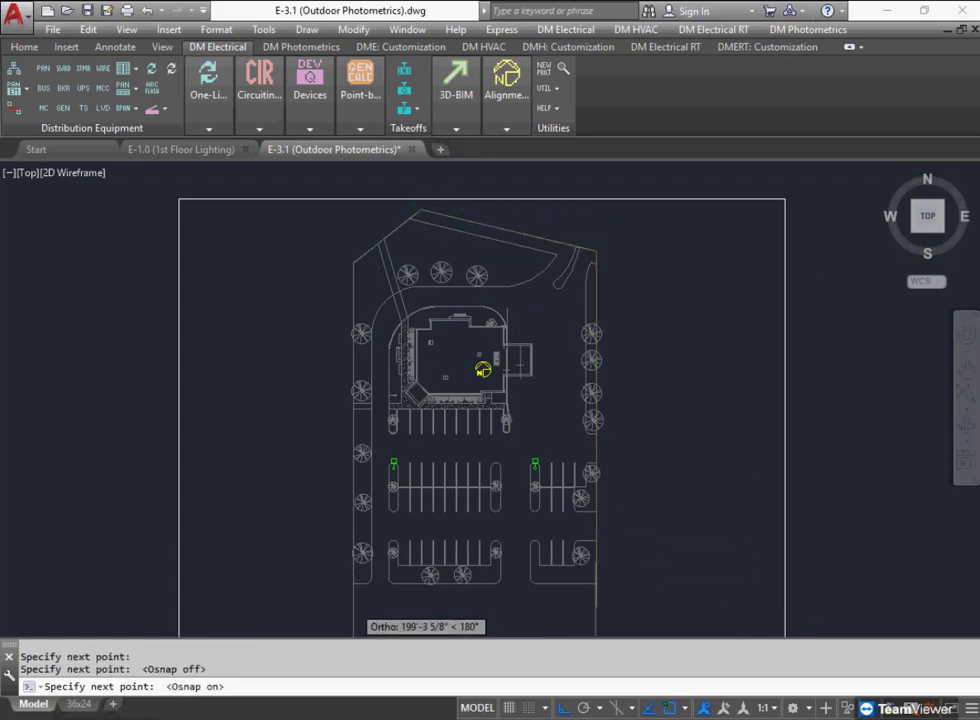
{"action": "left_click", "coordinate": [352, 606]}
{"action": "key", "text": "Return"}
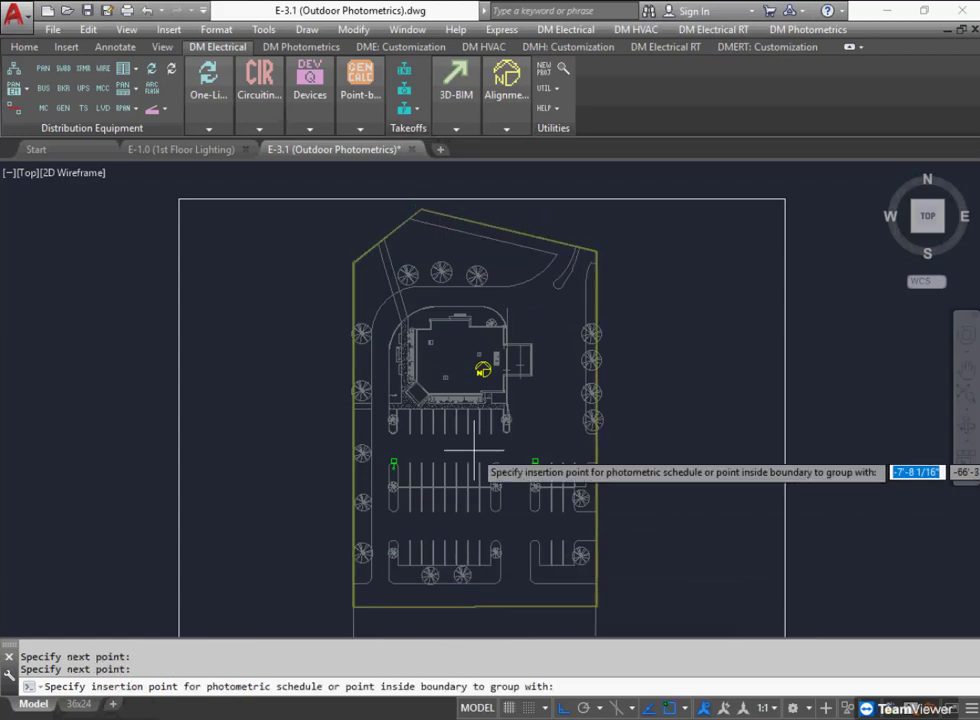
{"action": "left_click", "coordinate": [626, 349]}
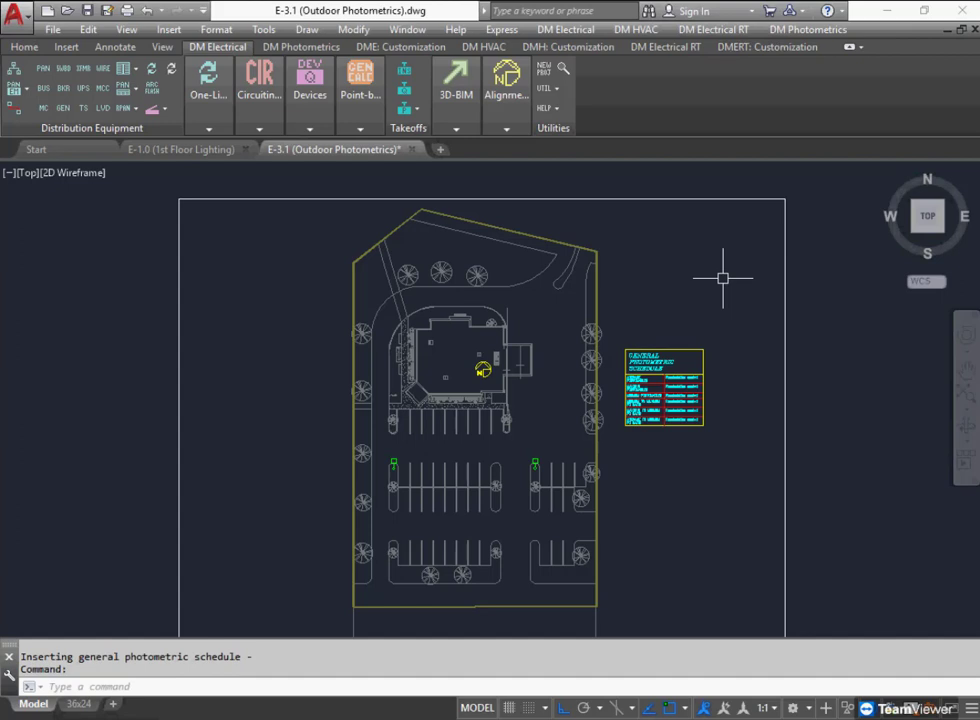
Calculate the general photometrics with footcandle levels and 0.5, 1 and 2 fc contours shown, and keep the schedule at its highlighted location.
{"action": "left_click", "coordinate": [360, 128]}
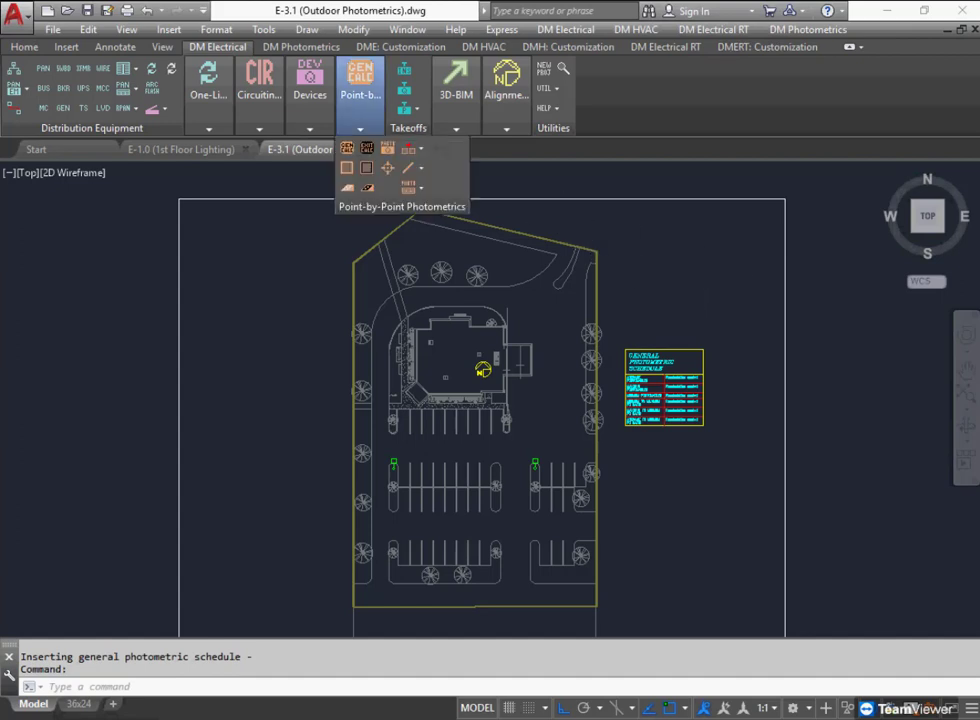
{"action": "left_click", "coordinate": [347, 147]}
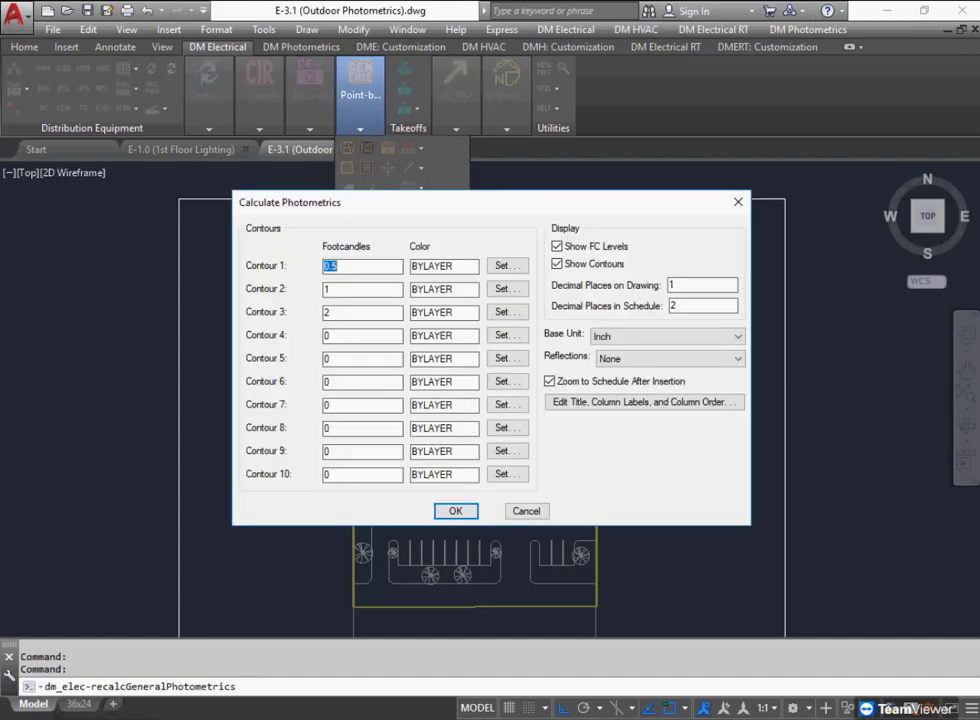
{"action": "left_click", "coordinate": [455, 511]}
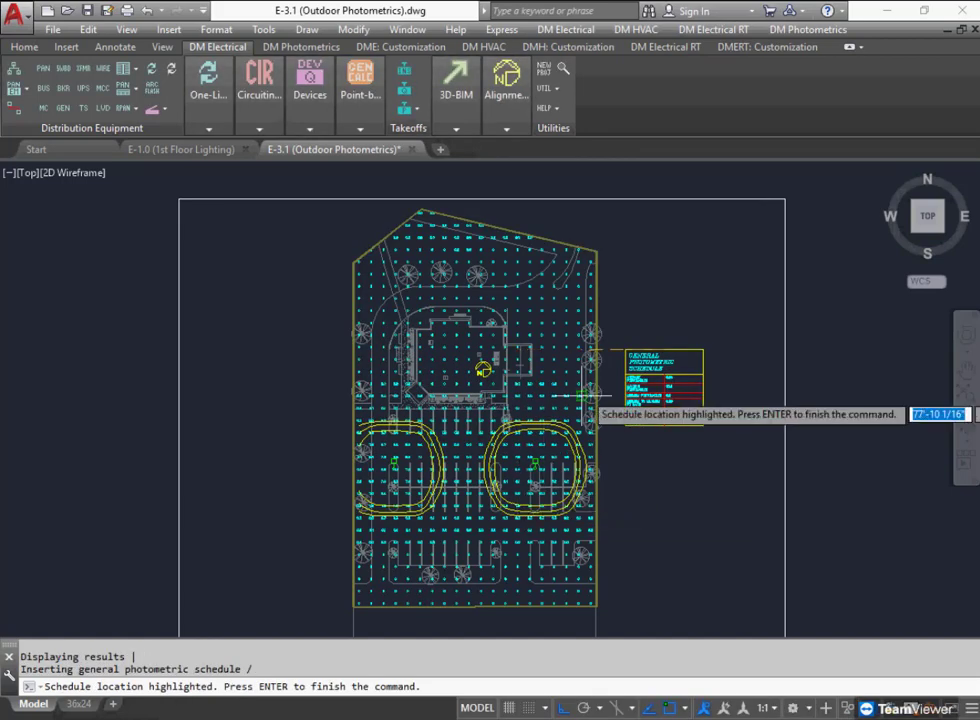
{"action": "key", "text": "F8"}
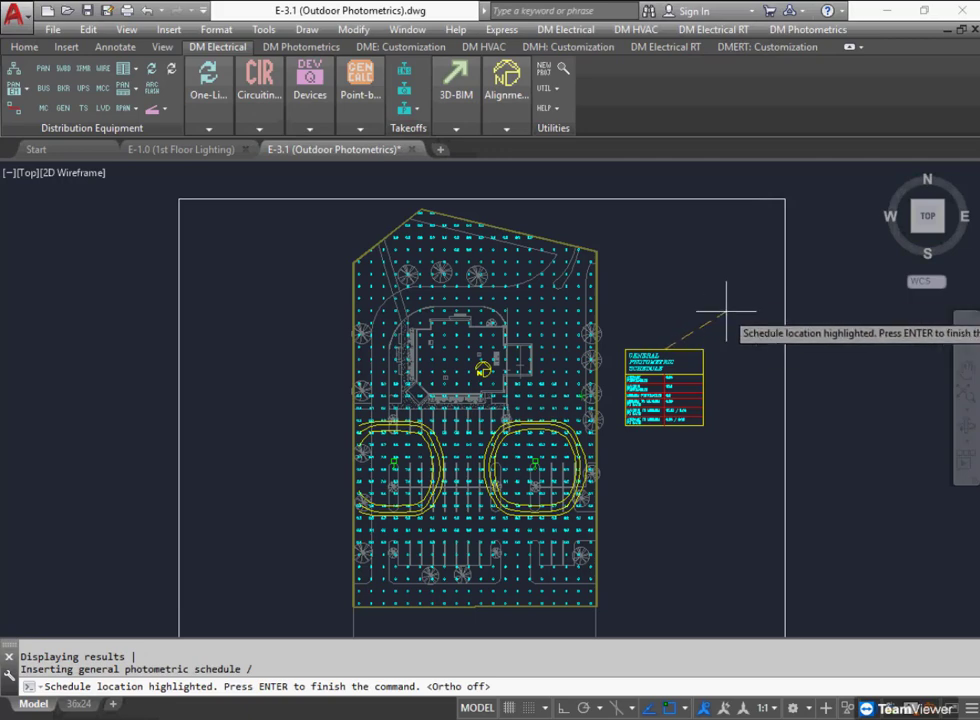
{"action": "scroll", "coordinate": [717, 318], "scroll_direction": "up", "scroll_amount": 2}
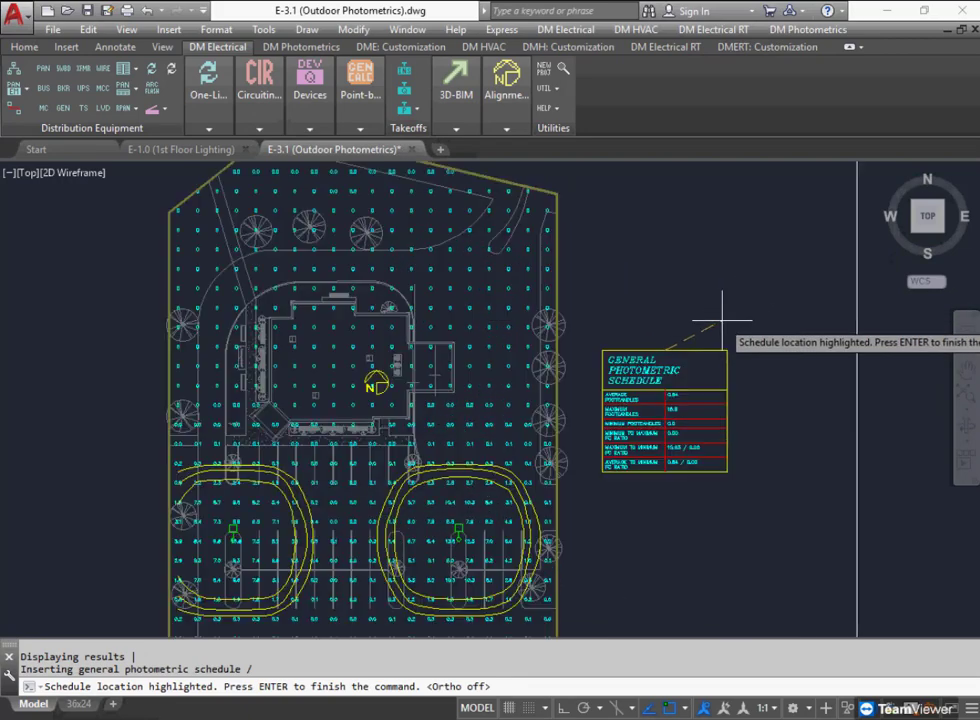
{"action": "key", "text": "Return"}
Move the western pole light to the north end of the middle-row island just west of the other pole light.
{"action": "middle_click_drag", "start_coordinate": [533, 412], "coordinate": [638, 325]}
{"action": "scroll", "coordinate": [535, 395], "scroll_direction": "up", "scroll_amount": 2}
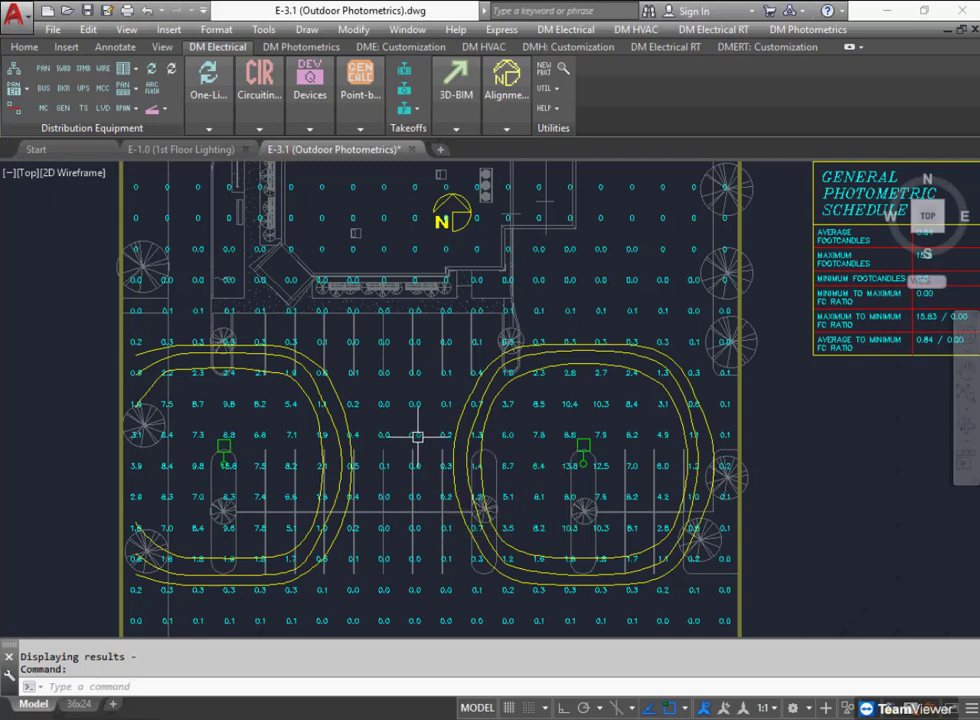
{"action": "scroll", "coordinate": [412, 436], "scroll_direction": "up", "scroll_amount": 2}
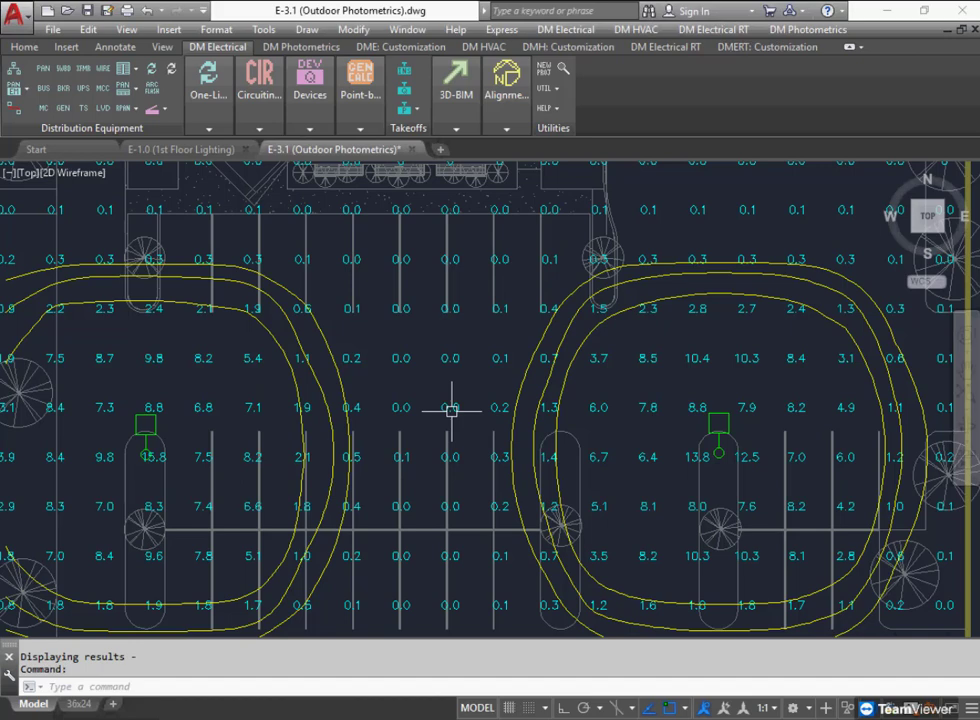
{"action": "type", "text": "m"}
{"action": "key", "text": "Return"}
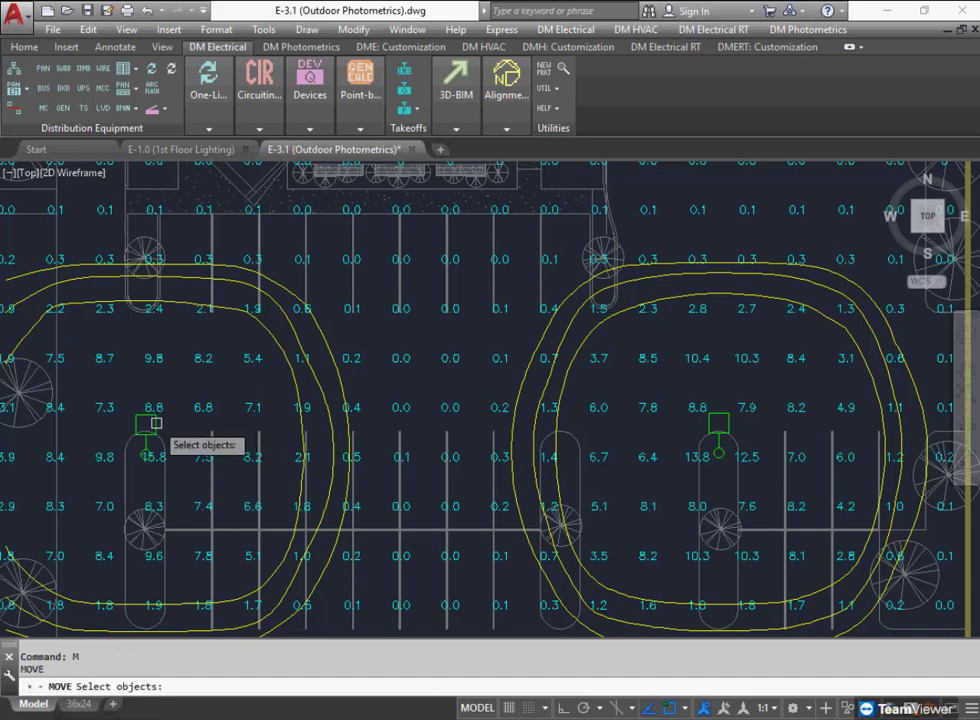
{"action": "left_click", "coordinate": [147, 421]}
{"action": "key", "text": "Return"}
{"action": "left_click", "coordinate": [178, 376]}
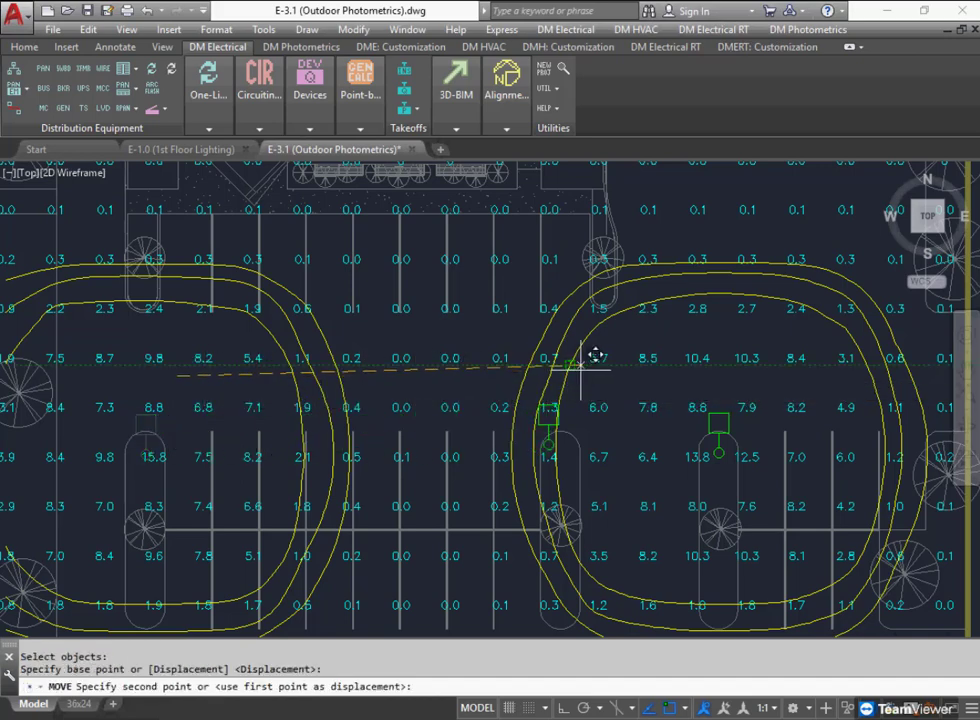
{"action": "key", "text": "F3"}
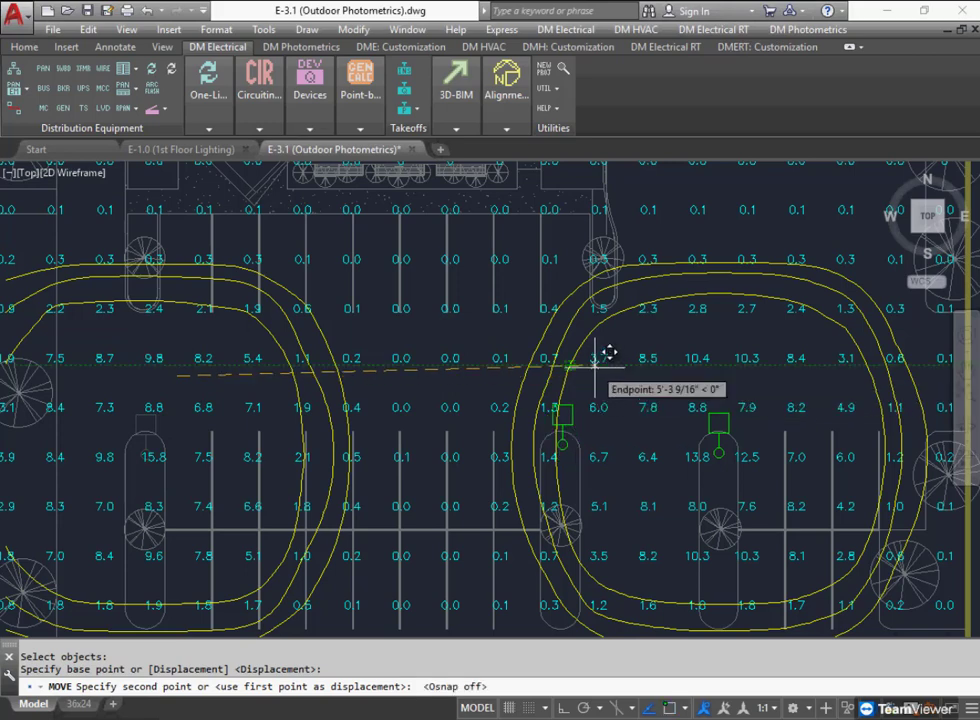
{"action": "left_click", "coordinate": [604, 359]}
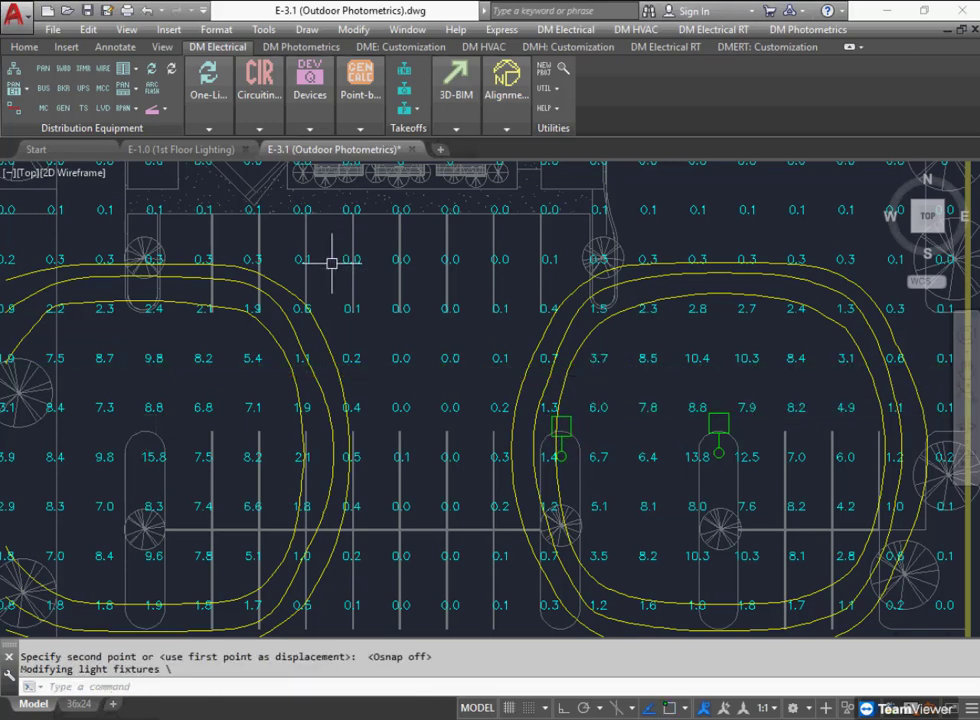
Recalculate the general photometrics for the moved fixture with the same contour and display settings, and inspect the footcandles around both lights.
{"action": "mouse_move", "coordinate": [360, 118]}
{"action": "left_click", "coordinate": [346, 148]}
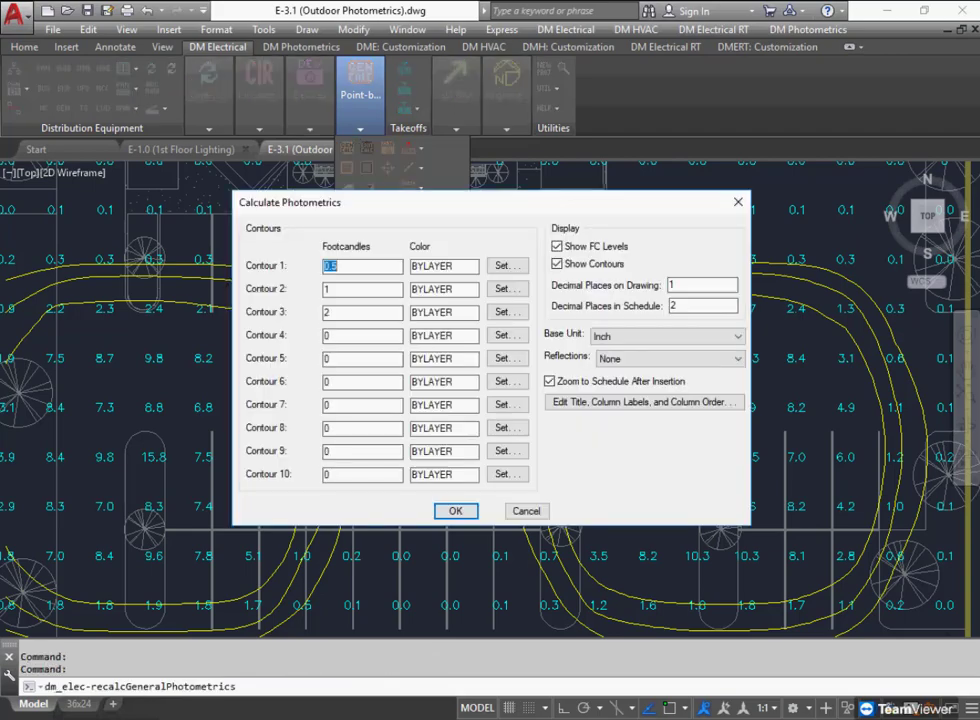
{"action": "key", "text": "Return"}
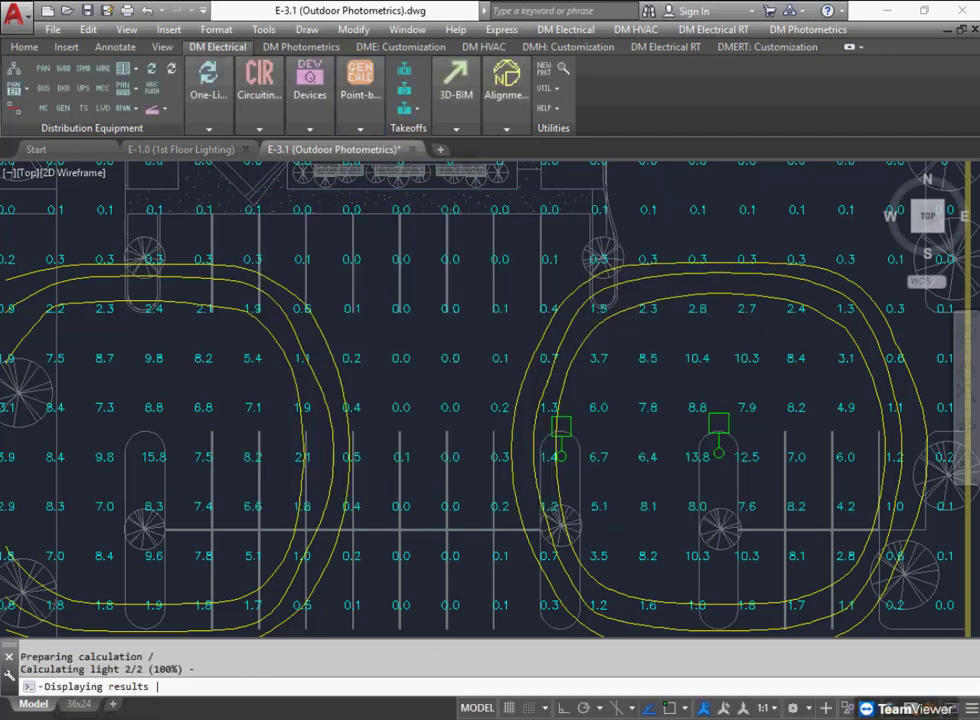
{"action": "scroll", "coordinate": [467, 522], "scroll_direction": "down", "scroll_amount": 6}
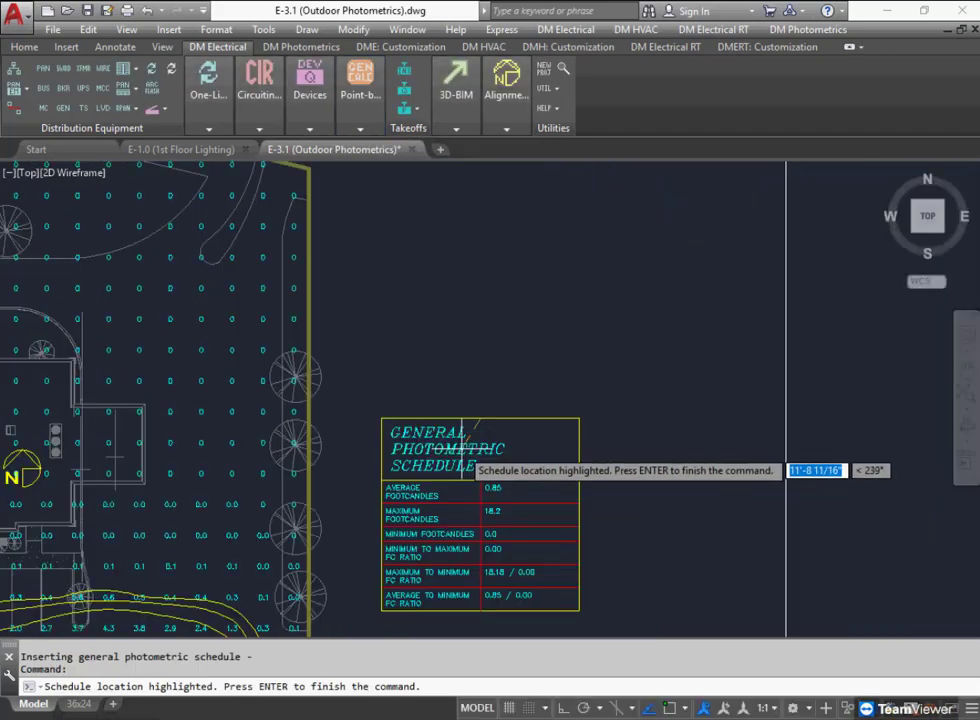
{"action": "key", "text": "Return"}
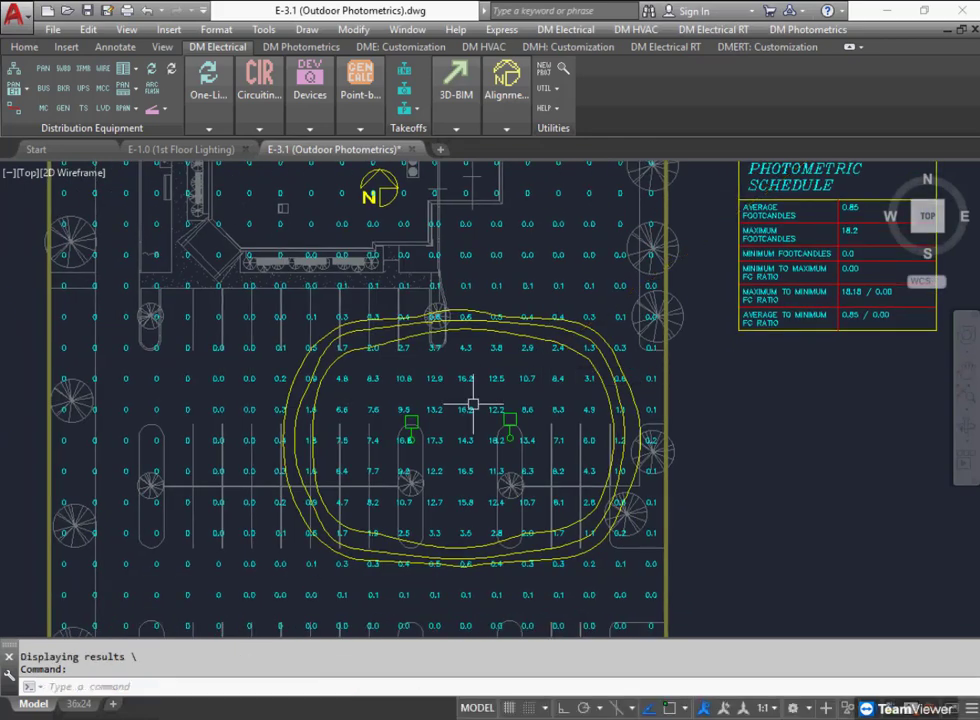
{"action": "scroll", "coordinate": [435, 445], "scroll_direction": "up", "scroll_amount": 2}
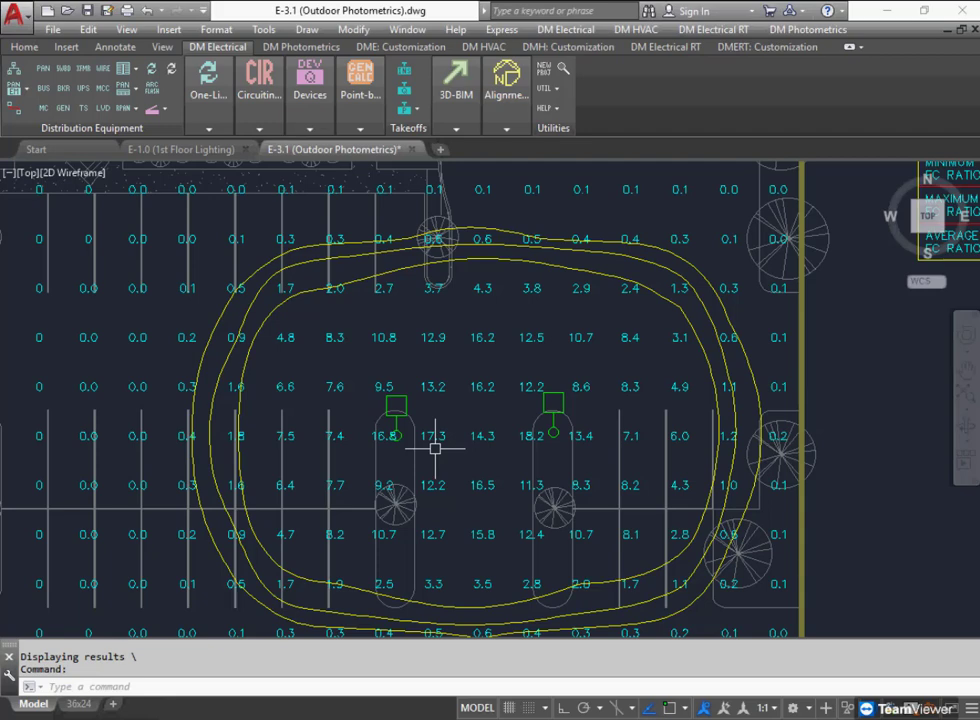
{"action": "scroll", "coordinate": [435, 448], "scroll_direction": "down", "scroll_amount": 1}
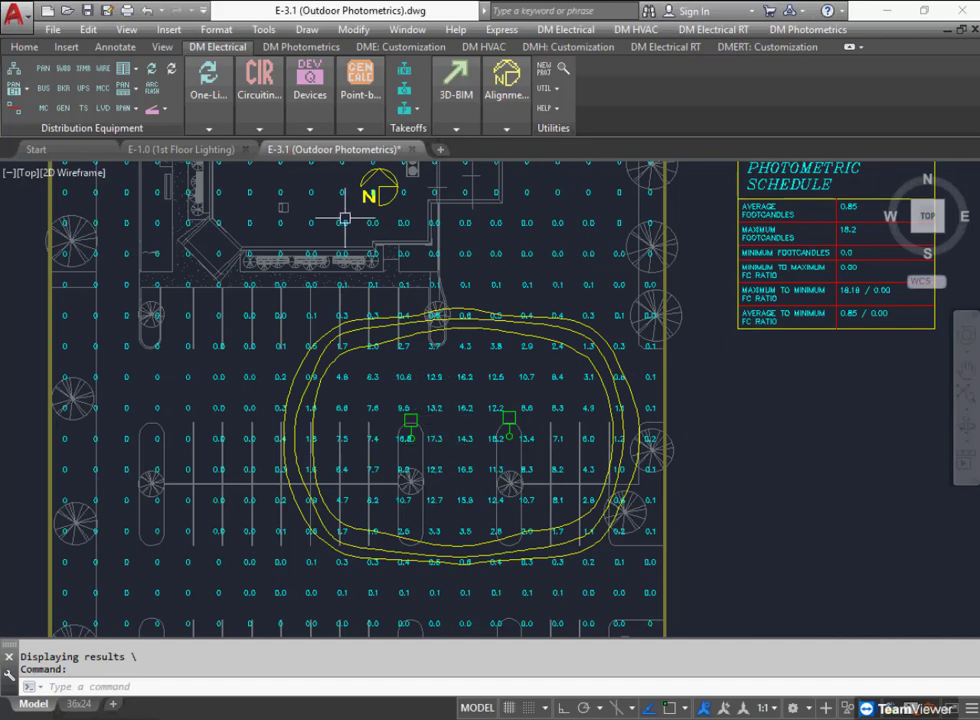
Edit the calculation area boundary to override its schedule title with NEW TITLE.
{"action": "mouse_move", "coordinate": [360, 88]}
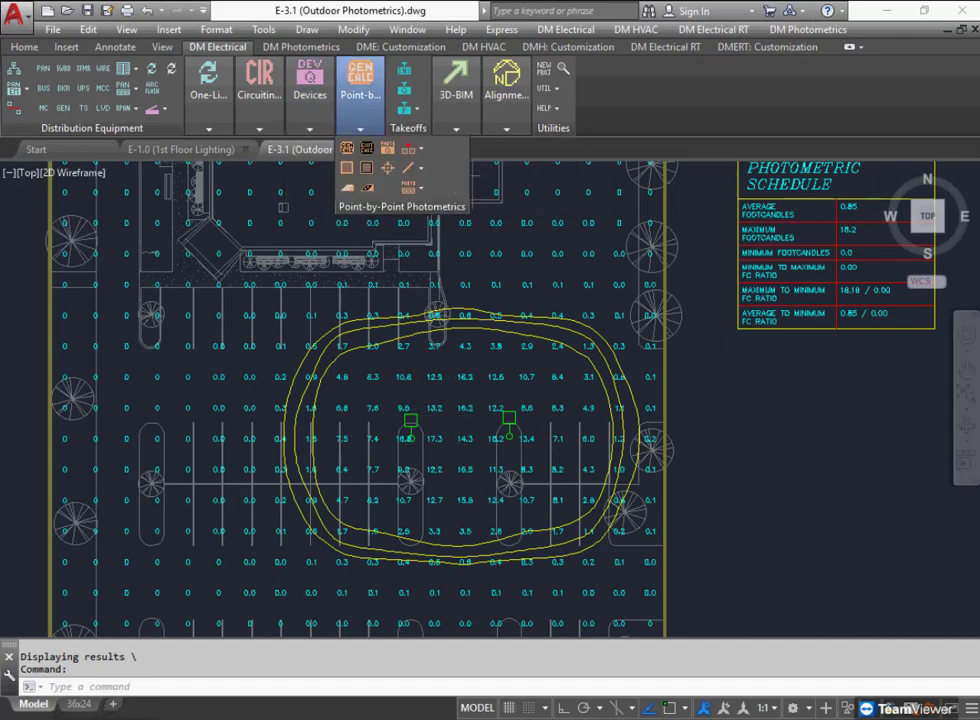
{"action": "left_click", "coordinate": [367, 187]}
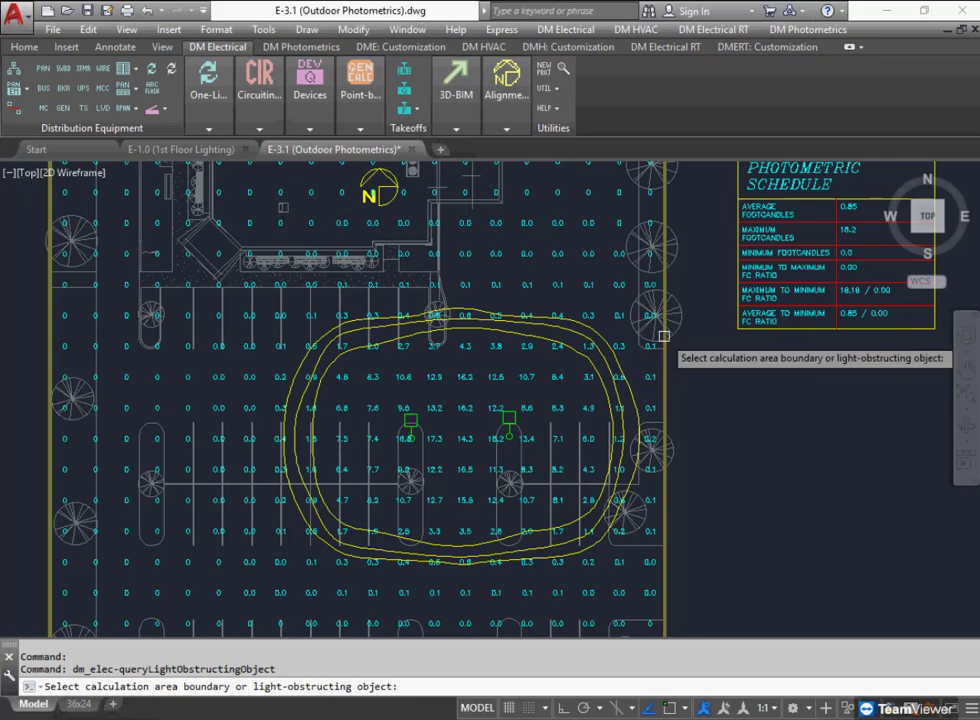
{"action": "left_click", "coordinate": [664, 336]}
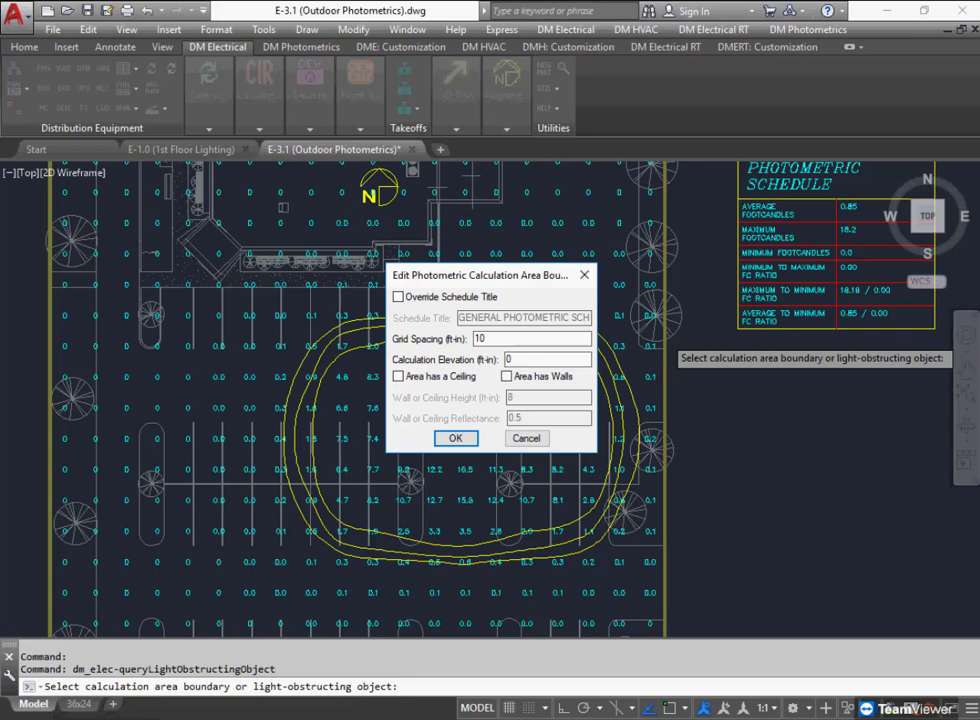
{"action": "key", "text": "space"}
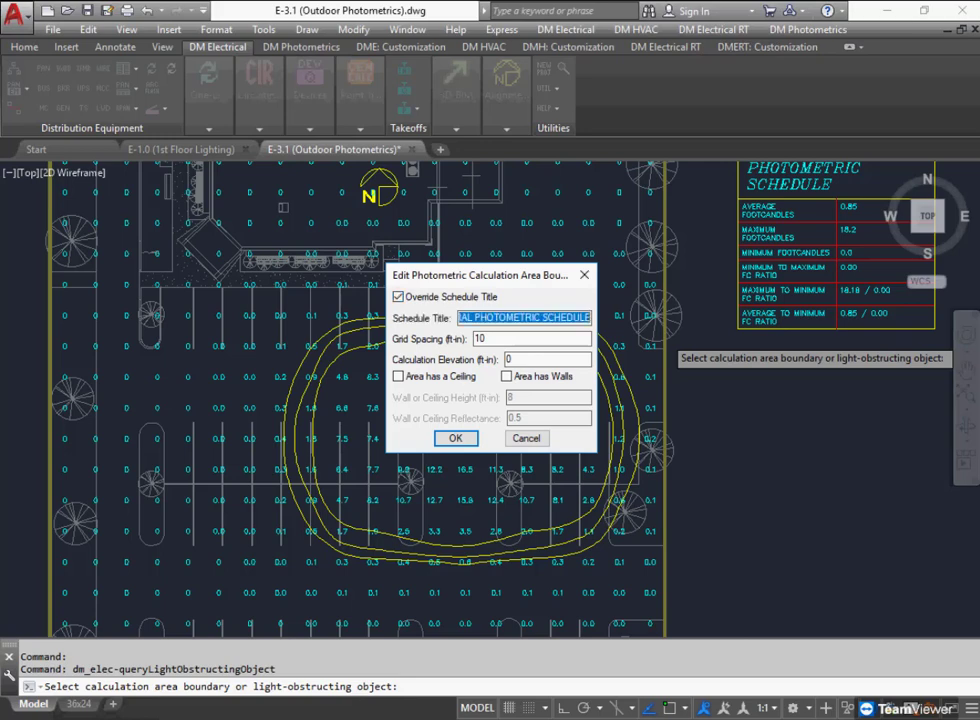
{"action": "type", "text": "NEW TITLE"}
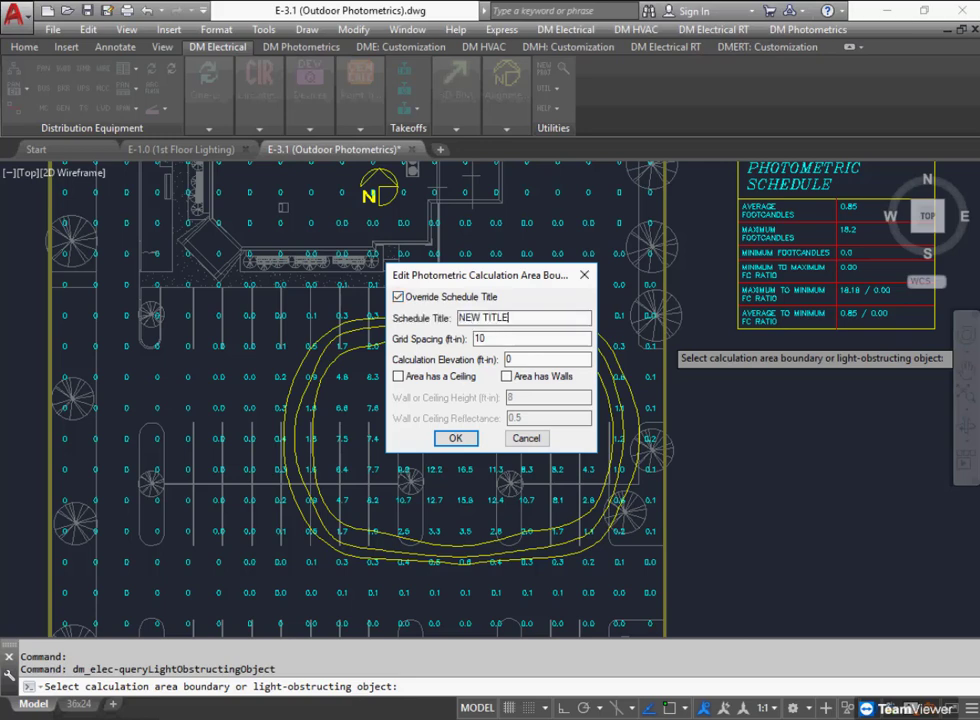
{"action": "key", "text": "Return"}
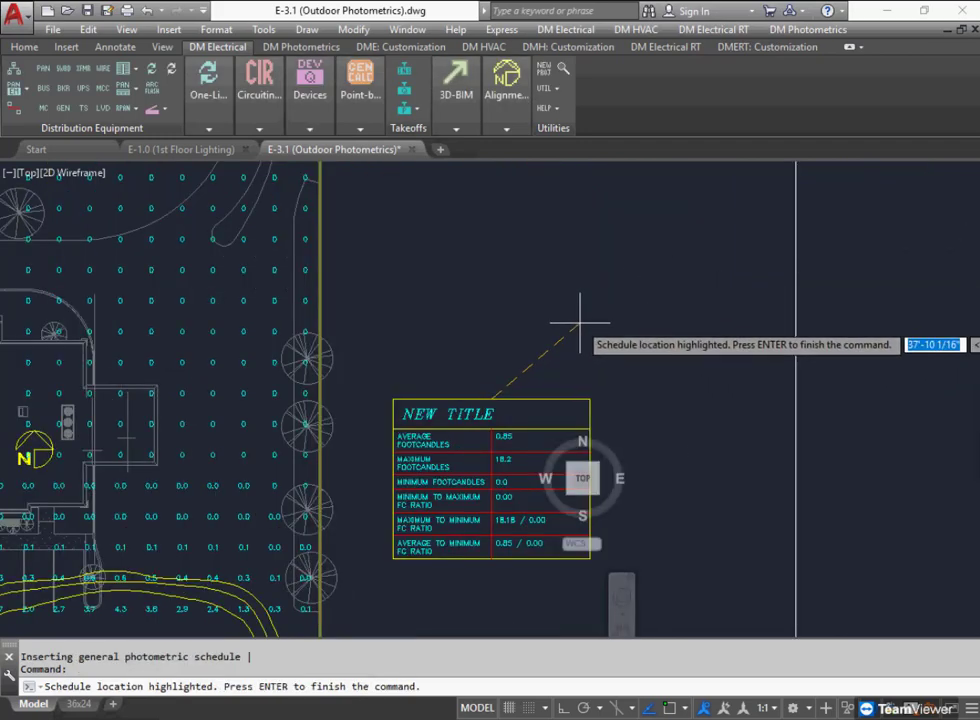
{"action": "key", "text": "Return"}
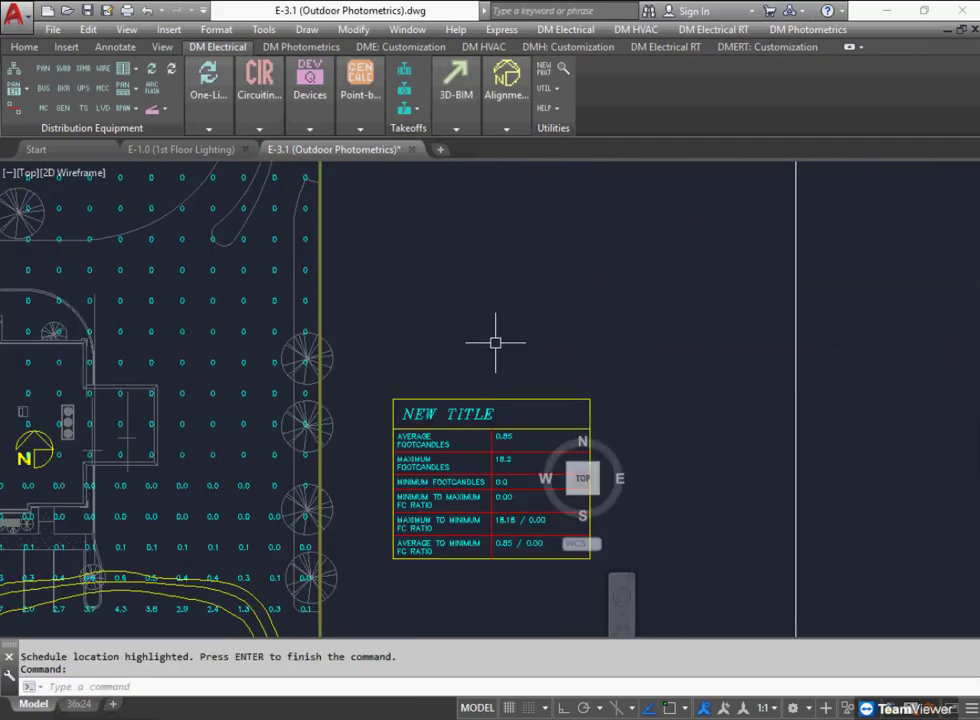
{"action": "middle_click_drag", "start_coordinate": [483, 346], "coordinate": [658, 200]}
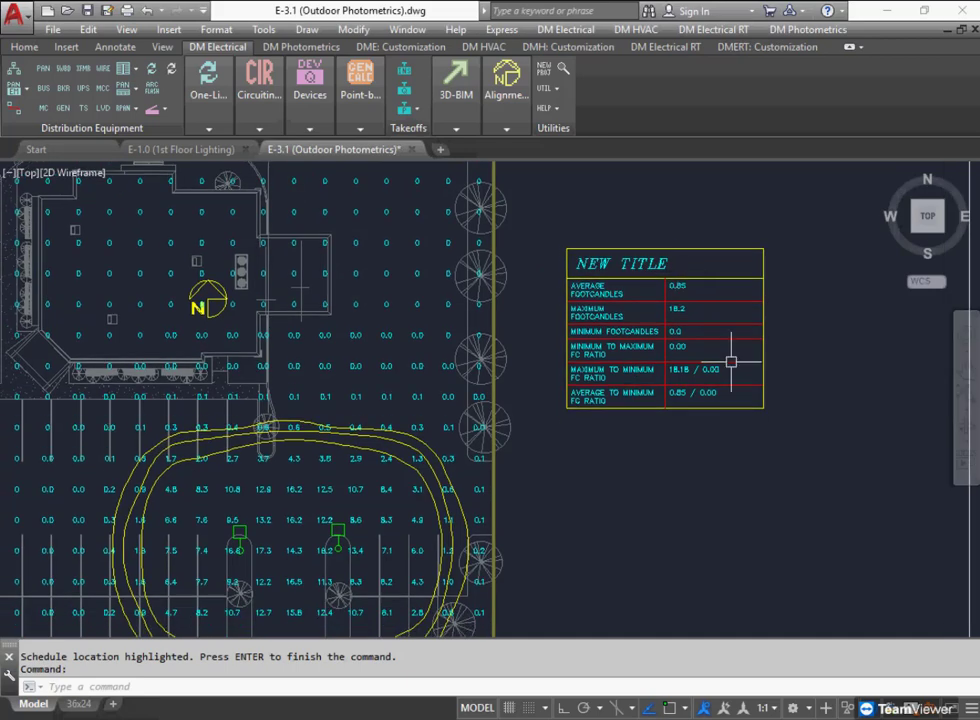
{"action": "scroll", "coordinate": [640, 275], "scroll_direction": "up", "scroll_amount": 2}
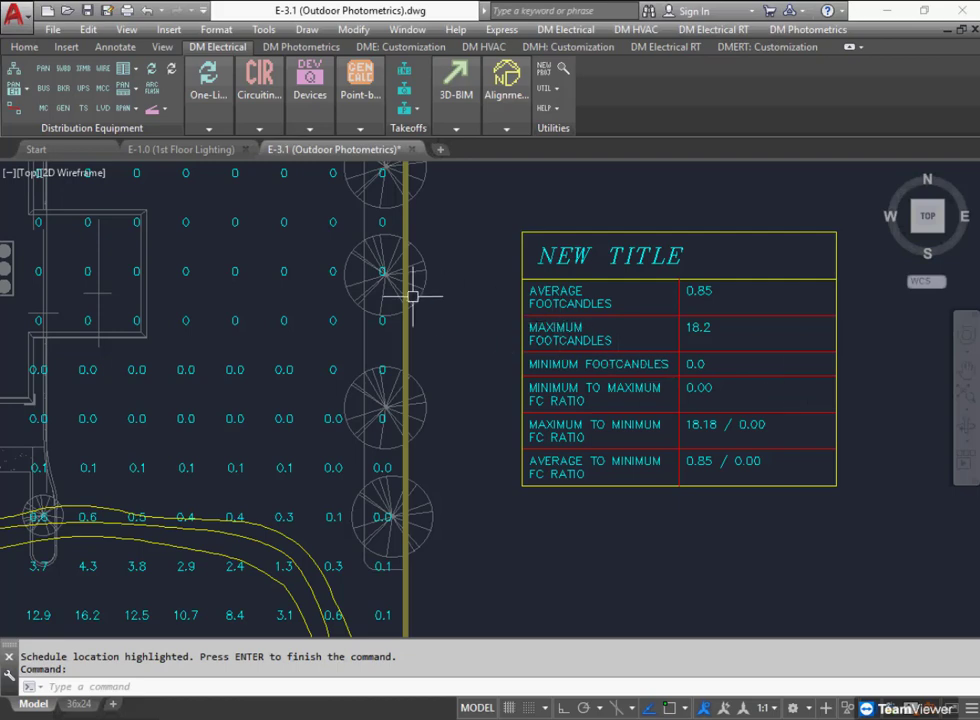
{"action": "scroll", "coordinate": [234, 321], "scroll_direction": "down", "scroll_amount": 3}
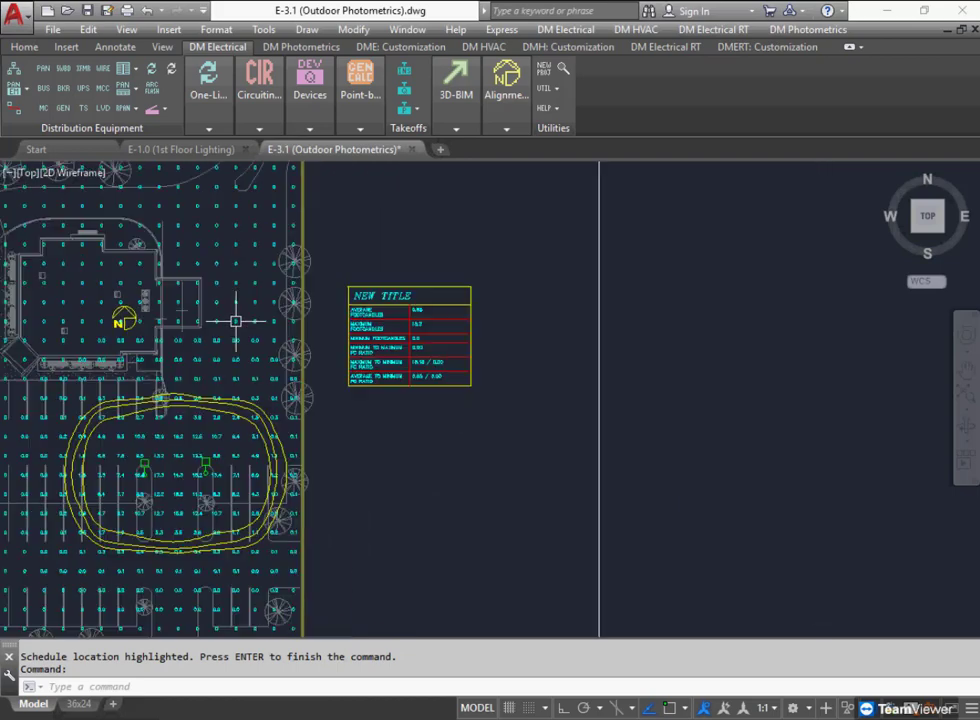
{"action": "middle_click_drag", "start_coordinate": [234, 321], "coordinate": [318, 263]}
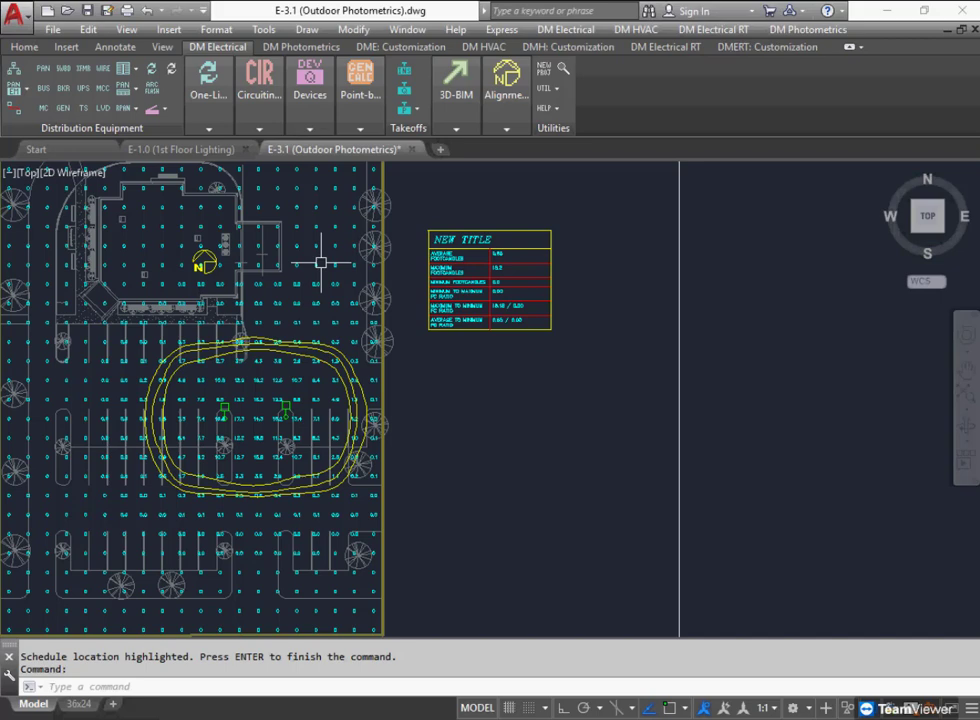
{"action": "left_click", "coordinate": [360, 128]}
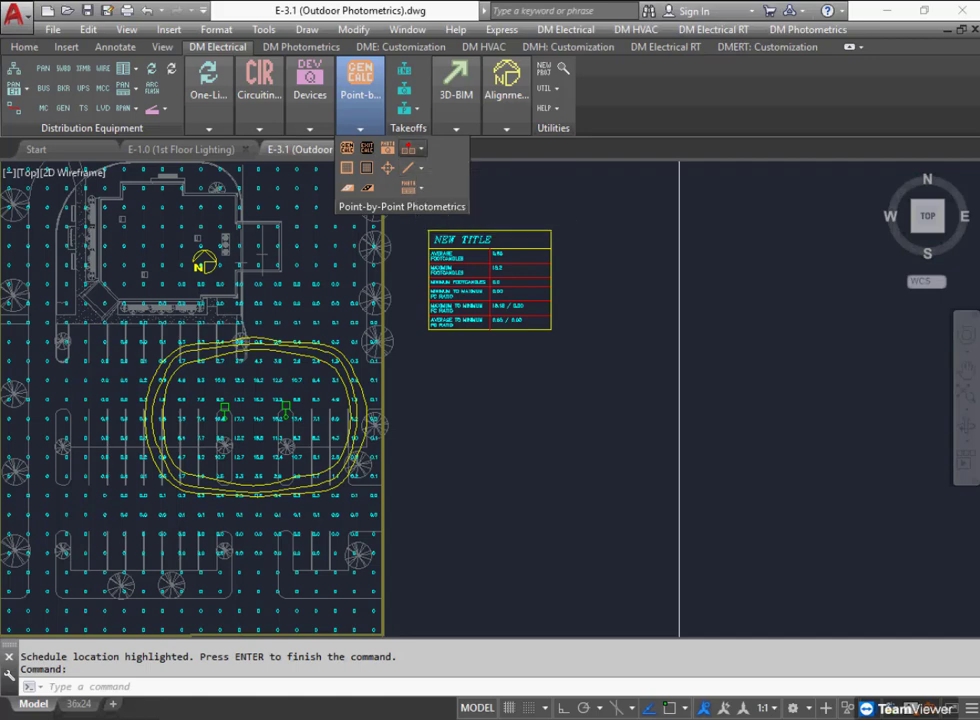
{"action": "left_click", "coordinate": [421, 148]}
{"action": "left_click", "coordinate": [421, 148]}
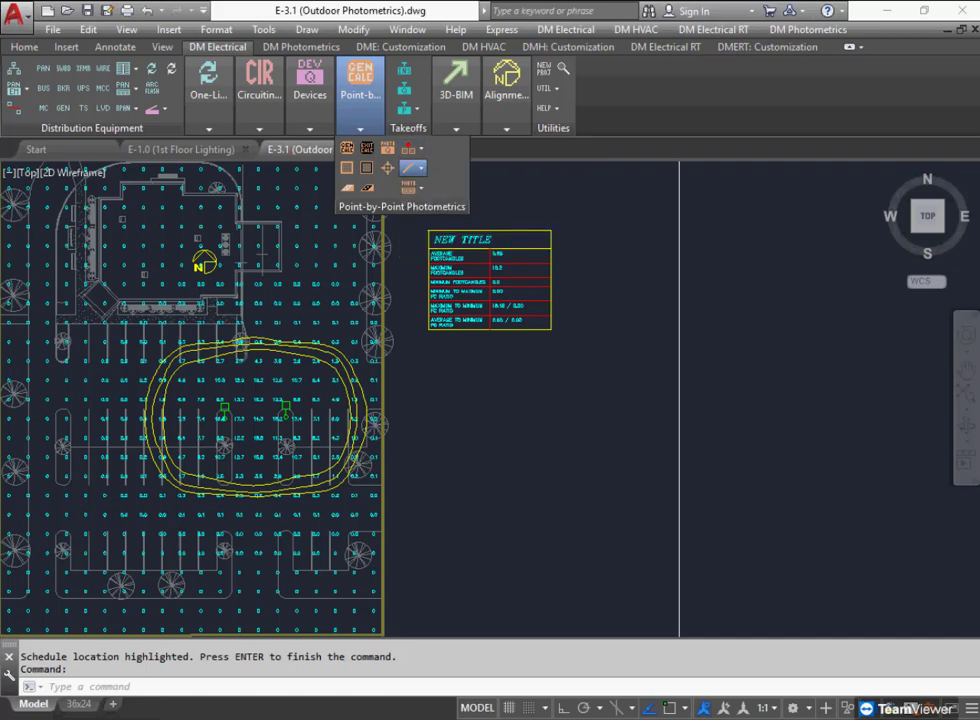
{"action": "left_click", "coordinate": [421, 167]}
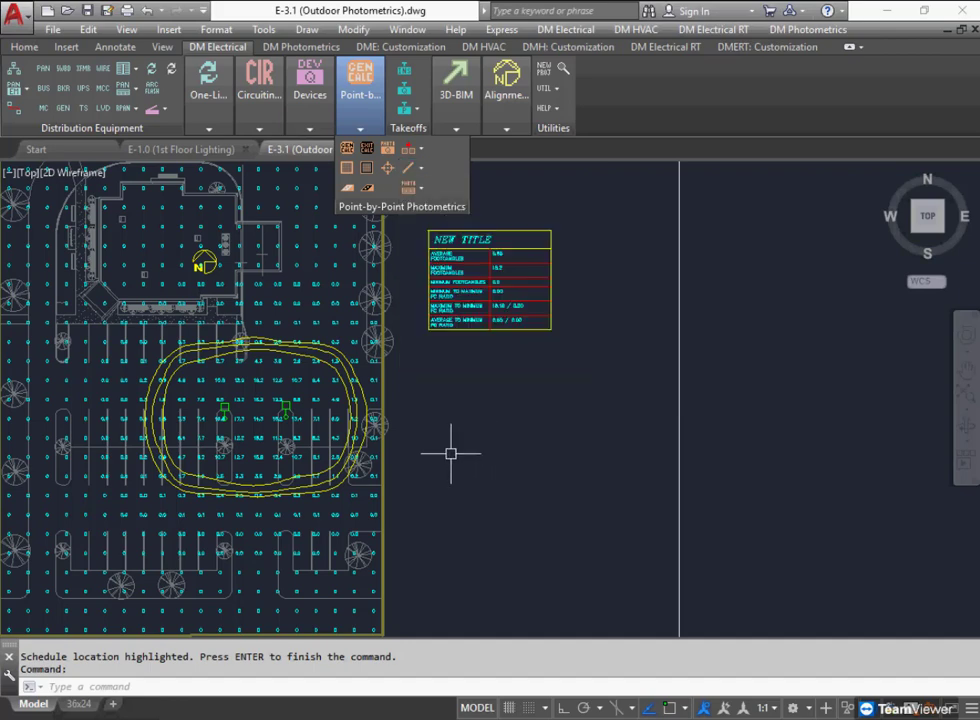
{"action": "left_click", "coordinate": [432, 402]}
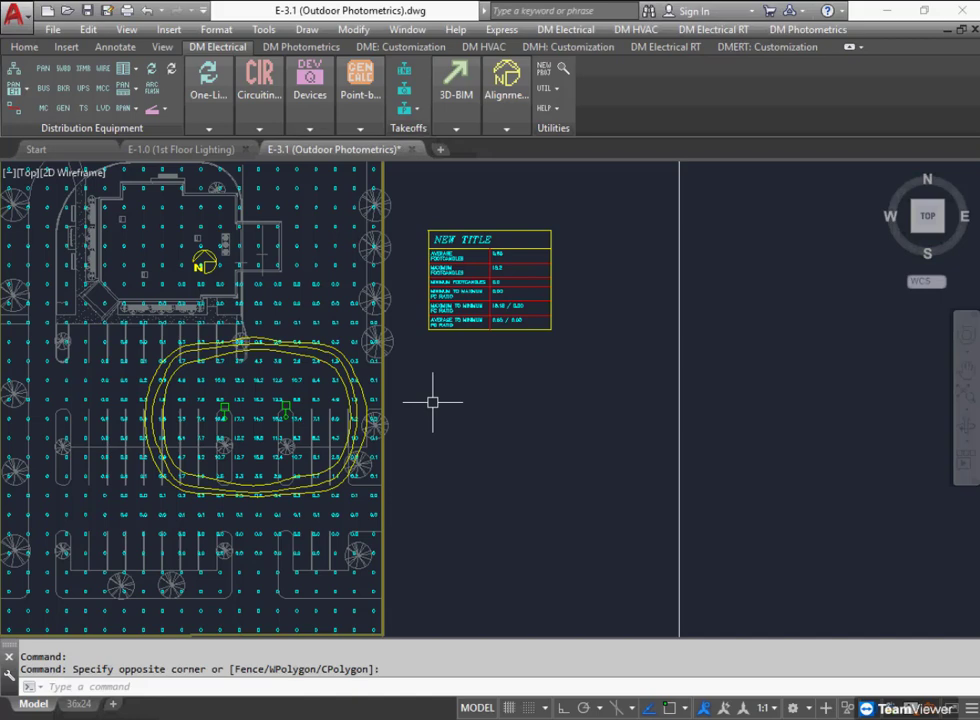
{"action": "mouse_move", "coordinate": [312, 105]}
{"action": "left_click", "coordinate": [304, 162]}
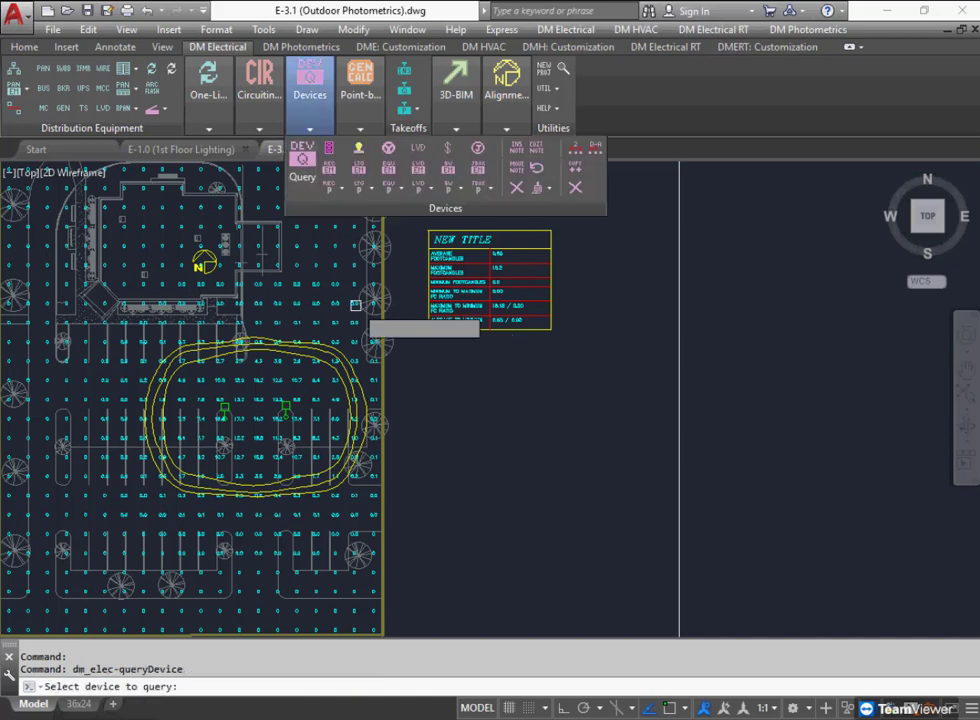
{"action": "key", "text": "Escape"}
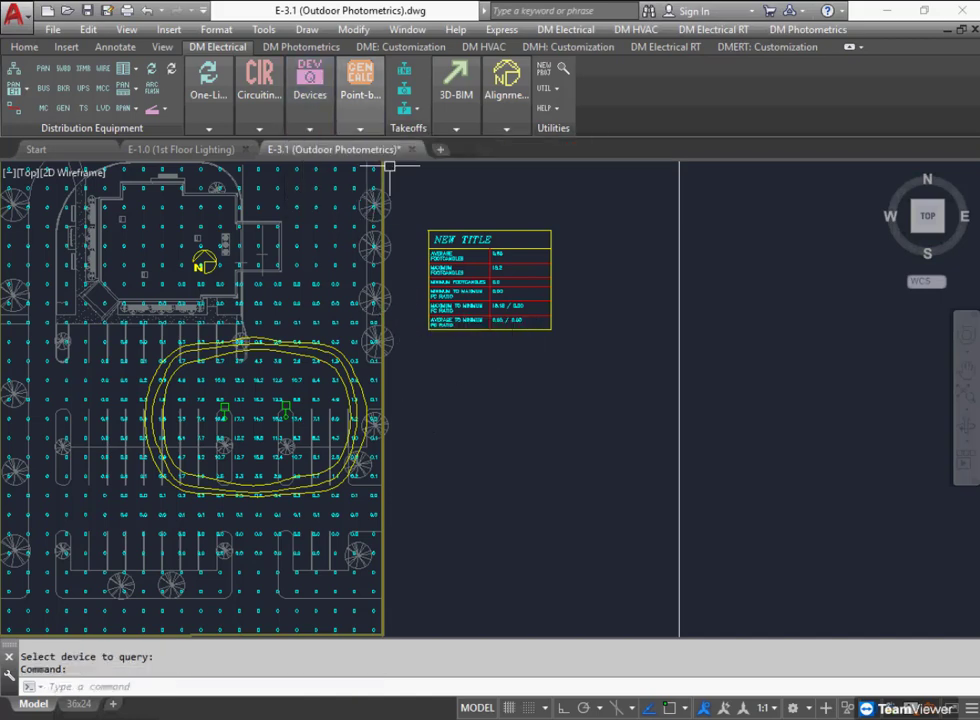
Edit the photometric calculation area boundary and set its grid spacing to 15 ft.
{"action": "mouse_move", "coordinate": [360, 100]}
{"action": "left_click", "coordinate": [366, 188]}
{"action": "left_click", "coordinate": [383, 282]}
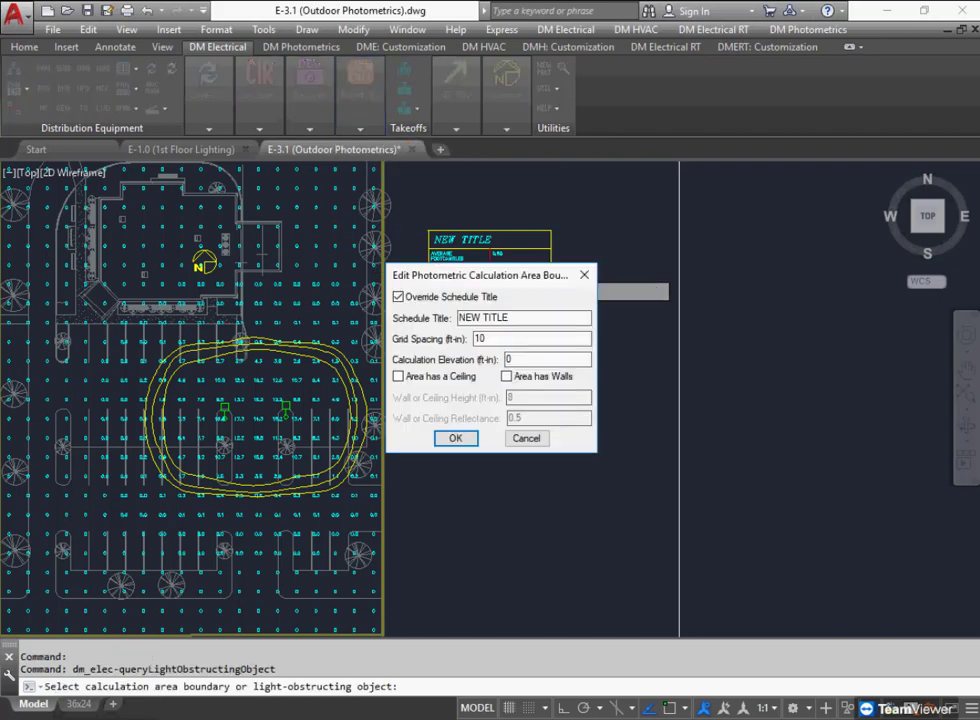
{"action": "left_click", "coordinate": [486, 338]}
{"action": "key", "text": "shift+Home"}
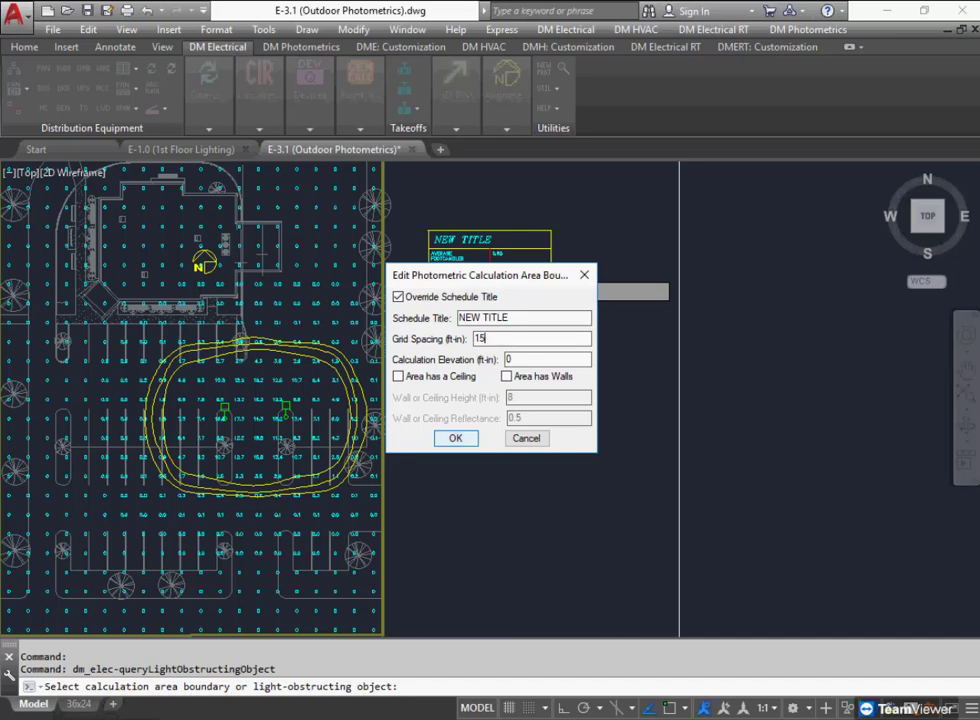
{"action": "key", "text": "Return"}
Recalculate the general photometrics on the wider grid without zooming to the schedule, and inspect the footcandle values around both lights.
{"action": "left_click", "coordinate": [360, 128]}
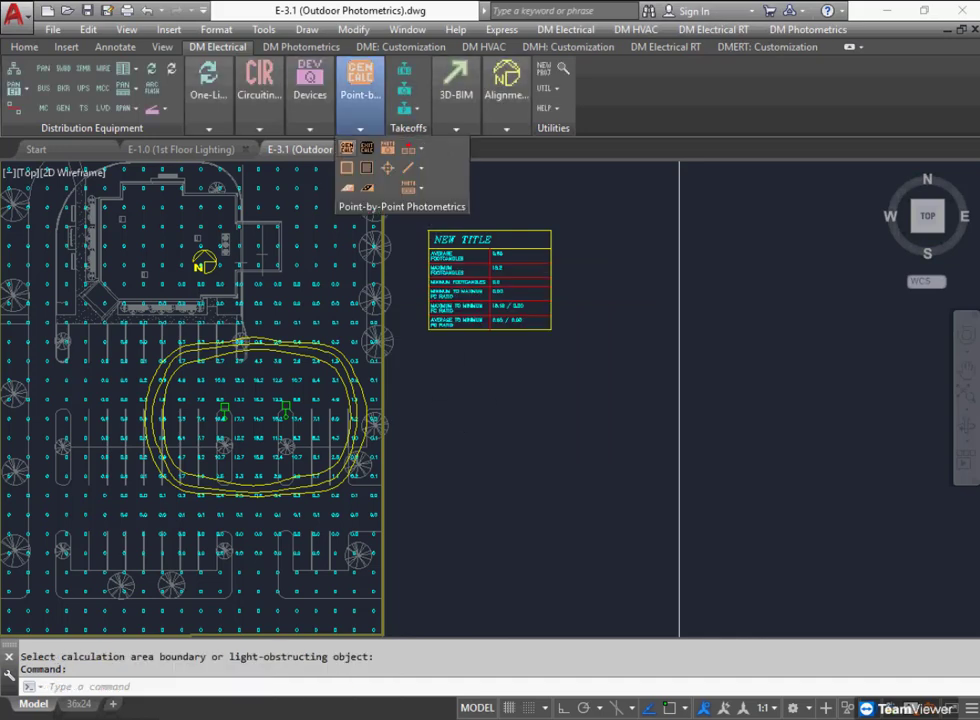
{"action": "left_click", "coordinate": [347, 147]}
{"action": "left_click", "coordinate": [549, 381]}
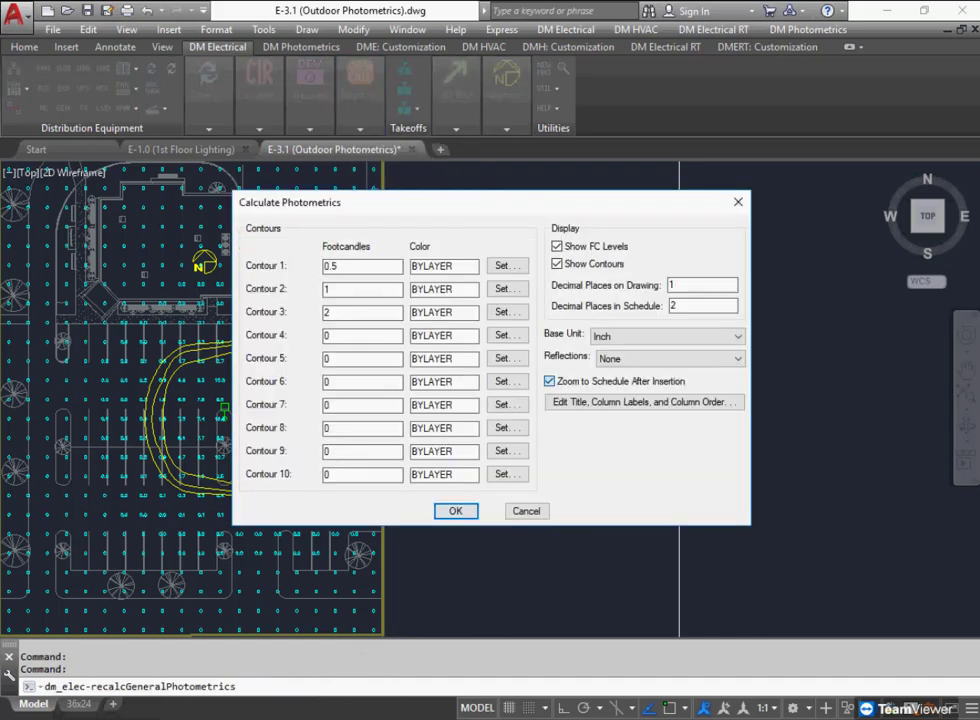
{"action": "left_click", "coordinate": [455, 510]}
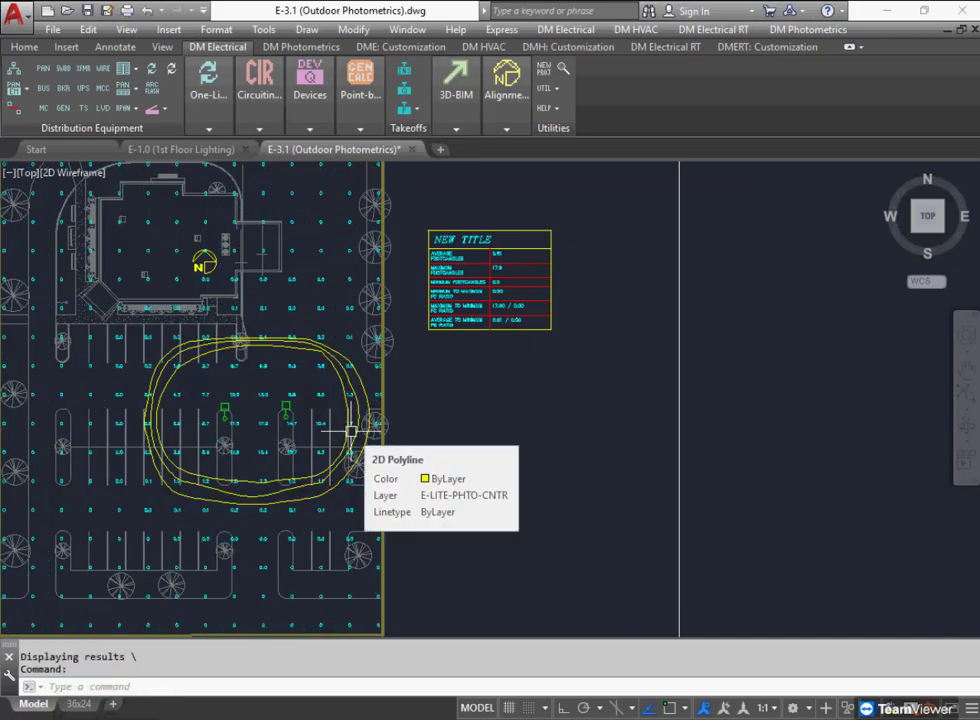
{"action": "scroll", "coordinate": [352, 432], "scroll_direction": "up", "scroll_amount": 3}
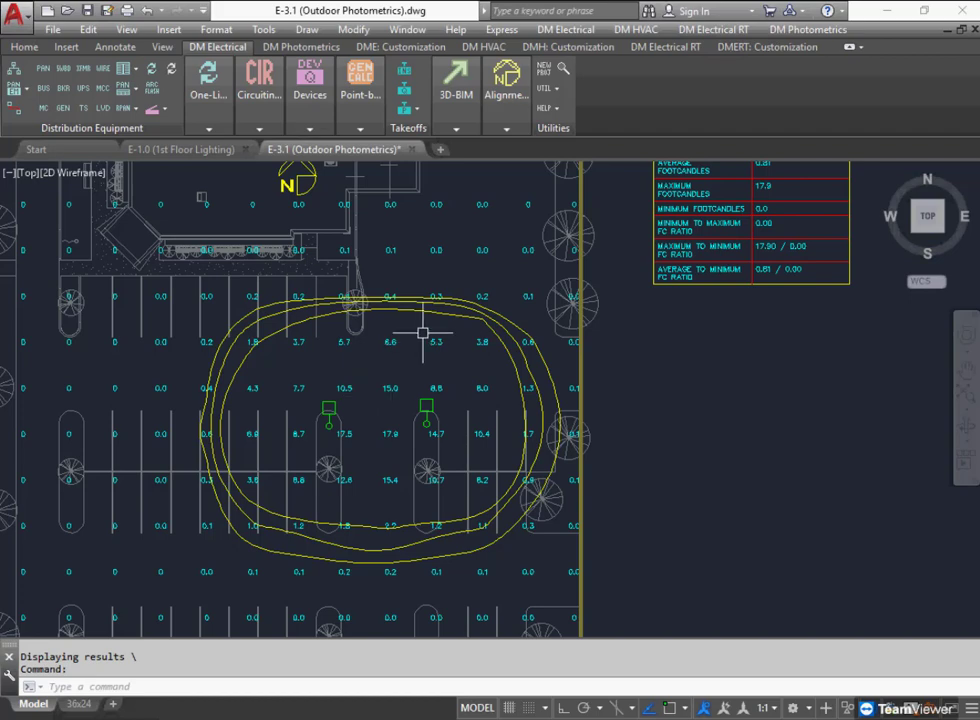
Edit the calculation area boundary to set its calculation elevation to 5 ft.
{"action": "left_click", "coordinate": [360, 128]}
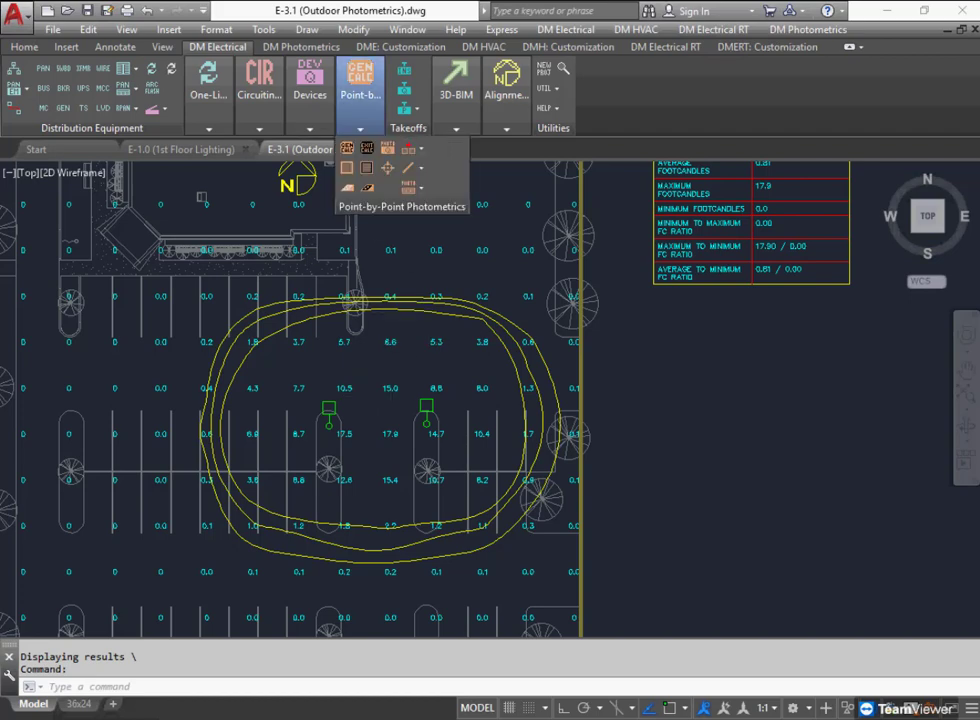
{"action": "left_click", "coordinate": [388, 148]}
{"action": "left_click", "coordinate": [580, 318]}
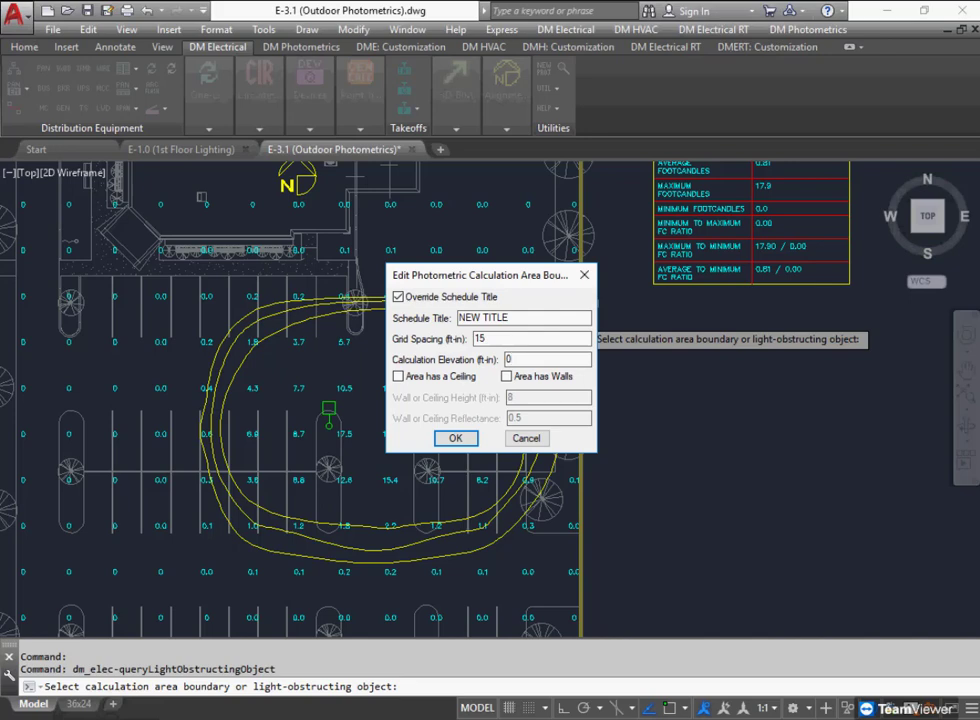
{"action": "type", "text": "5"}
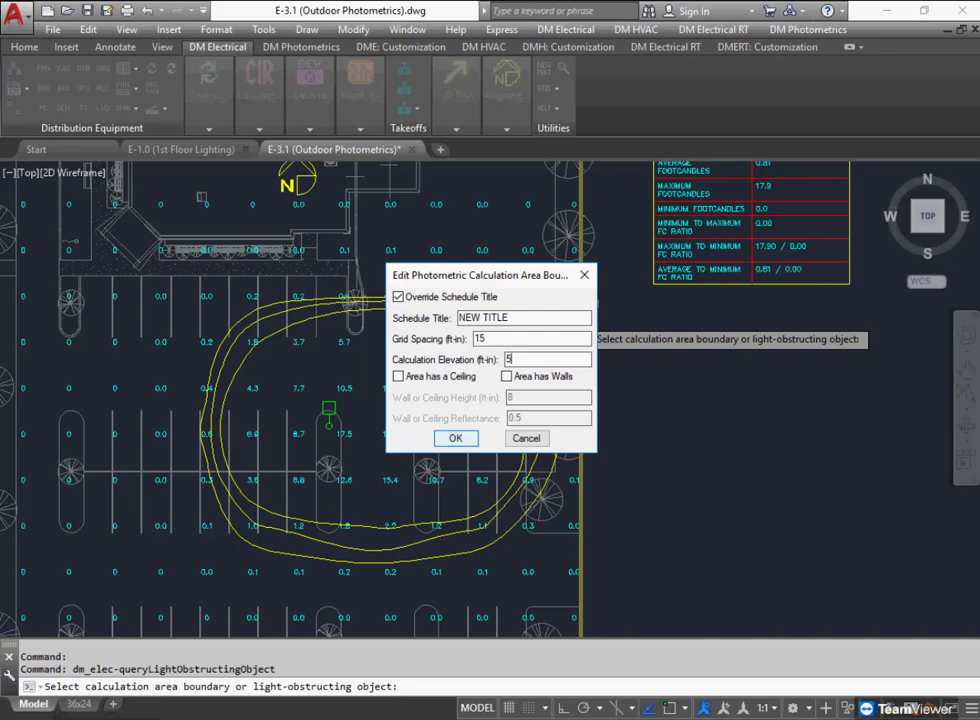
{"action": "key", "text": "Return"}
Recalculate the general photometrics at the raised elevation and examine the footcandle values near the western pole light.
{"action": "left_click", "coordinate": [358, 126]}
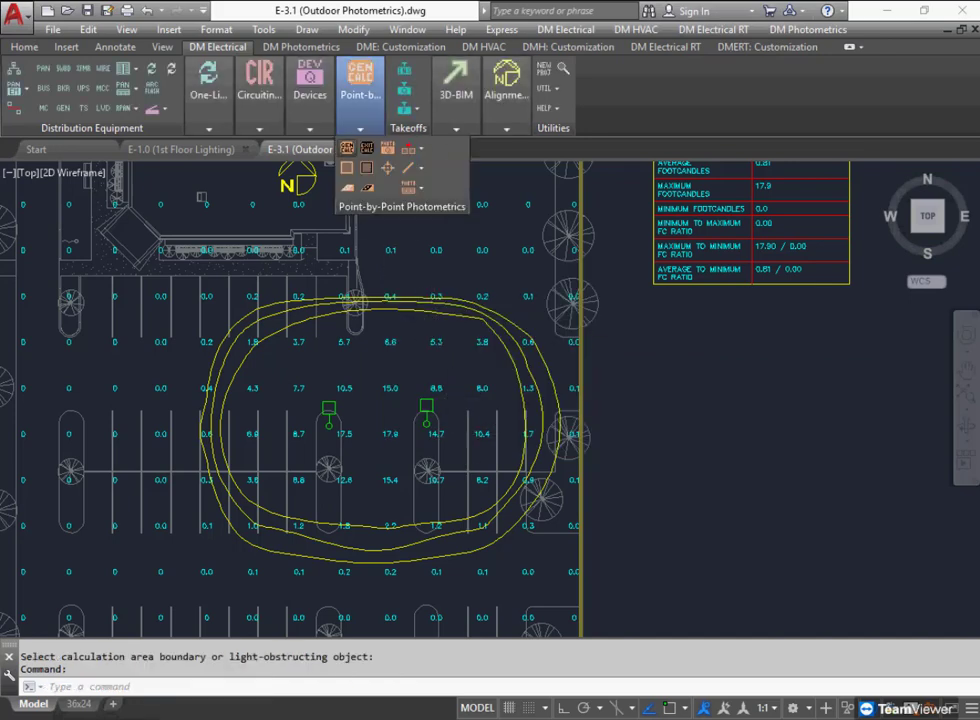
{"action": "left_click", "coordinate": [347, 148]}
{"action": "left_click", "coordinate": [598, 476]}
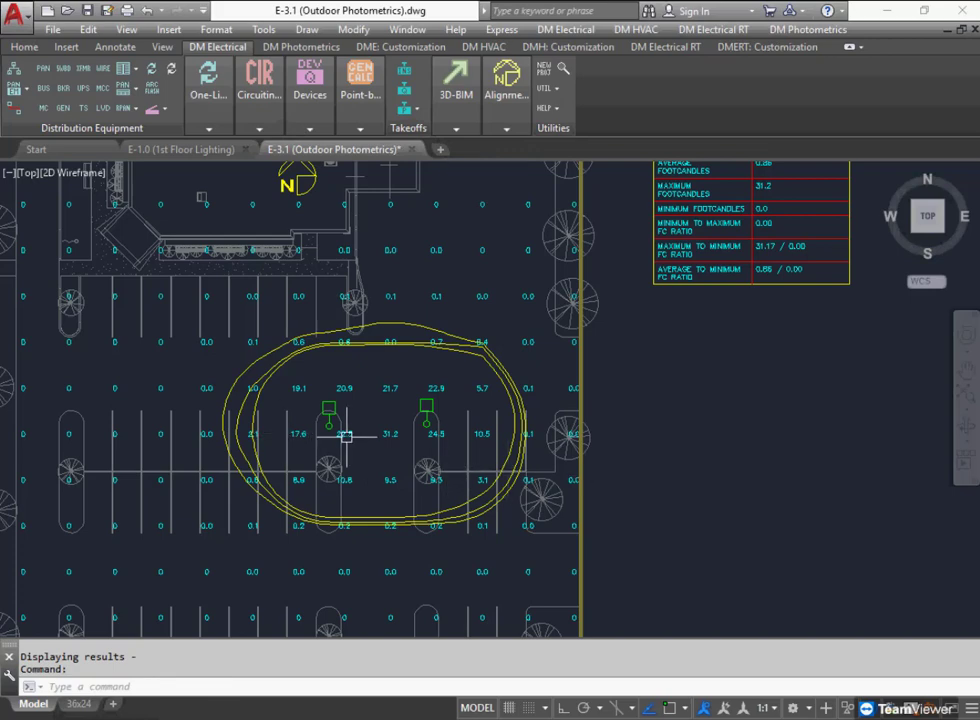
{"action": "mouse_move", "coordinate": [347, 436]}
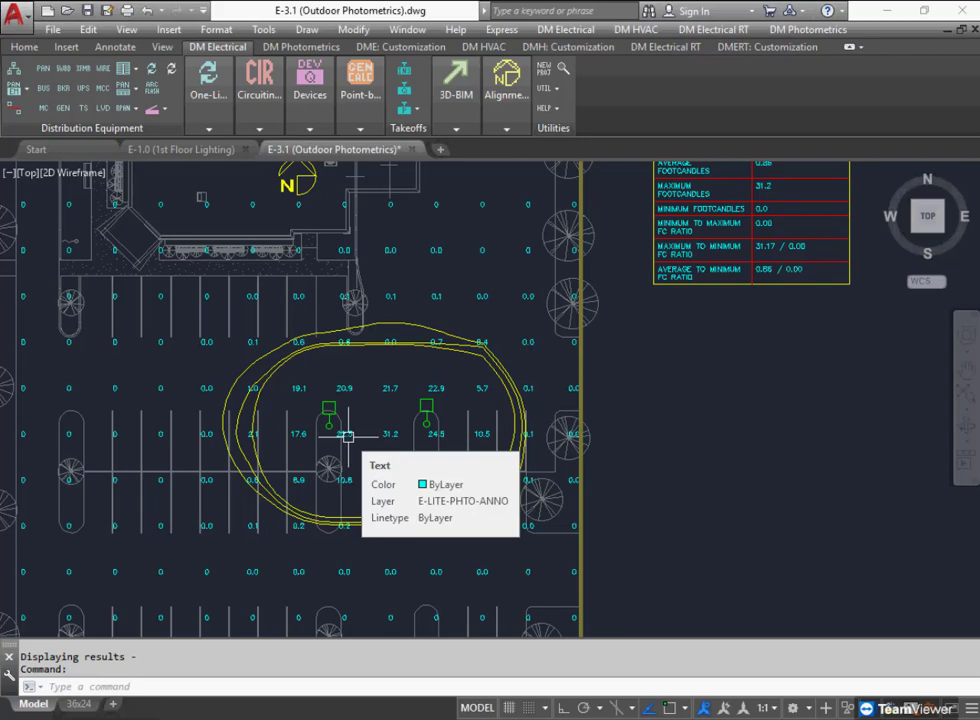
Set the calculation area boundary's elevation back to 0.
{"action": "left_click", "coordinate": [366, 125]}
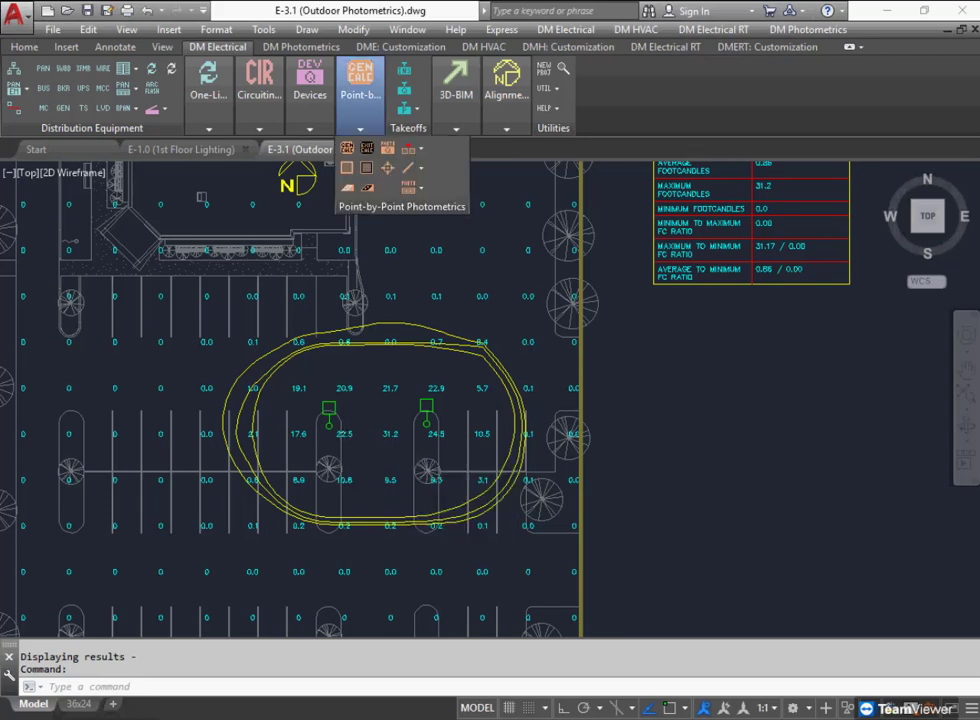
{"action": "left_click", "coordinate": [370, 149]}
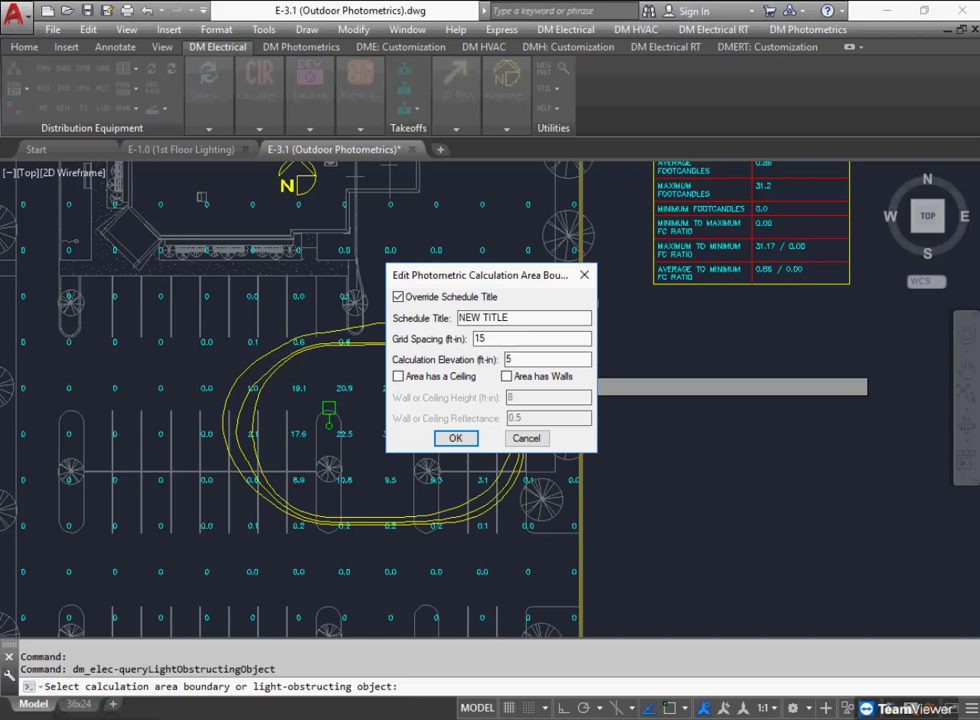
{"action": "double_click", "coordinate": [508, 358]}
{"action": "type", "text": "0"}
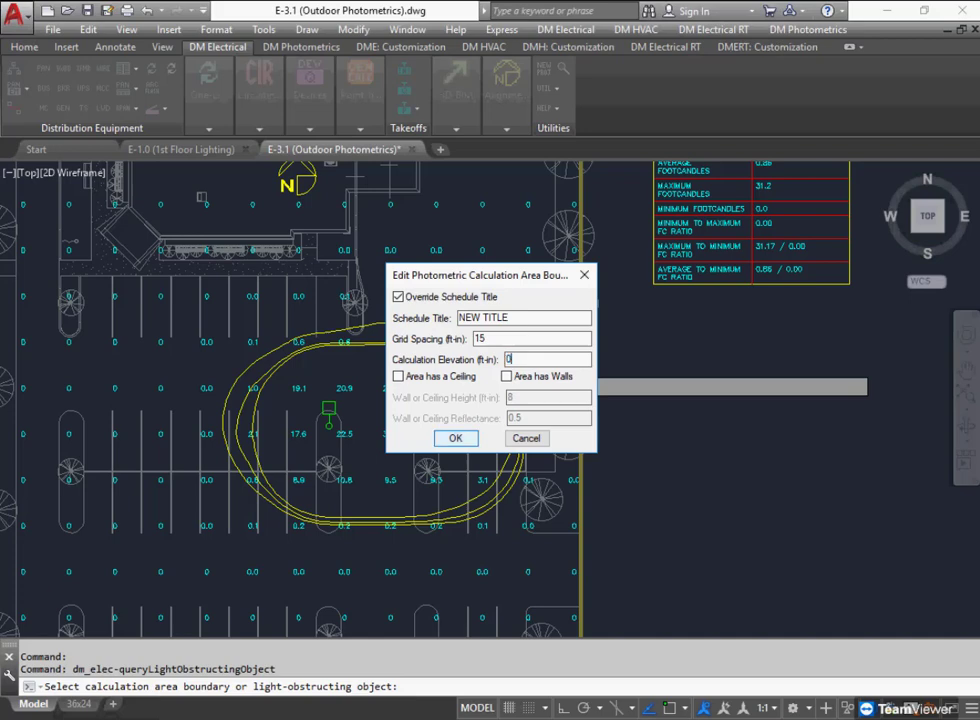
{"action": "left_click", "coordinate": [455, 438]}
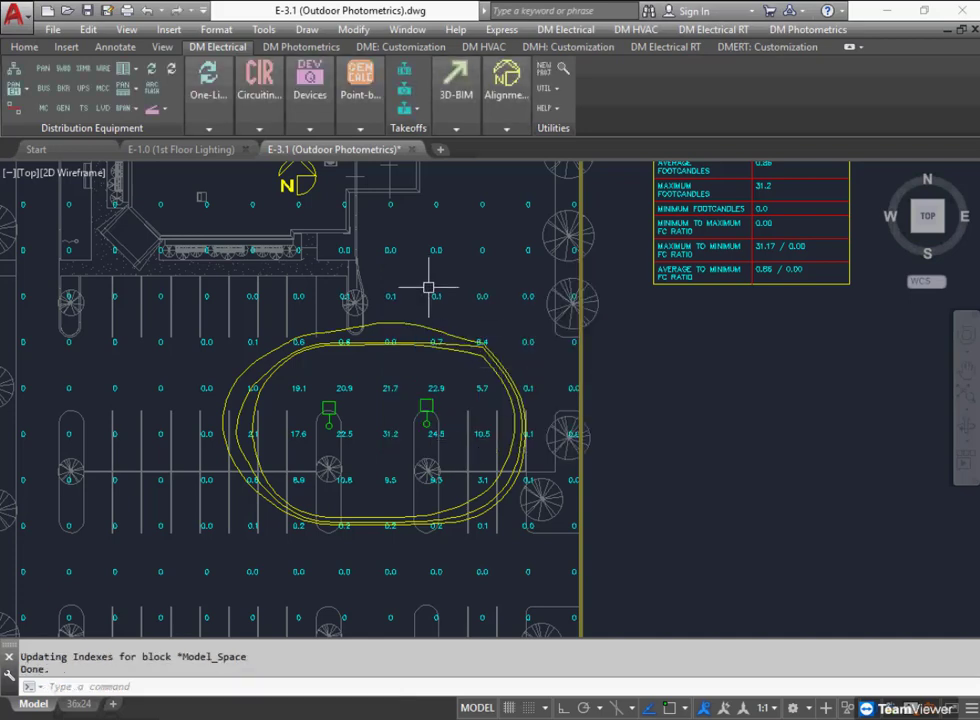
Add a rectangular general calculation area about 50 ft wide along the site's east boundary, with 10 ft grid spacing and 0 elevation, and place its schedule to the east.
{"action": "left_click", "coordinate": [360, 128]}
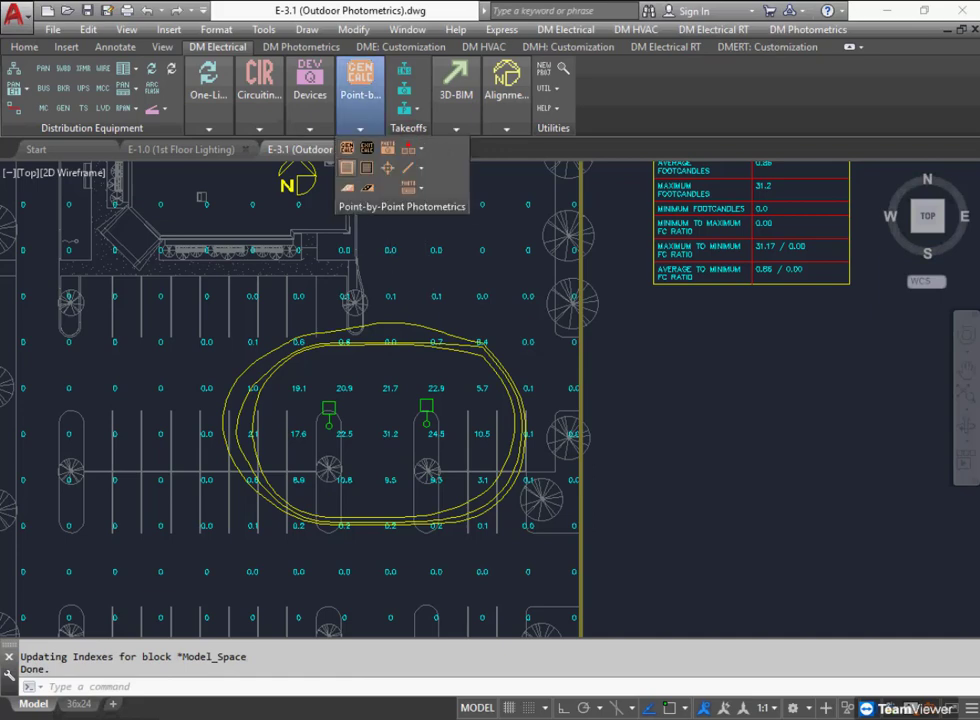
{"action": "left_click", "coordinate": [347, 168]}
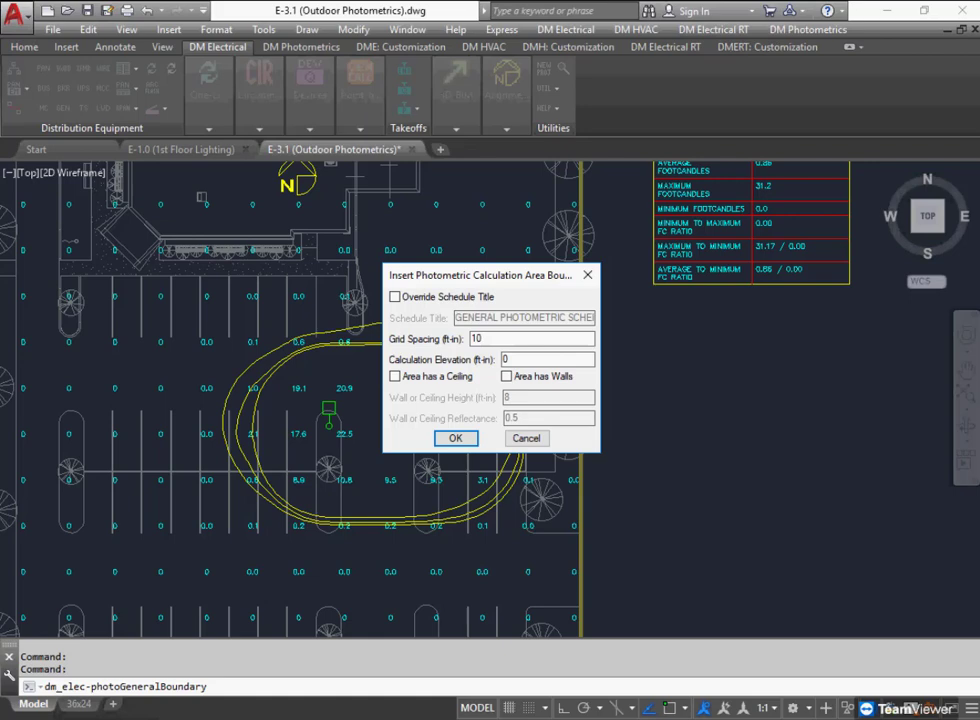
{"action": "left_click", "coordinate": [455, 438]}
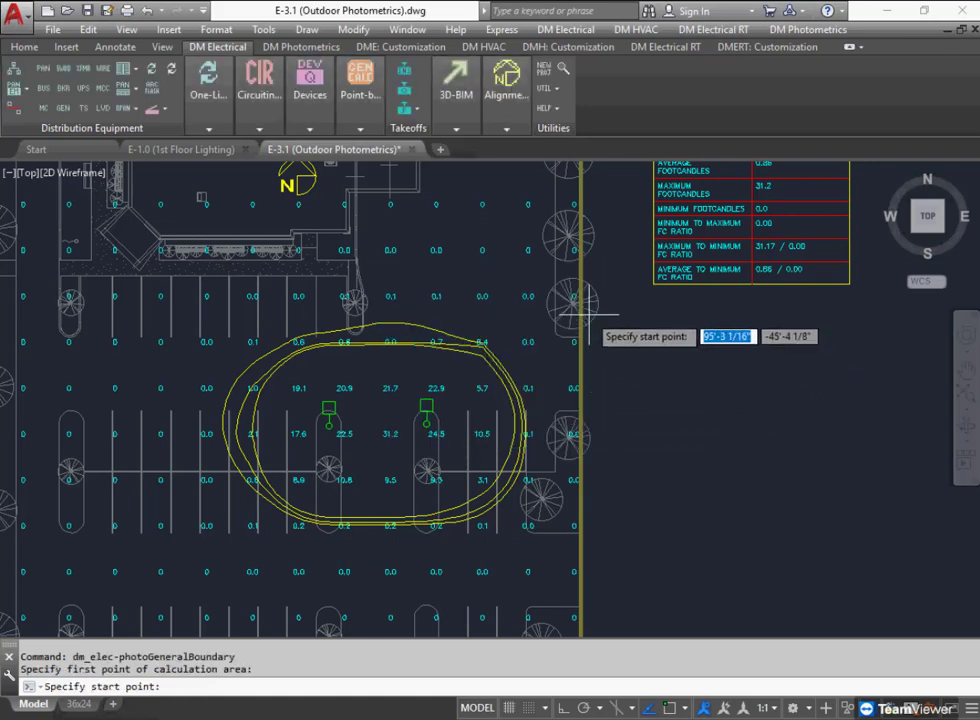
{"action": "left_click", "coordinate": [577, 300]}
{"action": "key", "text": "F8"}
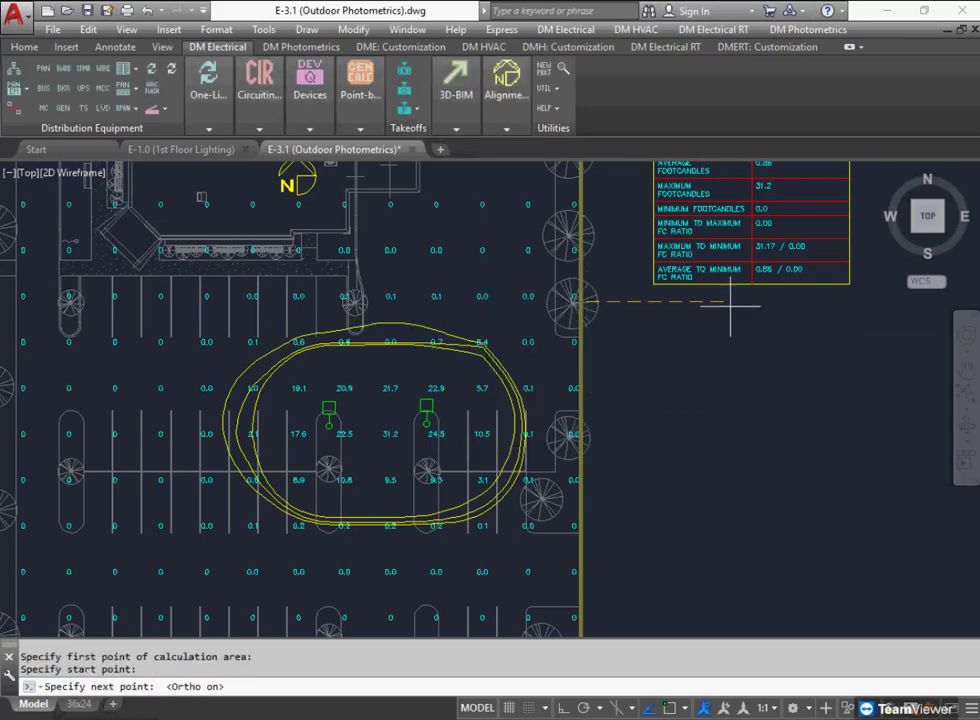
{"action": "left_click", "coordinate": [736, 302]}
{"action": "left_click", "coordinate": [722, 598]}
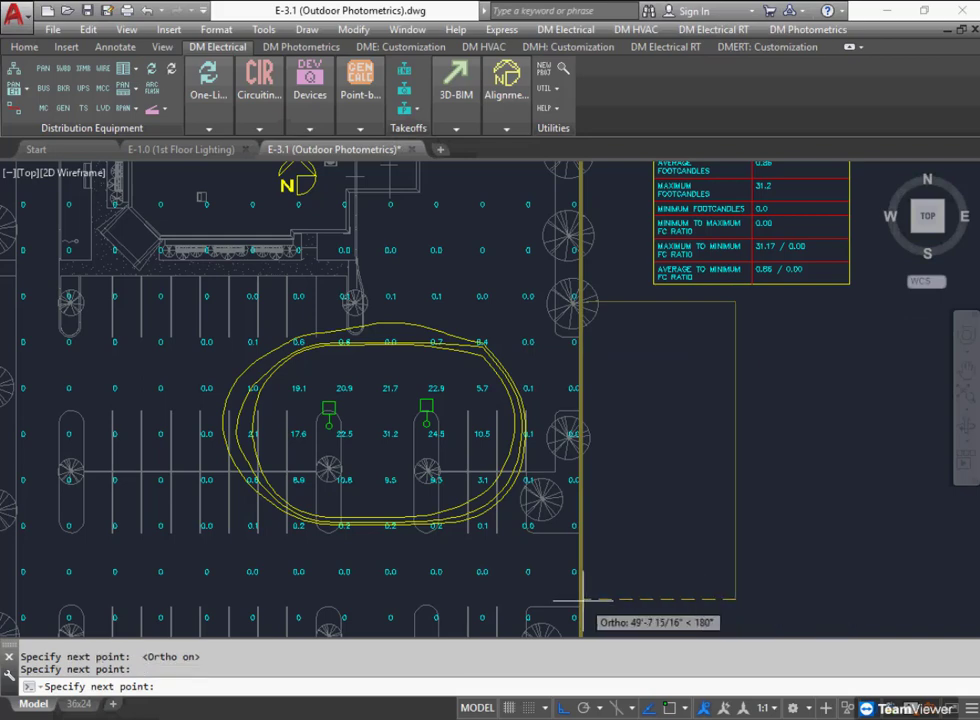
{"action": "left_click", "coordinate": [583, 599]}
{"action": "key", "text": "Return"}
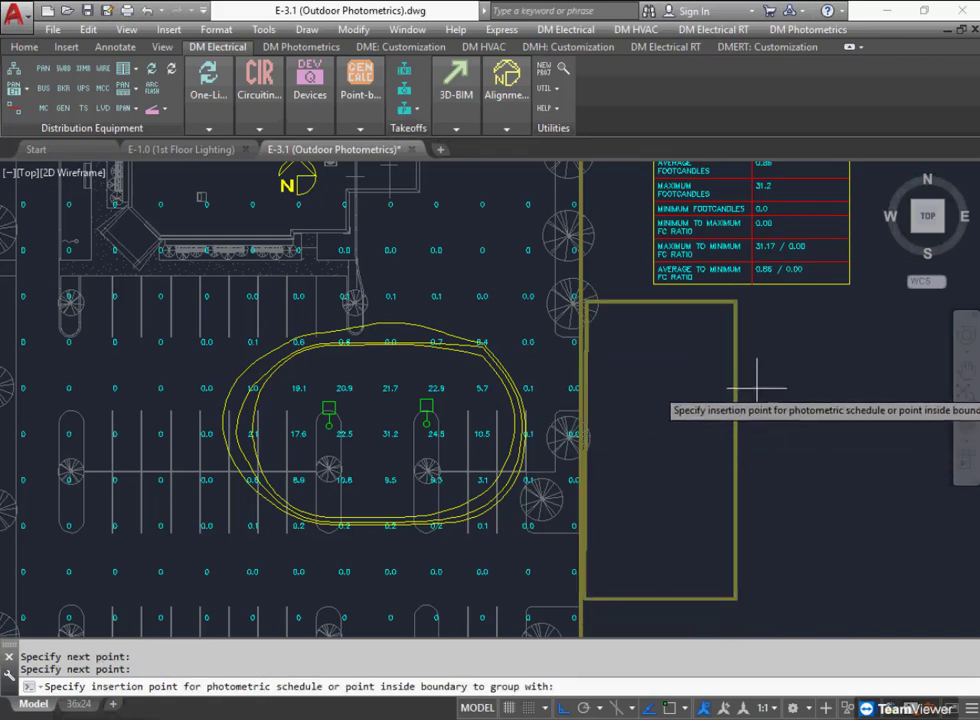
{"action": "left_click", "coordinate": [772, 324]}
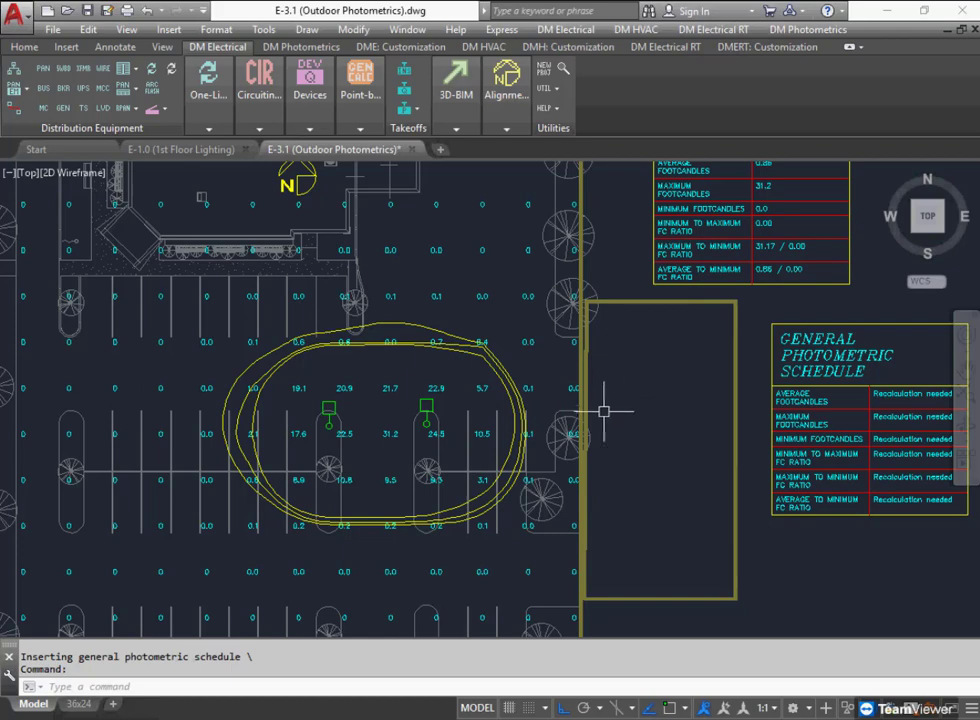
Move the eastern pole light straight east to the middle-row island beside the site's east boundary.
{"action": "type", "text": "m"}
{"action": "key", "text": "Return"}
{"action": "left_click", "coordinate": [427, 406]}
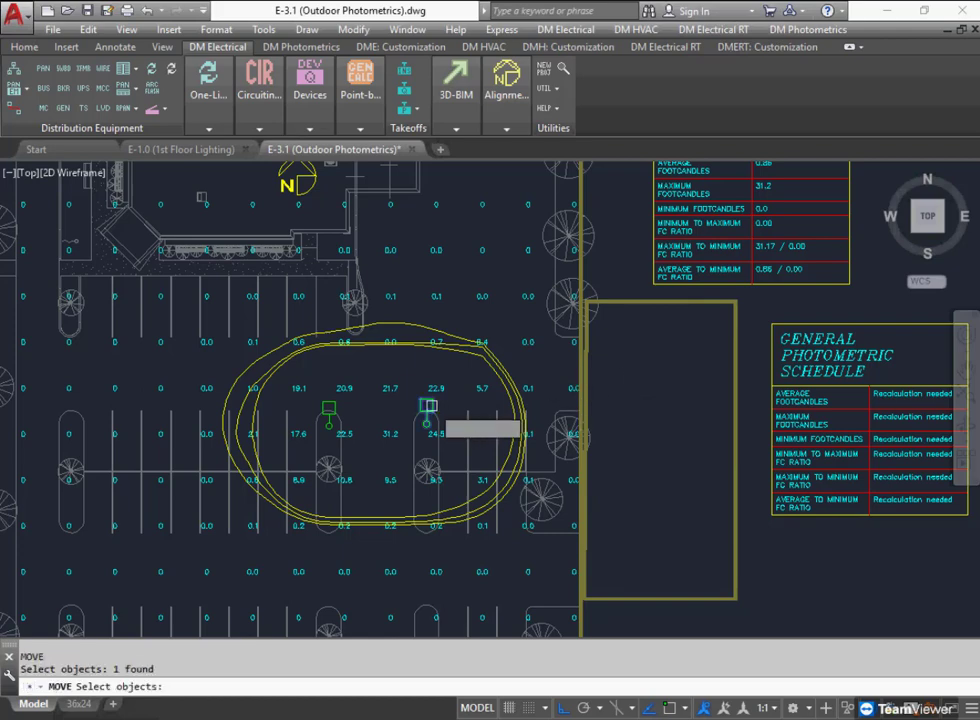
{"action": "key", "text": "Return"}
{"action": "left_click", "coordinate": [506, 564]}
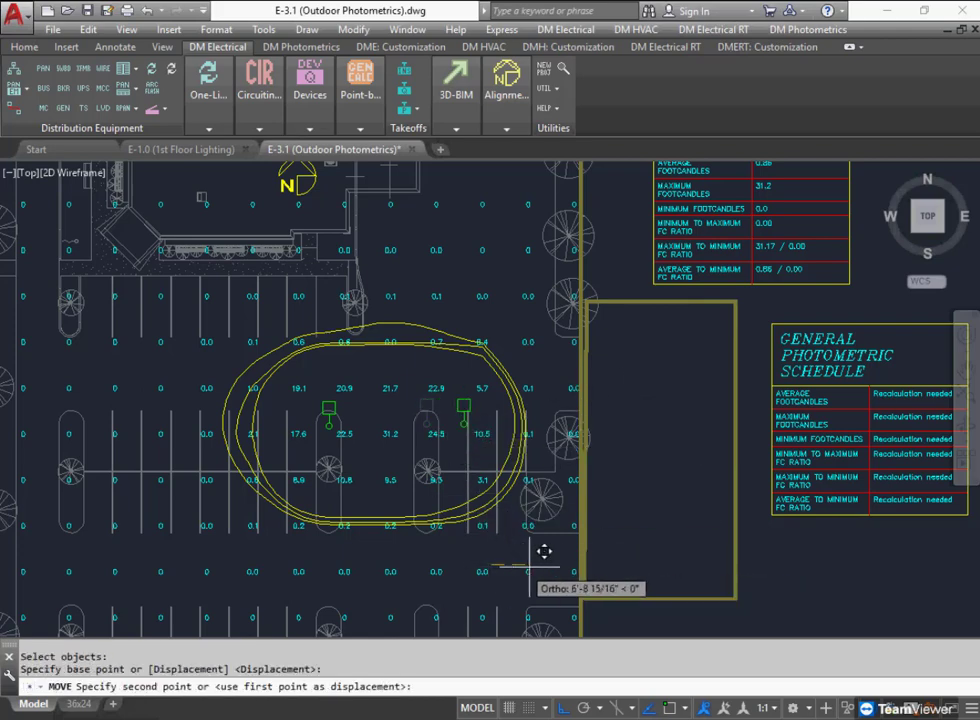
{"action": "left_click", "coordinate": [619, 556]}
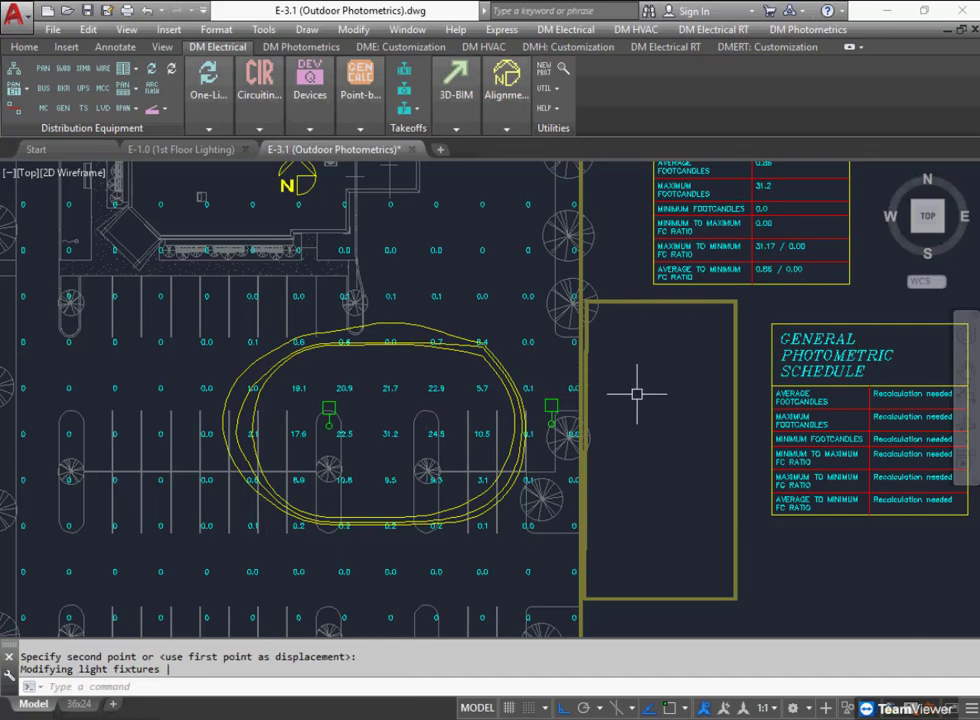
Recalculate the general photometrics for both calculation areas and examine the footcandle values and contours along their shared boundary.
{"action": "left_click", "coordinate": [361, 118]}
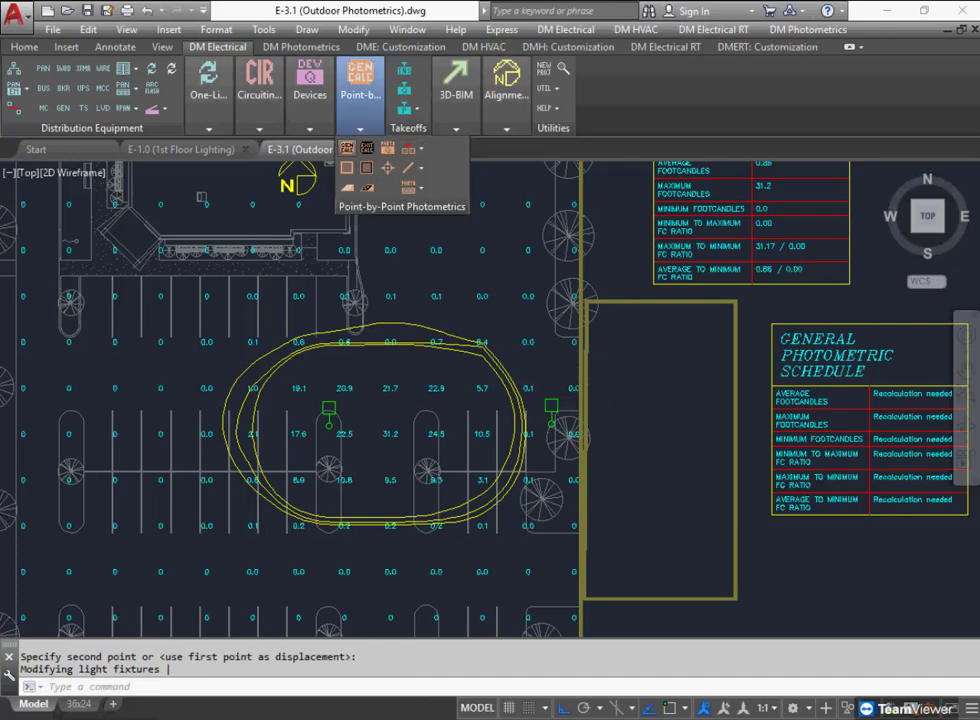
{"action": "left_click", "coordinate": [347, 149]}
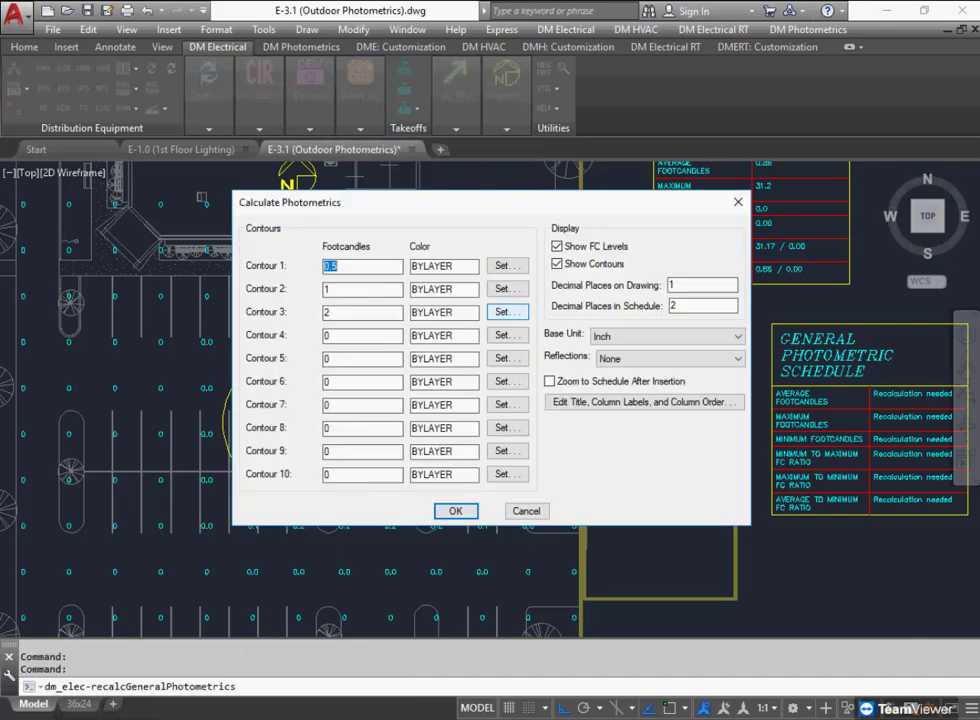
{"action": "key", "text": "Return"}
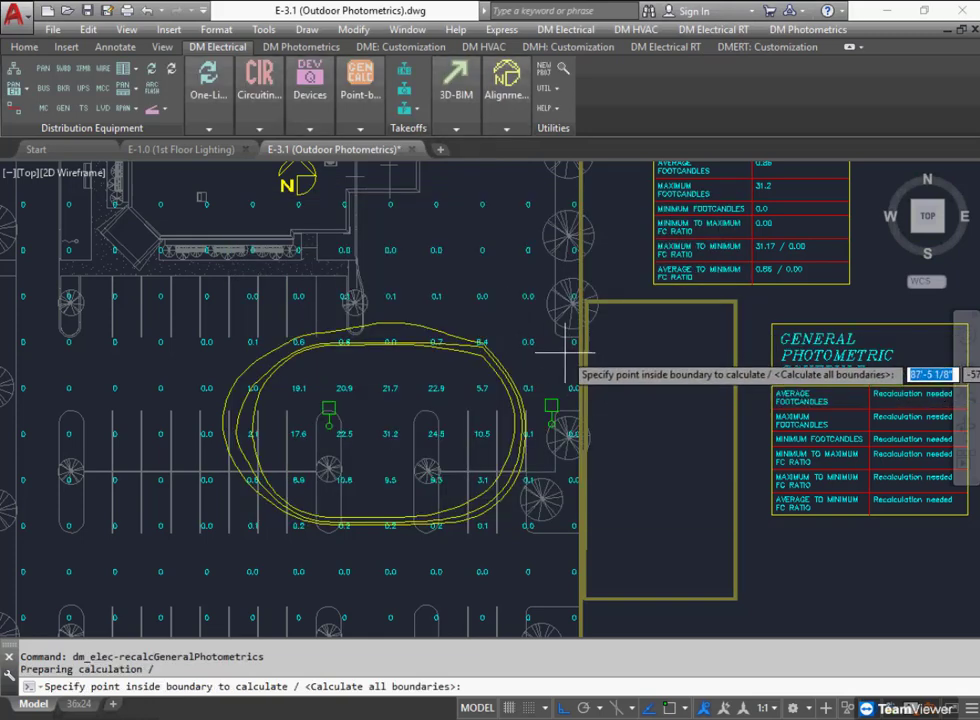
{"action": "left_click", "coordinate": [627, 368]}
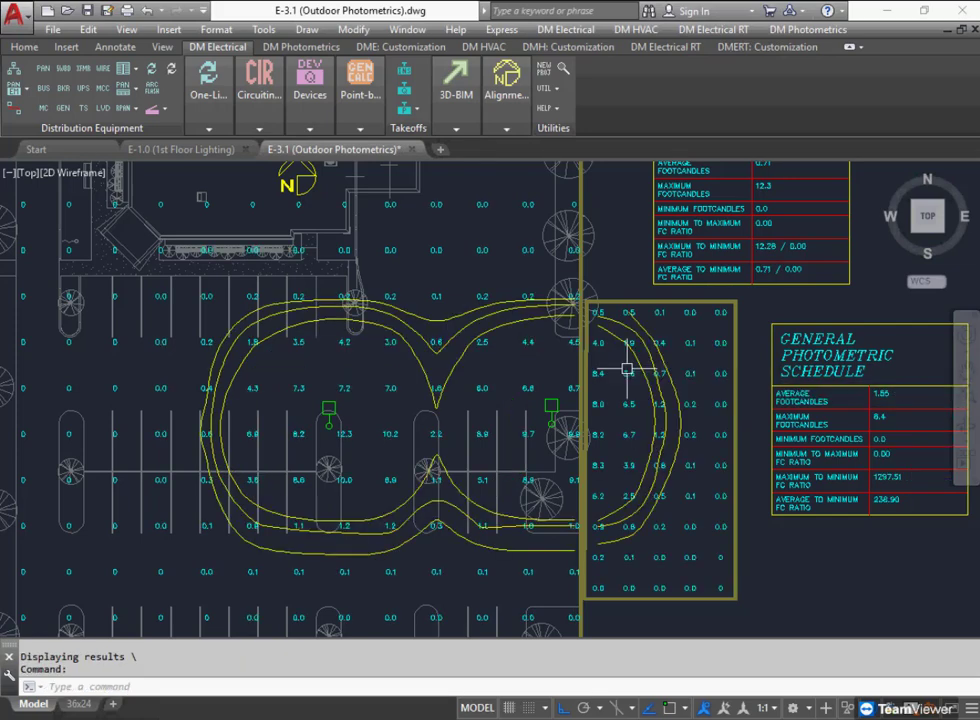
{"action": "scroll", "coordinate": [595, 387], "scroll_direction": "up", "scroll_amount": 2}
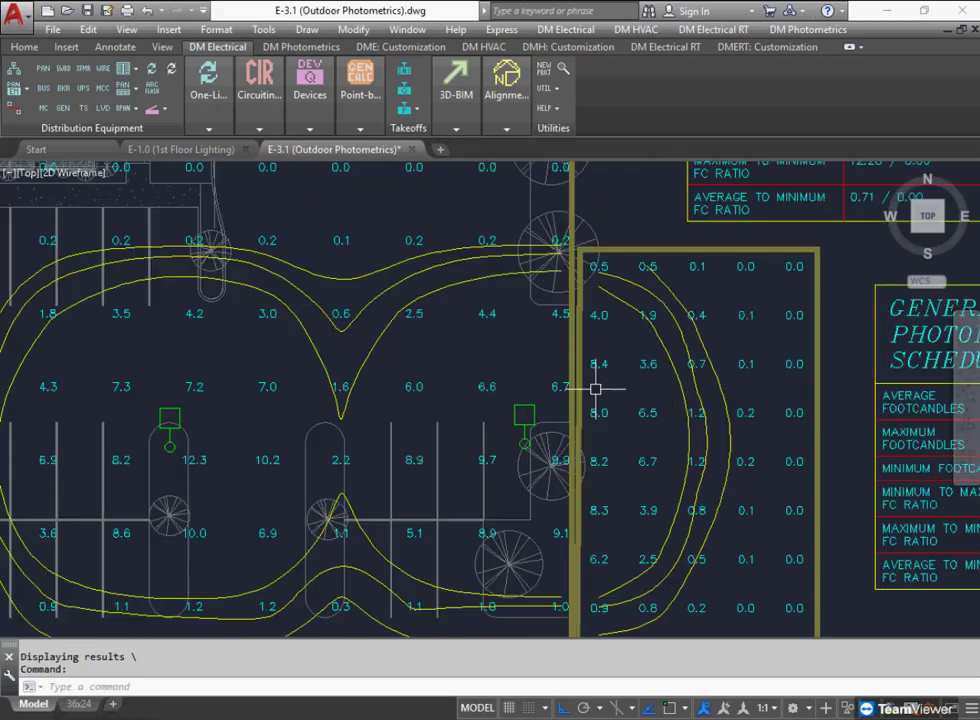
{"action": "mouse_move", "coordinate": [526, 391]}
{"action": "middle_mouse_down"}
{"action": "mouse_move", "coordinate": [497, 400]}
{"action": "mouse_move", "coordinate": [451, 324]}
{"action": "middle_mouse_up"}
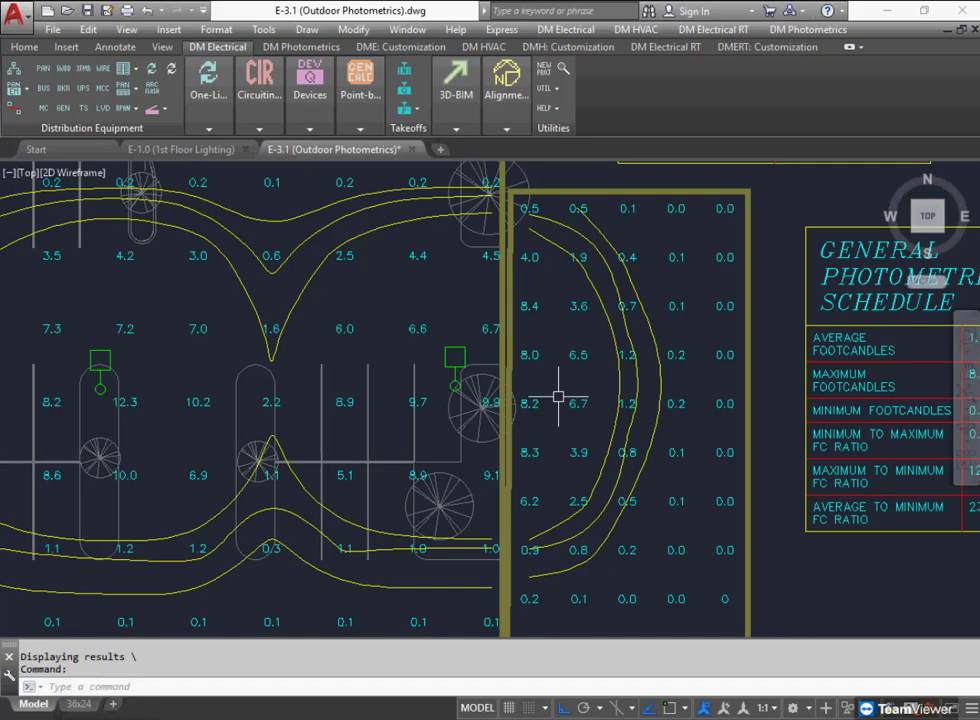
Edit the east calculation area's boundary to have walls with a height of 20 ft.
{"action": "left_click", "coordinate": [309, 128]}
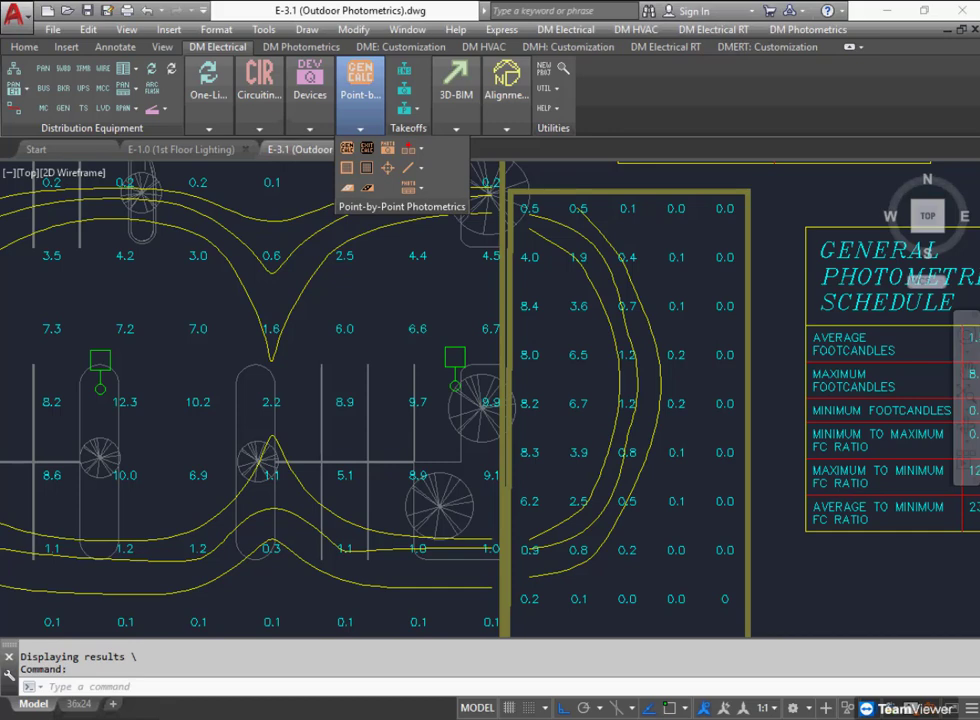
{"action": "left_click", "coordinate": [367, 168]}
{"action": "left_click", "coordinate": [564, 191]}
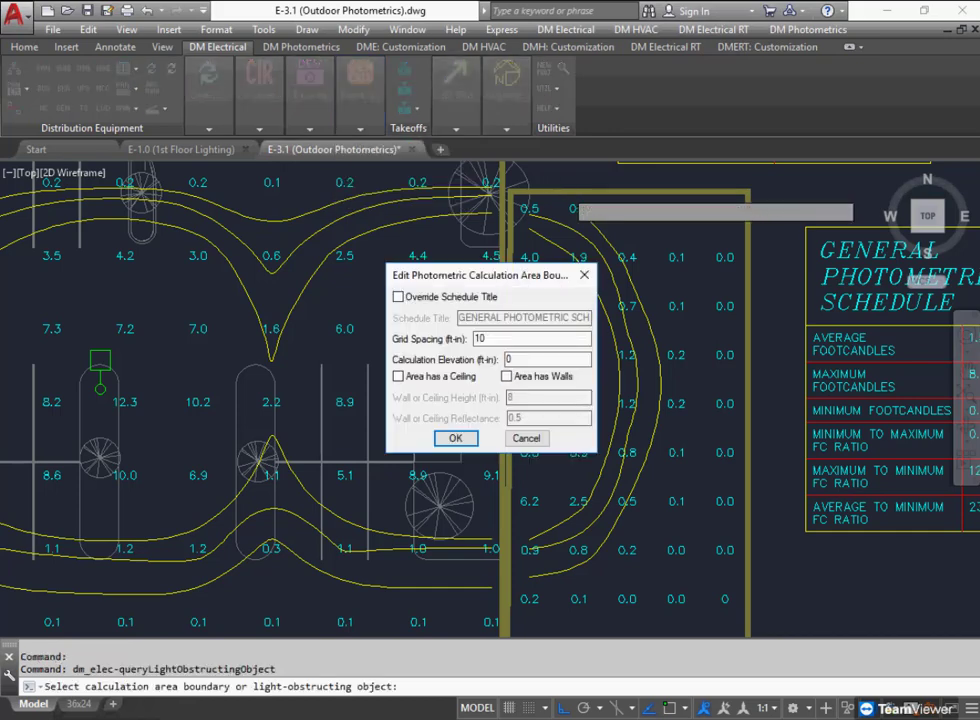
{"action": "left_click", "coordinate": [507, 377]}
{"action": "double_click", "coordinate": [515, 398]}
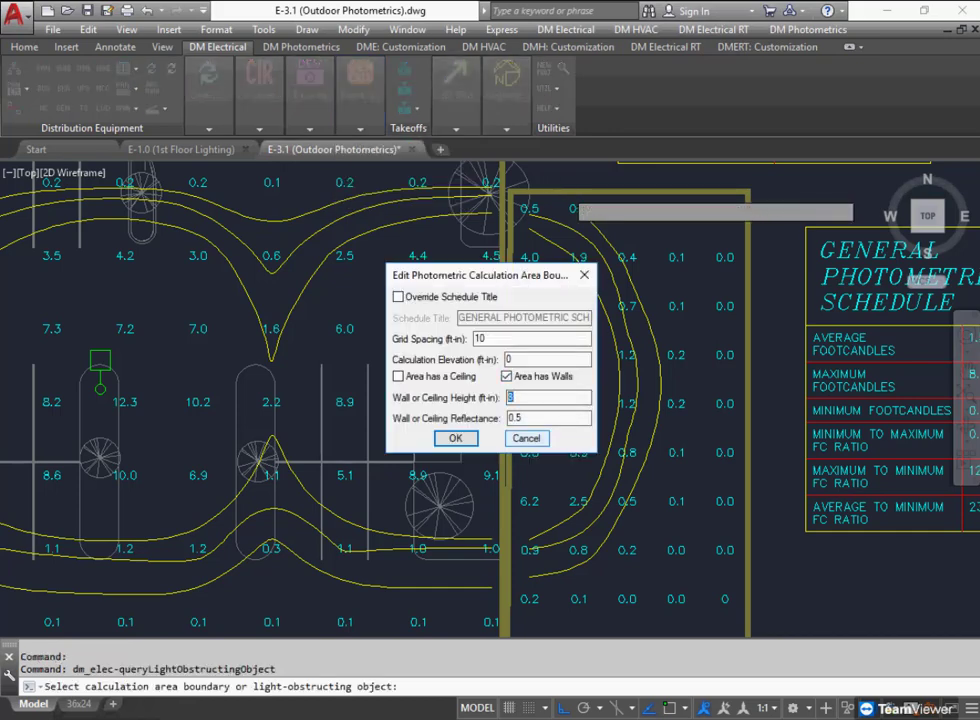
{"action": "type", "text": "20"}
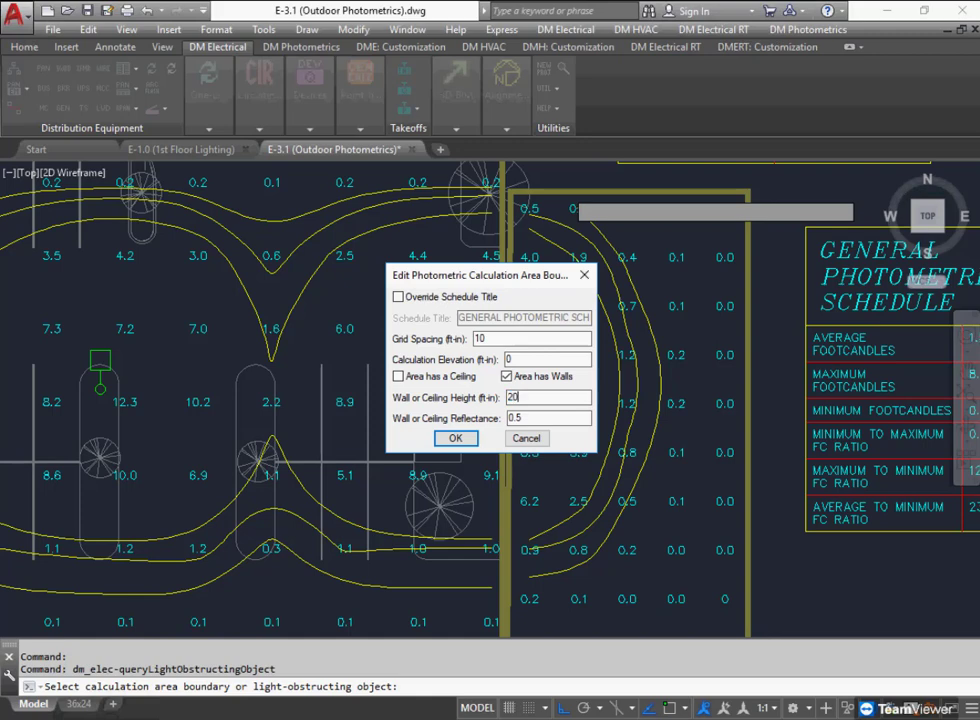
{"action": "left_click", "coordinate": [456, 438]}
Recalculate the general photometrics for all boundaries with the east area's walls in place.
{"action": "left_click", "coordinate": [360, 95]}
{"action": "left_click", "coordinate": [367, 149]}
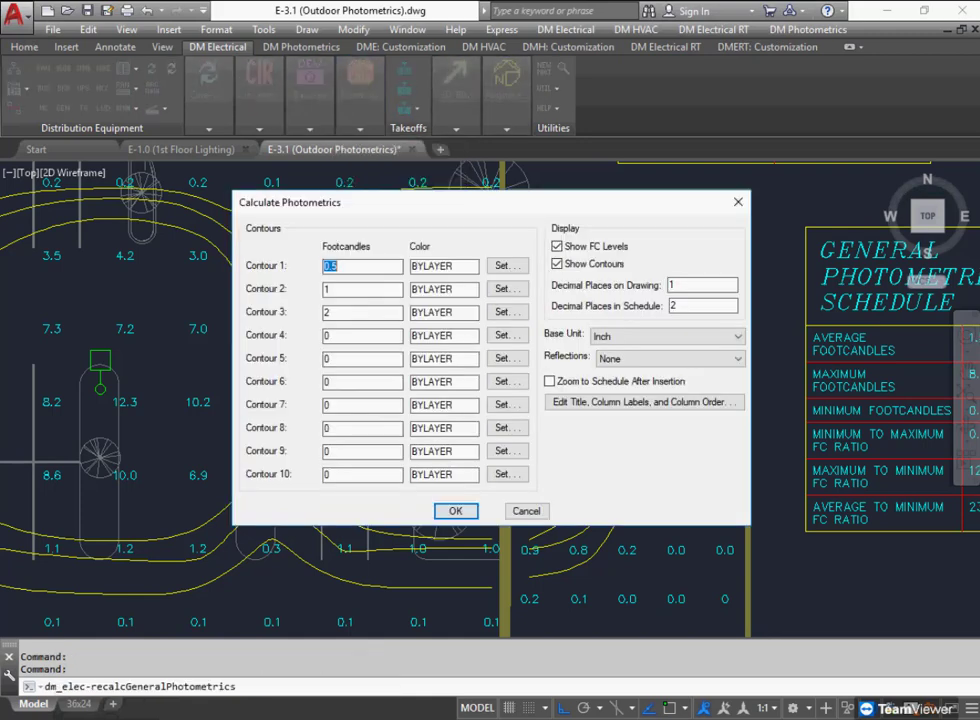
{"action": "key", "text": "Return"}
{"action": "key", "text": "Return"}
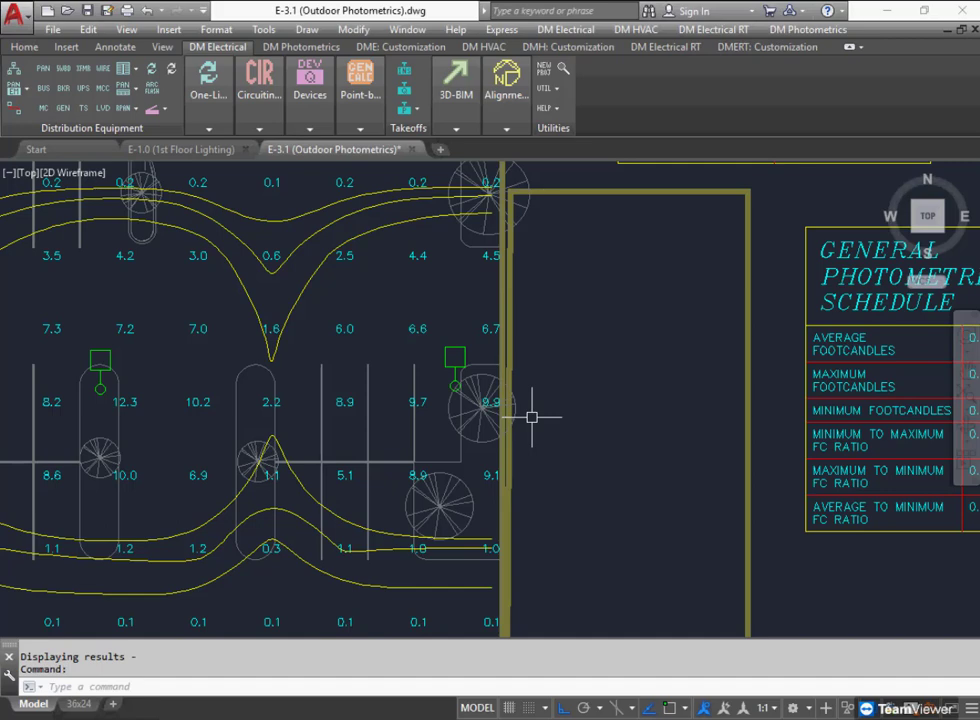
Remove the walls from the east calculation area's boundary.
{"action": "left_click", "coordinate": [360, 128]}
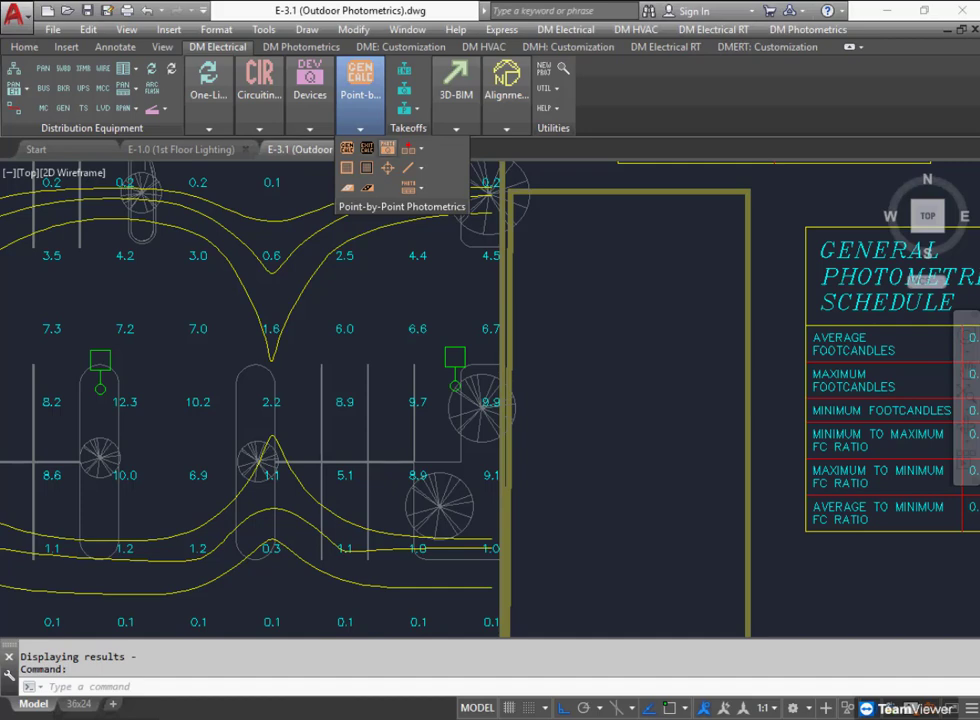
{"action": "left_click", "coordinate": [367, 168]}
{"action": "left_click", "coordinate": [586, 191]}
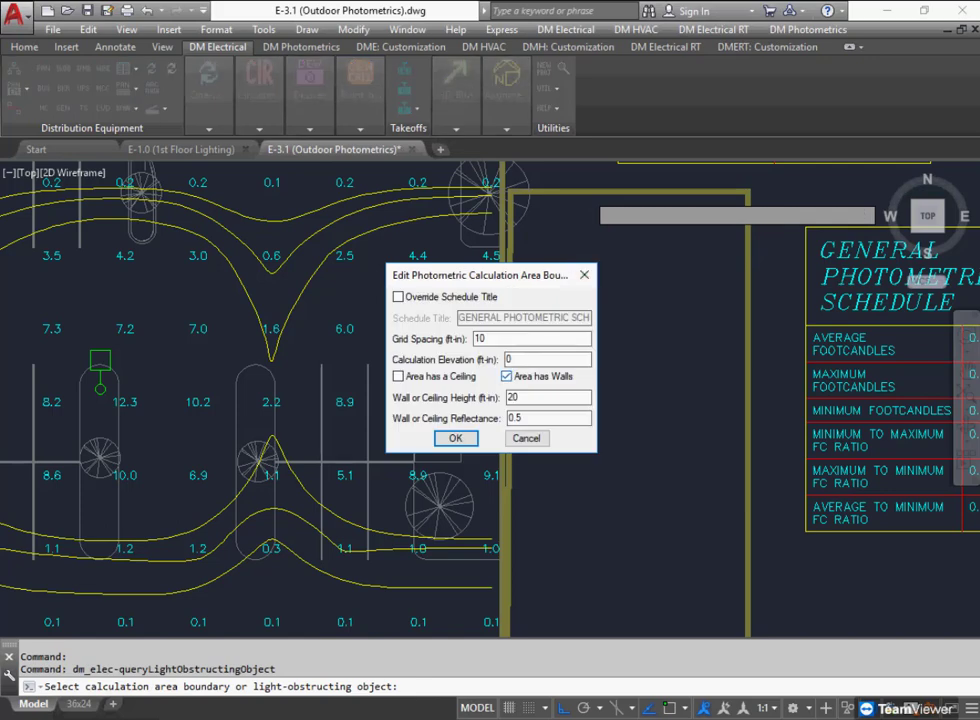
{"action": "left_click", "coordinate": [507, 377]}
{"action": "key", "text": "Return"}
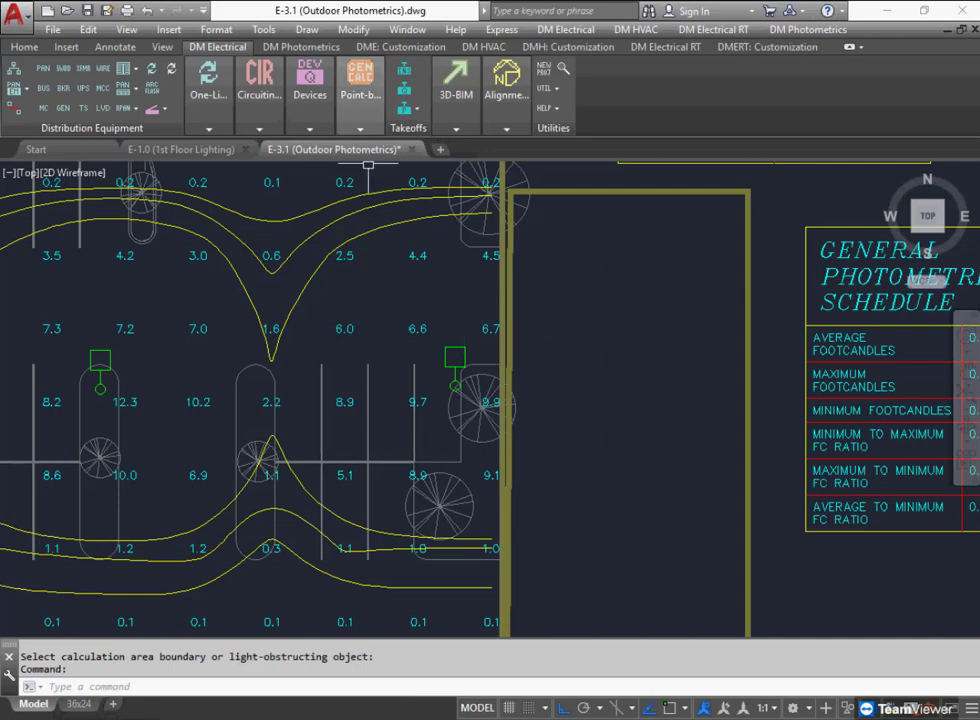
Set Contour 4 to 5 footcandles and Contour 5 to 10 footcandles for the general photometric calculation.
{"action": "left_click", "coordinate": [360, 128]}
{"action": "left_click", "coordinate": [347, 147]}
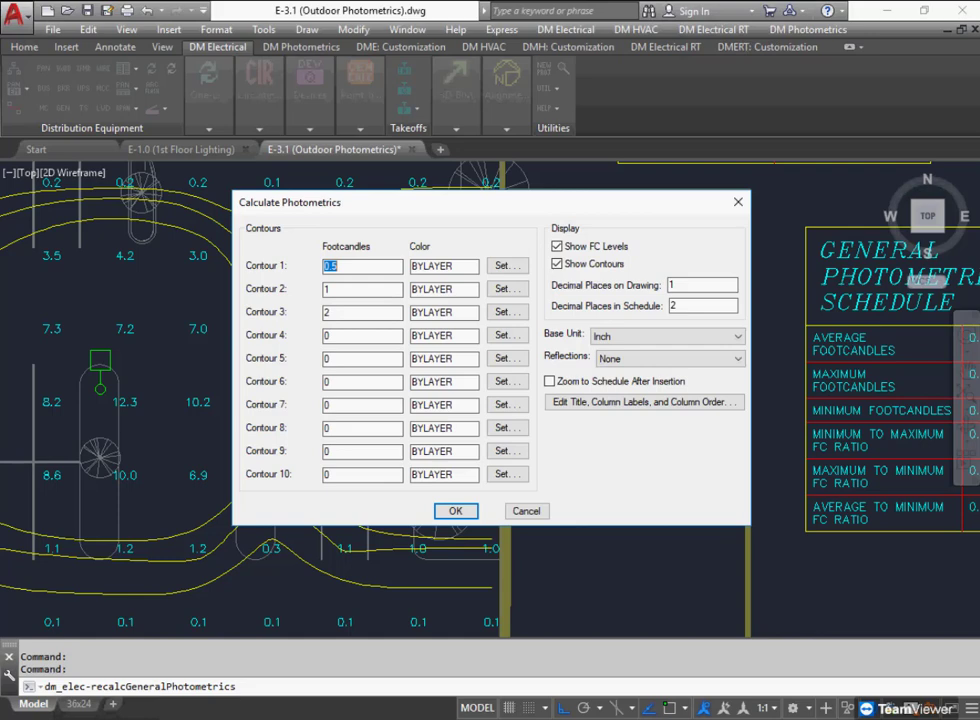
{"action": "double_click", "coordinate": [328, 336]}
{"action": "type", "text": "5"}
{"action": "key", "text": "Tab"}
{"action": "type", "text": "10"}
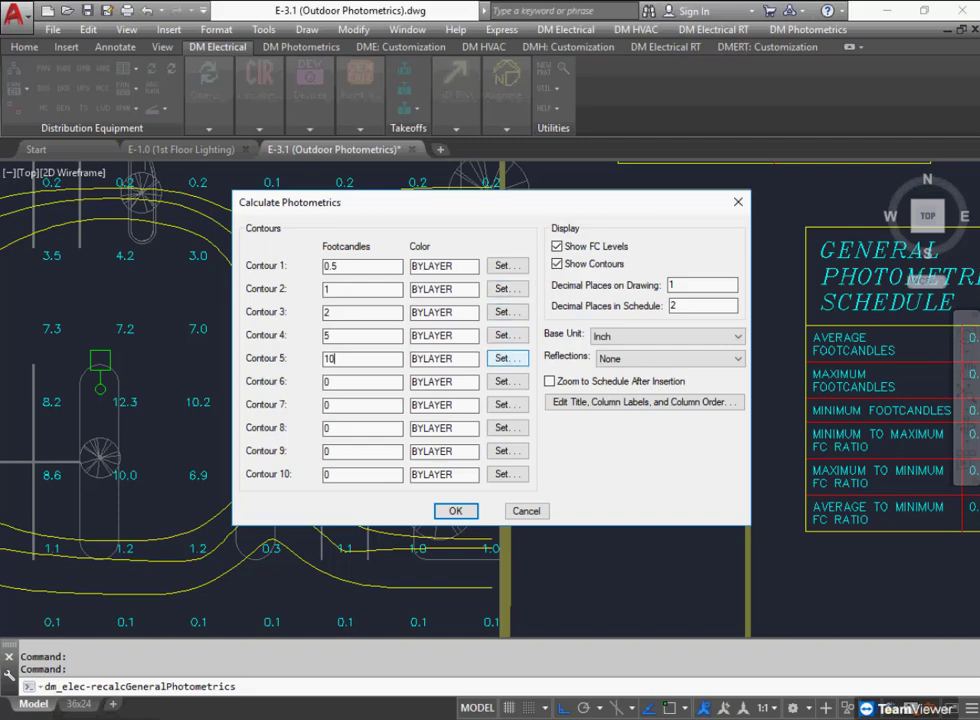
Set the 10-footcandle contour's color to red and recalculate the photometrics for all boundaries.
{"action": "left_click", "coordinate": [507, 358]}
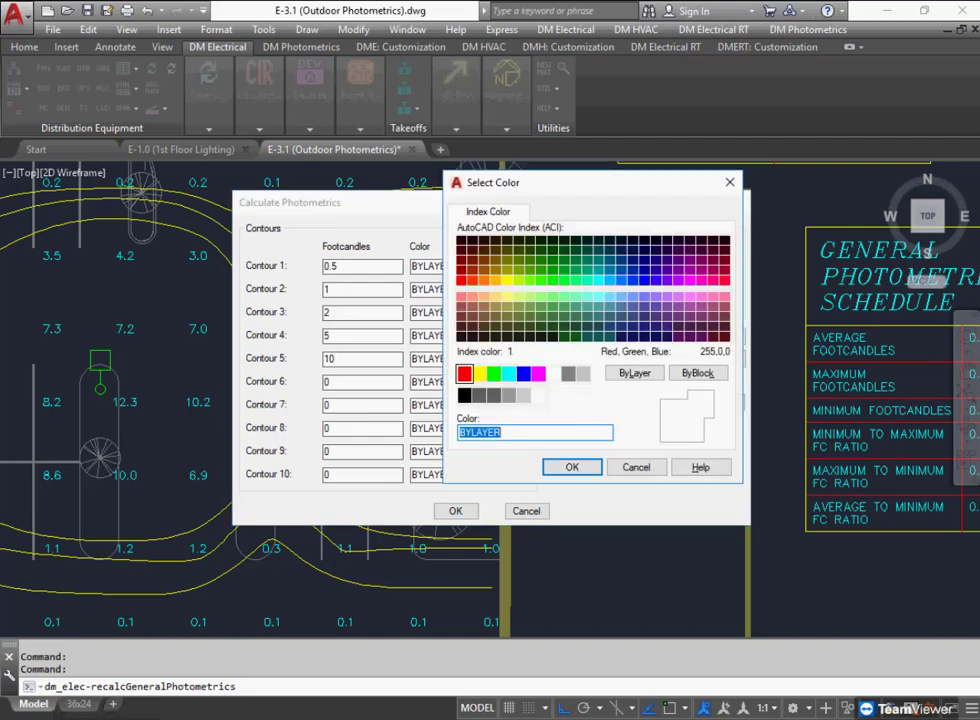
{"action": "left_click", "coordinate": [464, 373]}
{"action": "key", "text": "Return"}
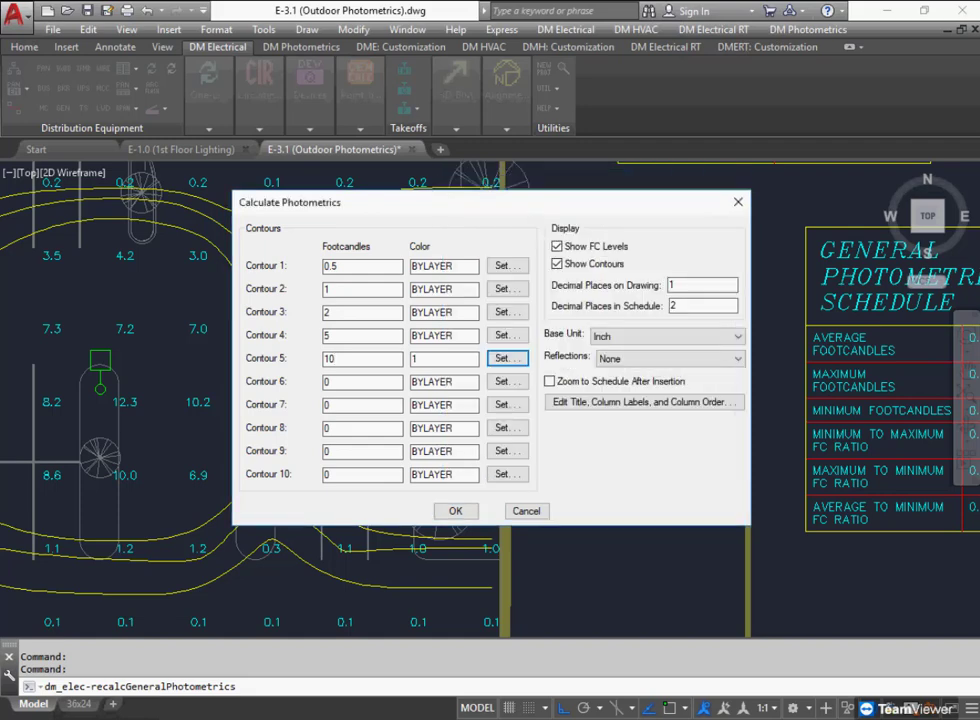
{"action": "left_click", "coordinate": [455, 510]}
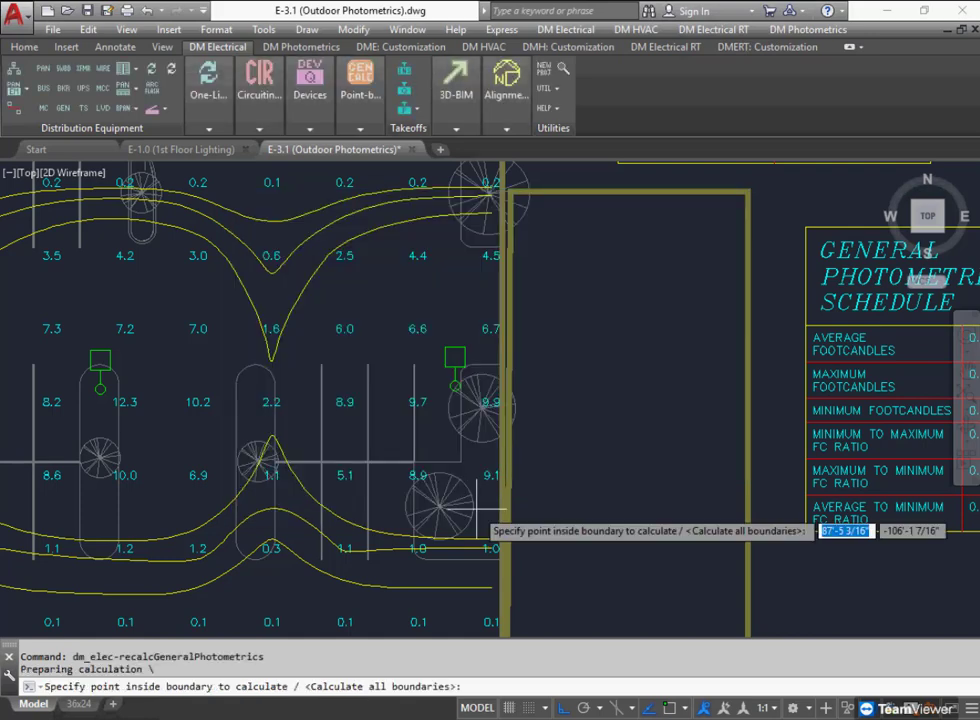
{"action": "key", "text": "Return"}
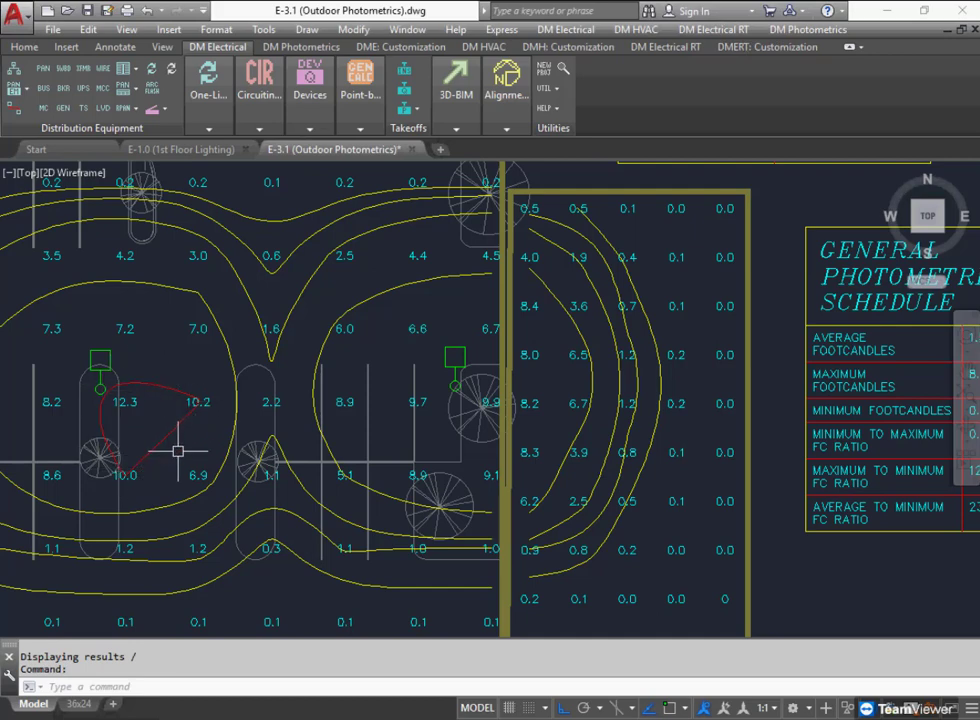
Recalculate the general photometrics for all boundaries with the footcandle levels hidden and only the contours shown.
{"action": "left_click", "coordinate": [362, 115]}
{"action": "left_click", "coordinate": [387, 149]}
{"action": "left_click", "coordinate": [511, 196]}
{"action": "left_click", "coordinate": [360, 115]}
{"action": "left_click", "coordinate": [367, 149]}
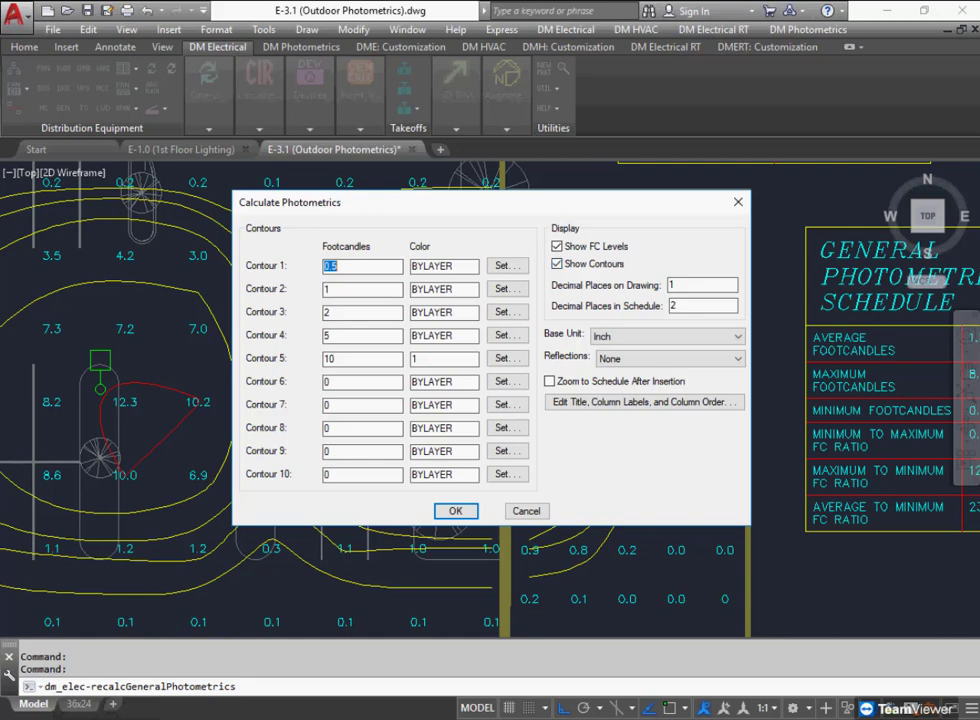
{"action": "left_click", "coordinate": [557, 246]}
{"action": "left_click", "coordinate": [455, 510]}
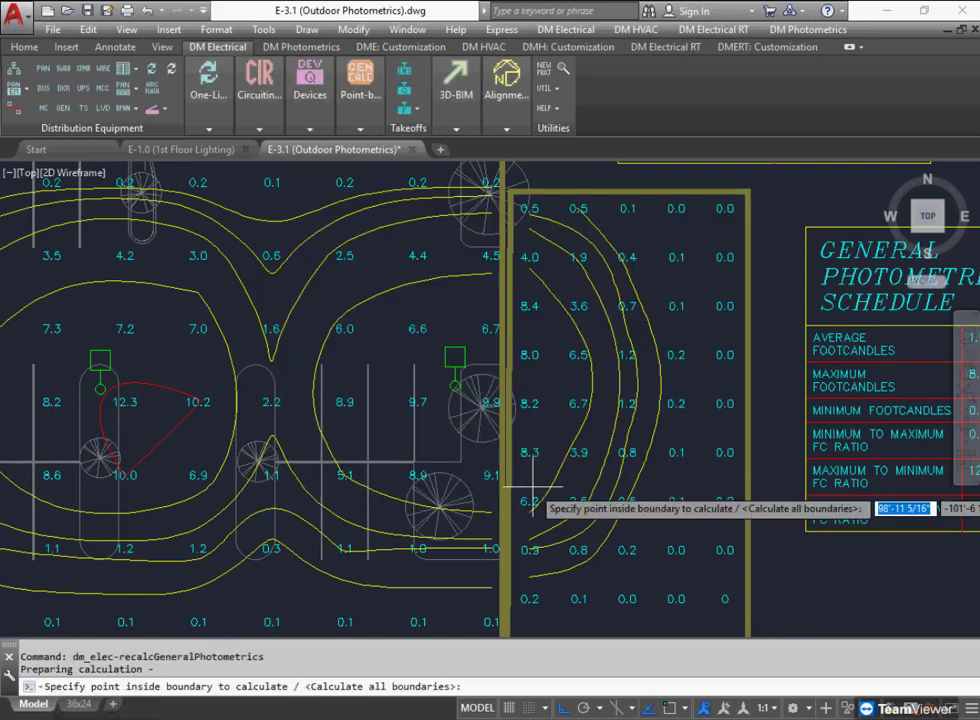
{"action": "key", "text": "Return"}
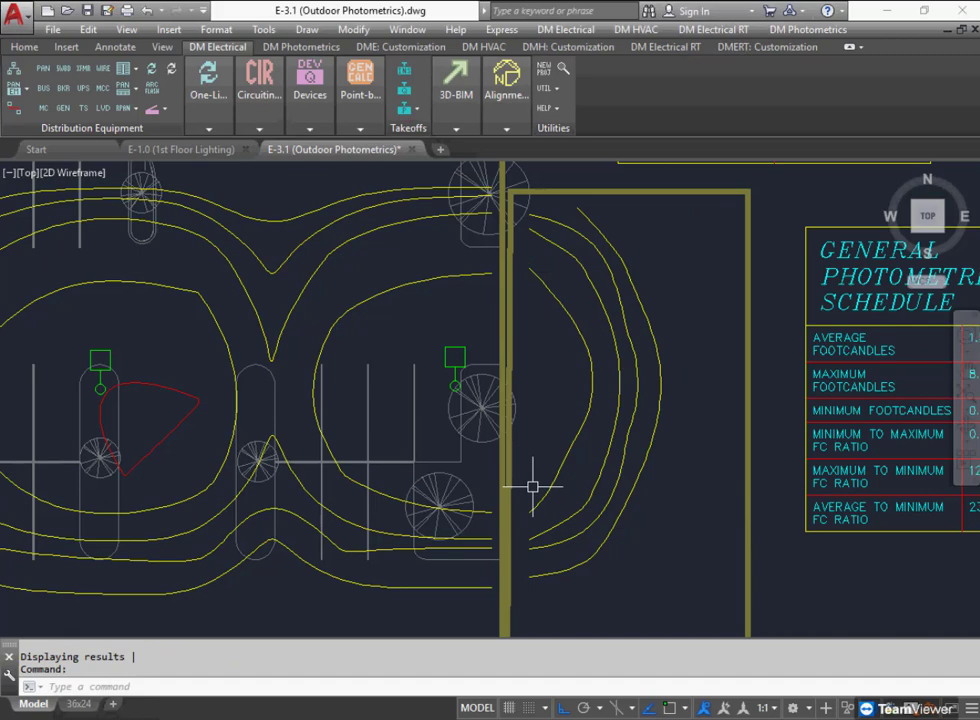
Recalculate the general photometrics for all boundaries with the footcandle levels shown and the contours hidden.
{"action": "key", "text": "Return"}
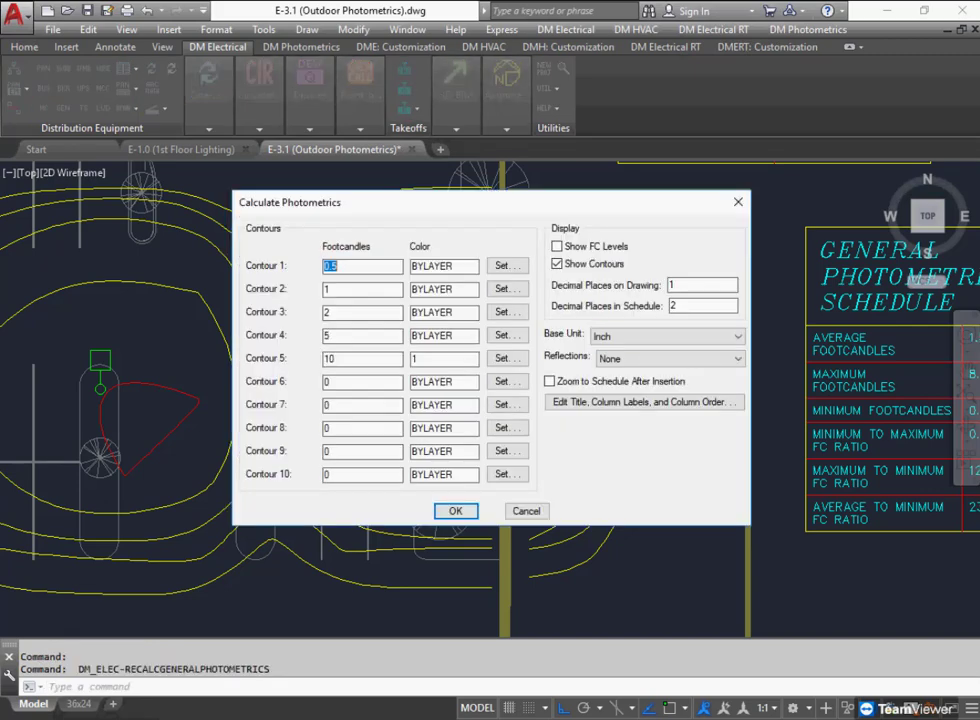
{"action": "left_click", "coordinate": [557, 263]}
{"action": "left_click", "coordinate": [557, 246]}
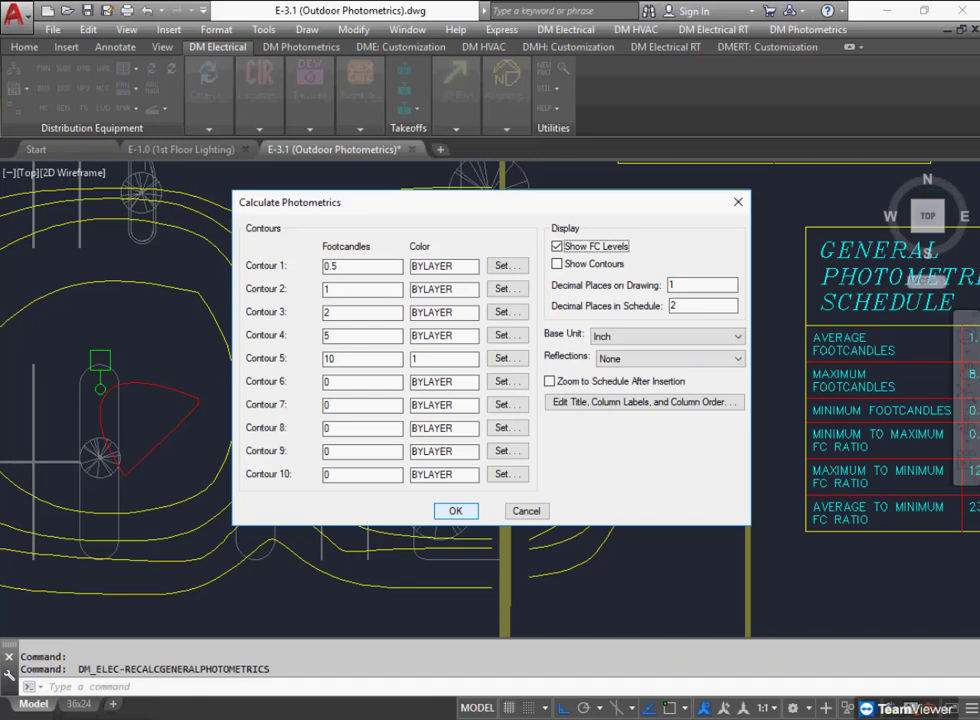
{"action": "left_click", "coordinate": [455, 511]}
{"action": "key", "text": "Return"}
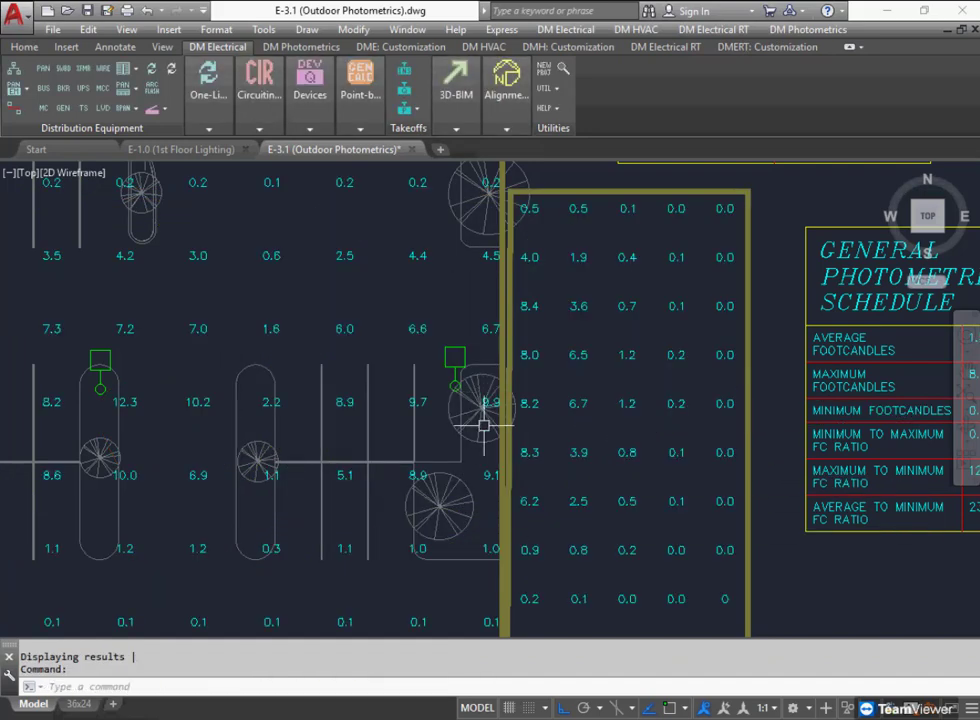
{"action": "key", "text": "Return"}
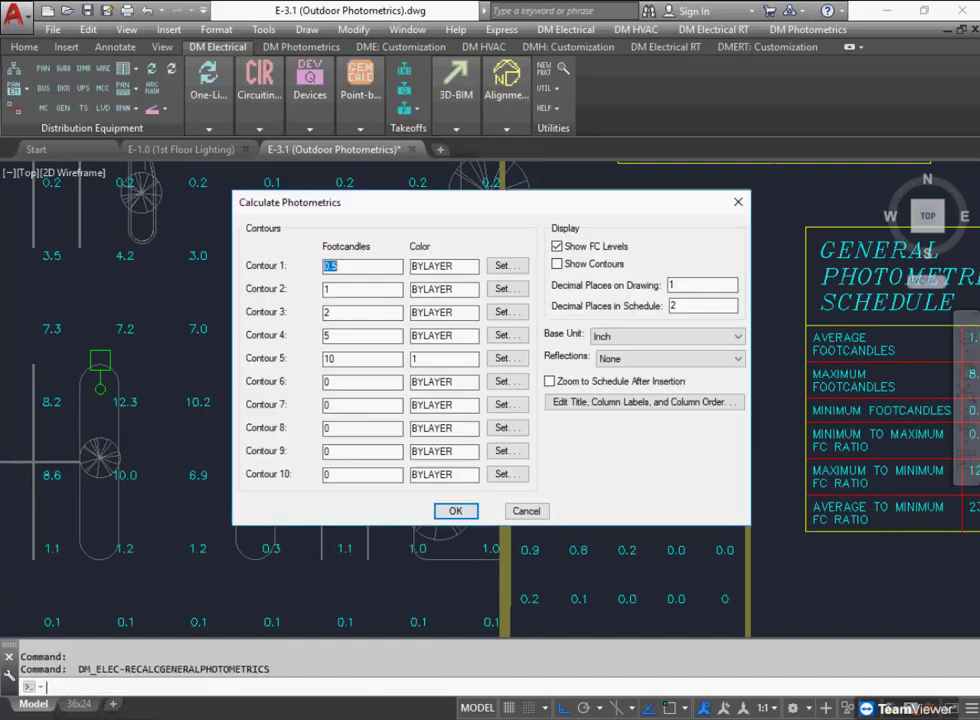
{"action": "left_click", "coordinate": [557, 263]}
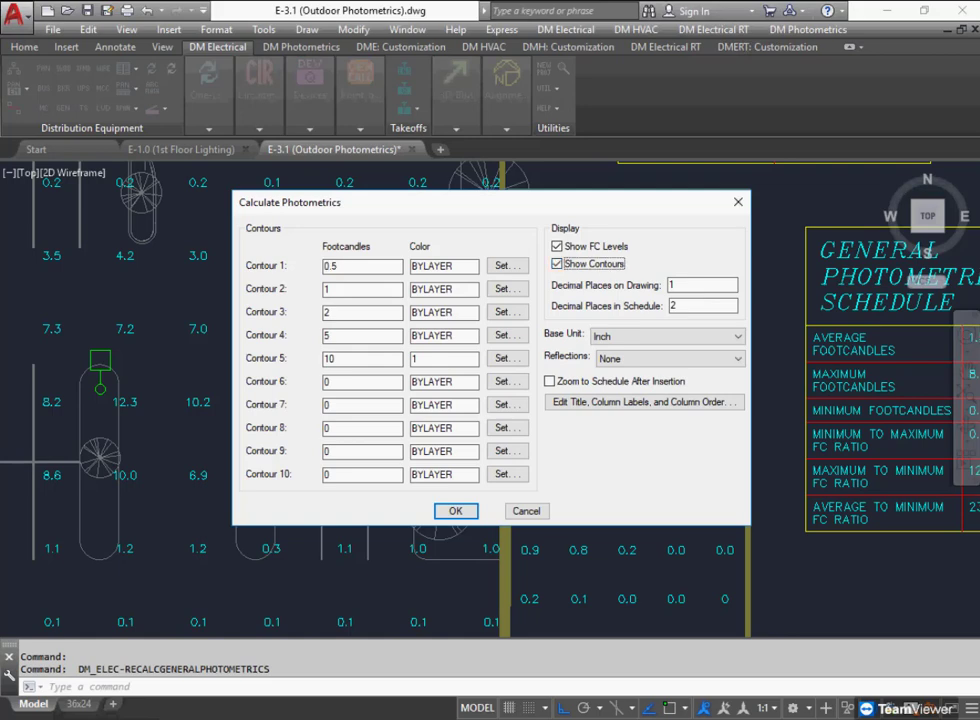
{"action": "left_click", "coordinate": [672, 285]}
{"action": "left_click", "coordinate": [526, 511]}
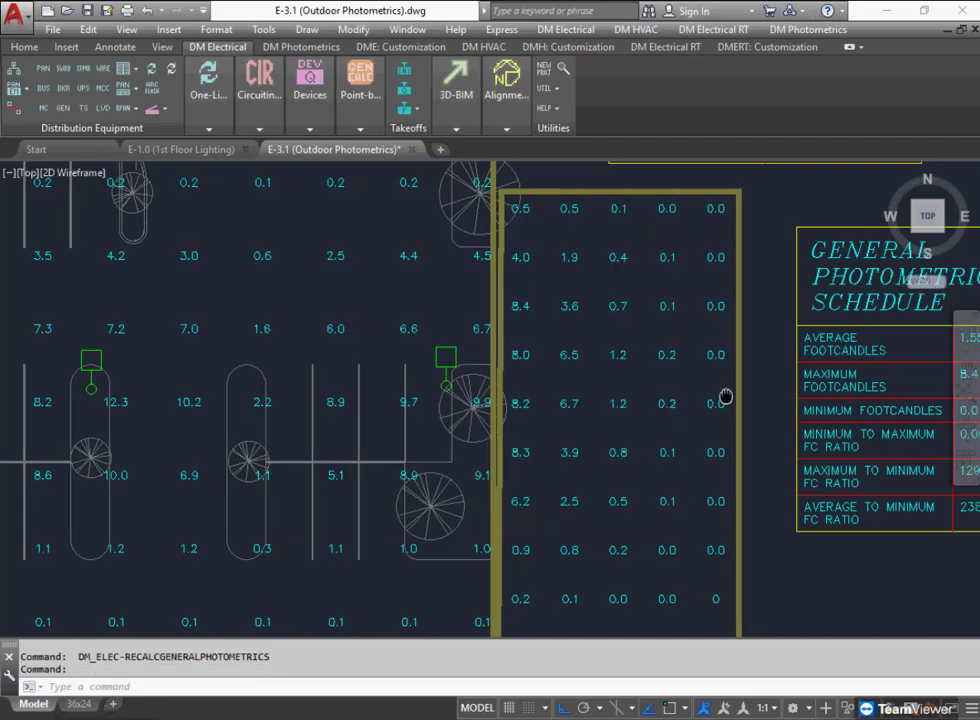
Recalculate all boundaries with 2 decimal places on the drawing and 3 decimal places in the schedule.
{"action": "middle_click_drag", "start_coordinate": [724, 396], "coordinate": [385, 394]}
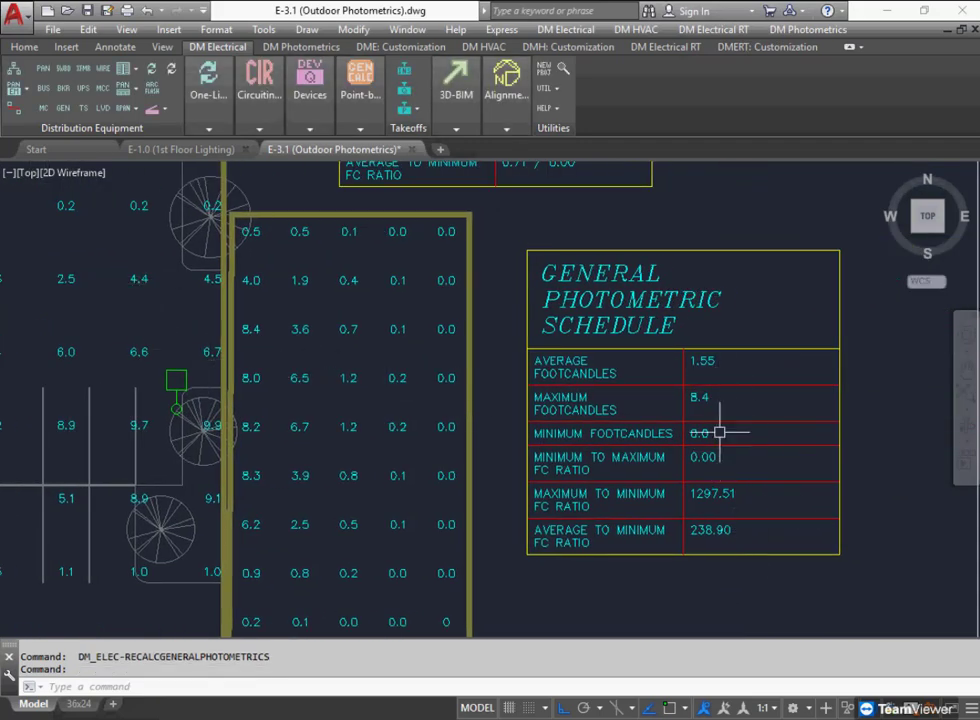
{"action": "double_click", "coordinate": [741, 497]}
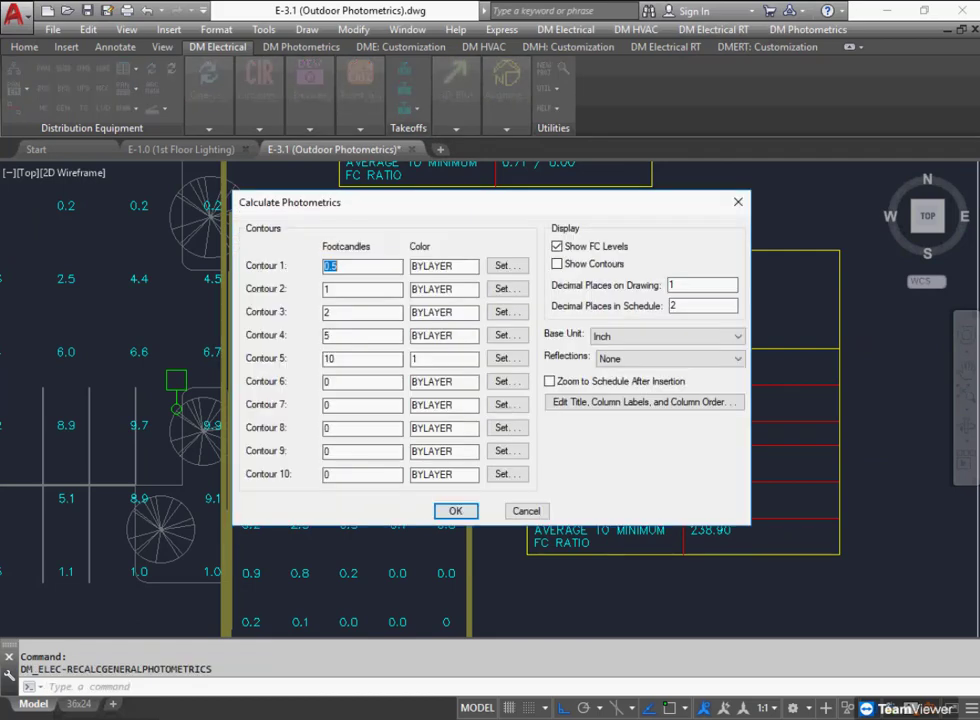
{"action": "double_click", "coordinate": [690, 285]}
{"action": "type", "text": "2"}
{"action": "key", "text": "Tab"}
{"action": "type", "text": "3"}
{"action": "left_click", "coordinate": [455, 510]}
{"action": "key", "text": "Return"}
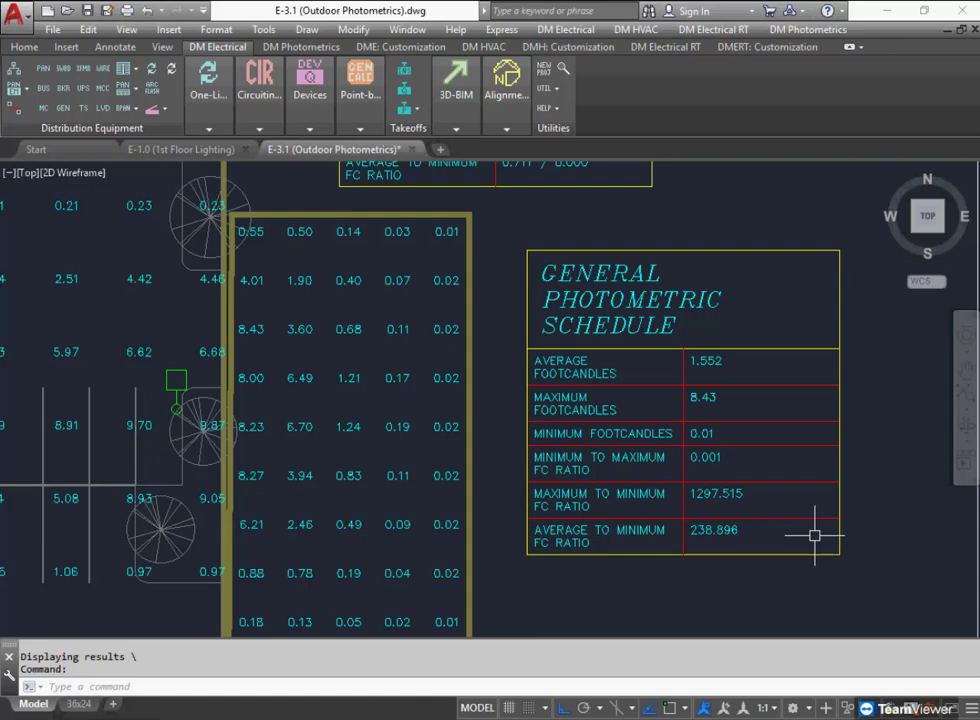
Recalculate all boundaries with 1 decimal place on the drawing, 2 in the schedule, Inch as base unit and no reflections.
{"action": "key", "text": "Return"}
{"action": "double_click", "coordinate": [682, 285]}
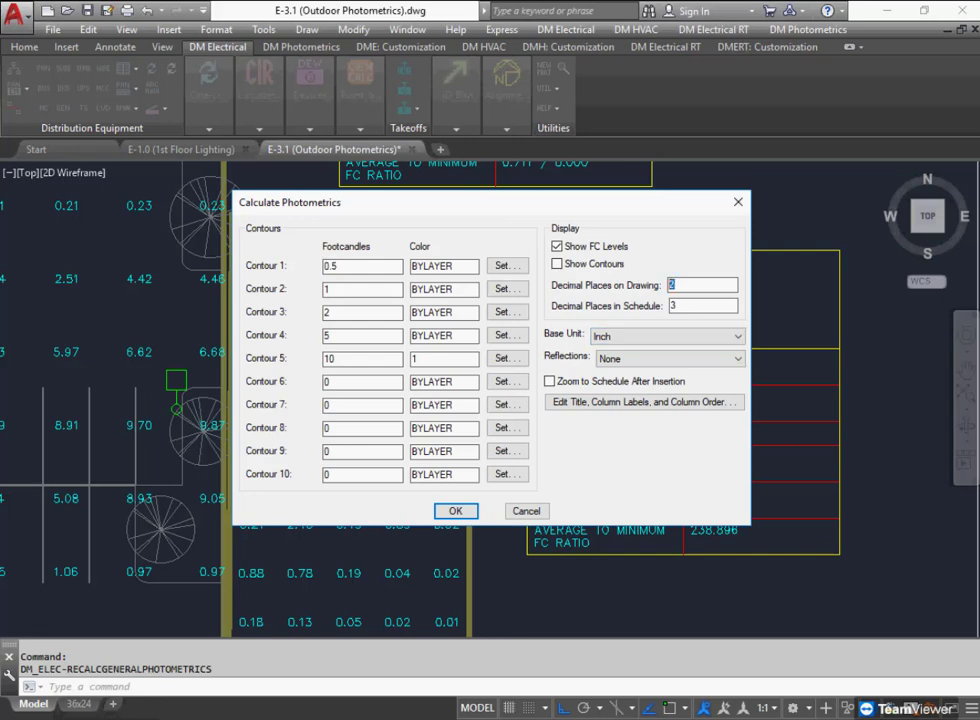
{"action": "type", "text": "1"}
{"action": "key", "text": "Tab"}
{"action": "type", "text": "2"}
{"action": "key", "text": "Tab"}
{"action": "key", "text": "alt+Down"}
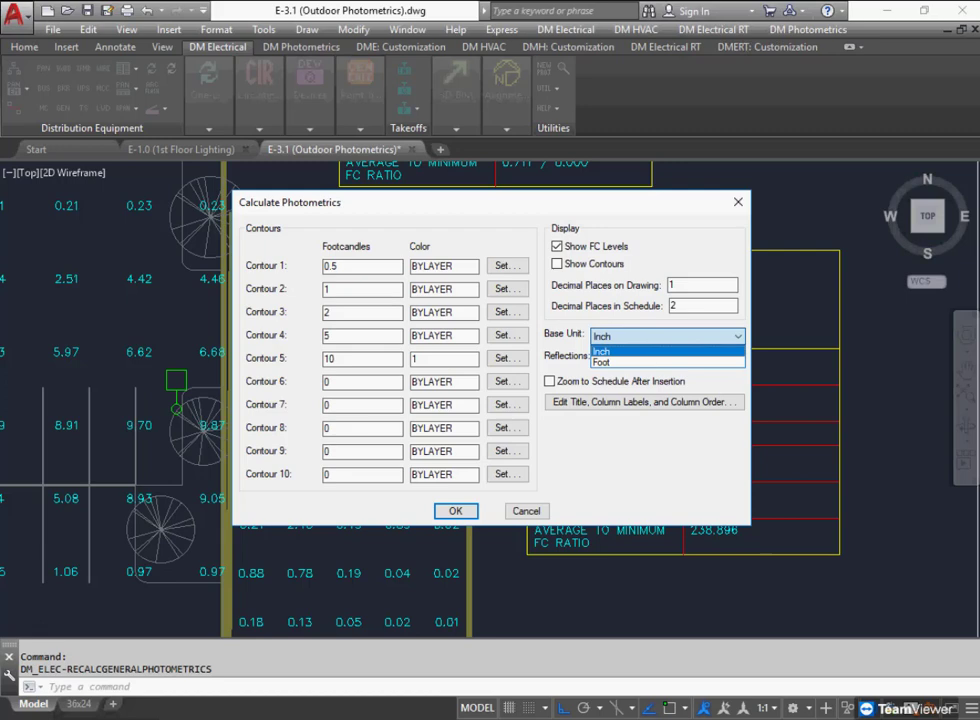
{"action": "key", "text": "Return"}
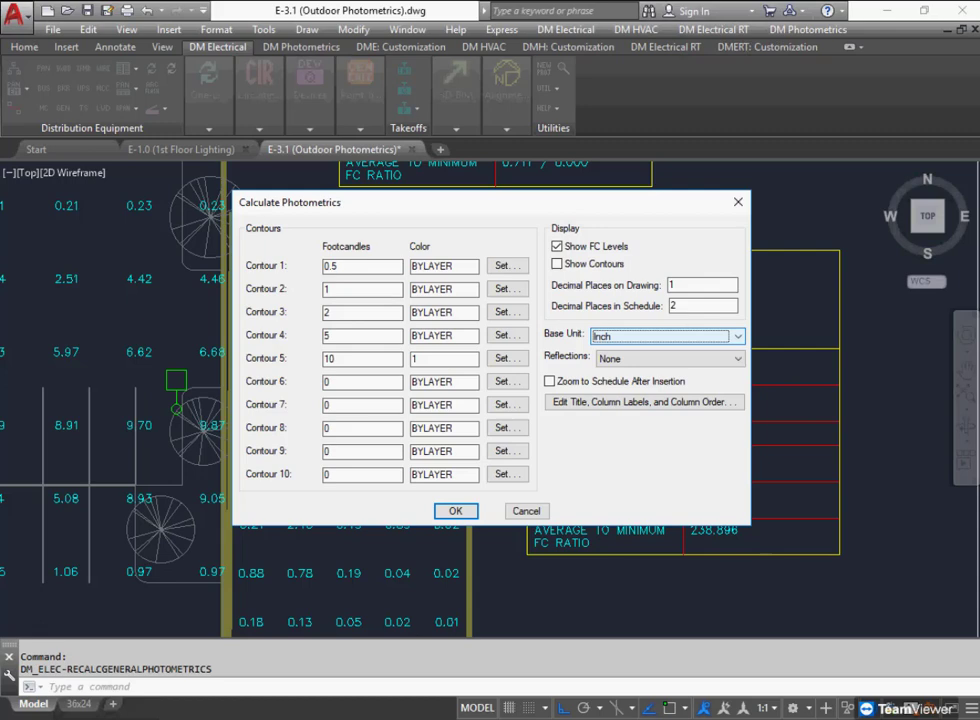
{"action": "left_click", "coordinate": [671, 359]}
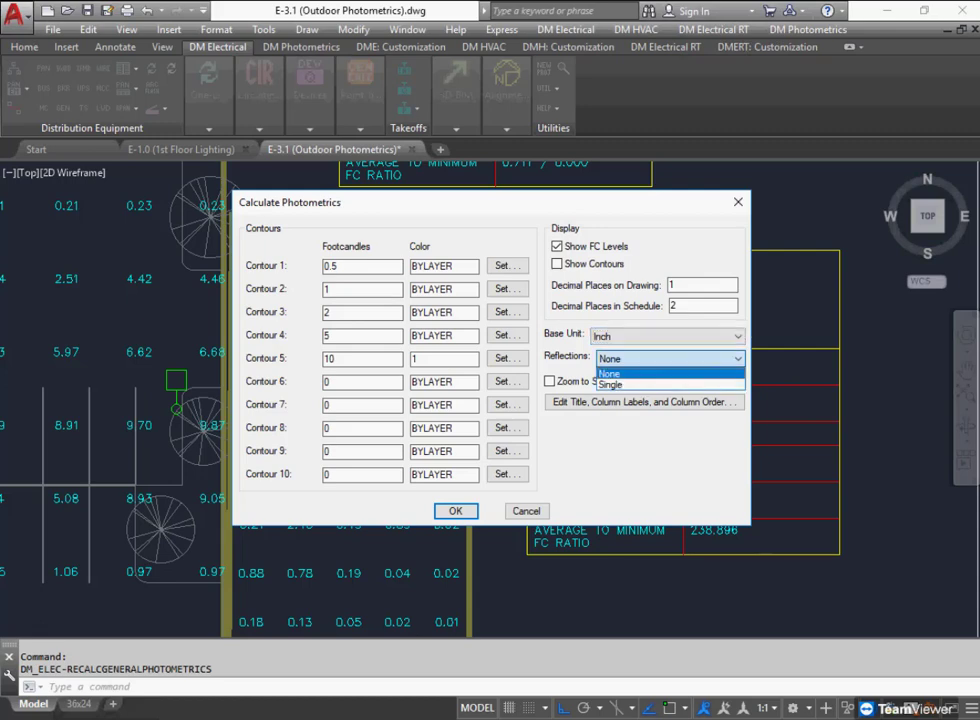
{"action": "left_click", "coordinate": [671, 359]}
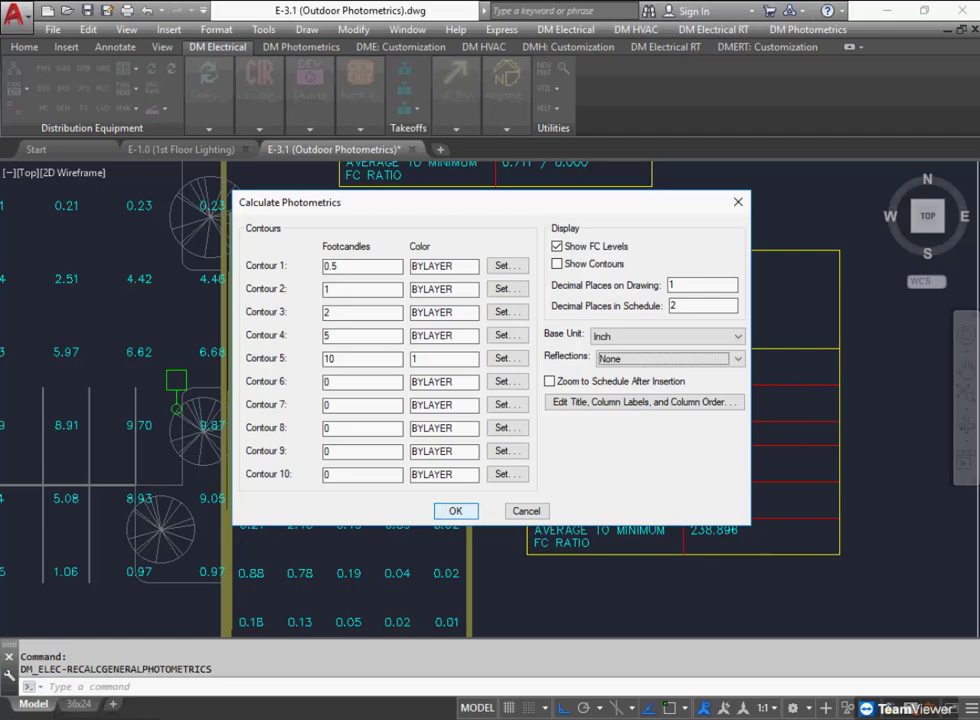
{"action": "left_click", "coordinate": [455, 511]}
{"action": "key", "text": "Return"}
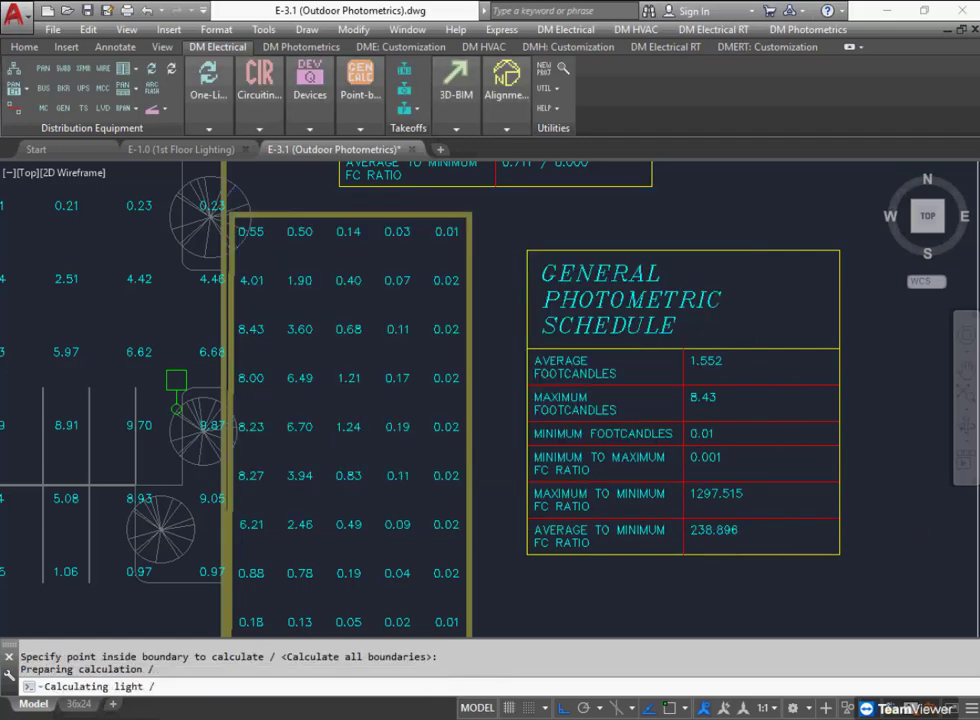
Insert a vertical photometric solid line just west of the easternmost pole light, with elevations 0 to 20 and reflectance 0.5.
{"action": "middle_click_drag", "start_coordinate": [247, 400], "coordinate": [467, 351]}
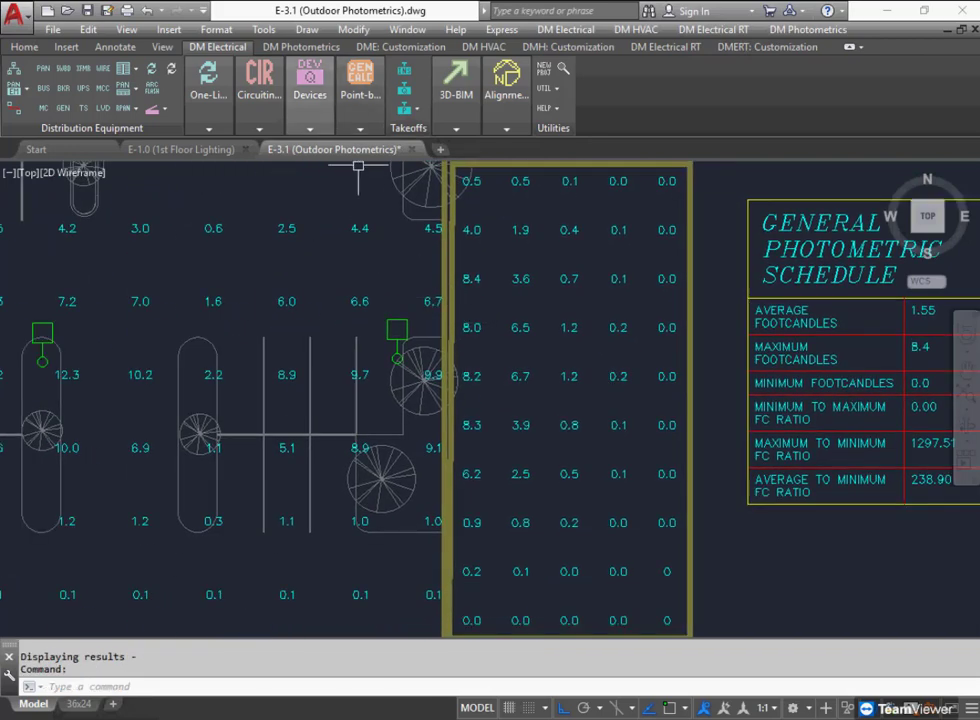
{"action": "left_click", "coordinate": [360, 128]}
{"action": "left_click", "coordinate": [421, 167]}
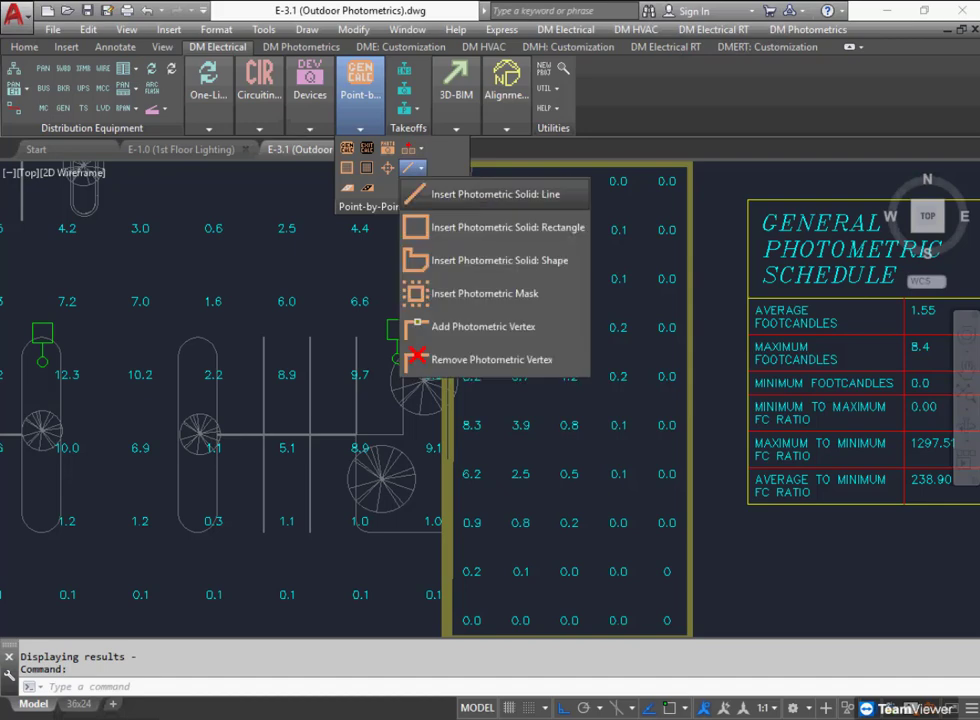
{"action": "left_click", "coordinate": [490, 190]}
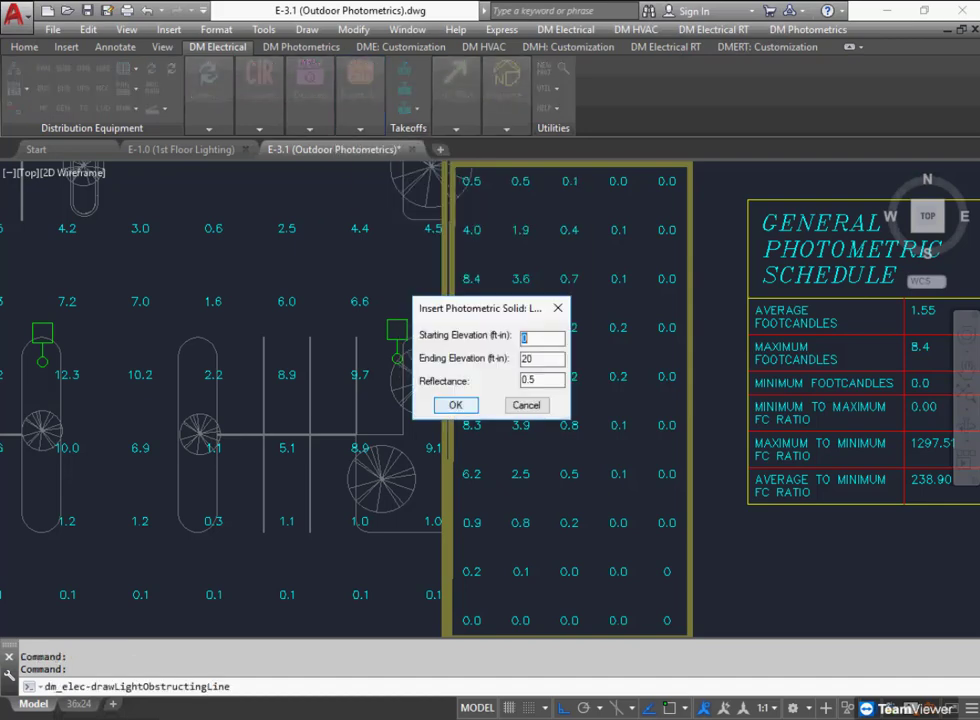
{"action": "key", "text": "Tab"}
{"action": "key", "text": "Tab"}
{"action": "key", "text": "Return"}
{"action": "left_click", "coordinate": [337, 210]}
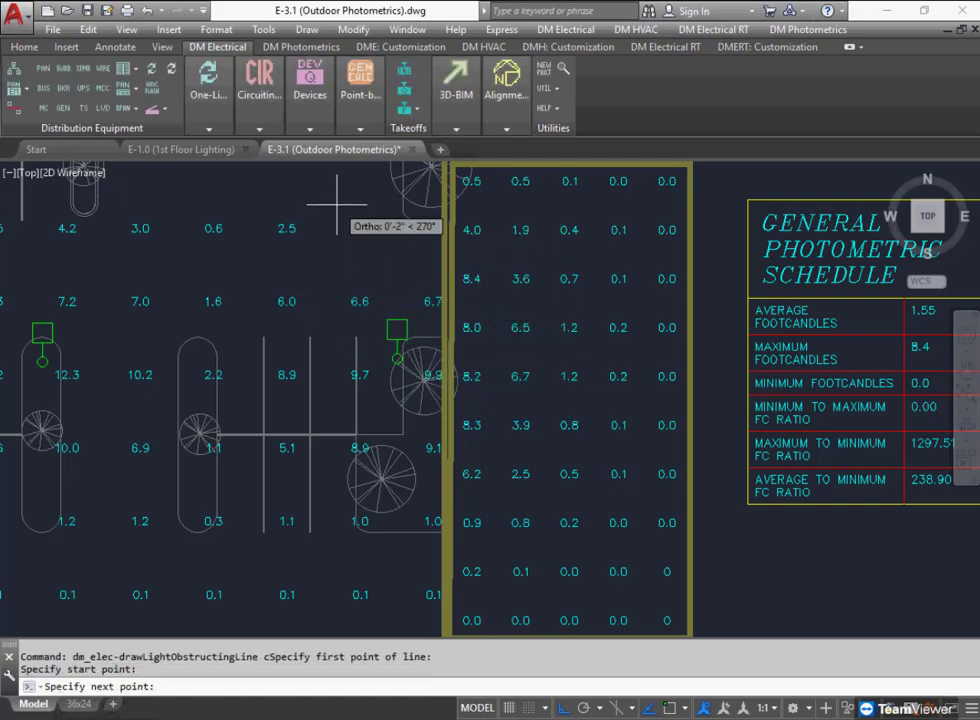
{"action": "left_click", "coordinate": [341, 471]}
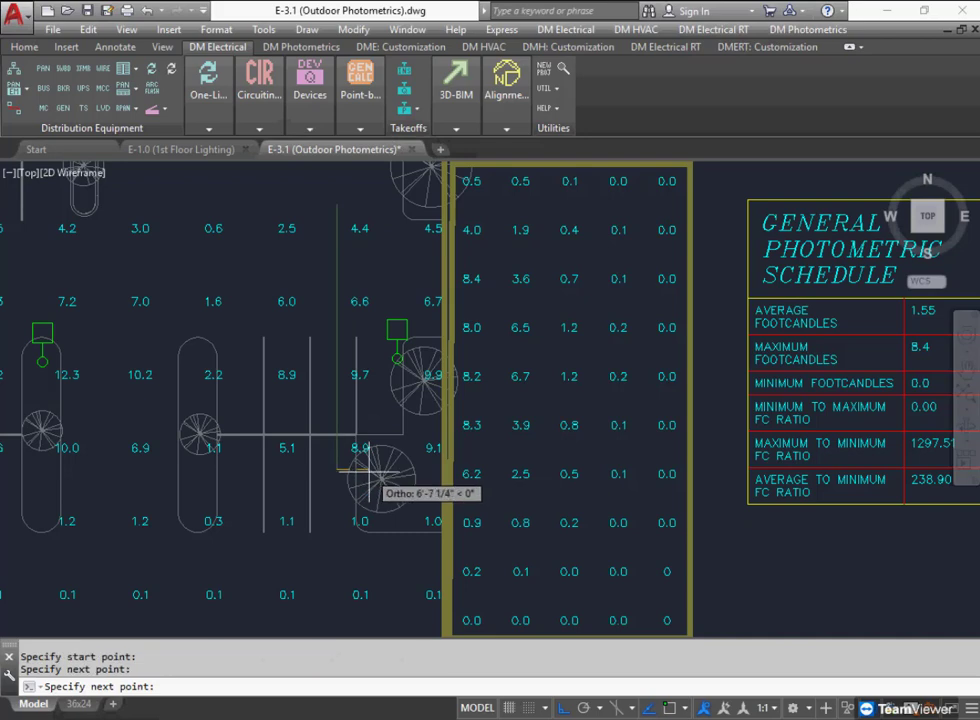
{"action": "key", "text": "Return"}
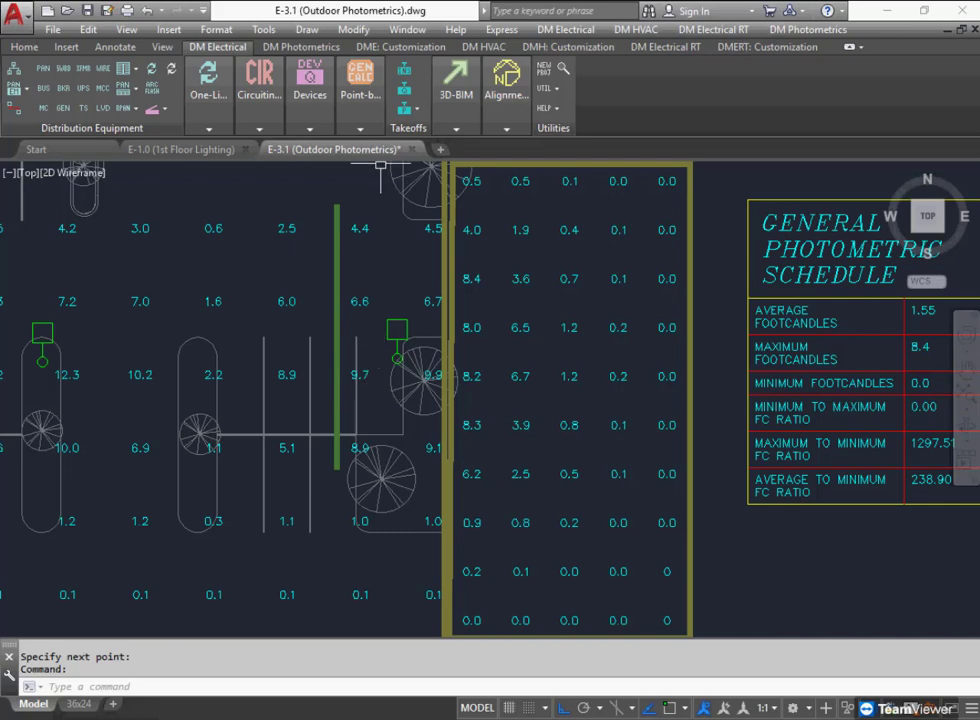
Recalculate the general photometrics for all boundaries with Reflections set to None.
{"action": "left_click", "coordinate": [360, 128]}
{"action": "left_click", "coordinate": [346, 149]}
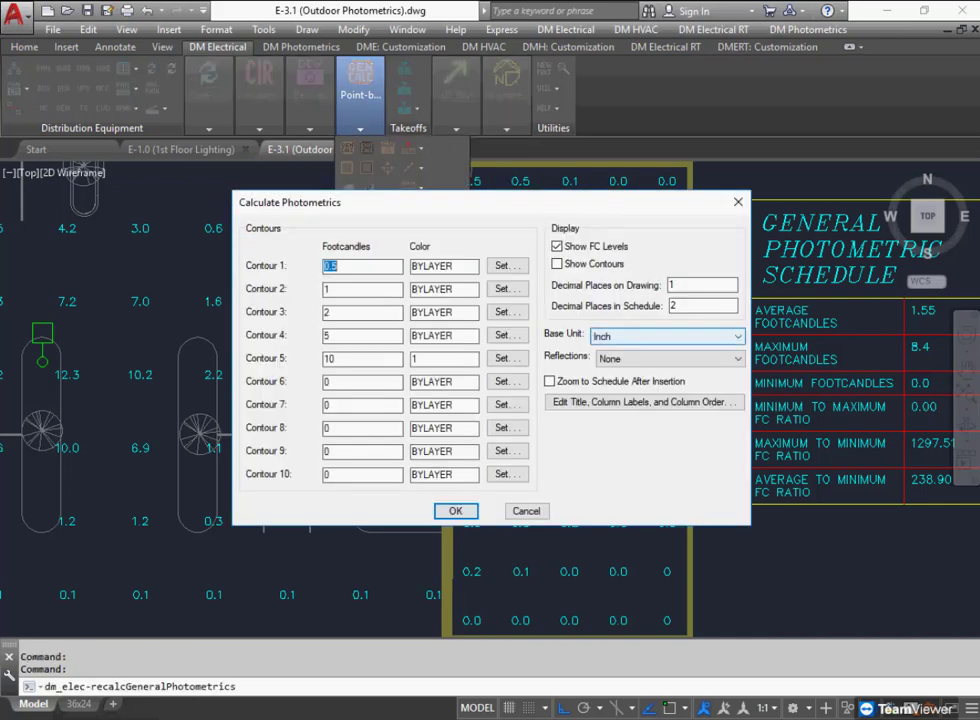
{"action": "left_click", "coordinate": [700, 359]}
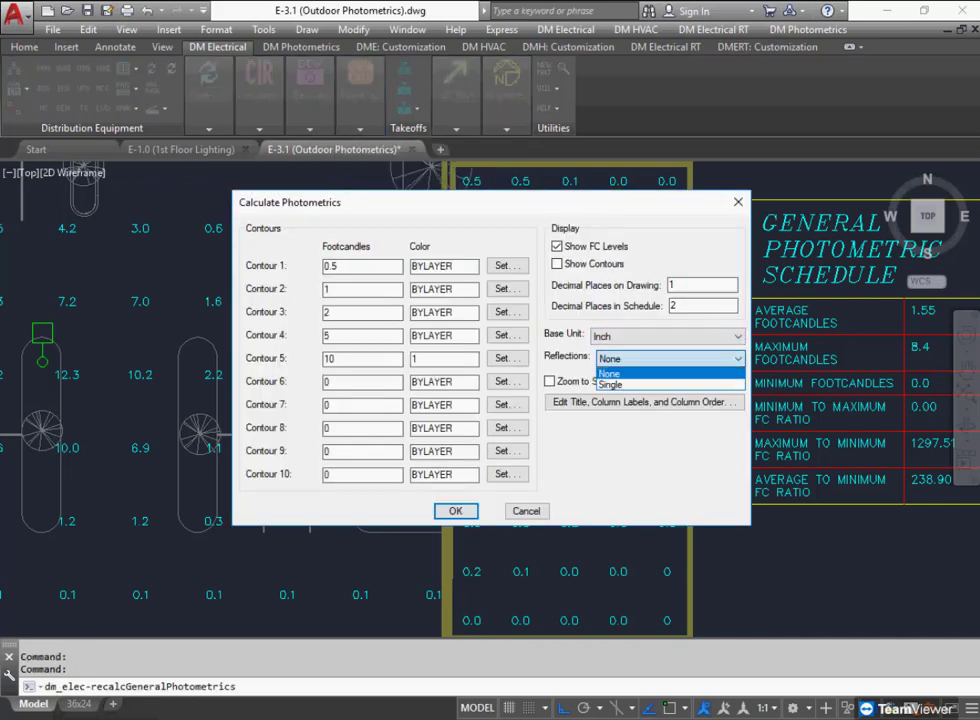
{"action": "left_click", "coordinate": [650, 374]}
{"action": "left_click", "coordinate": [455, 511]}
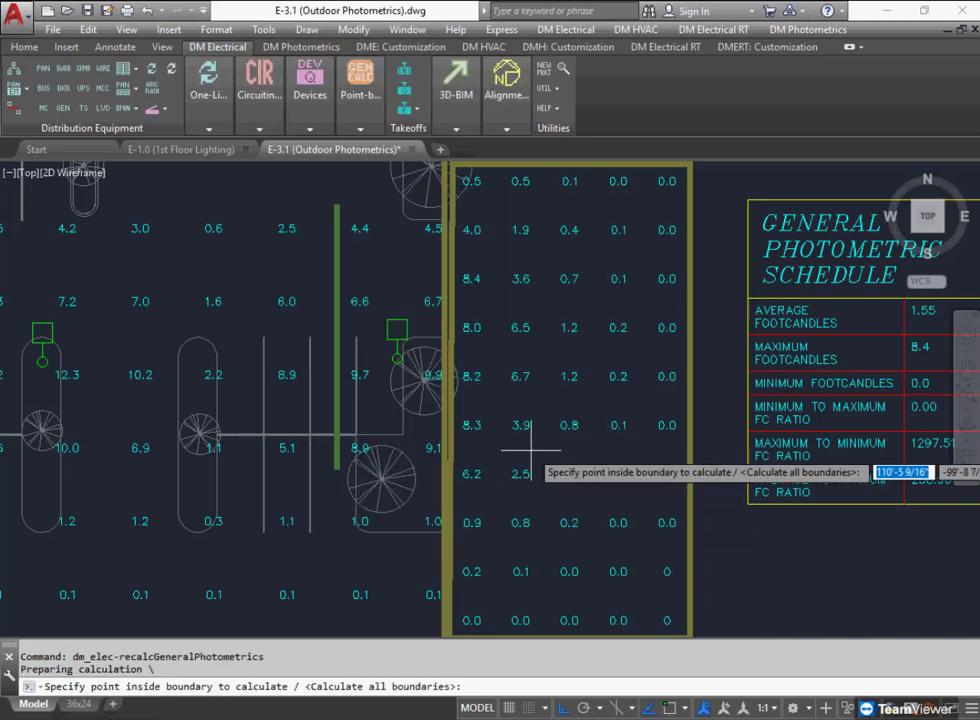
{"action": "key", "text": "Return"}
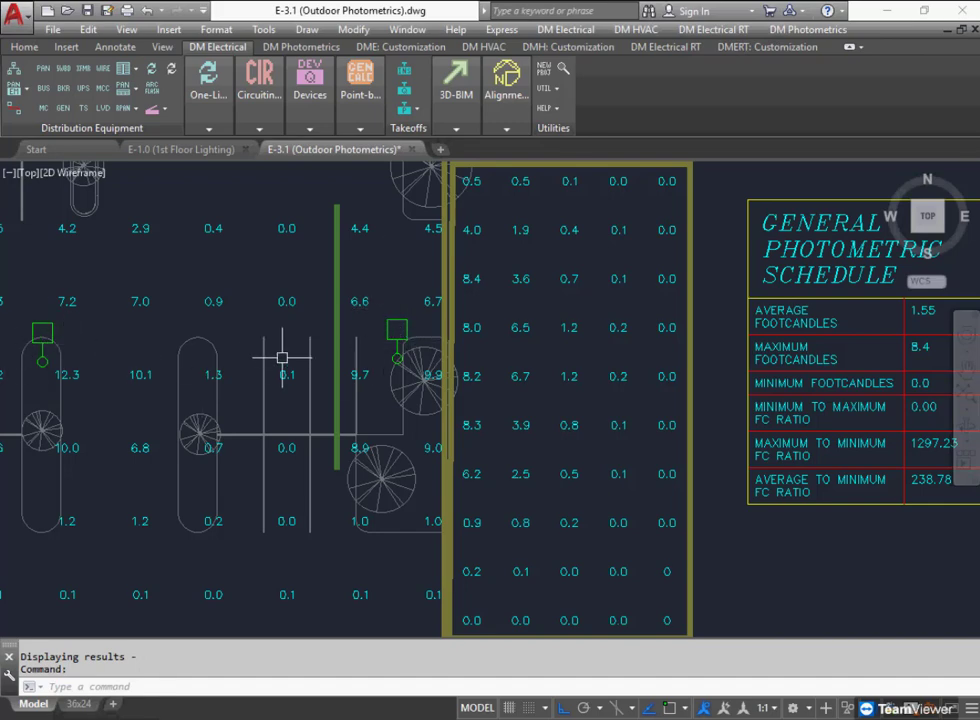
Recalculate the general photometrics for all boundaries with Reflections set to Single.
{"action": "left_click", "coordinate": [360, 126]}
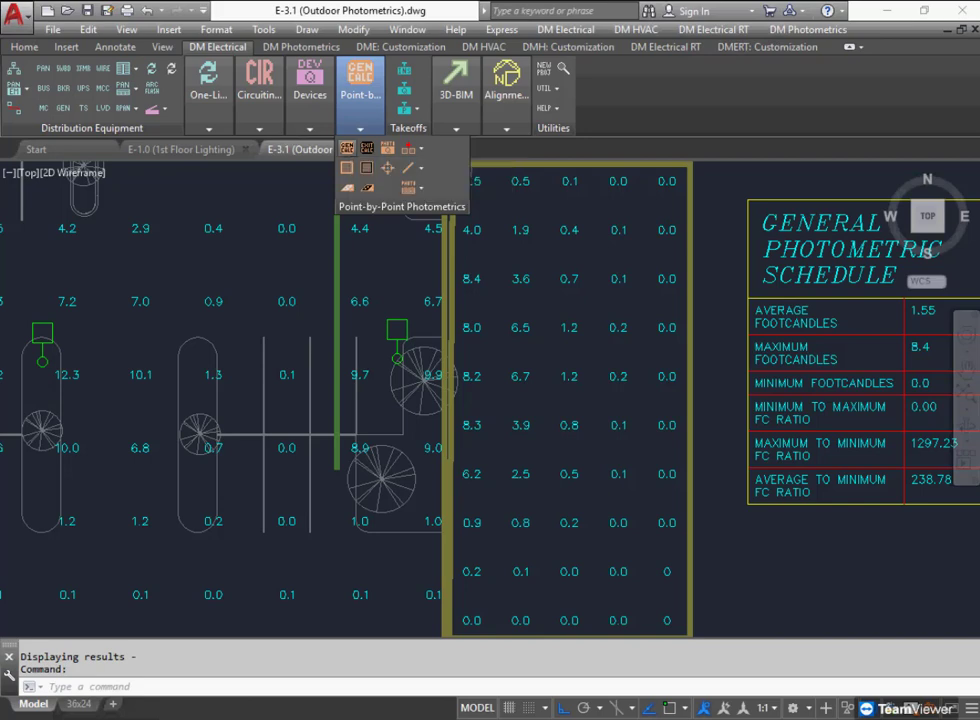
{"action": "left_click", "coordinate": [346, 148]}
{"action": "left_click", "coordinate": [668, 358]}
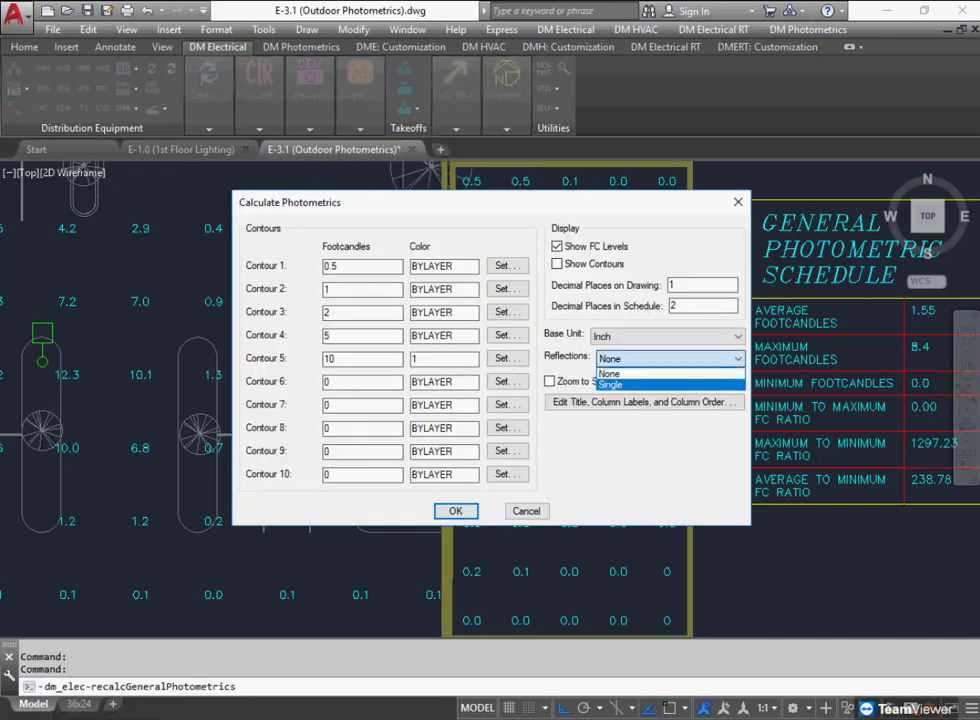
{"action": "left_click", "coordinate": [640, 385]}
{"action": "left_click", "coordinate": [456, 511]}
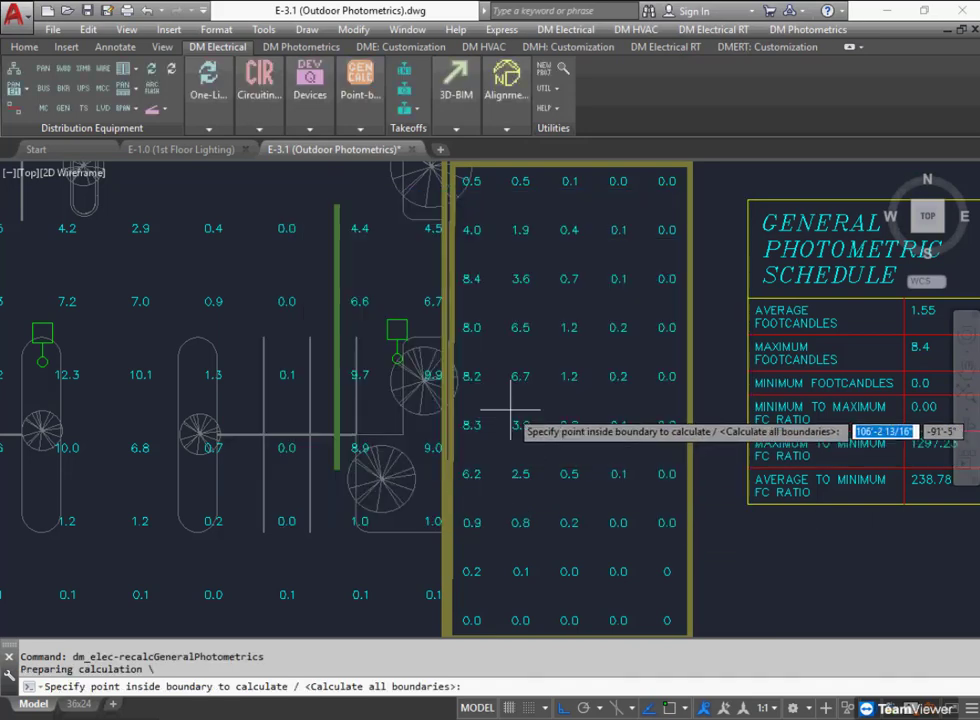
{"action": "key", "text": "Return"}
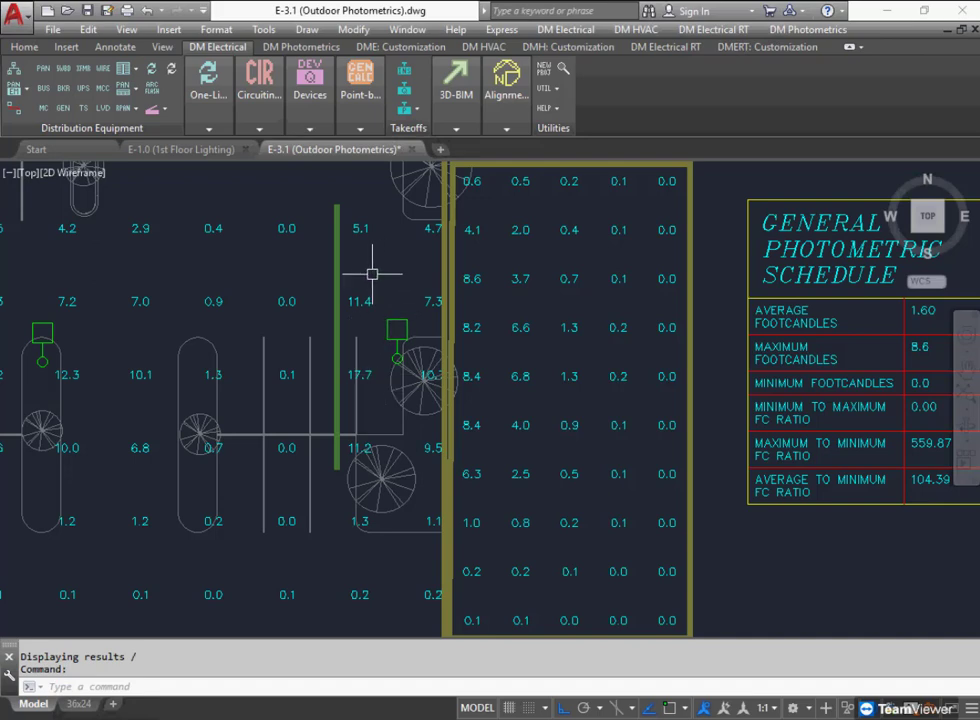
Move the green photometric wall horizontally west, away from the easternmost pole light, to just beside the neighbouring parking island.
{"action": "type", "text": "m"}
{"action": "key", "text": "Return"}
{"action": "left_click", "coordinate": [334, 272]}
{"action": "key", "text": "Return"}
{"action": "left_click", "coordinate": [392, 263]}
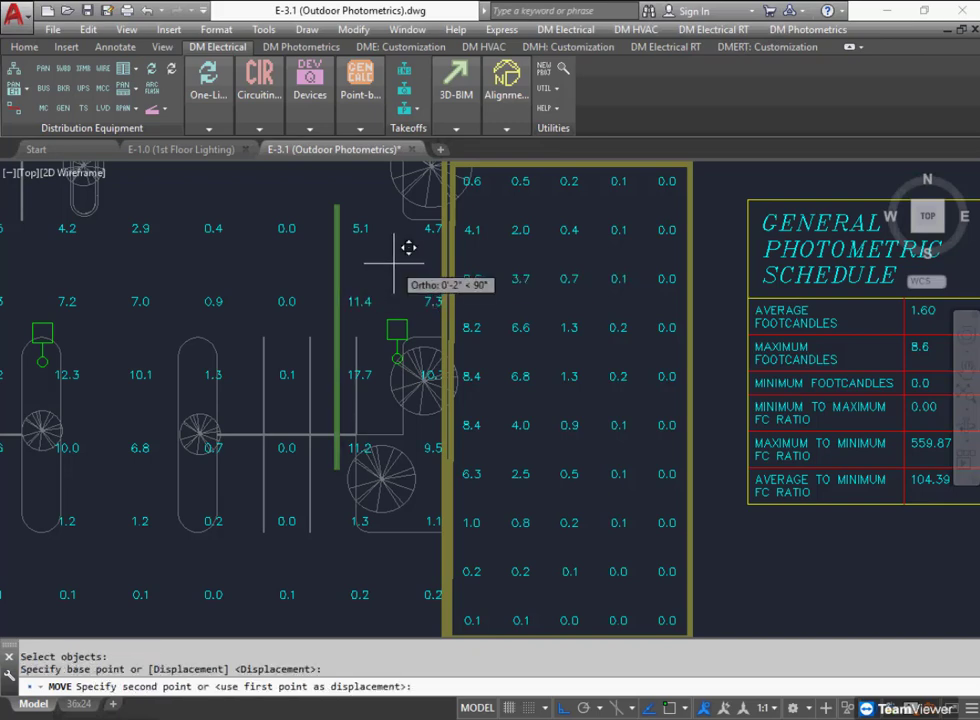
{"action": "left_click", "coordinate": [285, 263]}
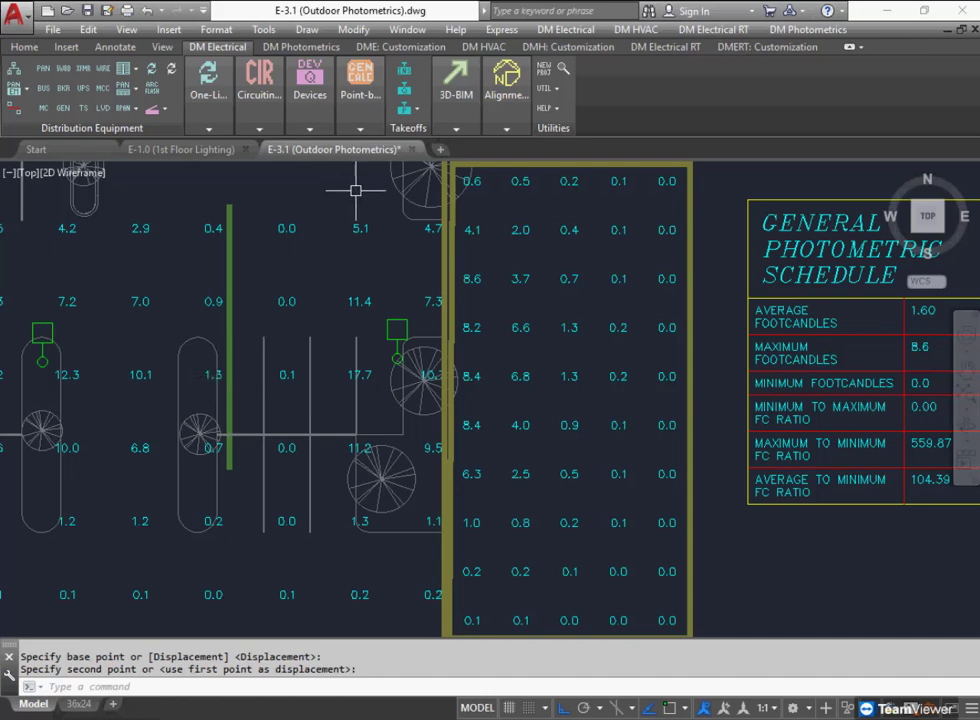
Recalculate the general photometrics for the relocated wall with Single reflections.
{"action": "left_click", "coordinate": [360, 128]}
{"action": "left_click", "coordinate": [360, 80]}
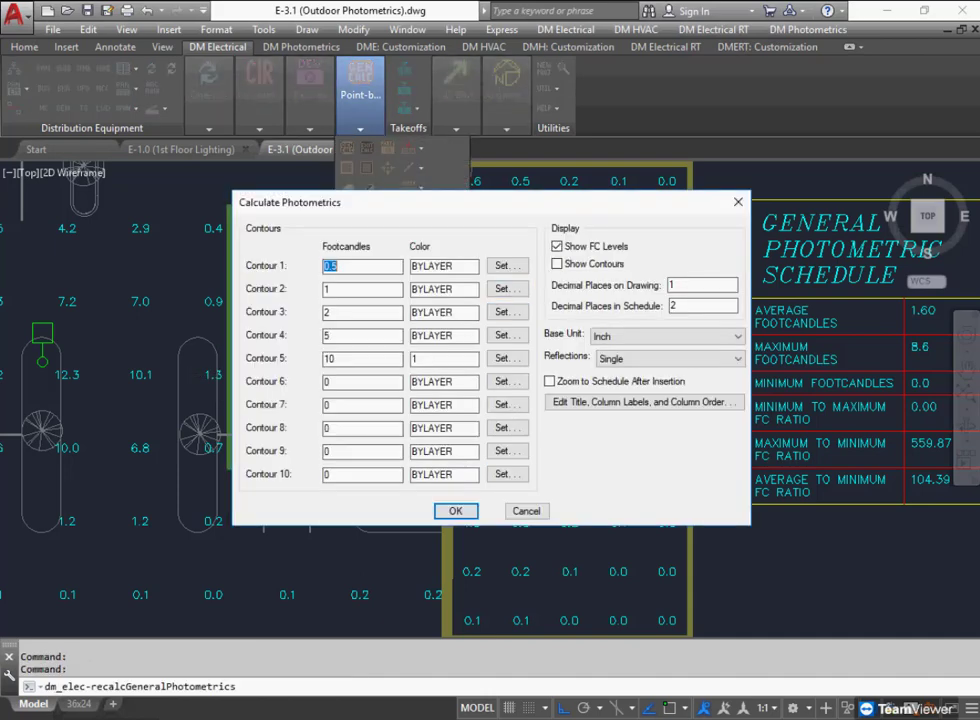
{"action": "left_click", "coordinate": [456, 511]}
{"action": "left_click", "coordinate": [398, 425]}
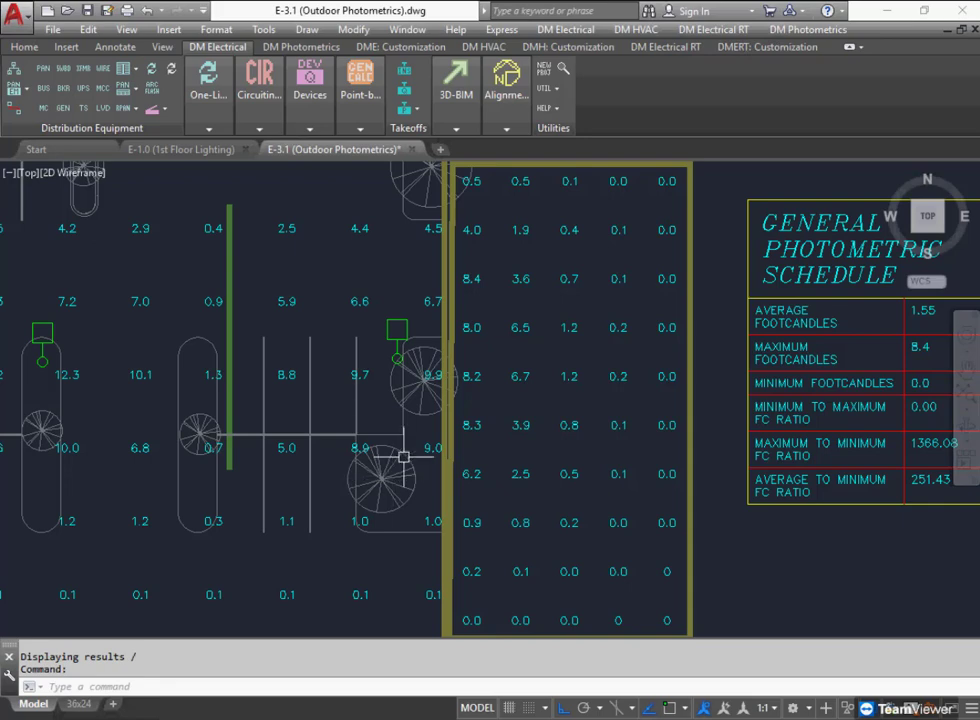
Hide the Minimum to Maximum and Maximum to Minimum FC Ratio rows in the general photometric schedule and recalculate all boundaries.
{"action": "left_click", "coordinate": [360, 128]}
{"action": "left_click", "coordinate": [360, 150]}
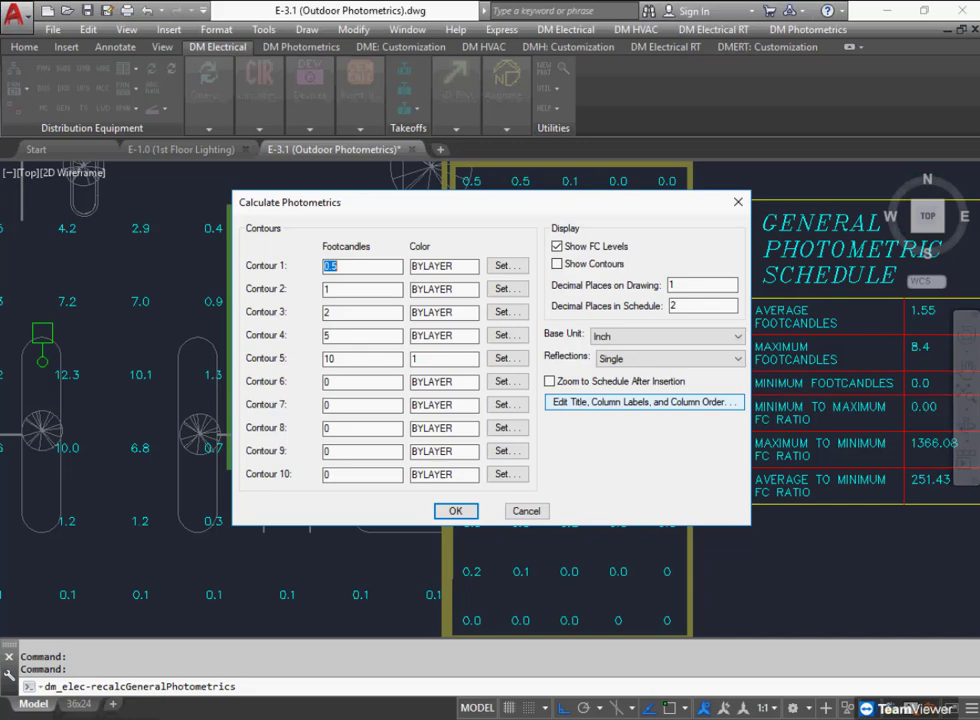
{"action": "left_click", "coordinate": [644, 401]}
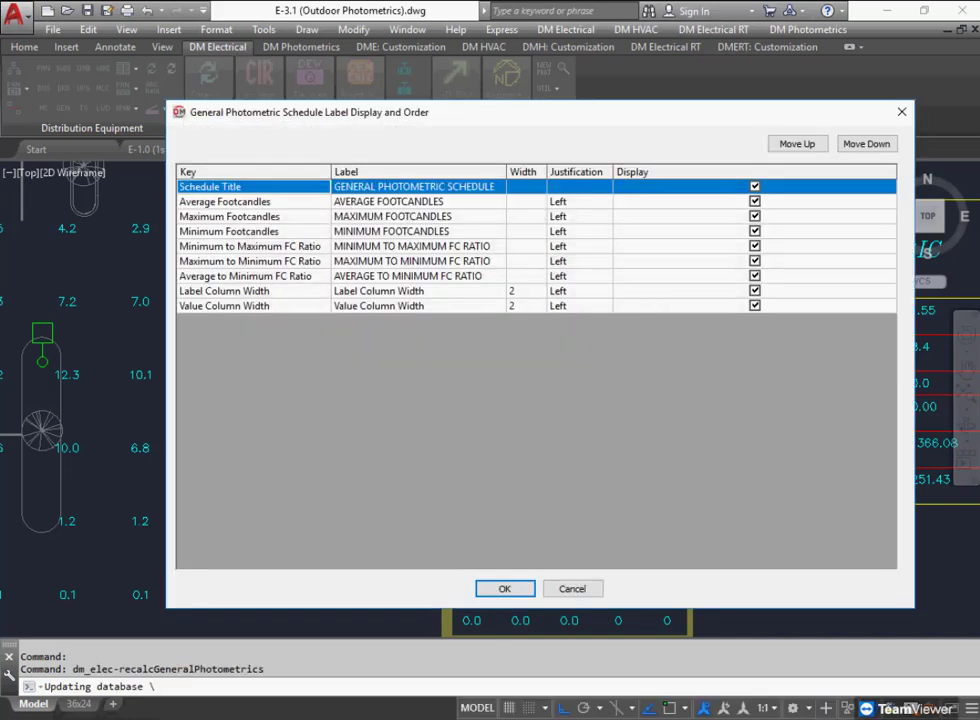
{"action": "left_click", "coordinate": [229, 216]}
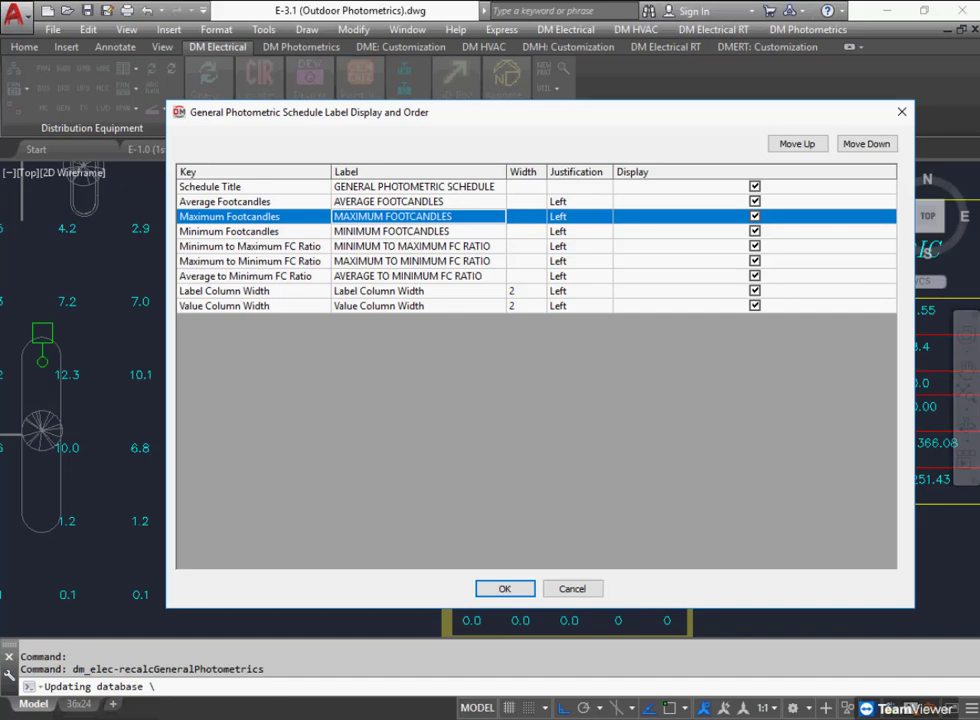
{"action": "left_click", "coordinate": [523, 290]}
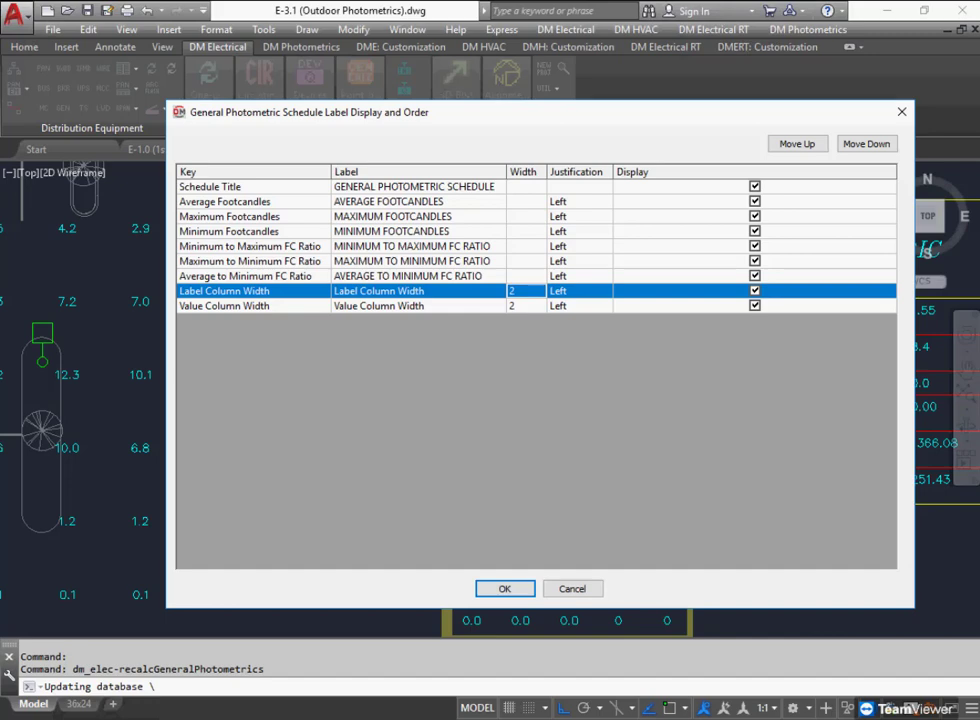
{"action": "left_click", "coordinate": [755, 261]}
{"action": "left_click", "coordinate": [755, 246]}
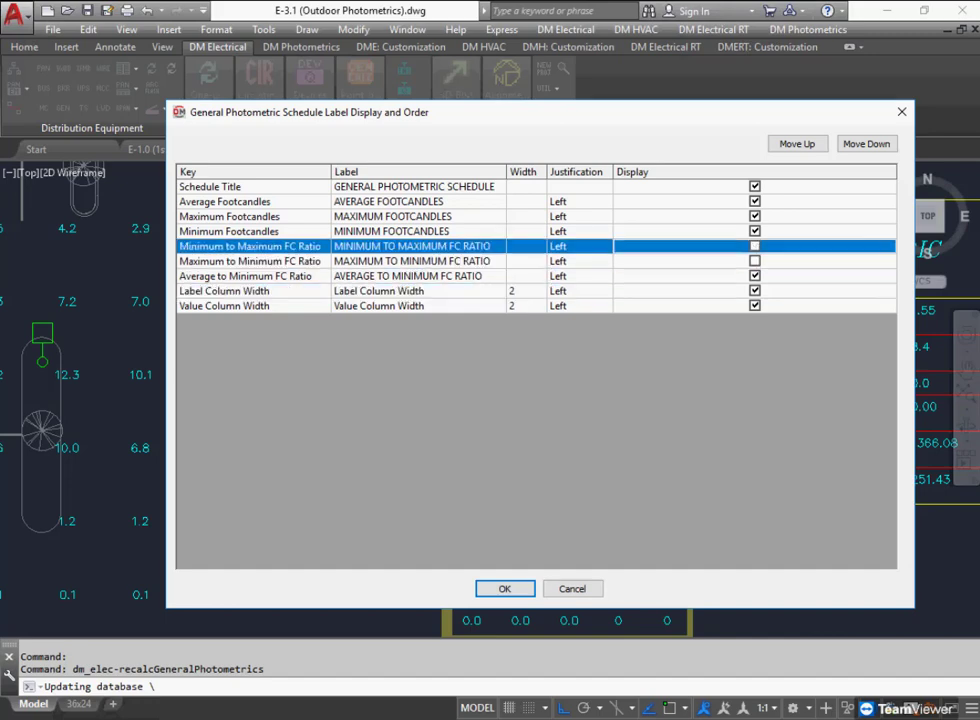
{"action": "key", "text": "Return"}
{"action": "key", "text": "Return"}
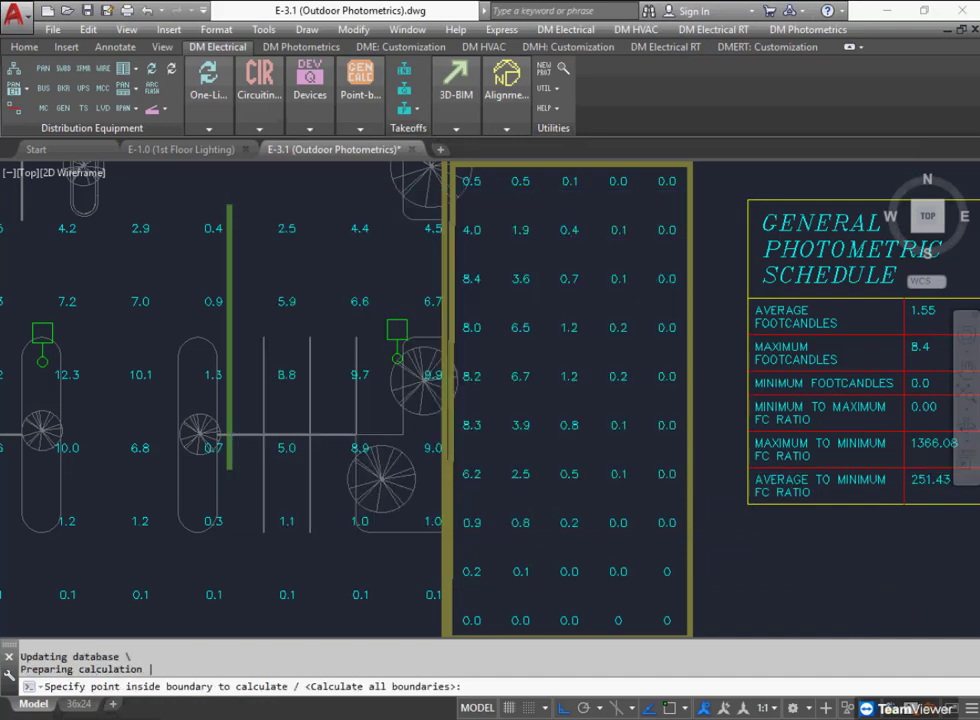
{"action": "key", "text": "Return"}
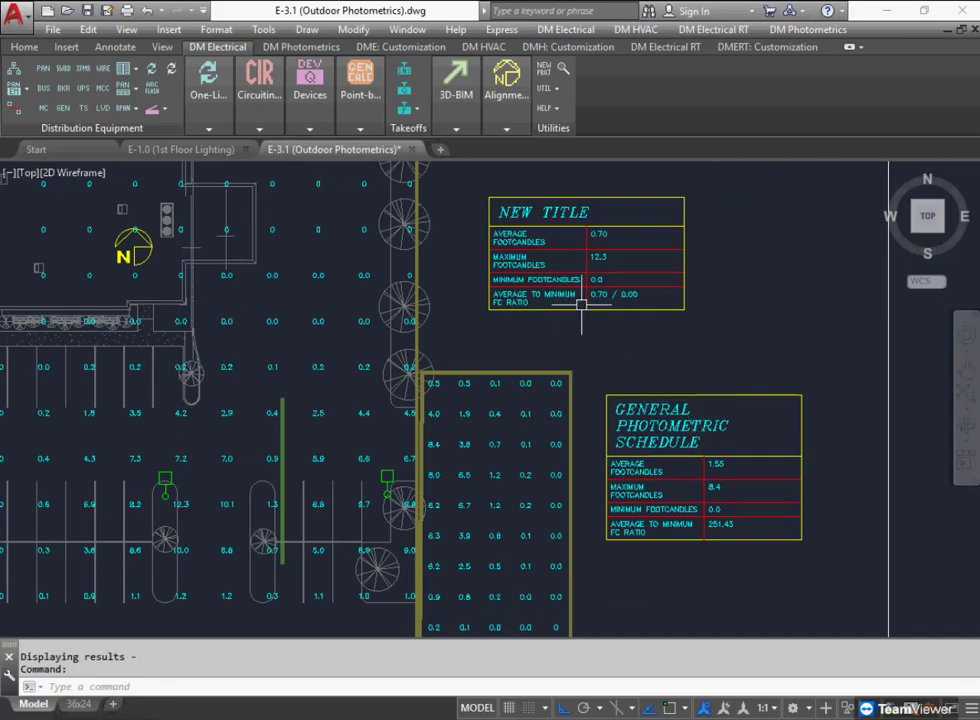
{"action": "left_click", "coordinate": [360, 128]}
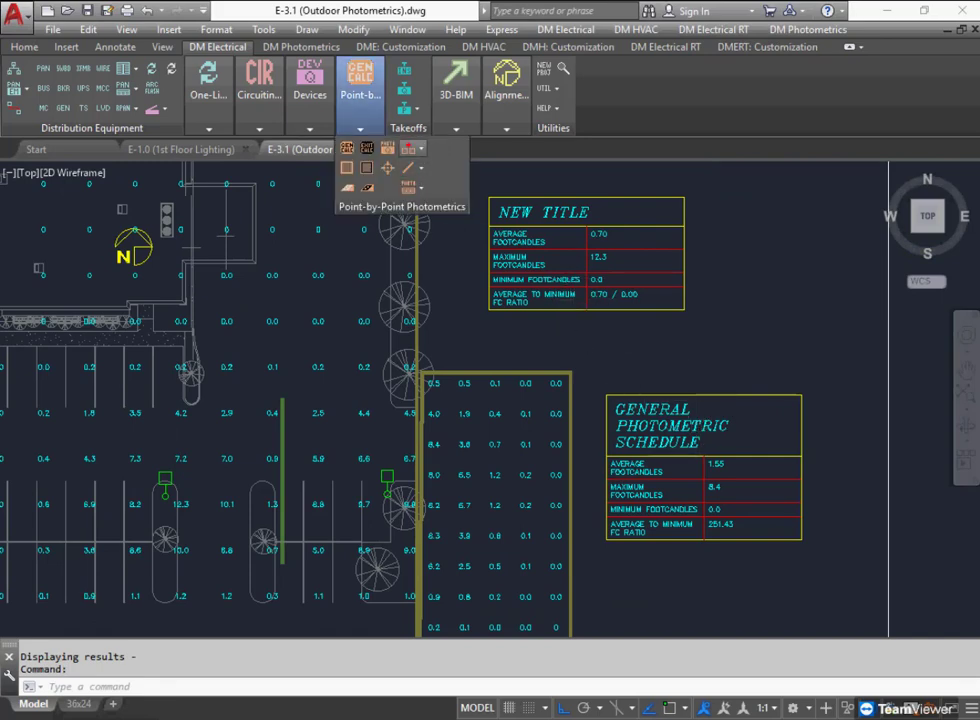
{"action": "left_click", "coordinate": [416, 148]}
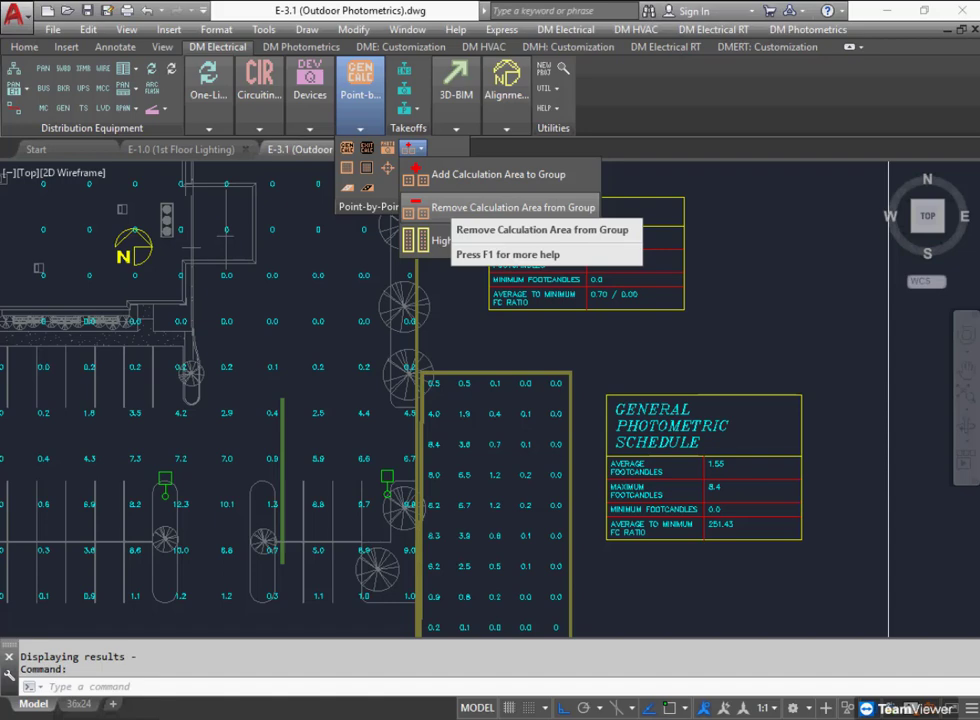
{"action": "left_click", "coordinate": [437, 326]}
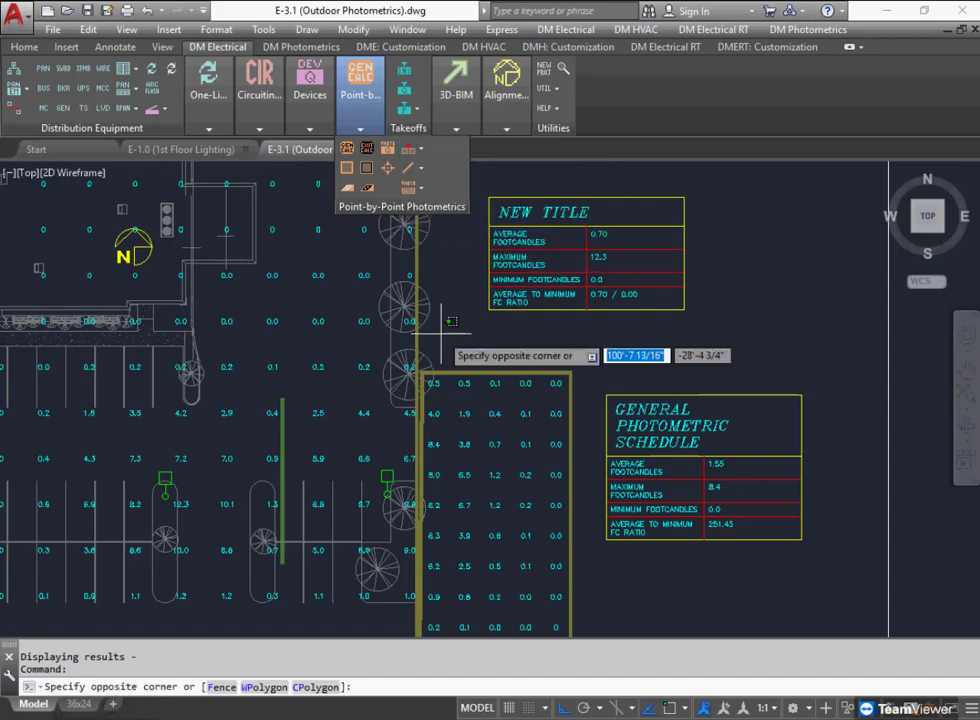
{"action": "left_click", "coordinate": [437, 322]}
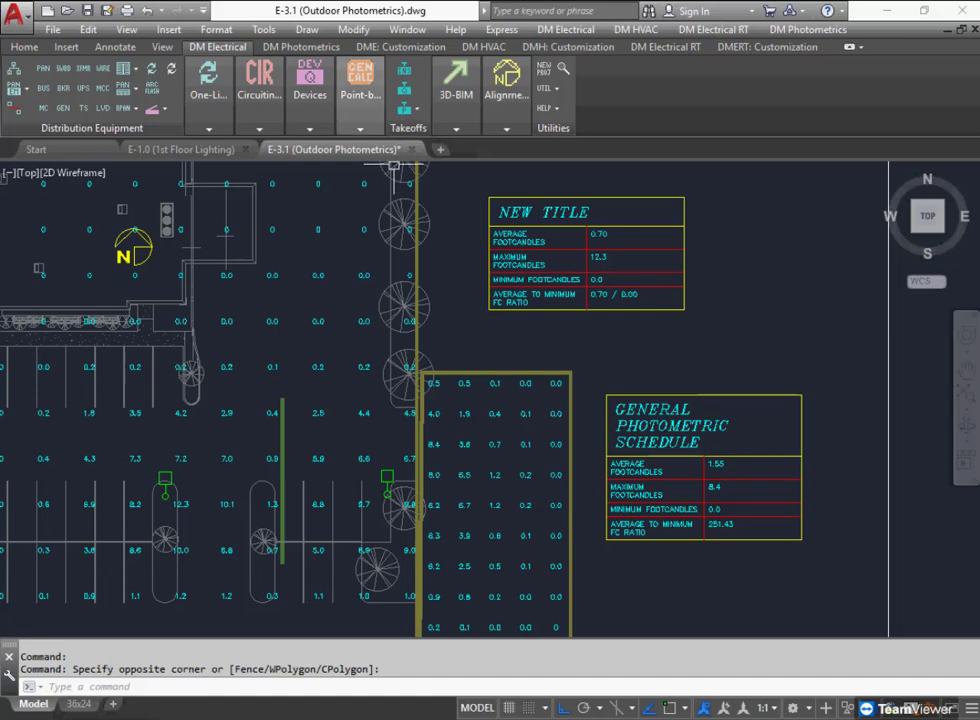
Add the small east calculation area to the main parking lot's calculation area group.
{"action": "left_click", "coordinate": [360, 95]}
{"action": "left_click", "coordinate": [414, 148]}
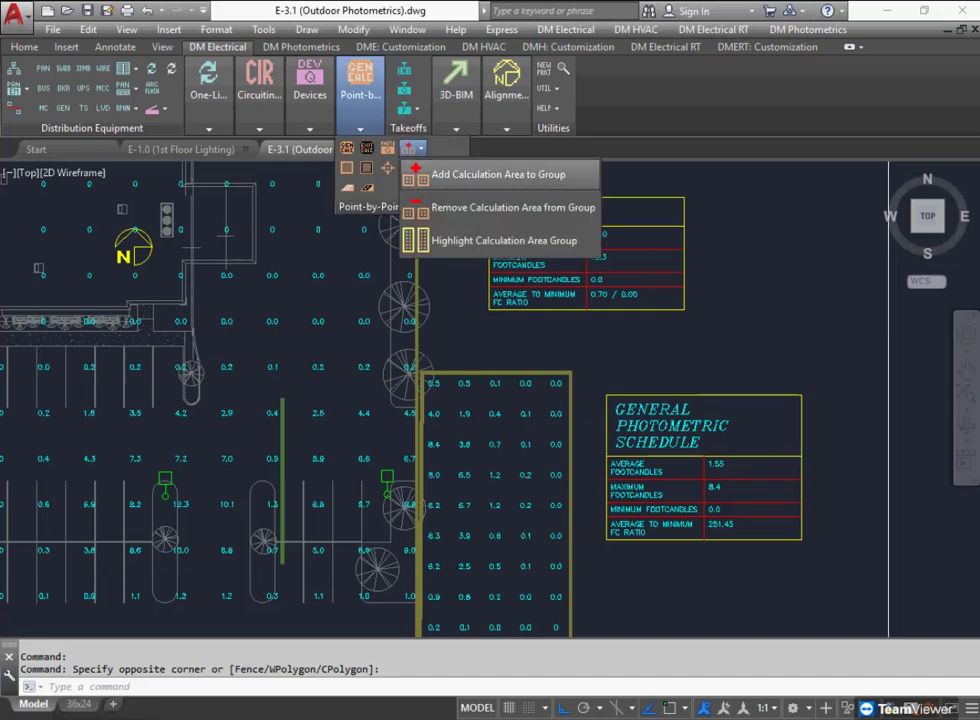
{"action": "left_click", "coordinate": [440, 176]}
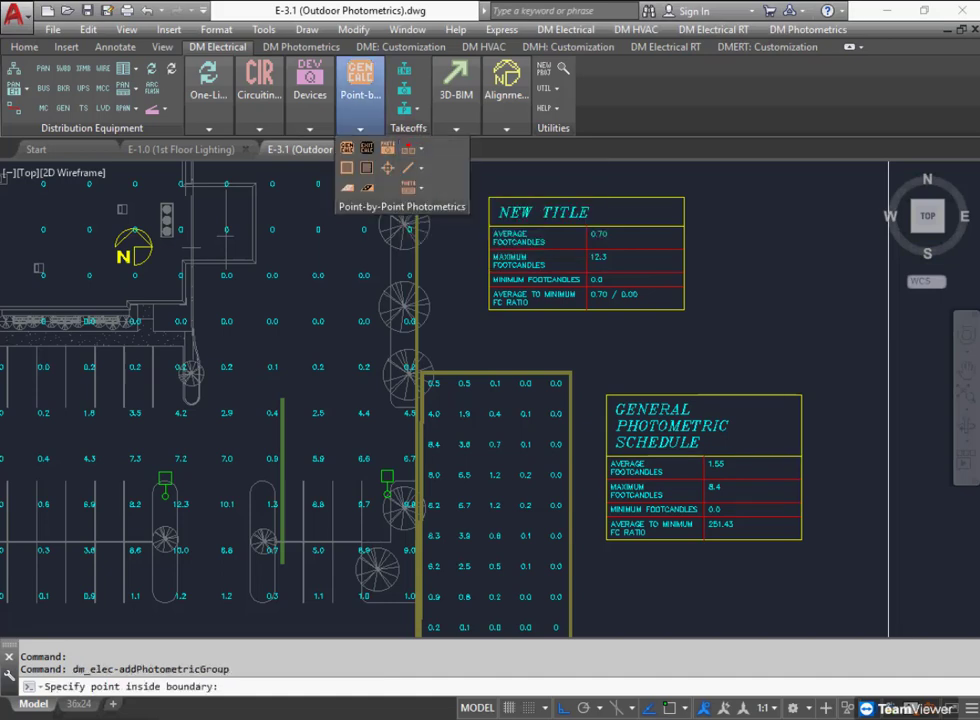
{"action": "left_click", "coordinate": [272, 300]}
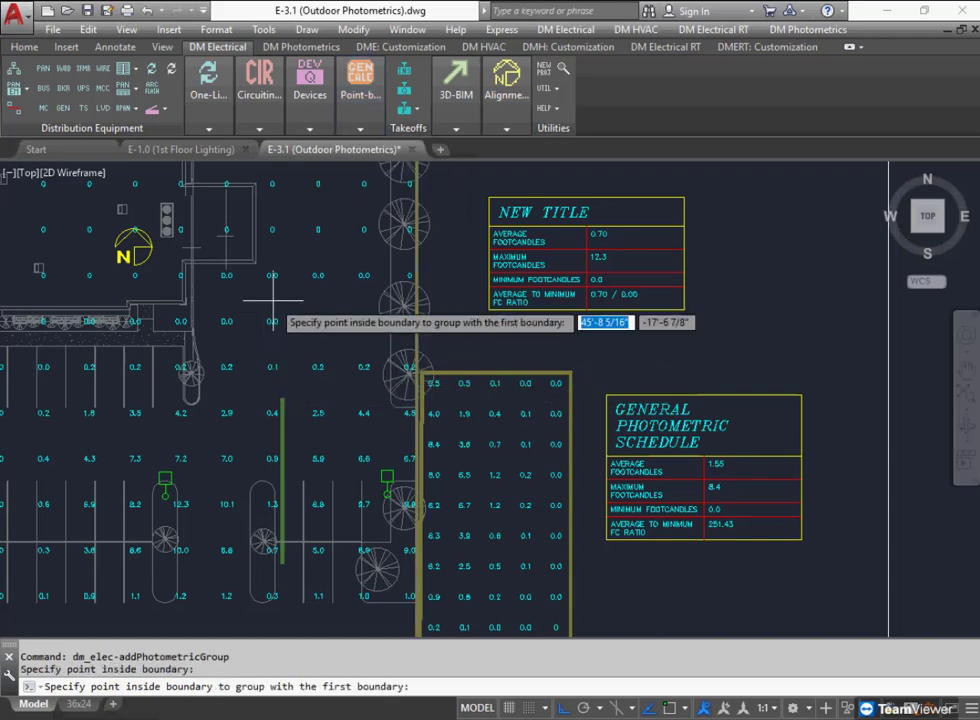
{"action": "left_click", "coordinate": [484, 459]}
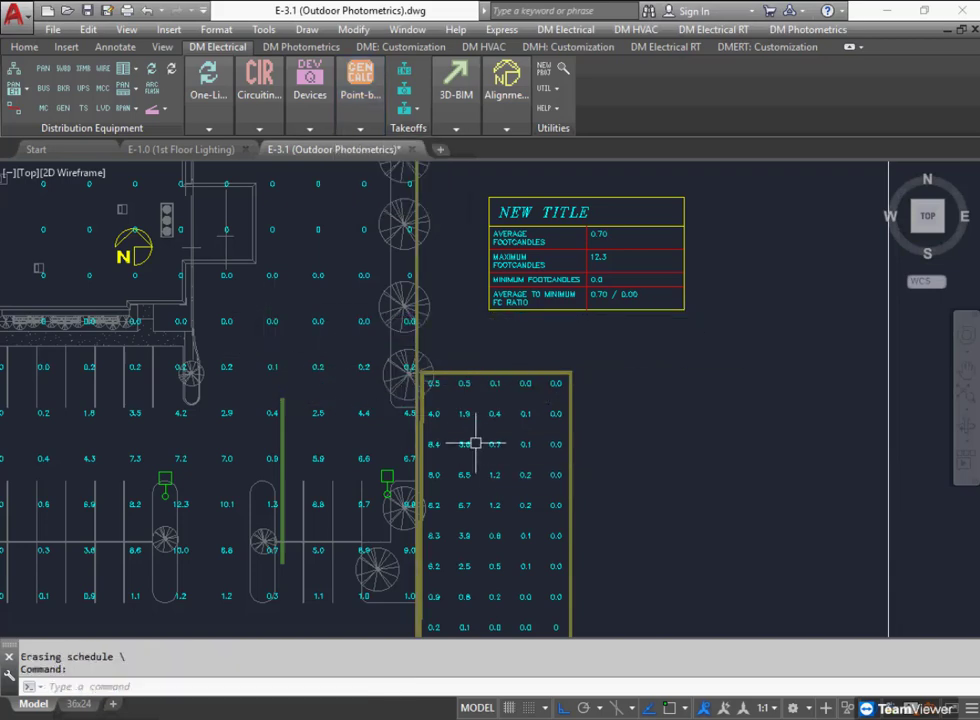
Recalculate the general photometrics for the grouped calculation areas with Single reflections.
{"action": "left_click", "coordinate": [360, 128]}
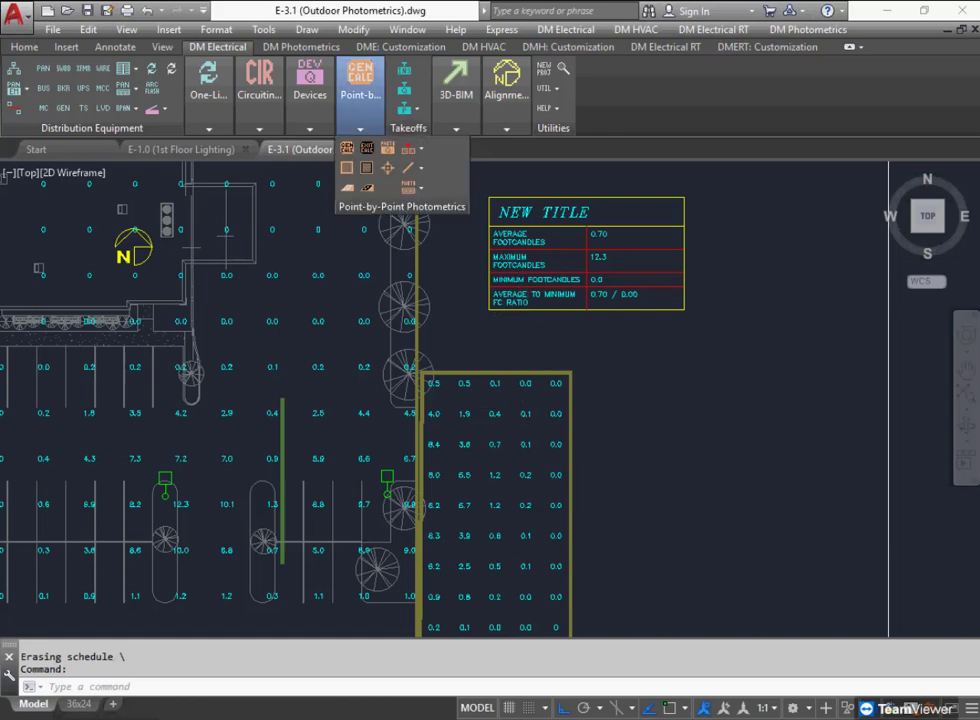
{"action": "left_click", "coordinate": [346, 148]}
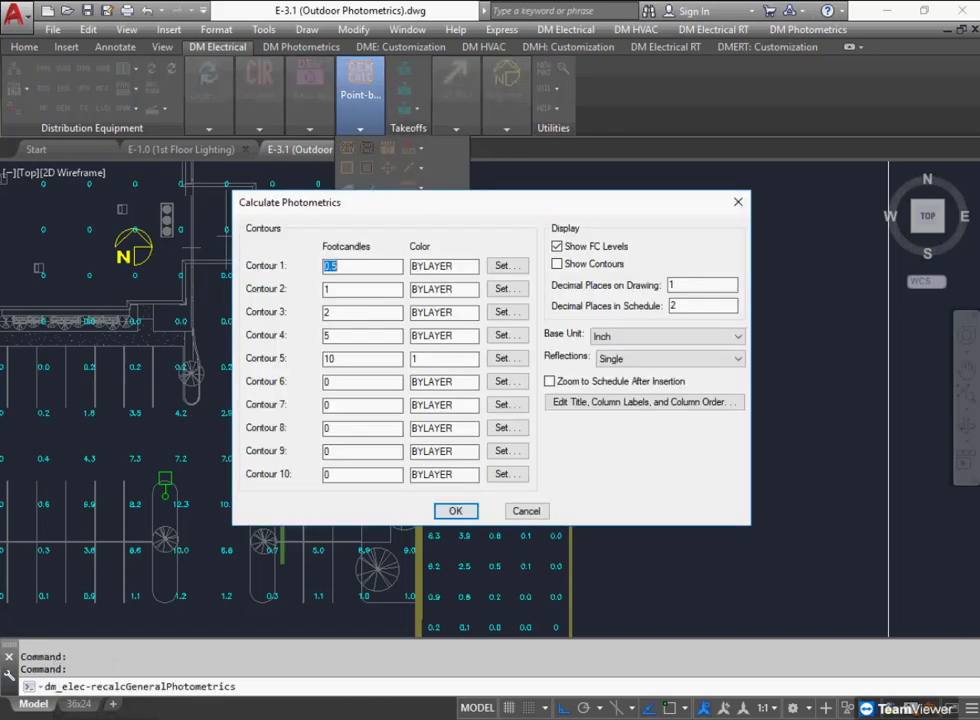
{"action": "left_click", "coordinate": [455, 510]}
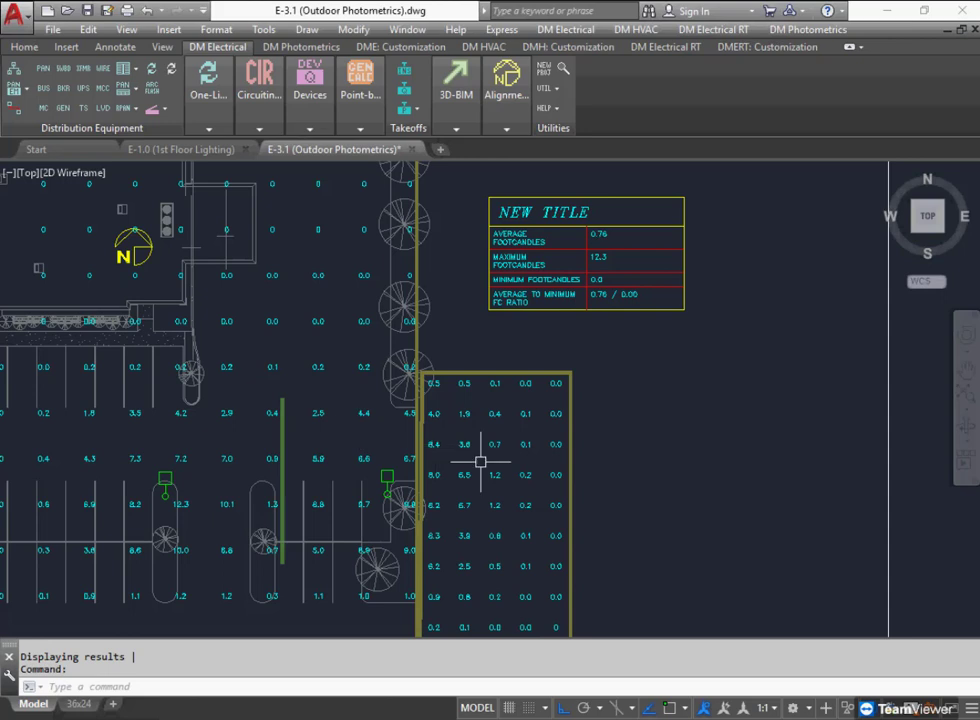
Stretch the north edge of the small east calculation area south, to just below its third row of footcandle values.
{"action": "mouse_move", "coordinate": [360, 90]}
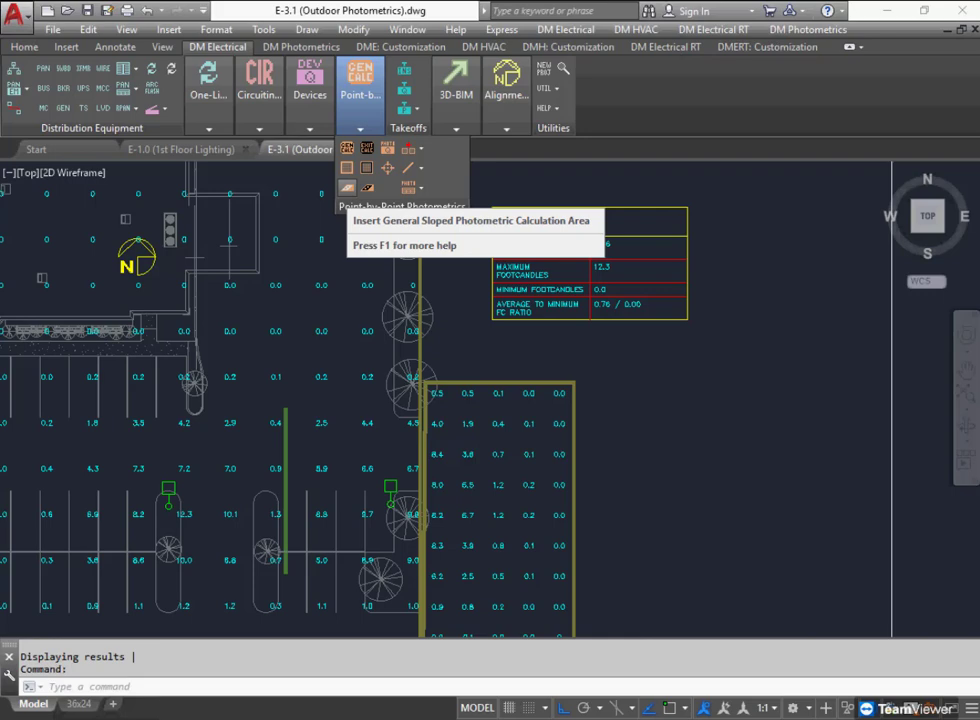
{"action": "left_click", "coordinate": [494, 368]}
{"action": "left_click", "coordinate": [503, 386]}
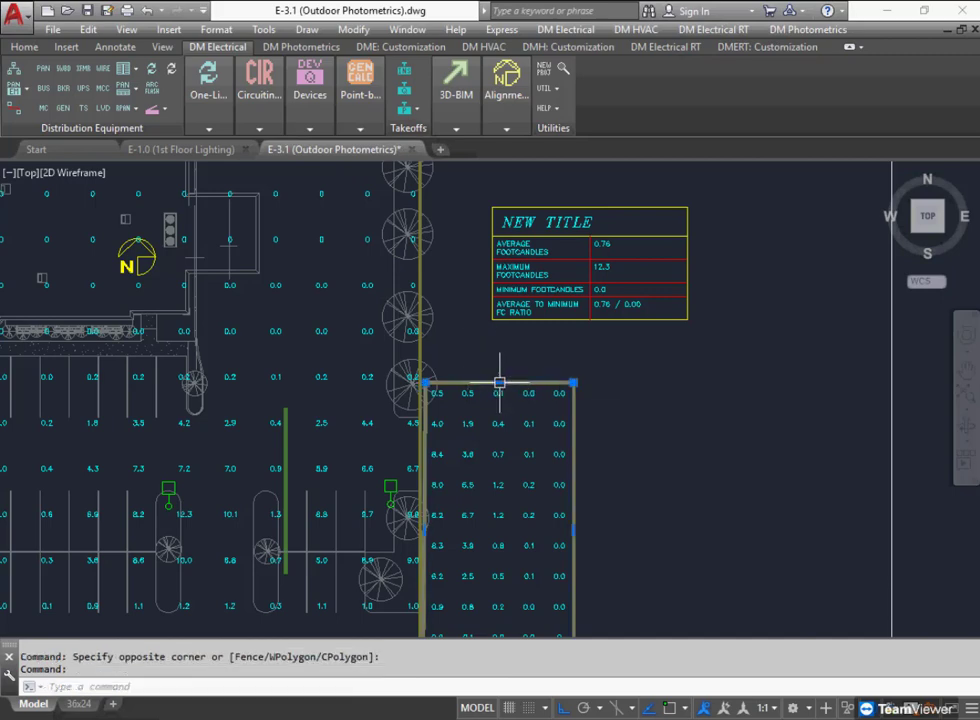
{"action": "left_click", "coordinate": [498, 383]}
{"action": "left_click", "coordinate": [490, 461]}
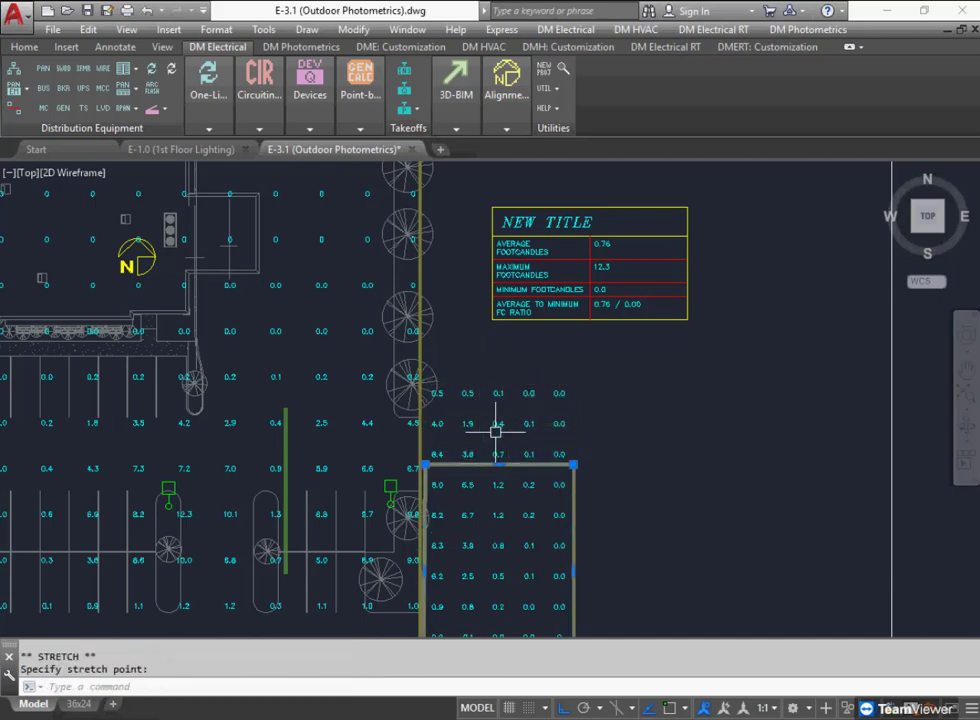
Set up a general sloped photometric calculation area with grid spacing 10, top elevation 5 and bottom elevation 0.
{"action": "left_click", "coordinate": [310, 95]}
{"action": "left_click", "coordinate": [360, 95]}
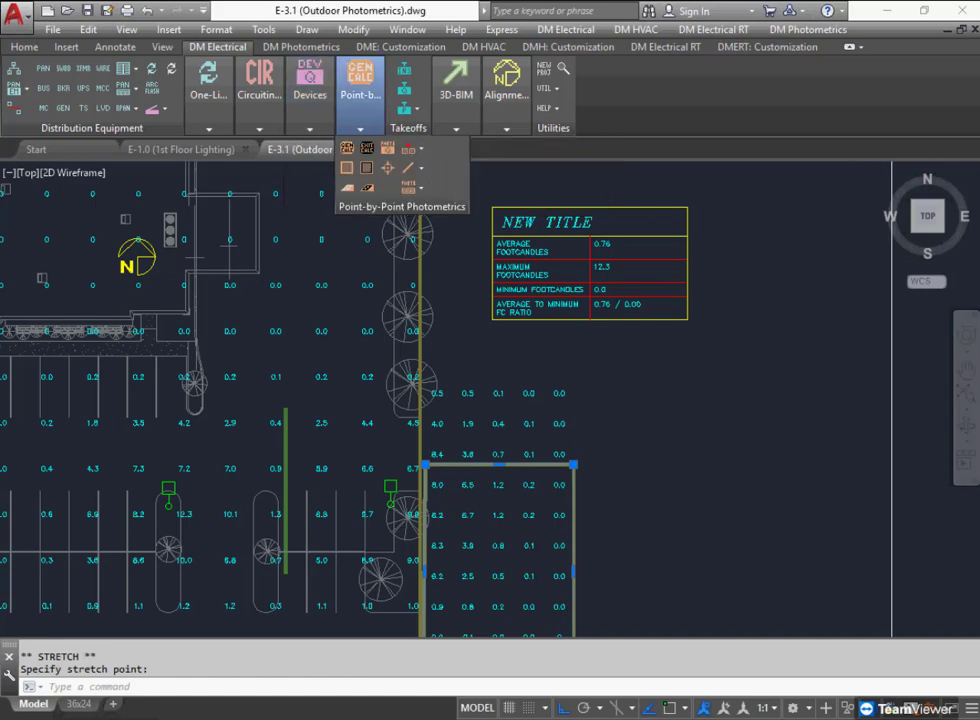
{"action": "left_click", "coordinate": [347, 187]}
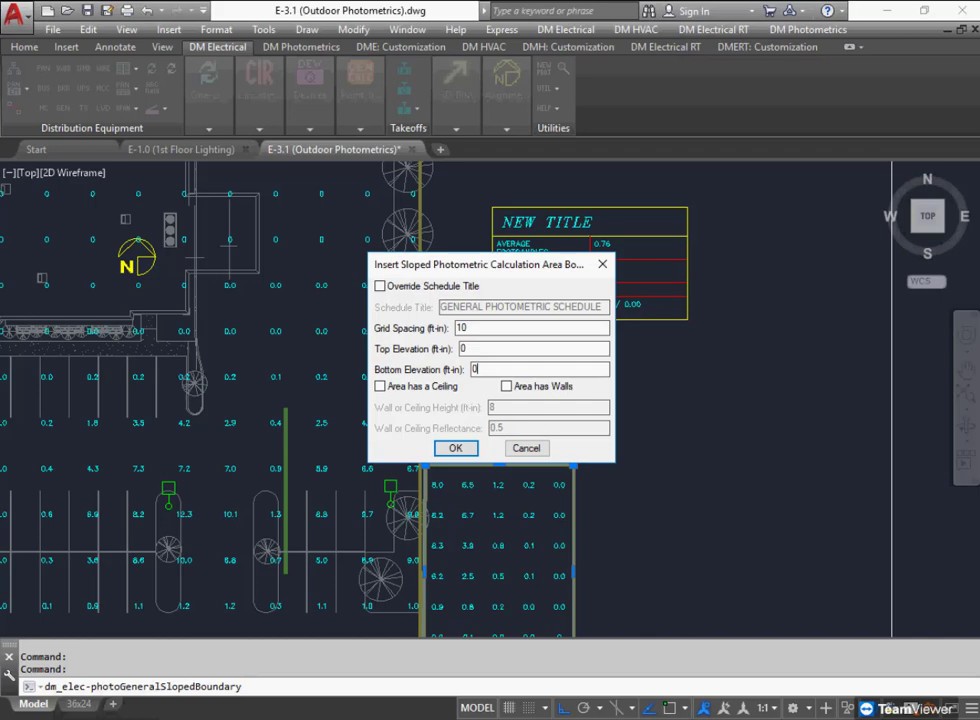
{"action": "key", "text": "shift+Tab"}
{"action": "type", "text": "5"}
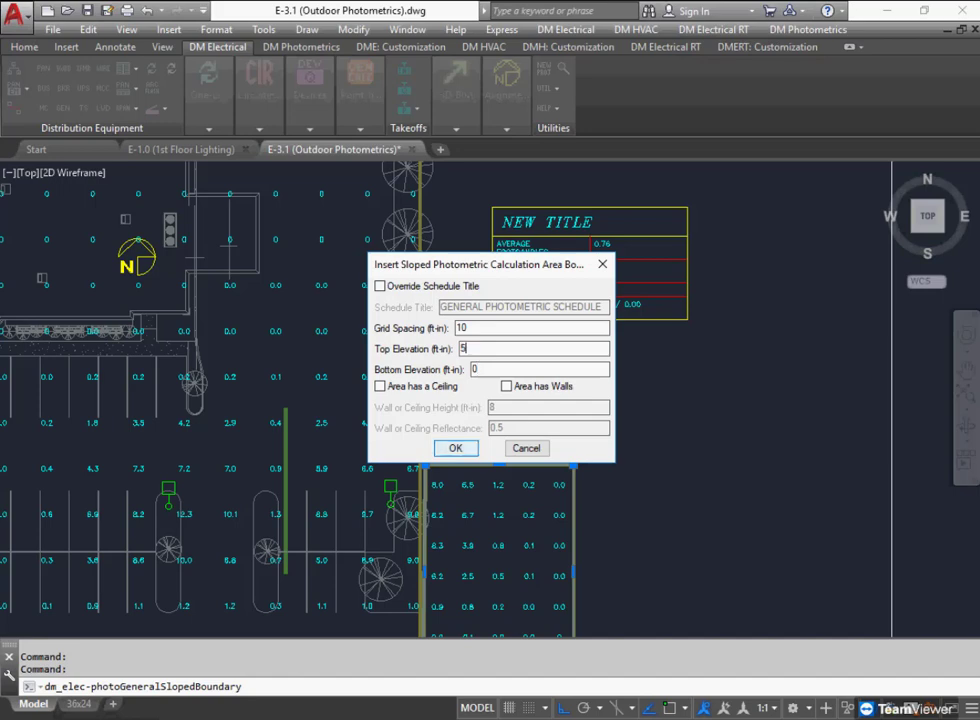
{"action": "left_click", "coordinate": [456, 448]}
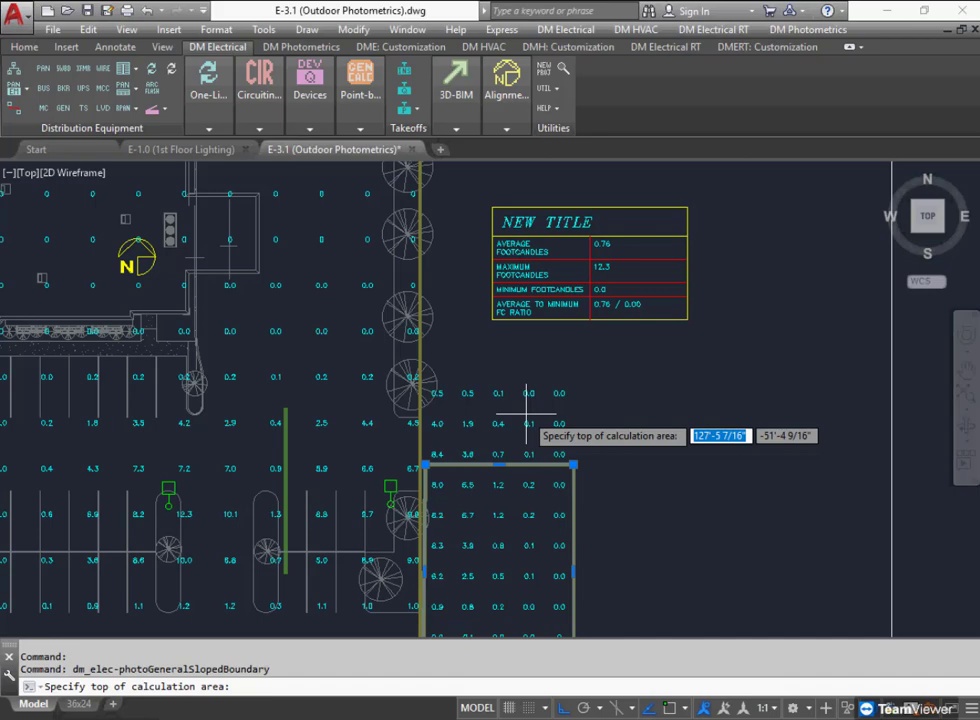
Place the sloped area, about 21 ft wide, north of the shortened area, with its top at the east end, grouped with the main lot.
{"action": "left_click", "coordinate": [575, 418]}
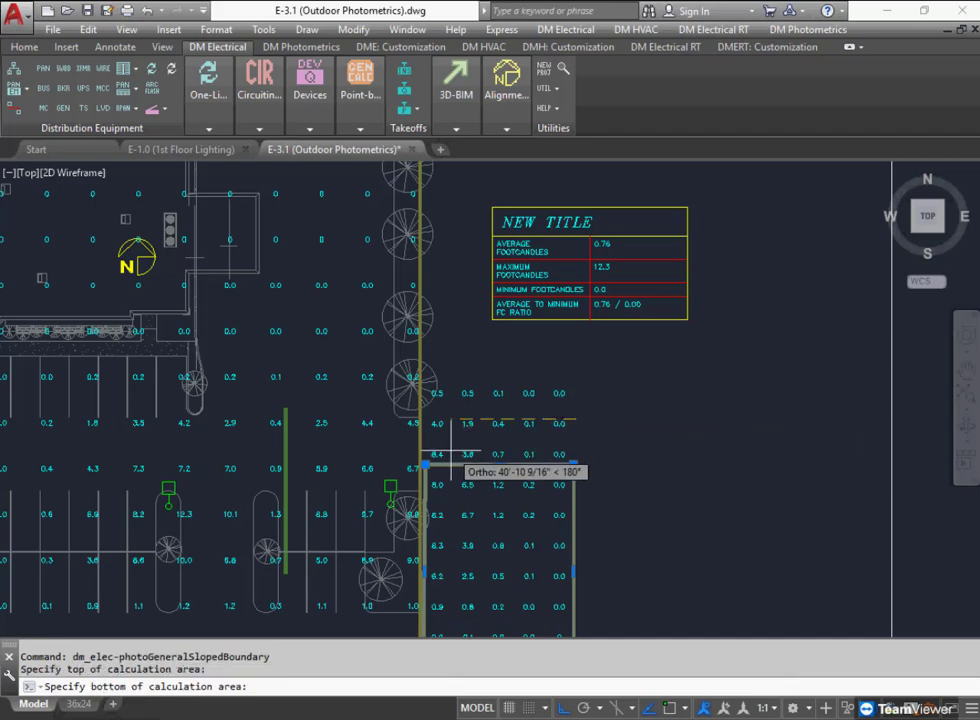
{"action": "left_click", "coordinate": [434, 419]}
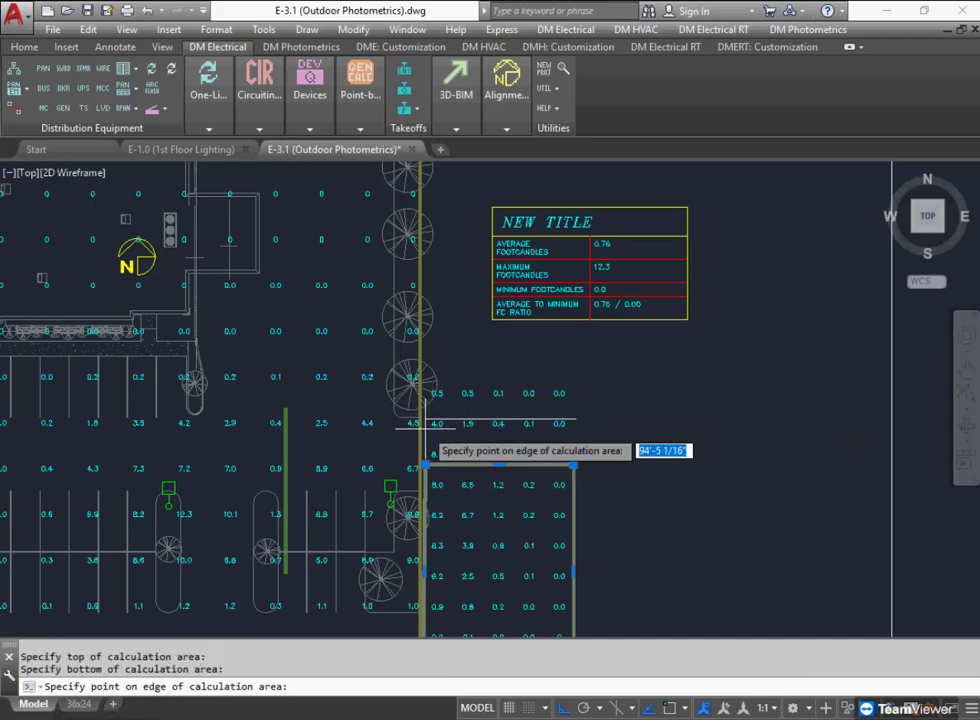
{"action": "left_click", "coordinate": [513, 396]}
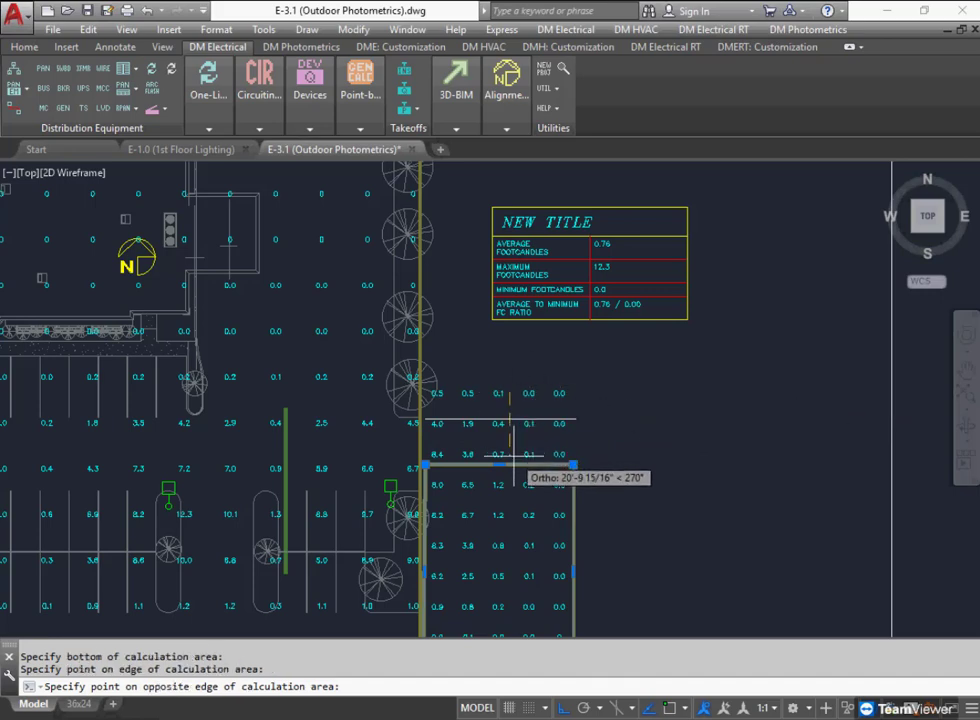
{"action": "left_click", "coordinate": [512, 461]}
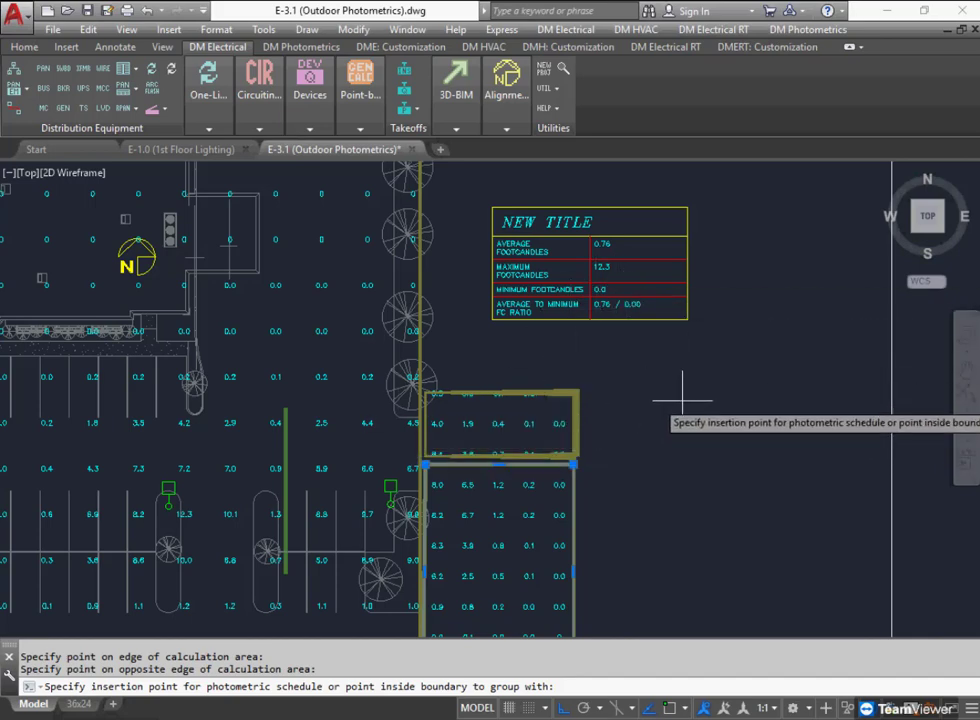
{"action": "left_click", "coordinate": [334, 419]}
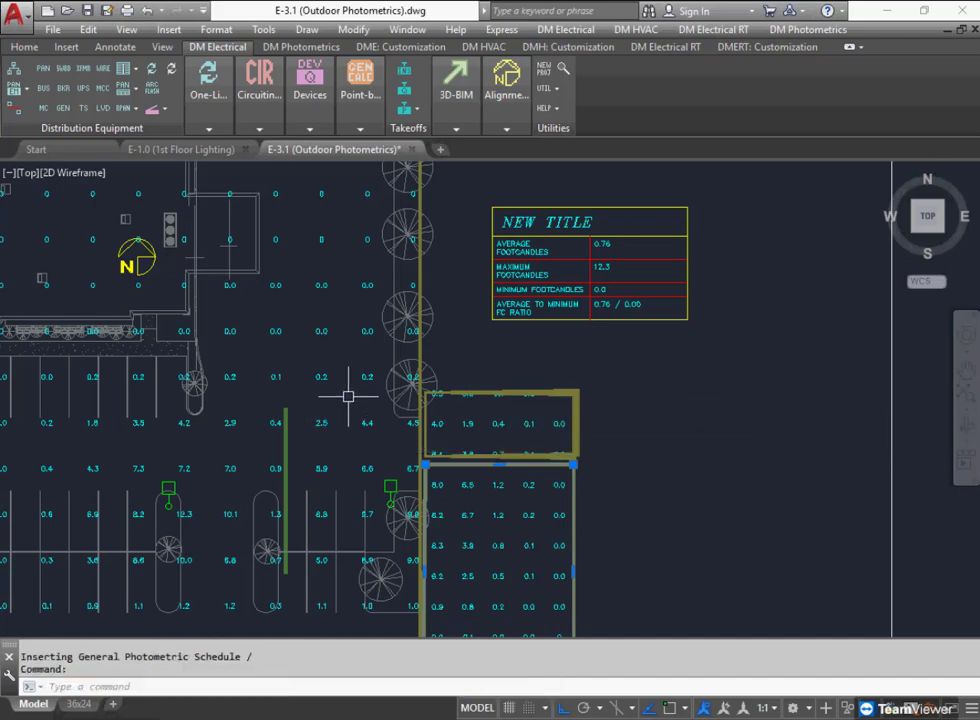
Examine the boundary line thickness at the east and west ends of the sloped calculation area.
{"action": "scroll", "coordinate": [492, 412], "scroll_direction": "up", "scroll_amount": 4}
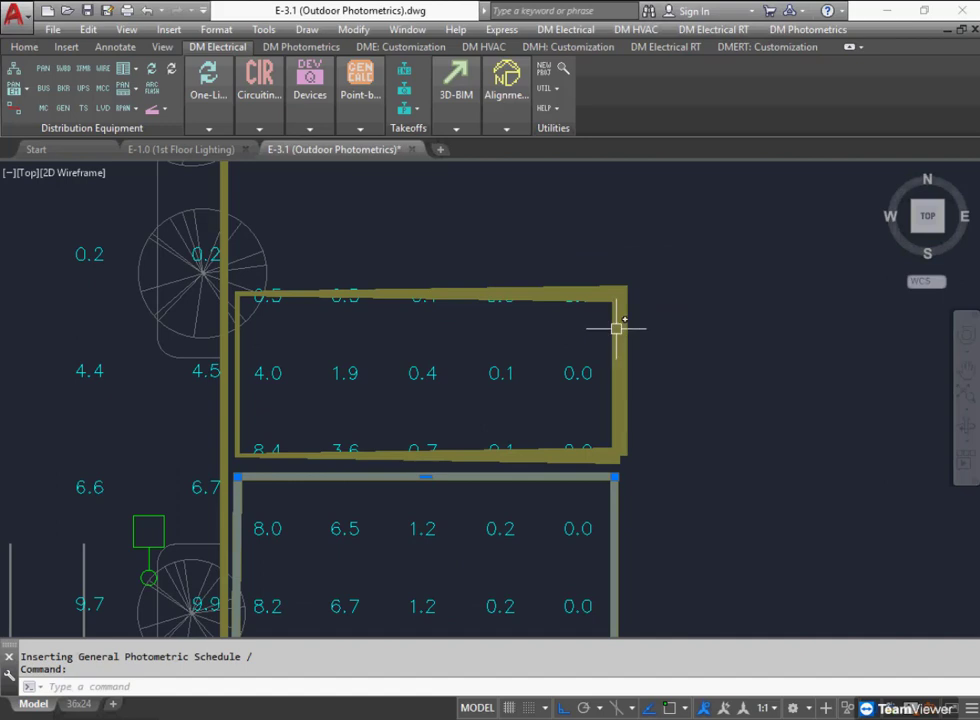
{"action": "left_click", "coordinate": [623, 329]}
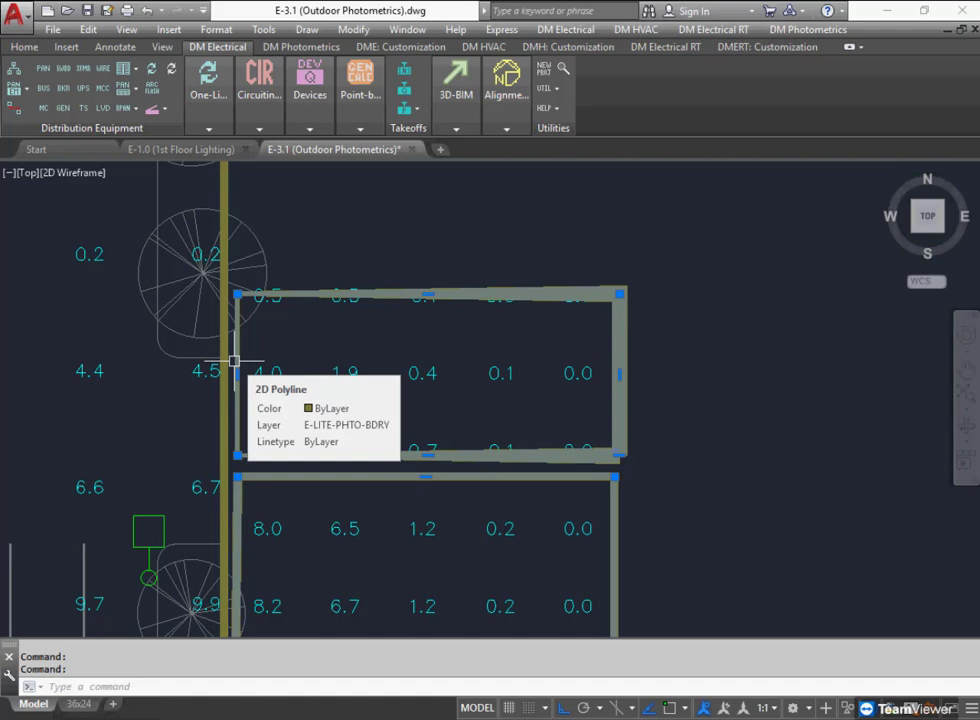
{"action": "key", "text": "Escape"}
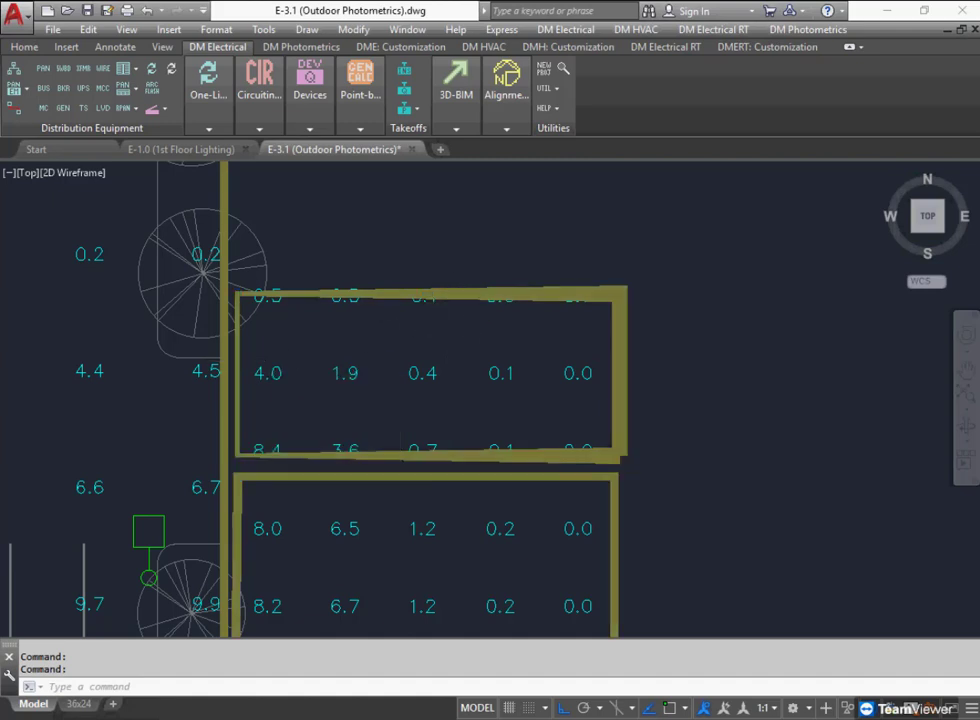
{"action": "left_click", "coordinate": [466, 446]}
{"action": "key", "text": "Escape"}
{"action": "key", "text": "Escape"}
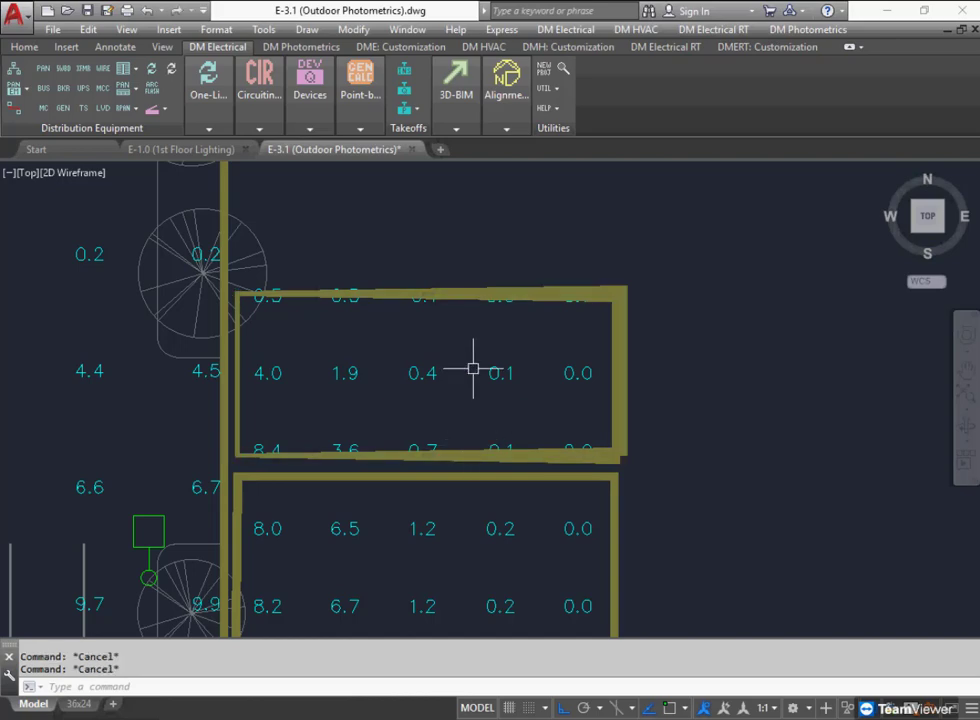
Recalculate the general photometrics to include the sloped calculation area, with Single reflections.
{"action": "scroll", "coordinate": [436, 410], "scroll_direction": "down", "scroll_amount": 1}
{"action": "left_click", "coordinate": [362, 106]}
{"action": "left_click", "coordinate": [347, 148]}
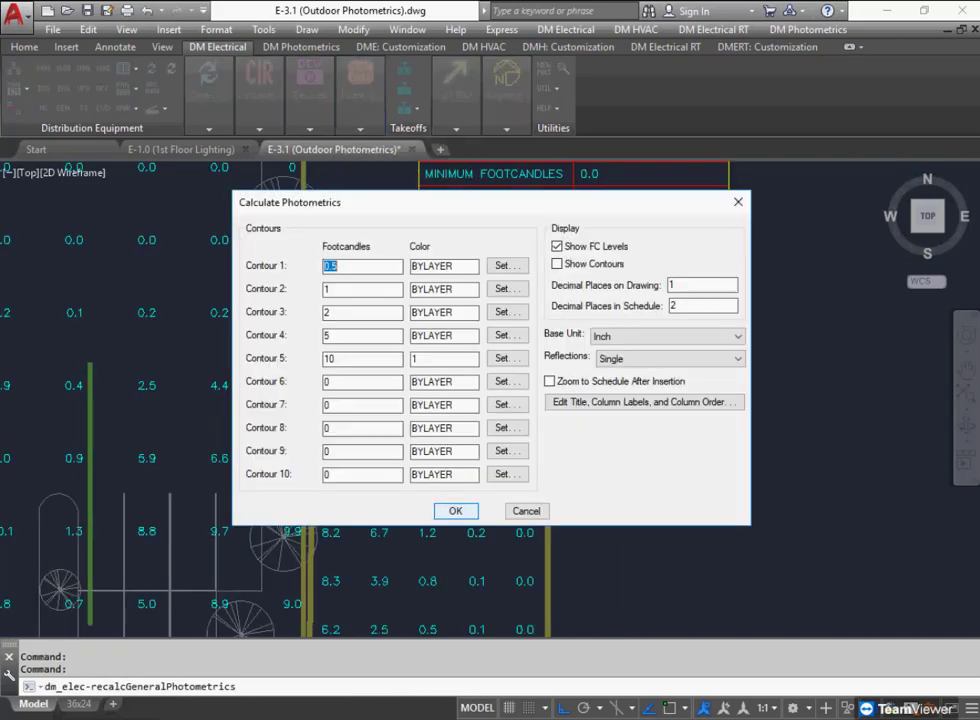
{"action": "left_click", "coordinate": [456, 510]}
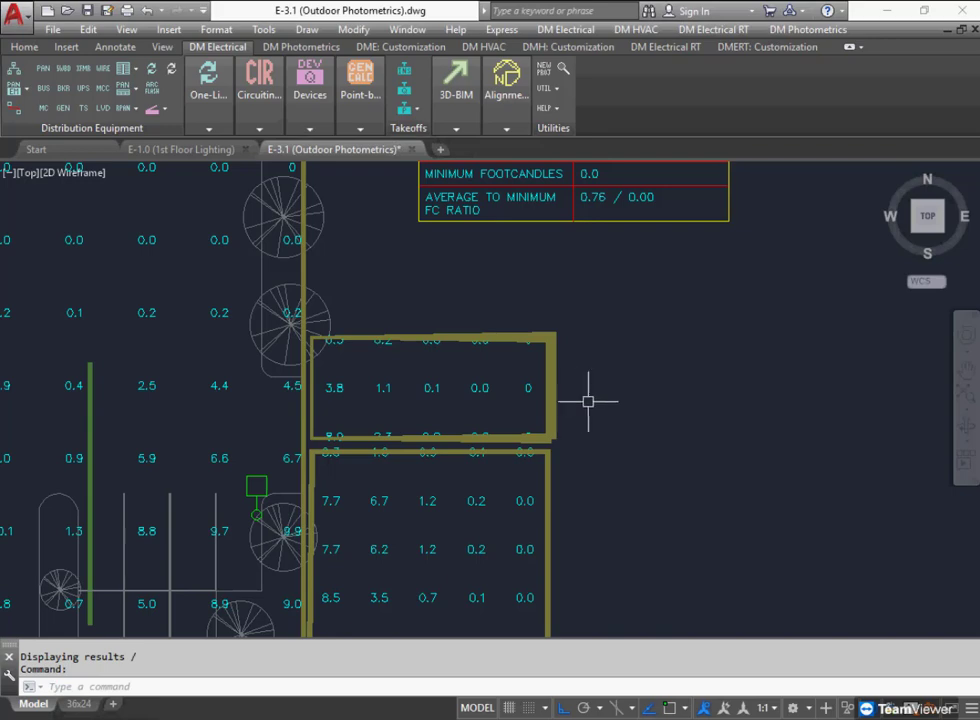
Begin a photometric solid shape from elevation 0 to 20 with reflectance 0.5, tracing the building's angled southwest entrance.
{"action": "left_click", "coordinate": [361, 80]}
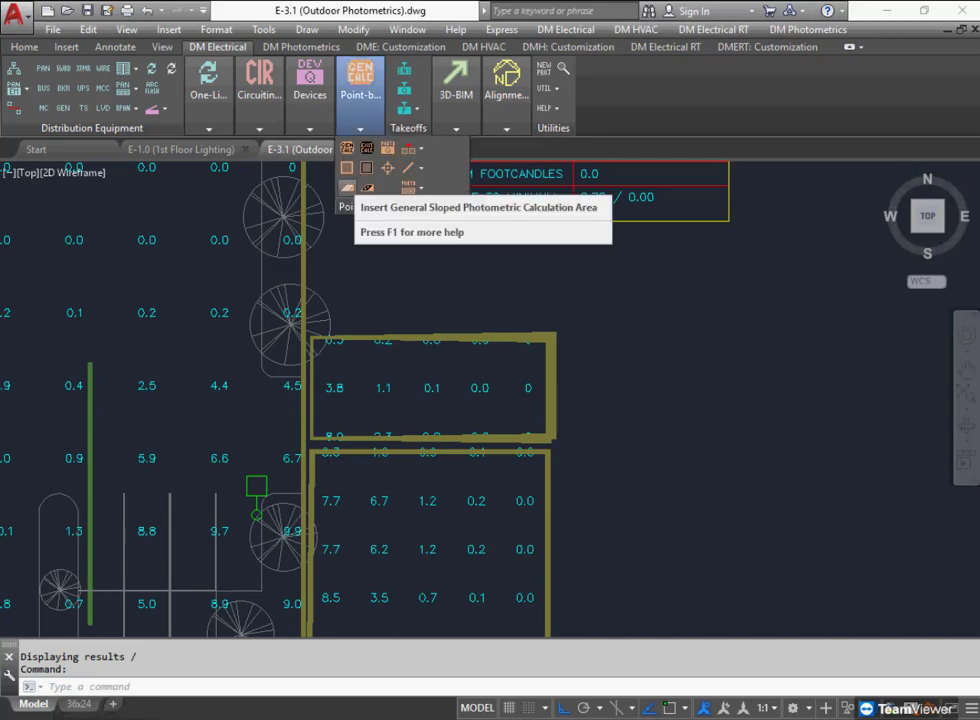
{"action": "scroll", "coordinate": [345, 297], "scroll_direction": "down", "scroll_amount": 5}
{"action": "scroll", "coordinate": [345, 297], "scroll_direction": "up", "scroll_amount": 5}
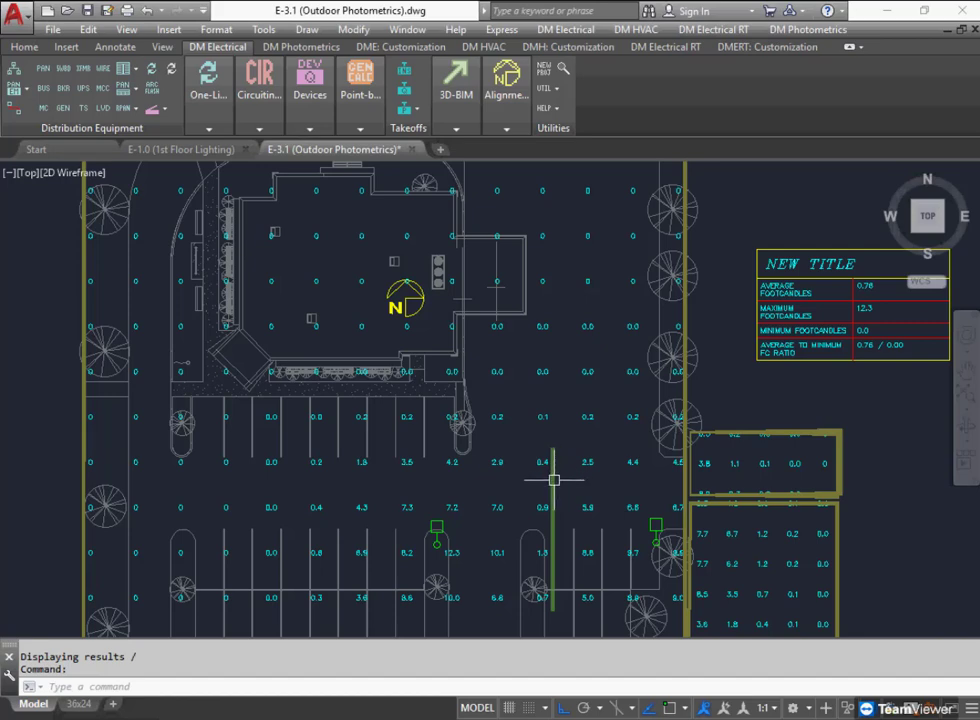
{"action": "left_click", "coordinate": [360, 95]}
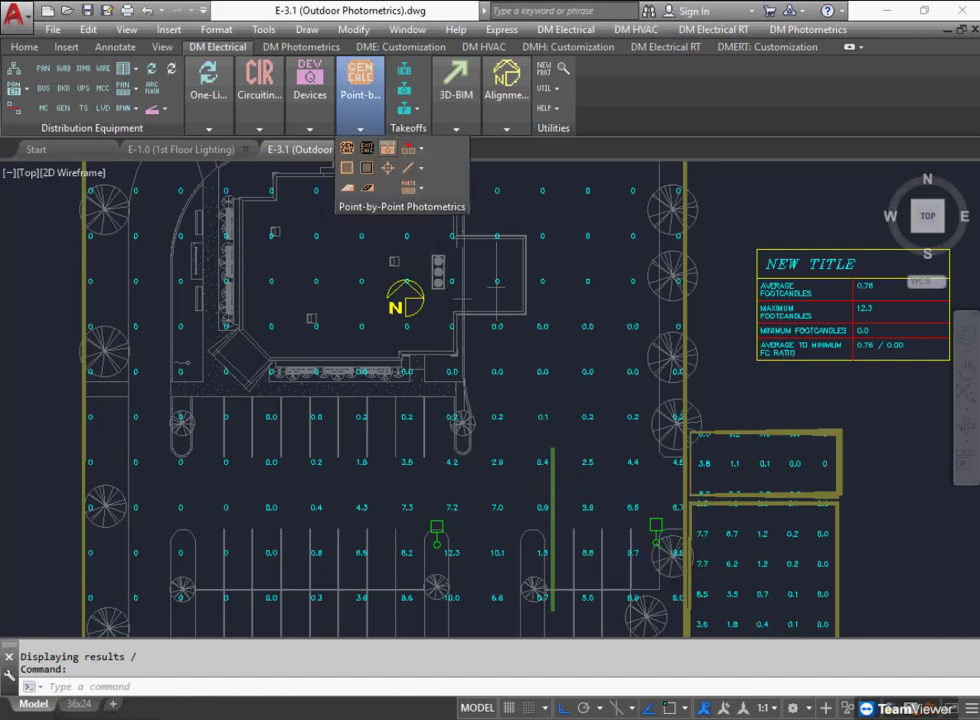
{"action": "left_click", "coordinate": [421, 167]}
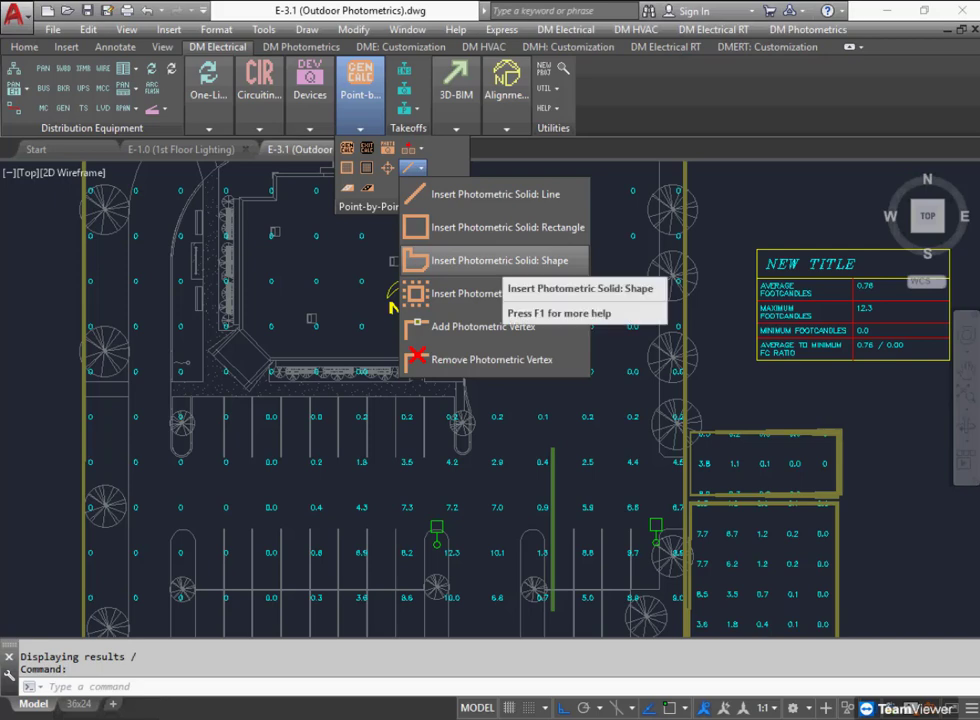
{"action": "left_click", "coordinate": [500, 260]}
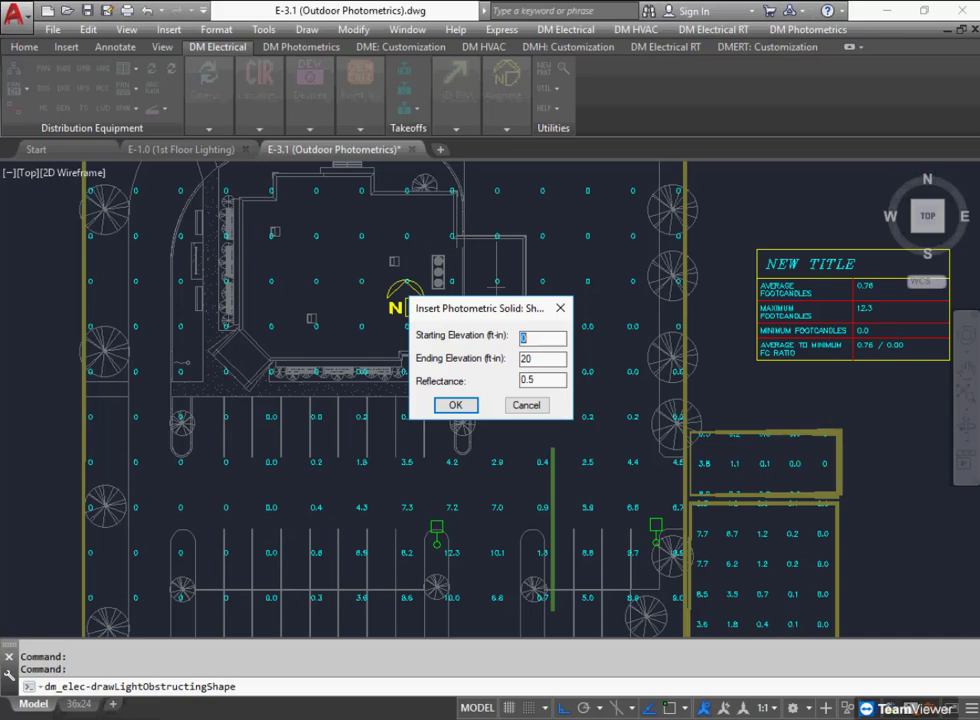
{"action": "key", "text": "Return"}
{"action": "left_click", "coordinate": [272, 358]}
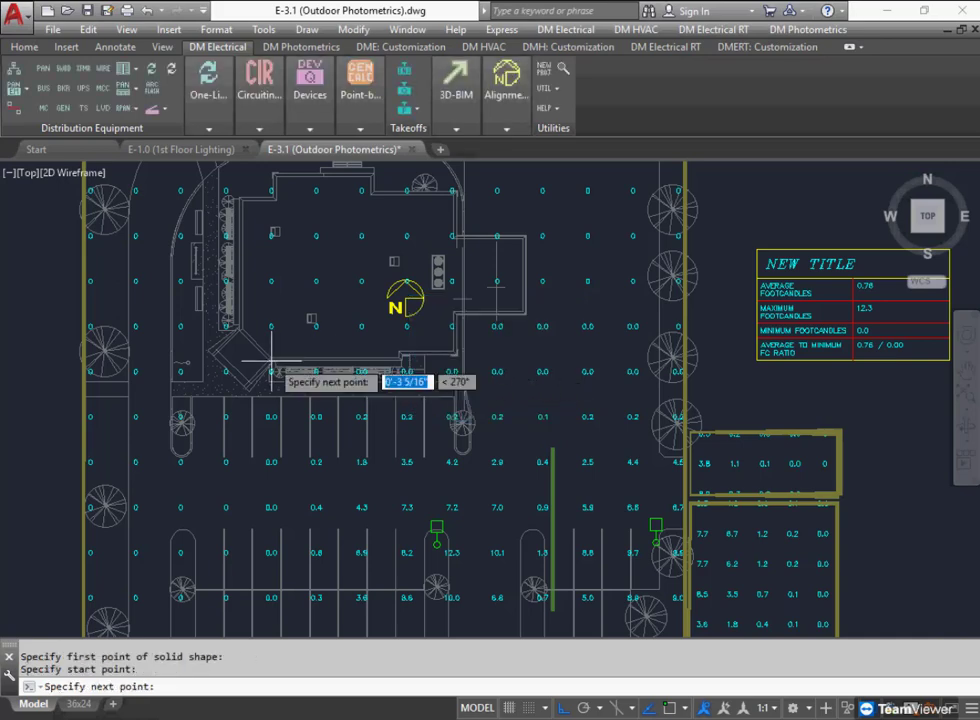
{"action": "key", "text": "F8"}
{"action": "left_click", "coordinate": [240, 328]}
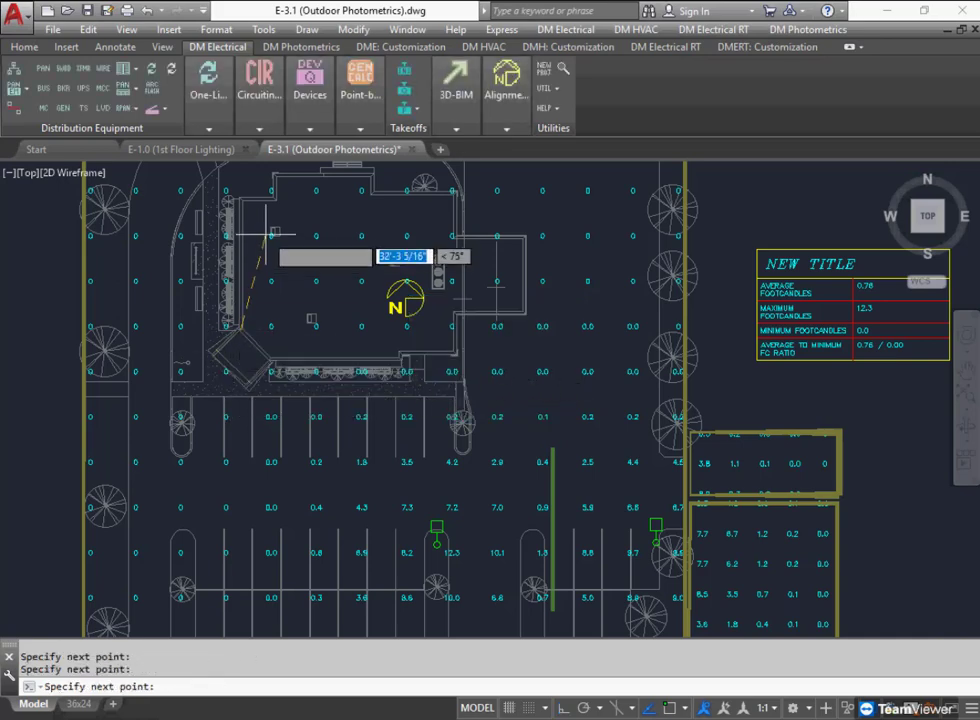
Trace the solid's outline orthogonally along the building's west and north walls and around the east projection.
{"action": "key", "text": "F8"}
{"action": "left_click", "coordinate": [240, 198]}
{"action": "left_click", "coordinate": [277, 198]}
{"action": "left_click", "coordinate": [277, 175]}
{"action": "left_click", "coordinate": [372, 175]}
{"action": "left_click", "coordinate": [372, 193]}
{"action": "left_click", "coordinate": [457, 193]}
{"action": "left_click", "coordinate": [457, 237]}
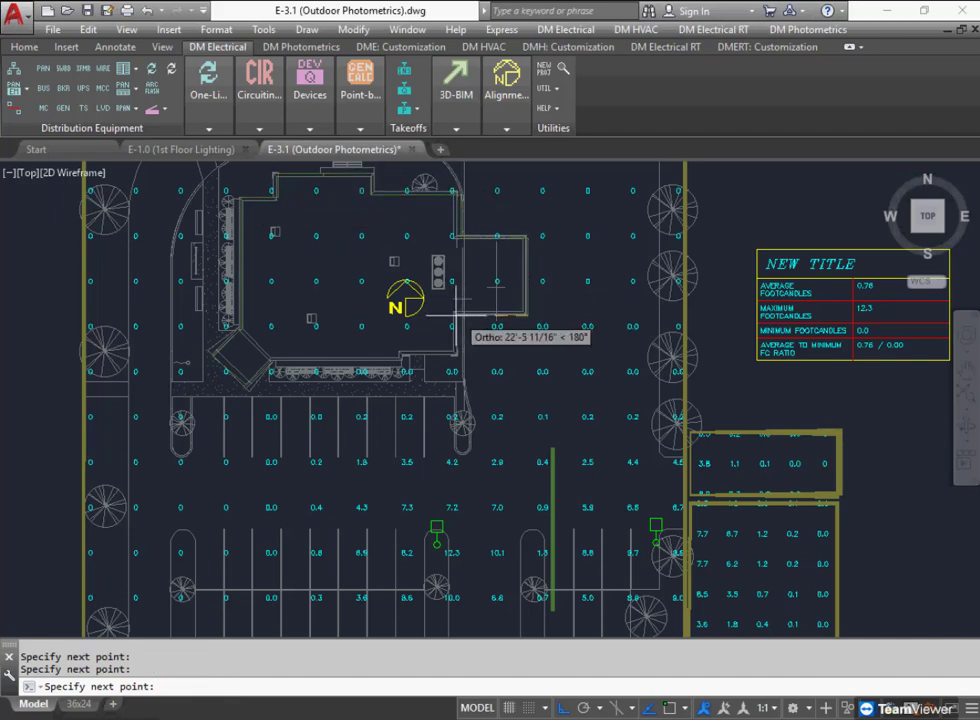
Trace the remaining east wall and the stepped south wall of the building and finish the photometric solid.
{"action": "left_click", "coordinate": [456, 316]}
{"action": "left_click", "coordinate": [456, 352]}
{"action": "left_click", "coordinate": [398, 352]}
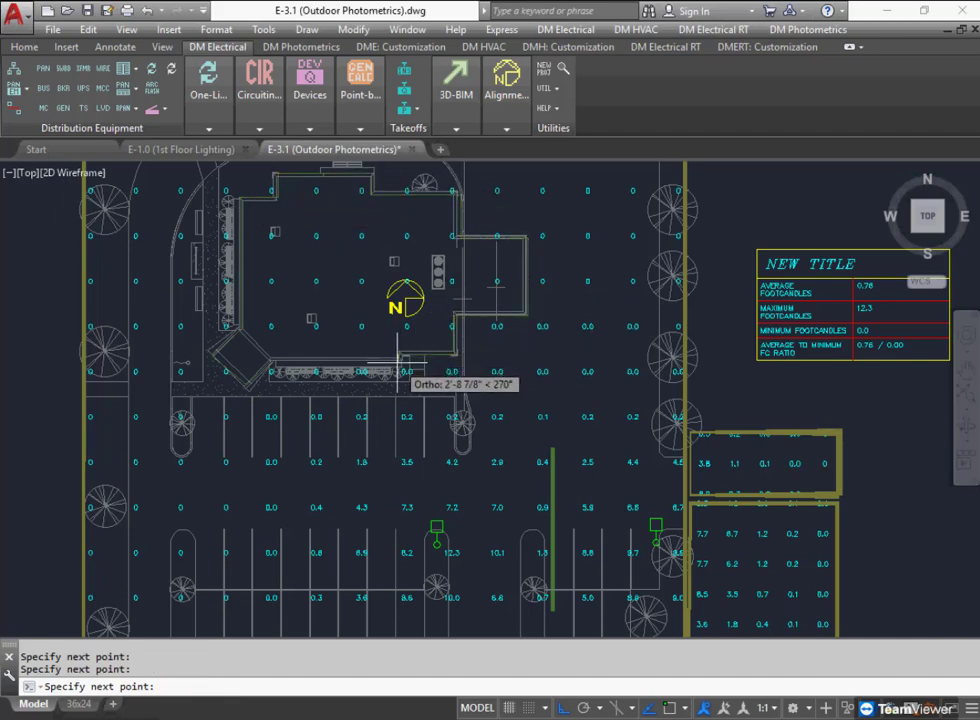
{"action": "left_click", "coordinate": [397, 362]}
{"action": "key", "text": "Return"}
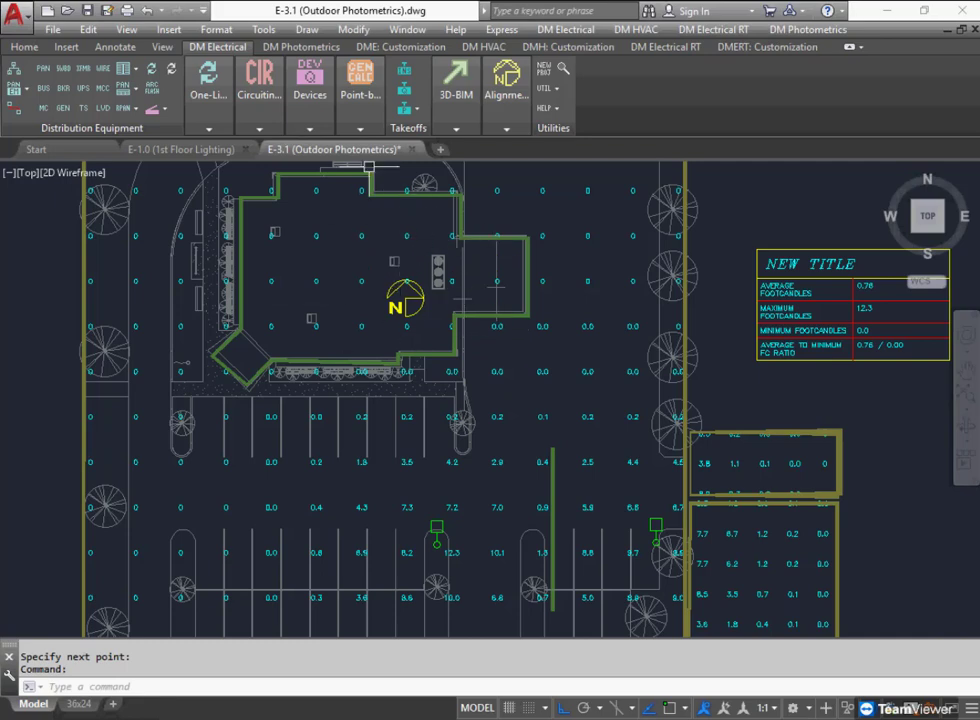
Move the pole light from its parking island northwest into the parking row just south of the building.
{"action": "left_click", "coordinate": [360, 128]}
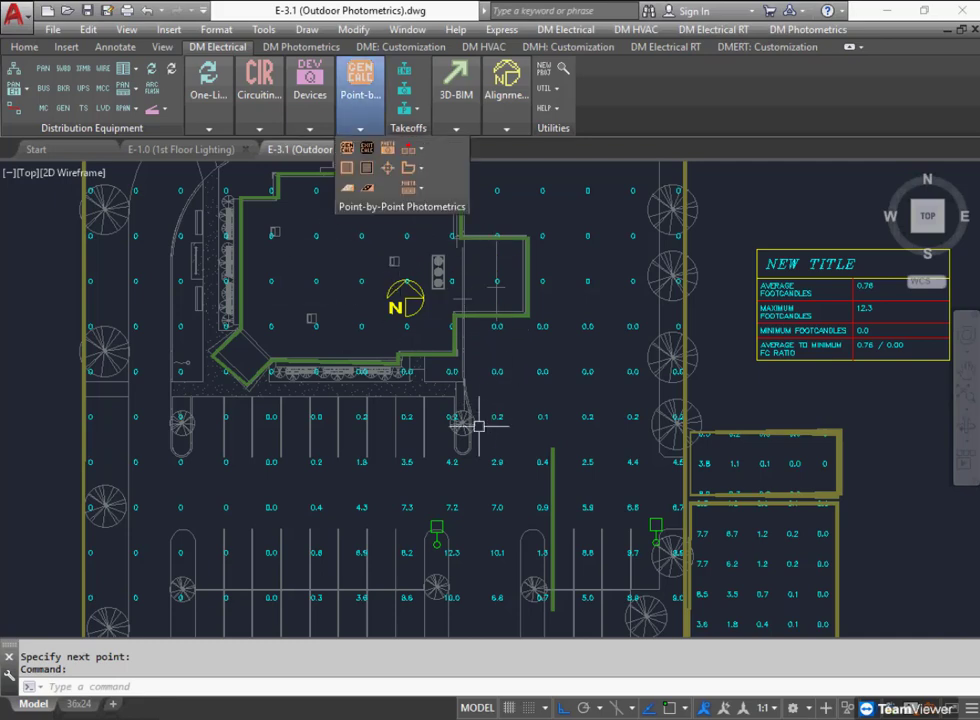
{"action": "type", "text": "m"}
{"action": "key", "text": "Return"}
{"action": "left_click", "coordinate": [440, 524]}
{"action": "key", "text": "Return"}
{"action": "left_click", "coordinate": [520, 517]}
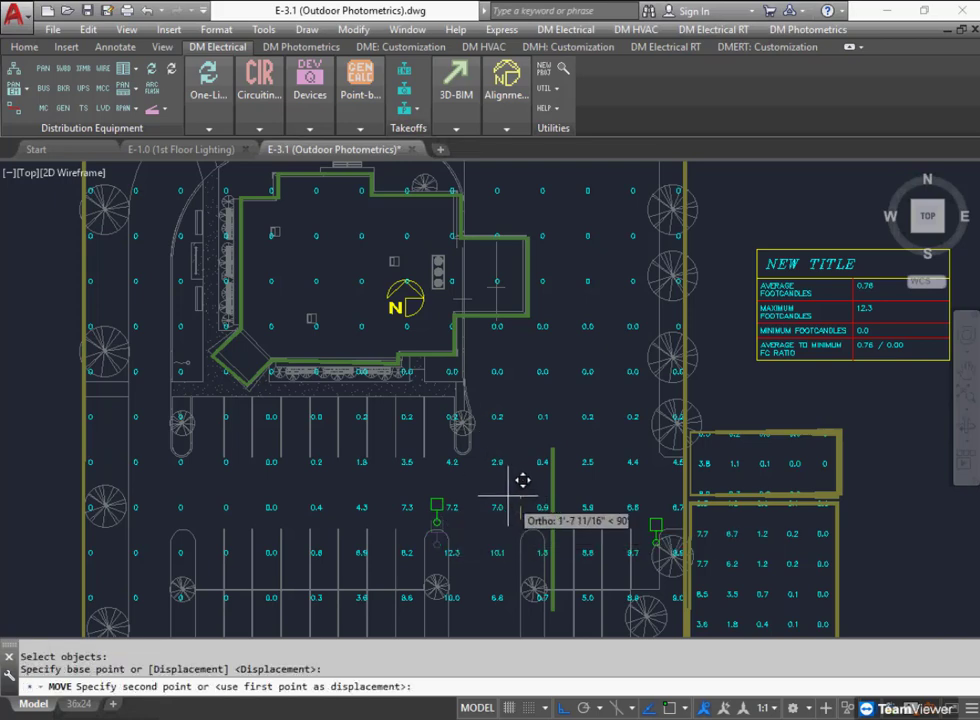
{"action": "key", "text": "F8"}
{"action": "left_click", "coordinate": [492, 390]}
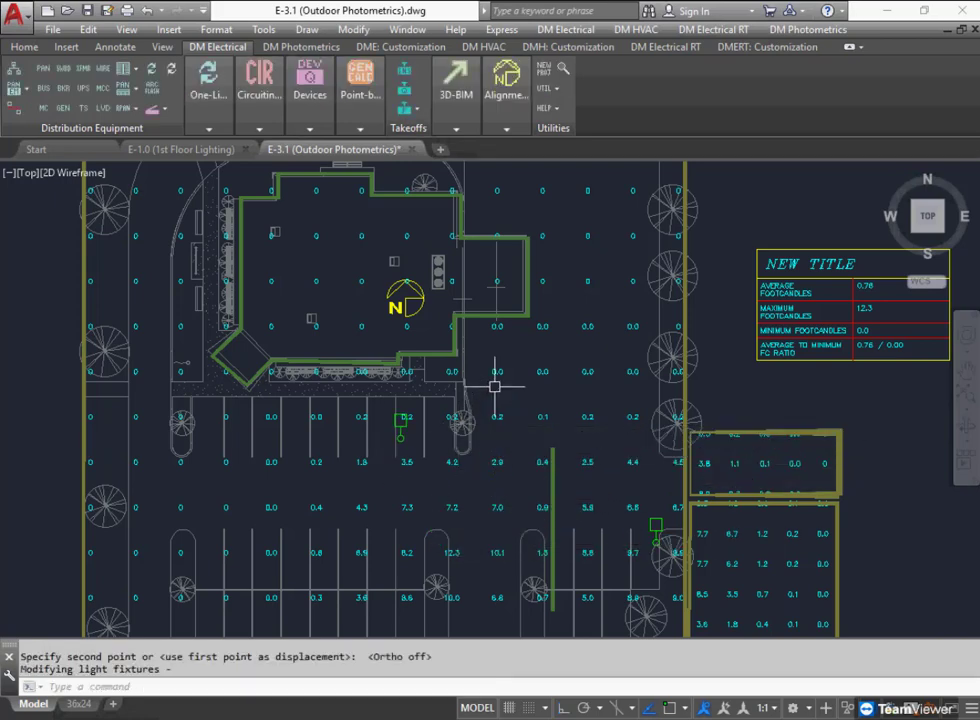
Move the same pole light northeast to just south of the building's east projection.
{"action": "type", "text": "m"}
{"action": "key", "text": "Return"}
{"action": "left_click", "coordinate": [401, 420]}
{"action": "key", "text": "Return"}
{"action": "left_click", "coordinate": [503, 422]}
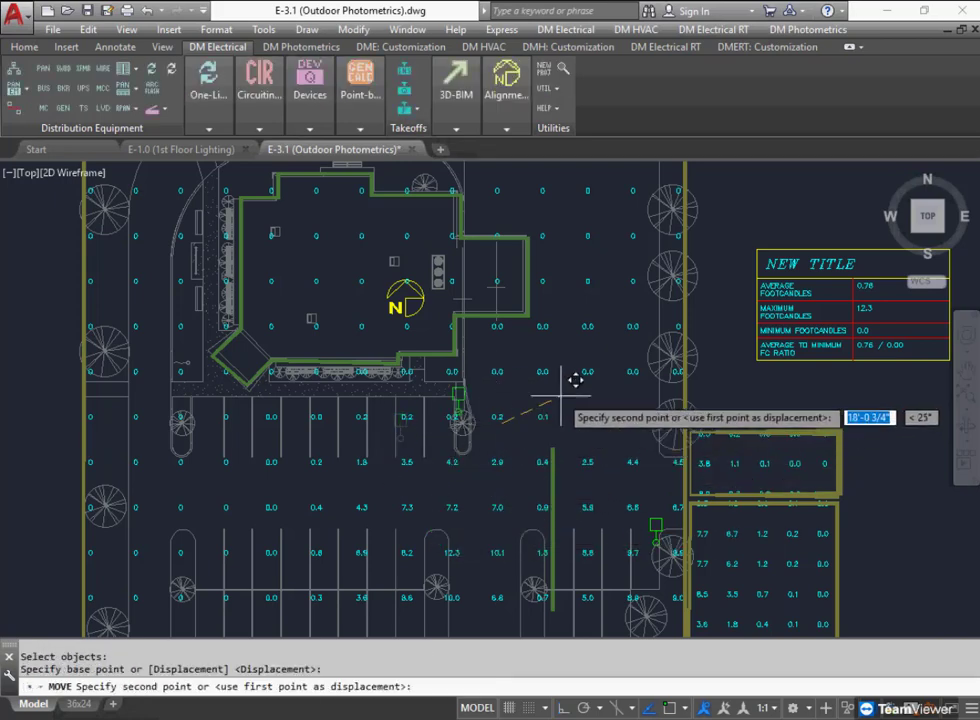
{"action": "left_click", "coordinate": [605, 329]}
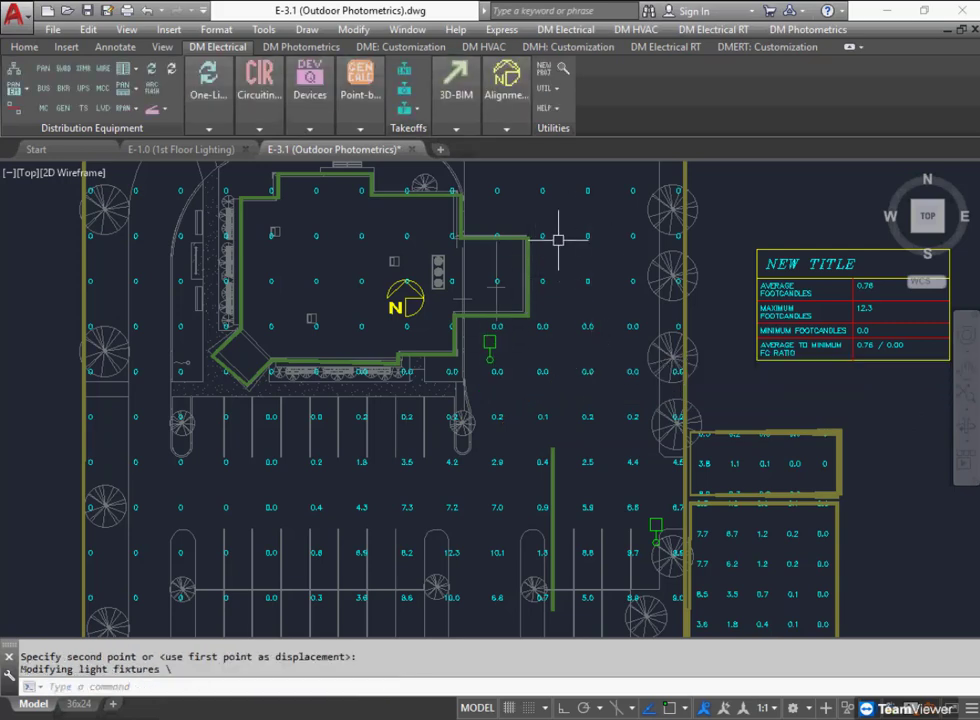
Recalculate the general photometrics with footcandle contours shown on the drawing and Single reflections.
{"action": "left_click", "coordinate": [360, 128]}
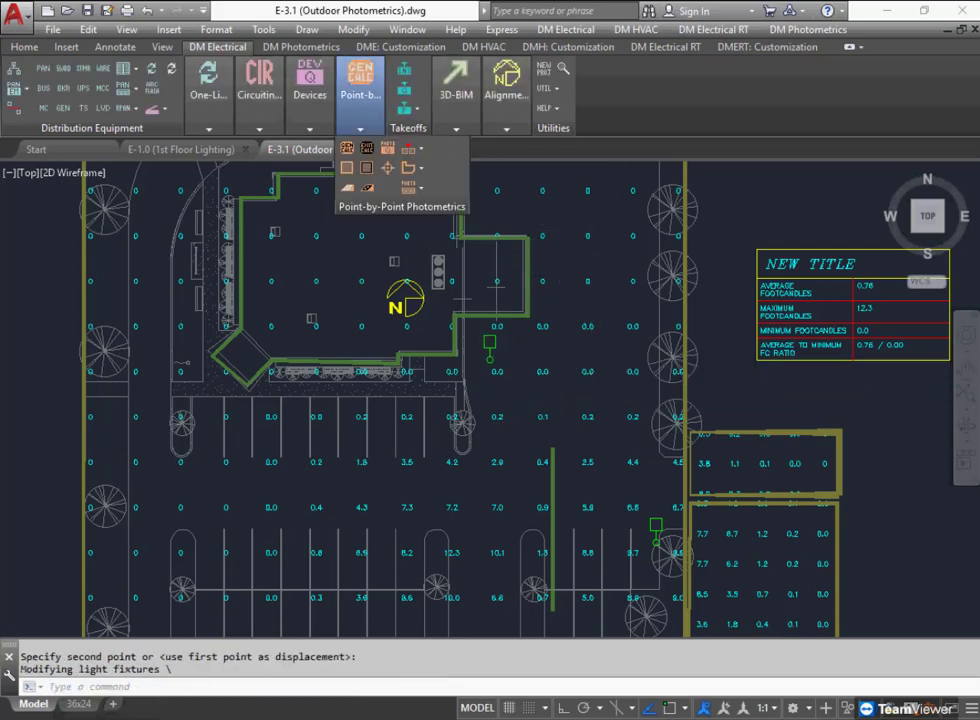
{"action": "left_click", "coordinate": [347, 148]}
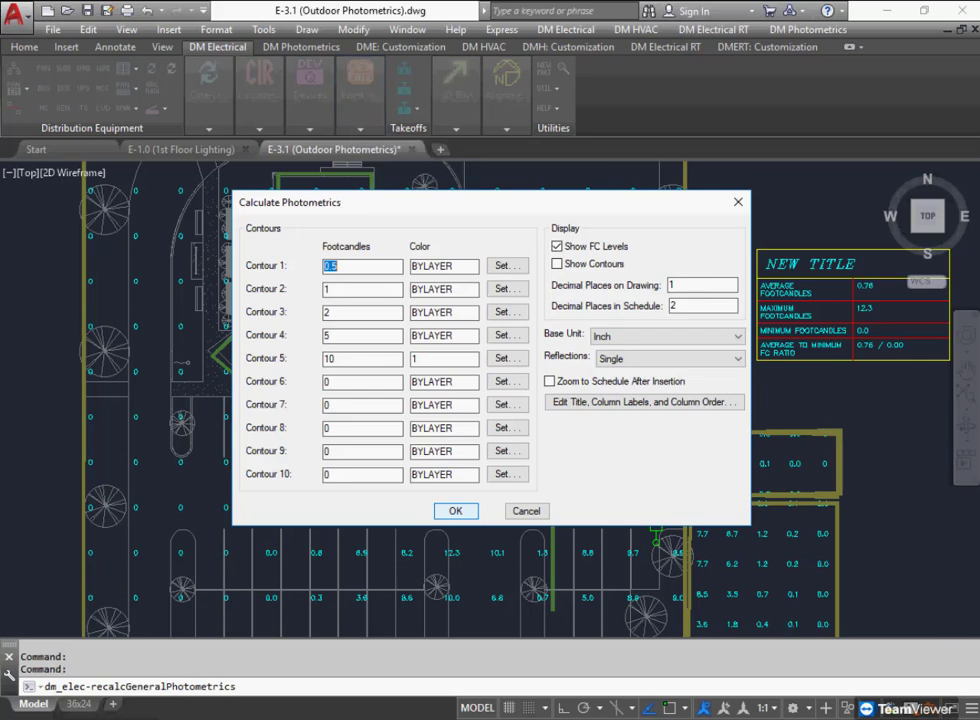
{"action": "left_click", "coordinate": [557, 263]}
{"action": "left_click", "coordinate": [455, 510]}
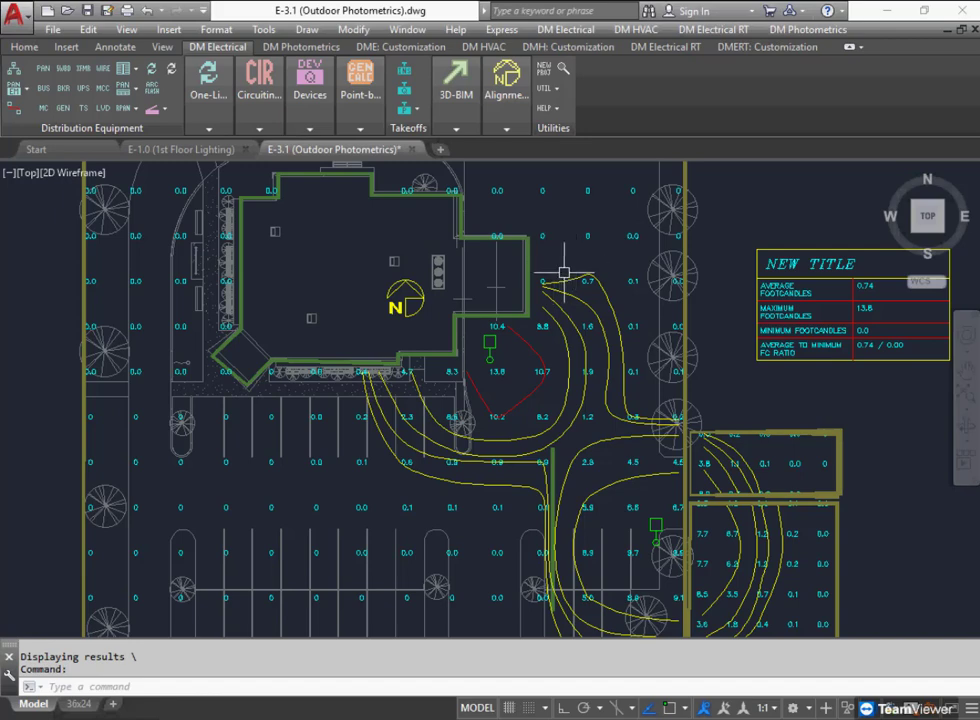
Insert a rectangular photometric solid from elevation 9 to 10 with reflectance 0.5, south of the moved pole light and ending at the wall.
{"action": "scroll", "coordinate": [464, 349], "scroll_direction": "up", "scroll_amount": 3}
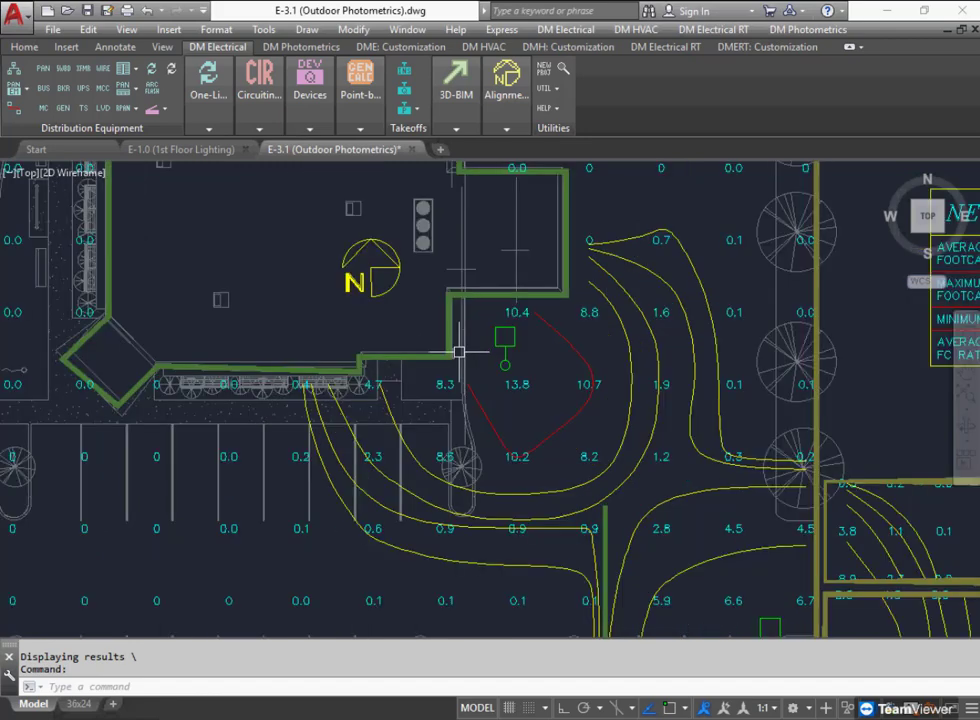
{"action": "left_click", "coordinate": [259, 128]}
{"action": "left_click", "coordinate": [360, 128]}
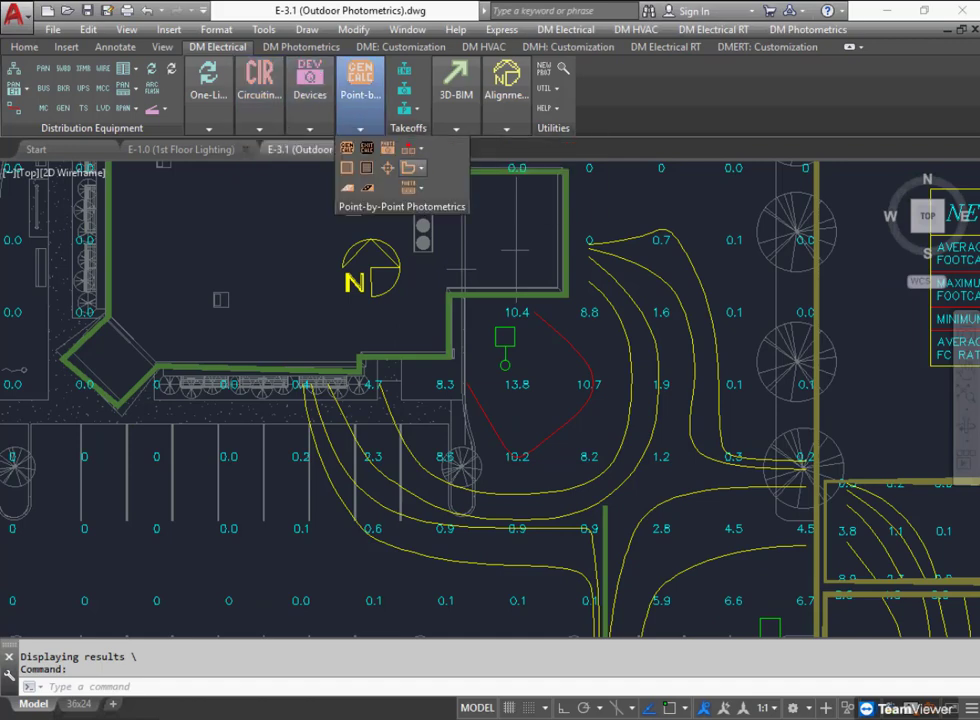
{"action": "left_click", "coordinate": [350, 150]}
{"action": "left_click", "coordinate": [416, 199]}
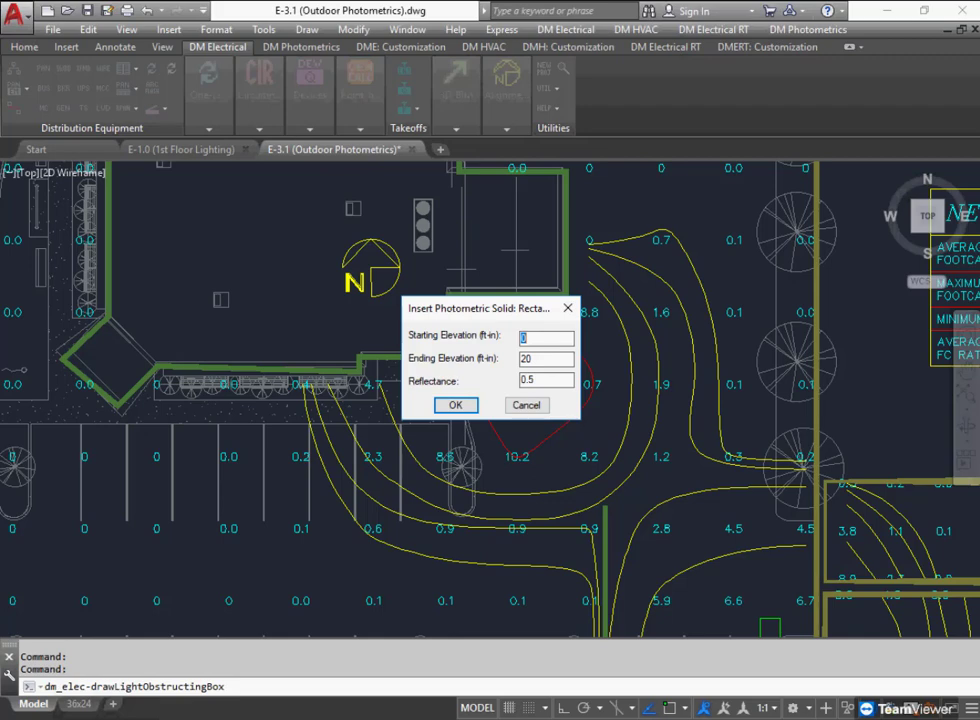
{"action": "type", "text": "9"}
{"action": "key", "text": "Tab"}
{"action": "type", "text": "10"}
{"action": "key", "text": "Return"}
{"action": "left_click", "coordinate": [422, 428]}
{"action": "left_click", "coordinate": [610, 511]}
Recalculate the general photometrics to include the new rectangular solid.
{"action": "left_click", "coordinate": [360, 98]}
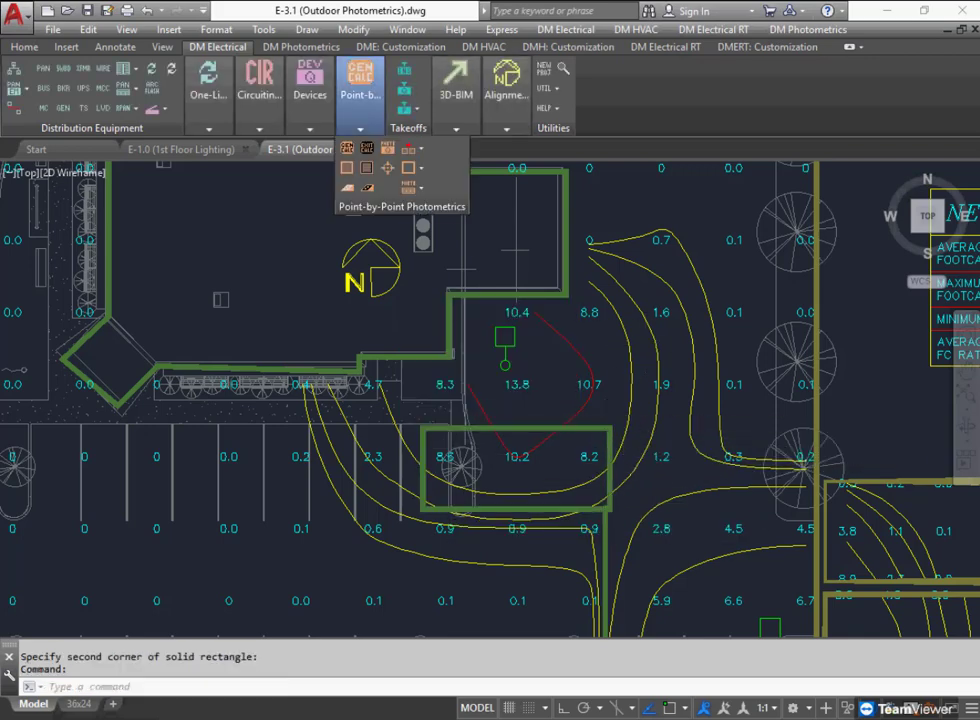
{"action": "left_click", "coordinate": [348, 149]}
{"action": "left_click", "coordinate": [455, 510]}
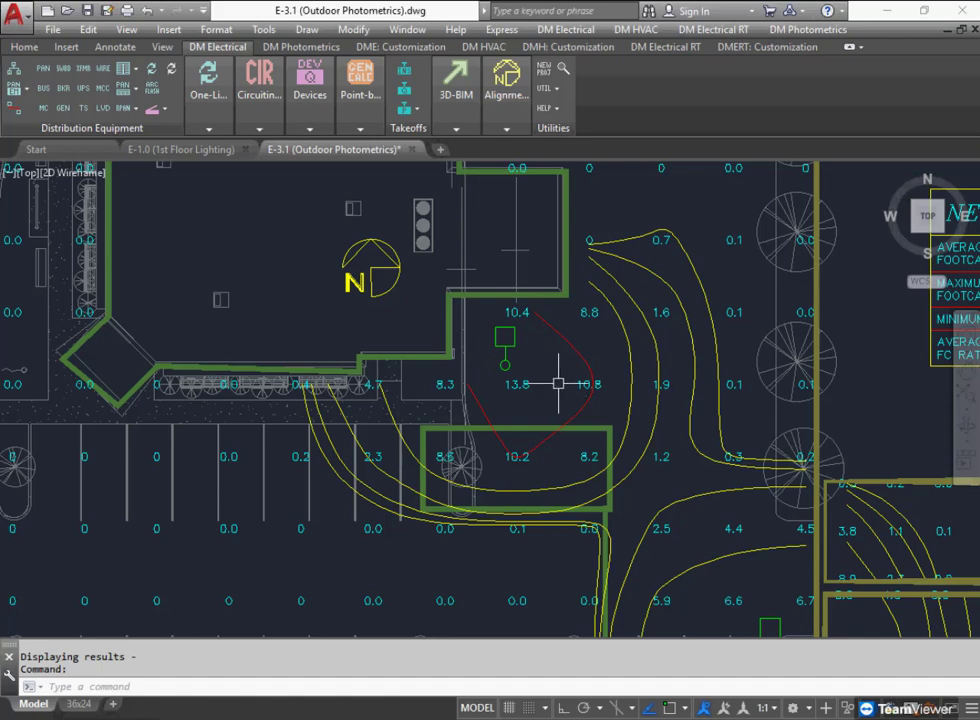
Insert a four-sided photometric mask around two calculation points east of the building's east projection.
{"action": "left_click", "coordinate": [360, 128]}
{"action": "left_click", "coordinate": [421, 167]}
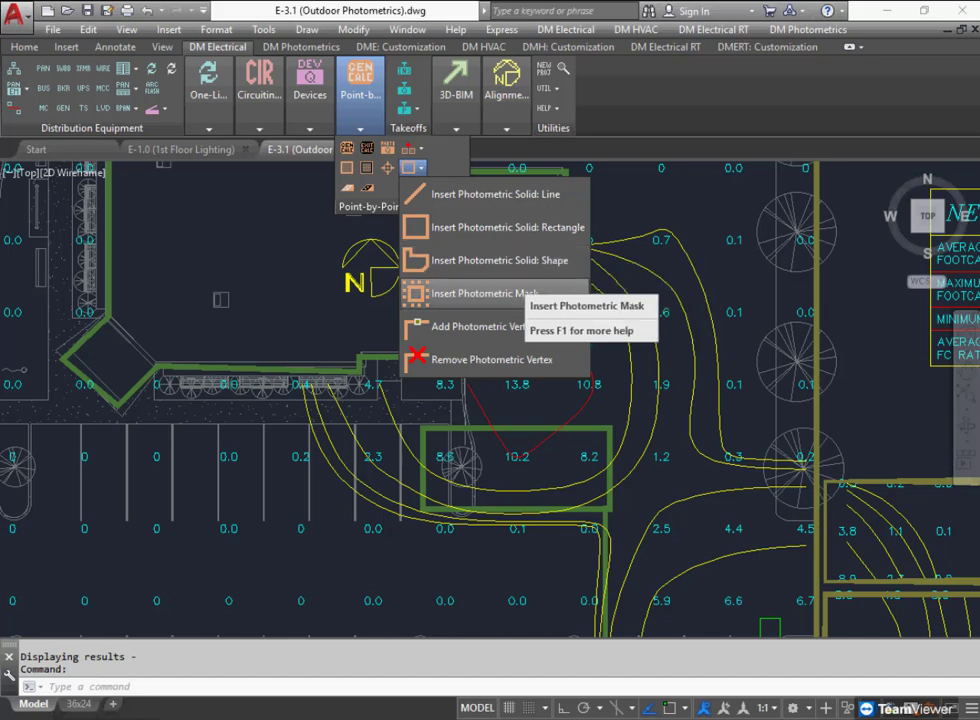
{"action": "left_click", "coordinate": [415, 292]}
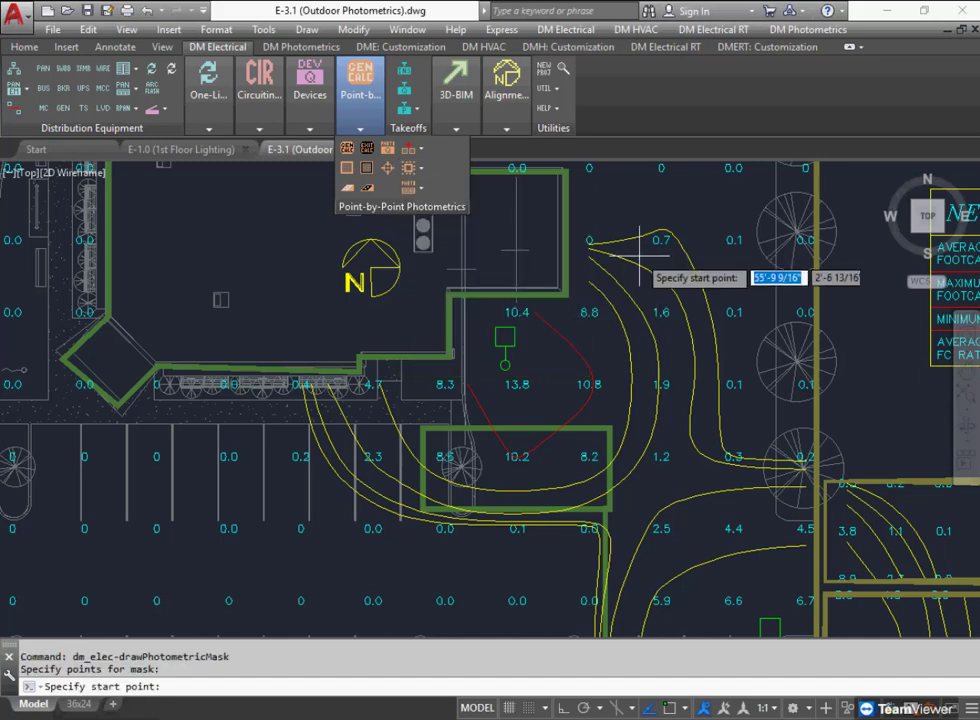
{"action": "left_click", "coordinate": [630, 332]}
{"action": "left_click", "coordinate": [684, 332]}
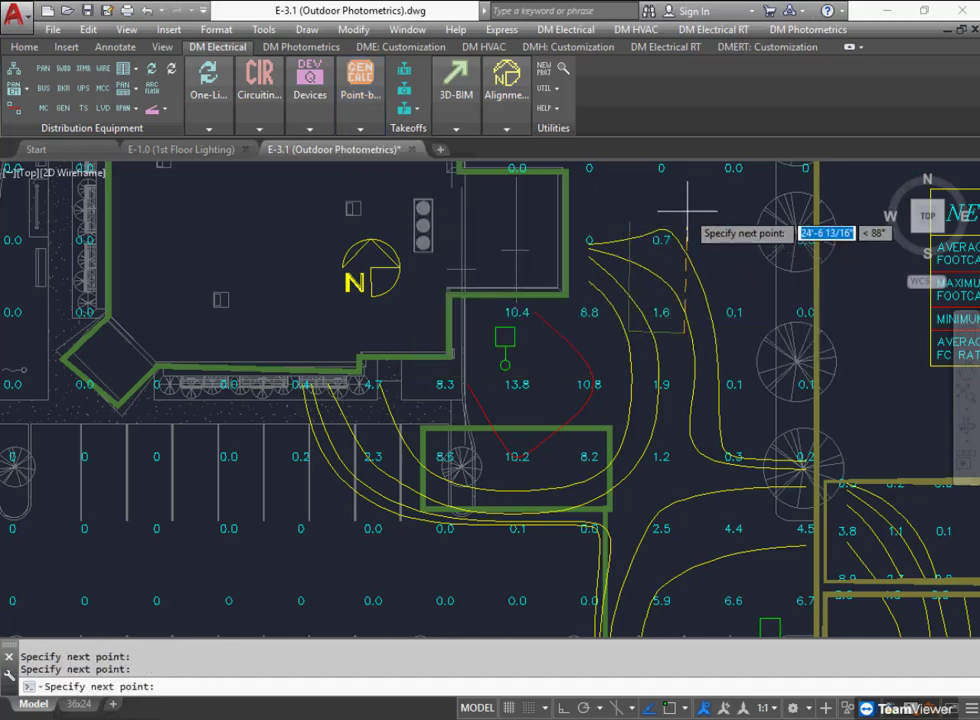
{"action": "left_click", "coordinate": [688, 211]}
{"action": "key", "text": "Return"}
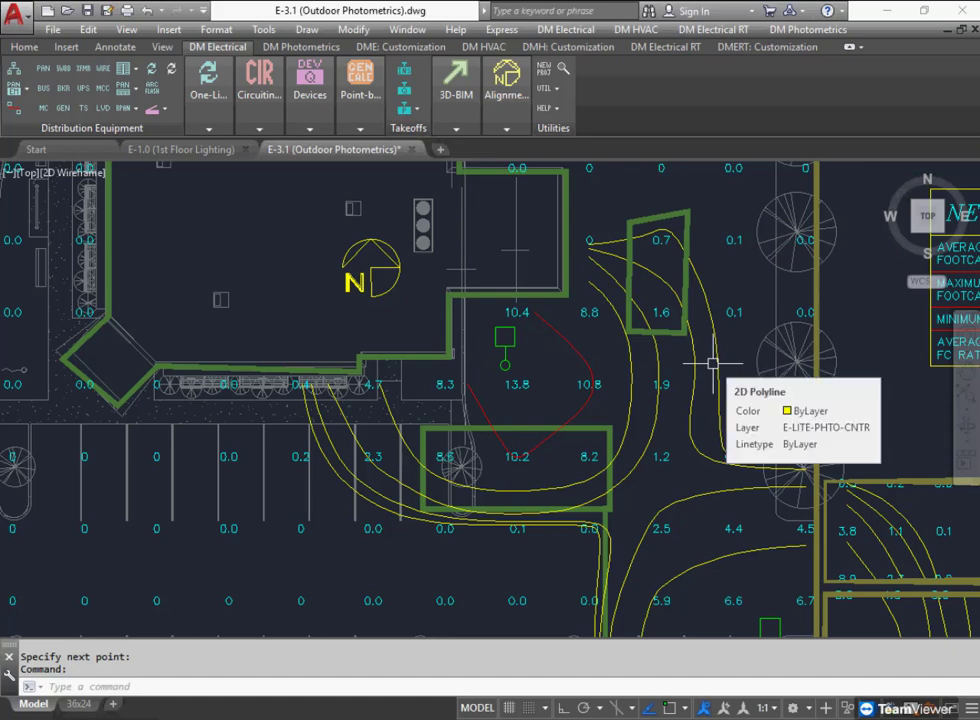
Recalculate the general photometrics to apply the photometric mask.
{"action": "left_click", "coordinate": [360, 128]}
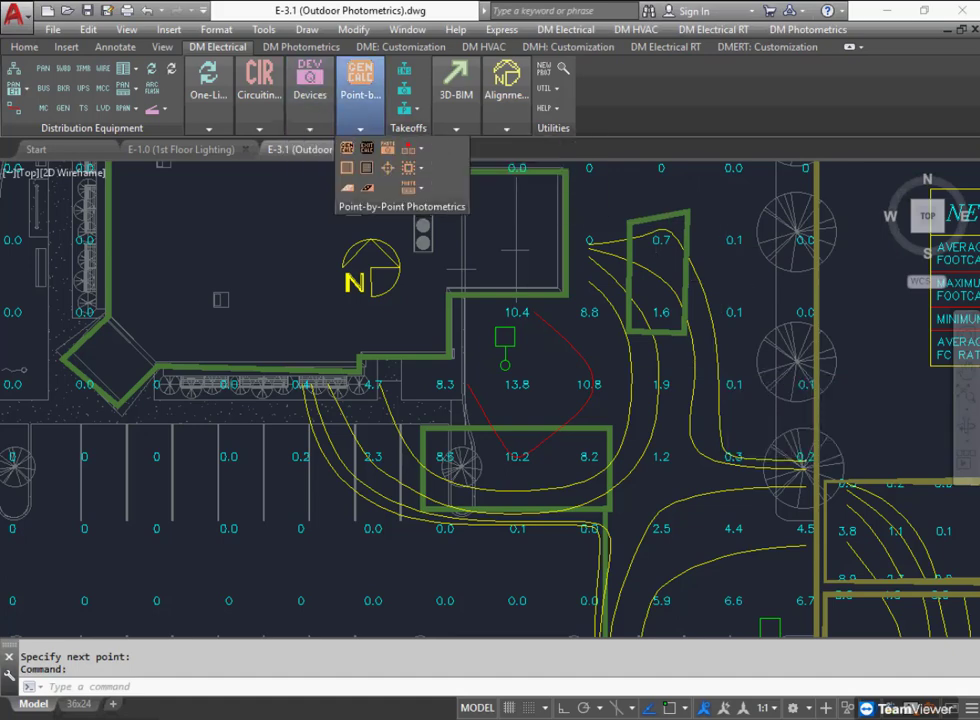
{"action": "left_click", "coordinate": [347, 147]}
{"action": "left_click", "coordinate": [457, 510]}
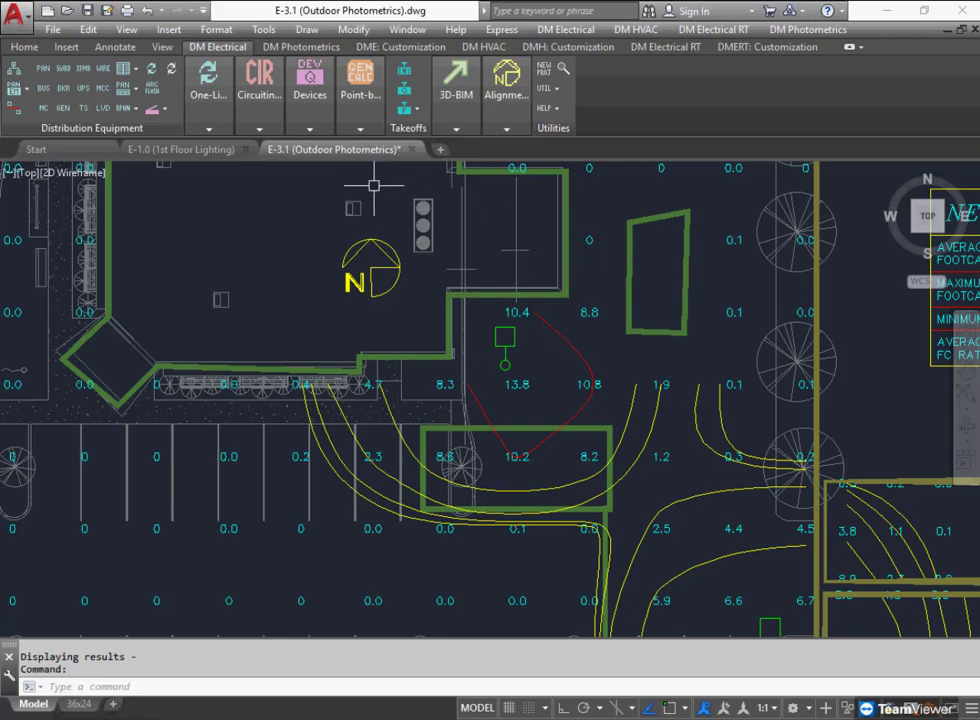
Stretch the inner corner of the building solid's stepped south wall northward into the building.
{"action": "left_click", "coordinate": [360, 128]}
{"action": "left_click", "coordinate": [418, 168]}
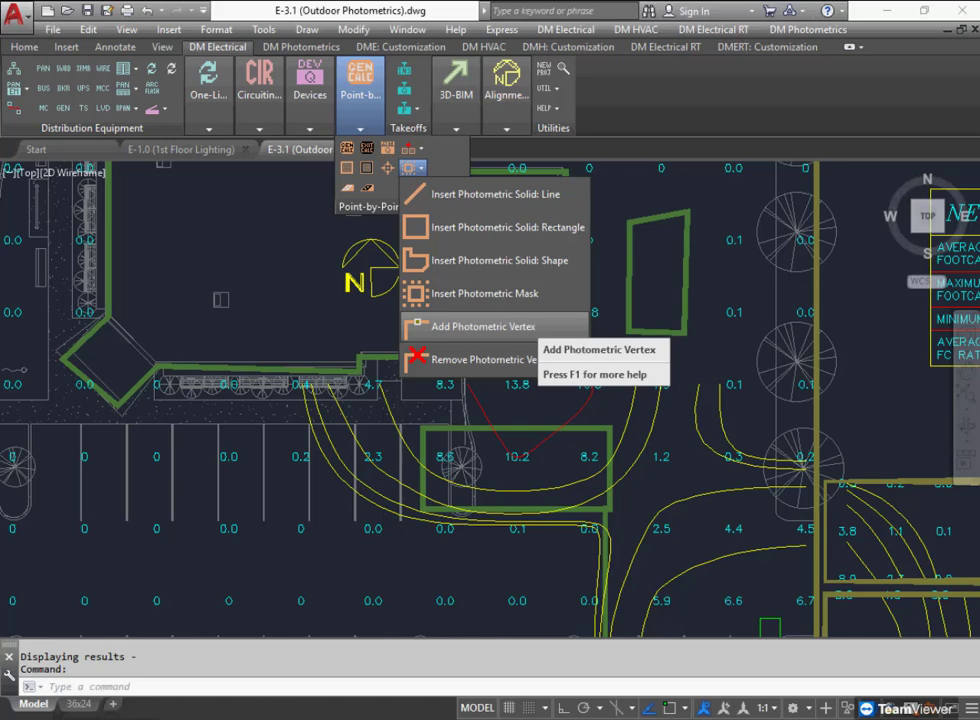
{"action": "left_click", "coordinate": [324, 339]}
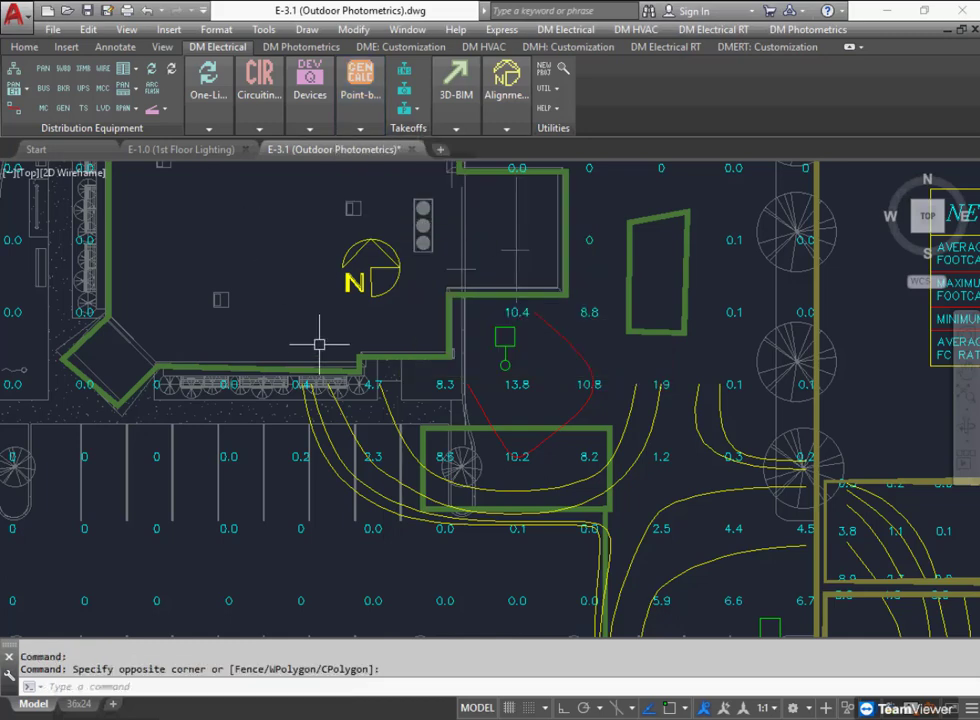
{"action": "left_click", "coordinate": [400, 358]}
{"action": "left_click", "coordinate": [405, 356]}
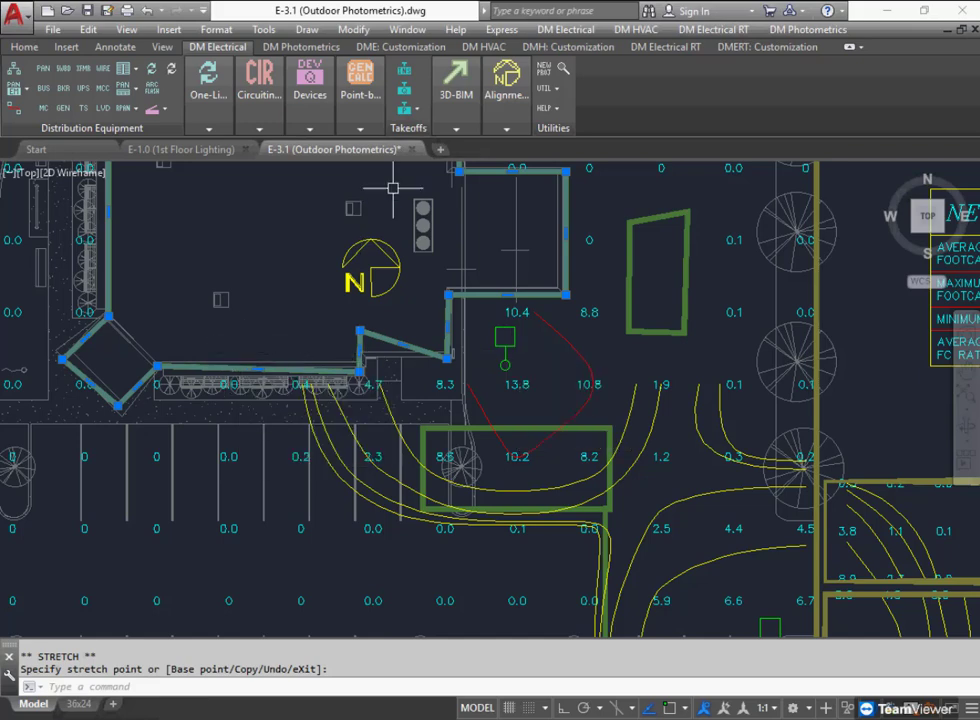
Add a photometric vertex along the building solid's long south wall and place it north of the wall, inside the building.
{"action": "left_click", "coordinate": [360, 128]}
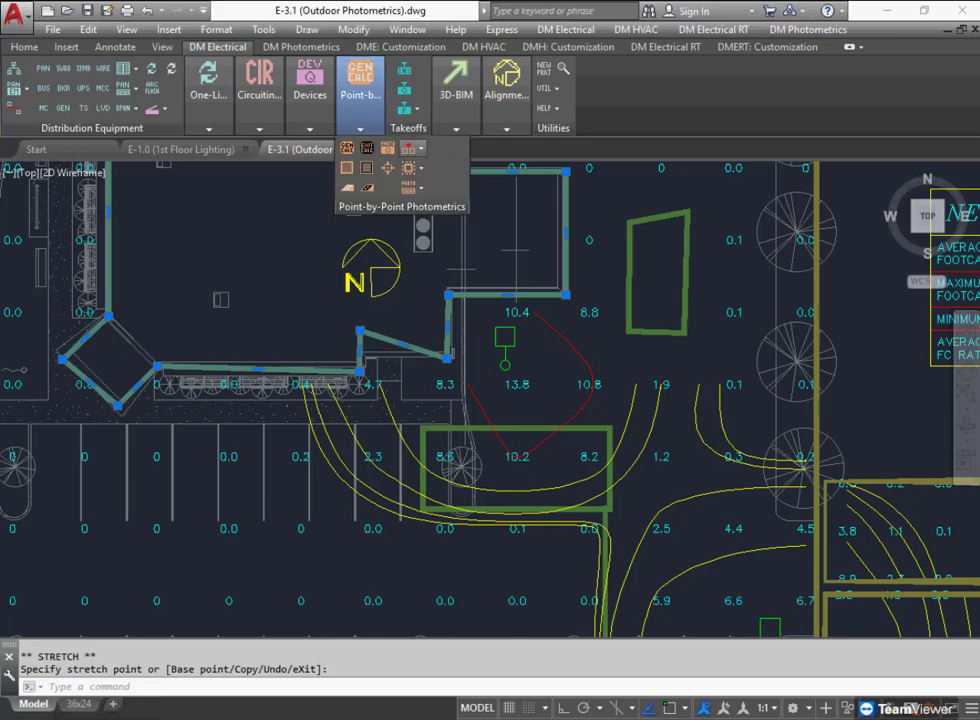
{"action": "left_click", "coordinate": [421, 168]}
{"action": "left_click", "coordinate": [482, 326]}
{"action": "left_click", "coordinate": [281, 368]}
{"action": "left_click", "coordinate": [281, 317]}
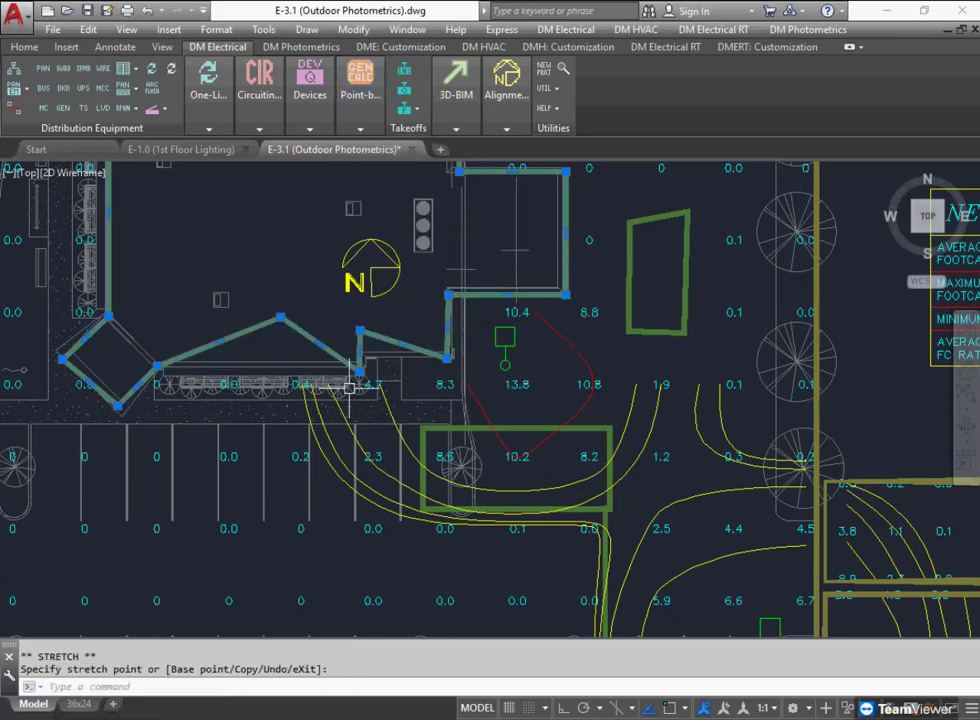
{"action": "key", "text": "Escape"}
Aim the pole light beside the building towards the calculation point to its east, south of the mask.
{"action": "left_click", "coordinate": [360, 128]}
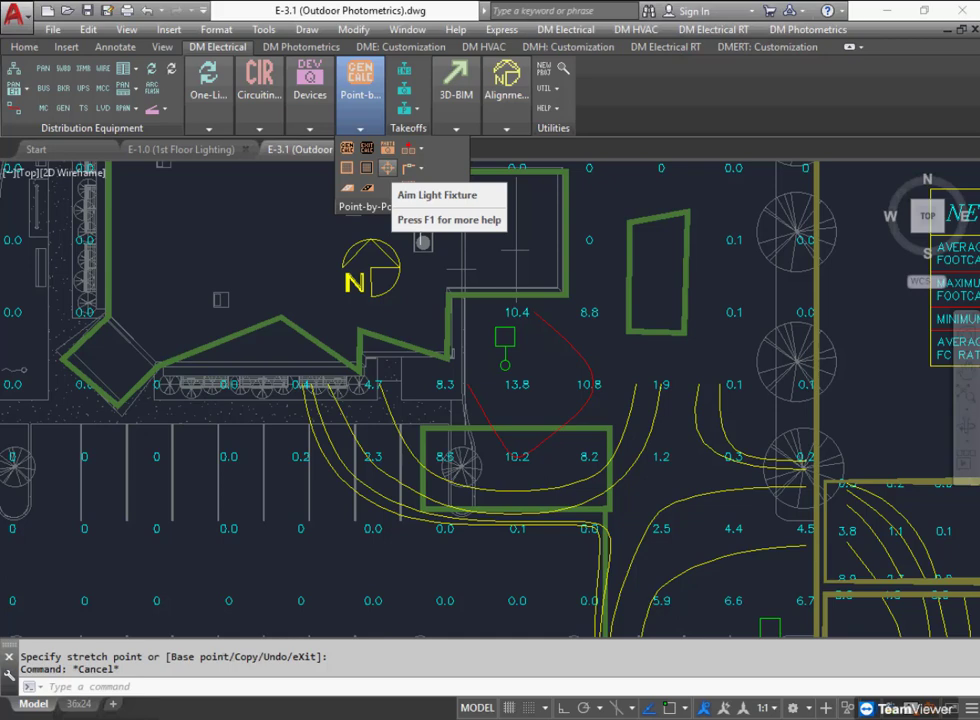
{"action": "left_click", "coordinate": [387, 168]}
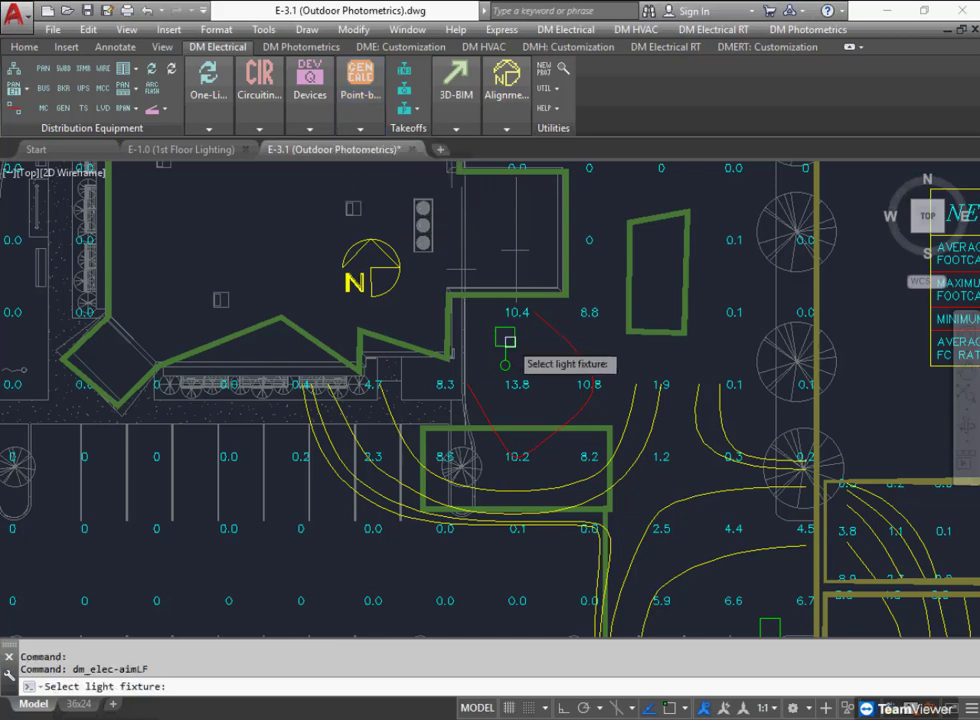
{"action": "left_click", "coordinate": [505, 337]}
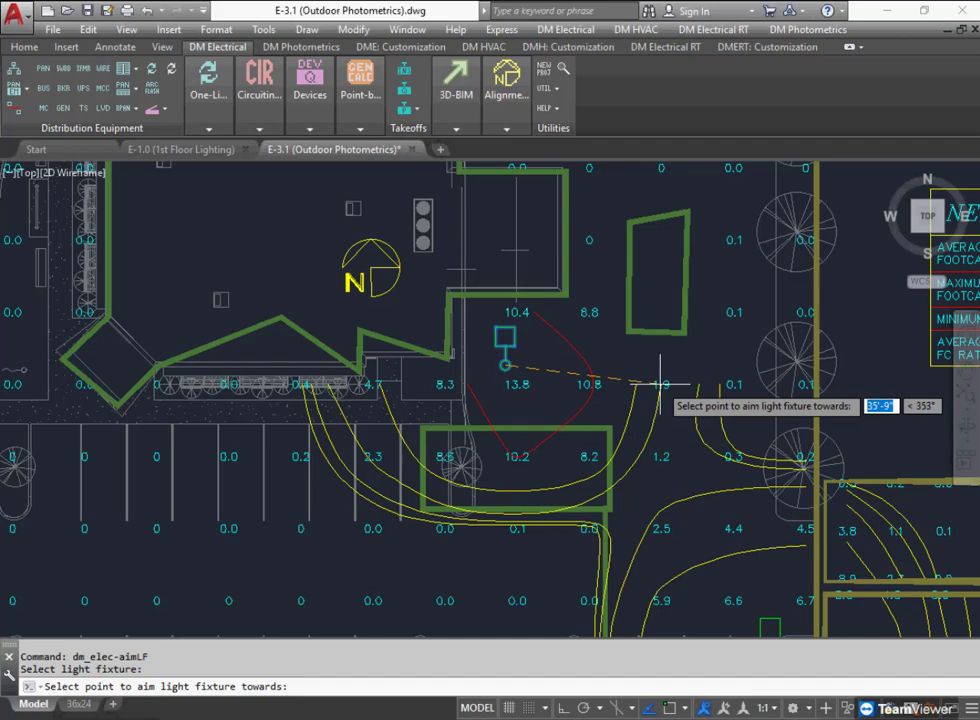
{"action": "left_click", "coordinate": [660, 383]}
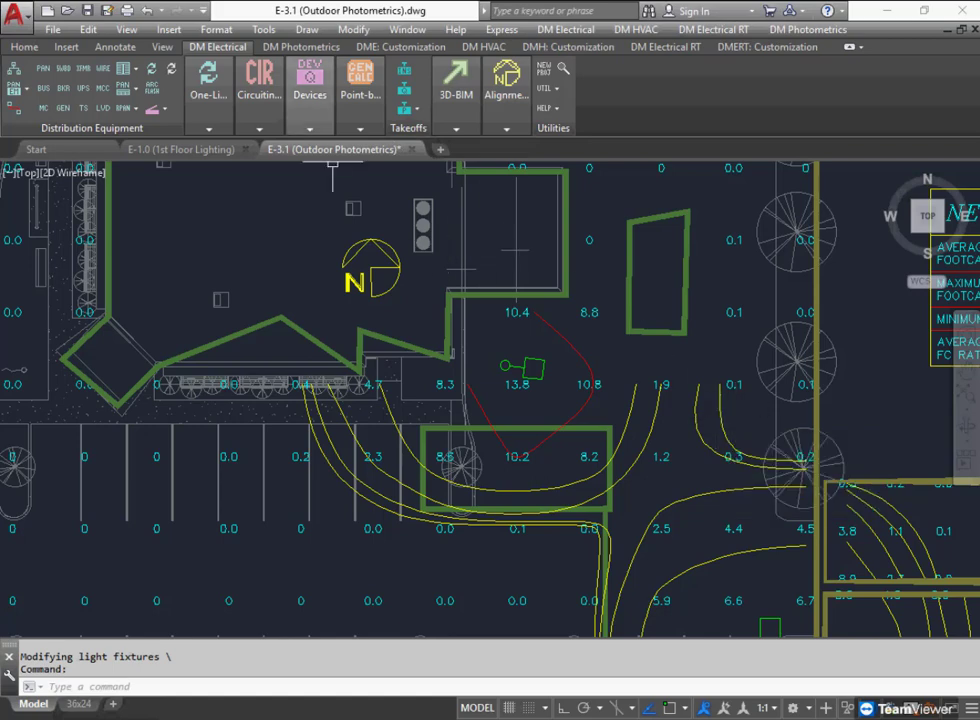
Query the aimed pole light to check its photometric tilt and roll.
{"action": "left_click", "coordinate": [309, 128]}
{"action": "left_click", "coordinate": [301, 165]}
{"action": "left_click", "coordinate": [518, 369]}
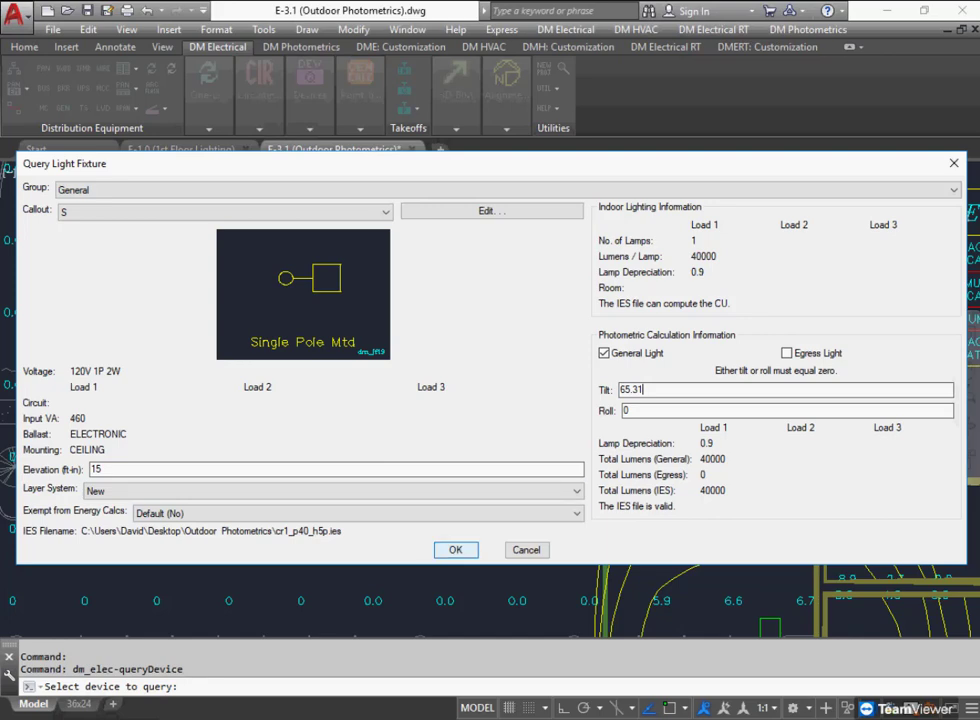
{"action": "key", "text": "Return"}
Recalculate the general photometrics for the aimed pole light, with contours shown and Single reflections.
{"action": "left_click", "coordinate": [309, 128]}
{"action": "left_click", "coordinate": [360, 128]}
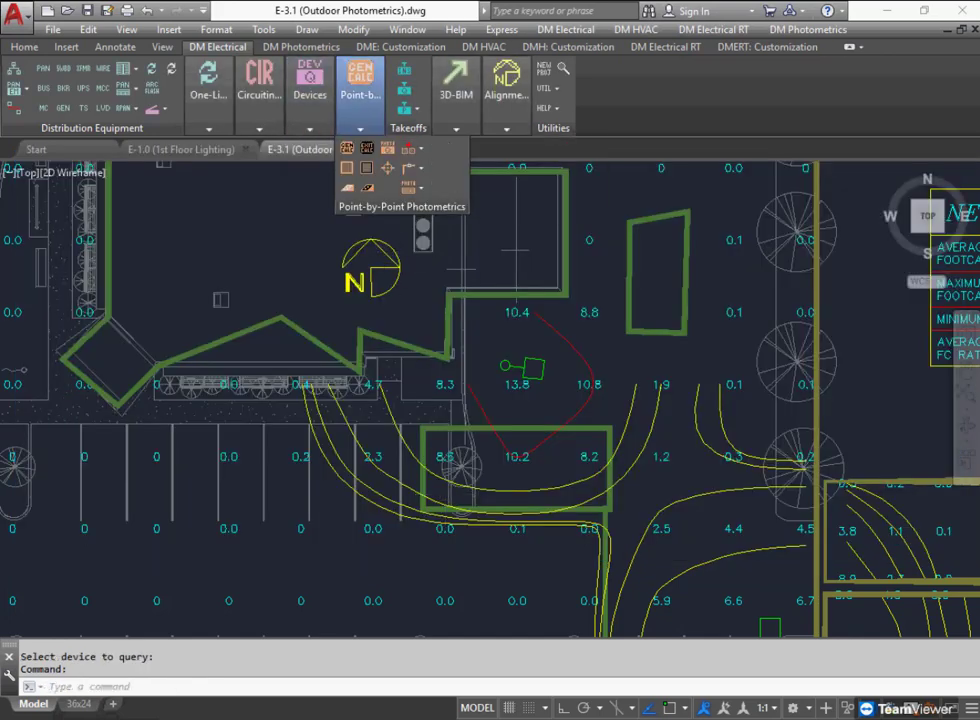
{"action": "left_click", "coordinate": [347, 148]}
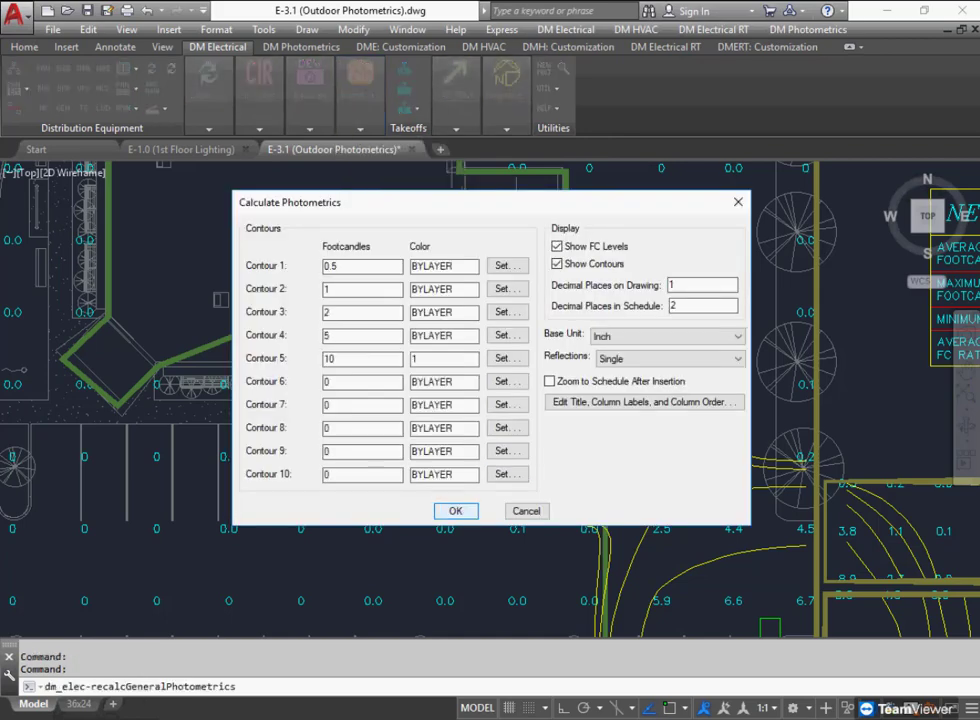
{"action": "left_click", "coordinate": [455, 510]}
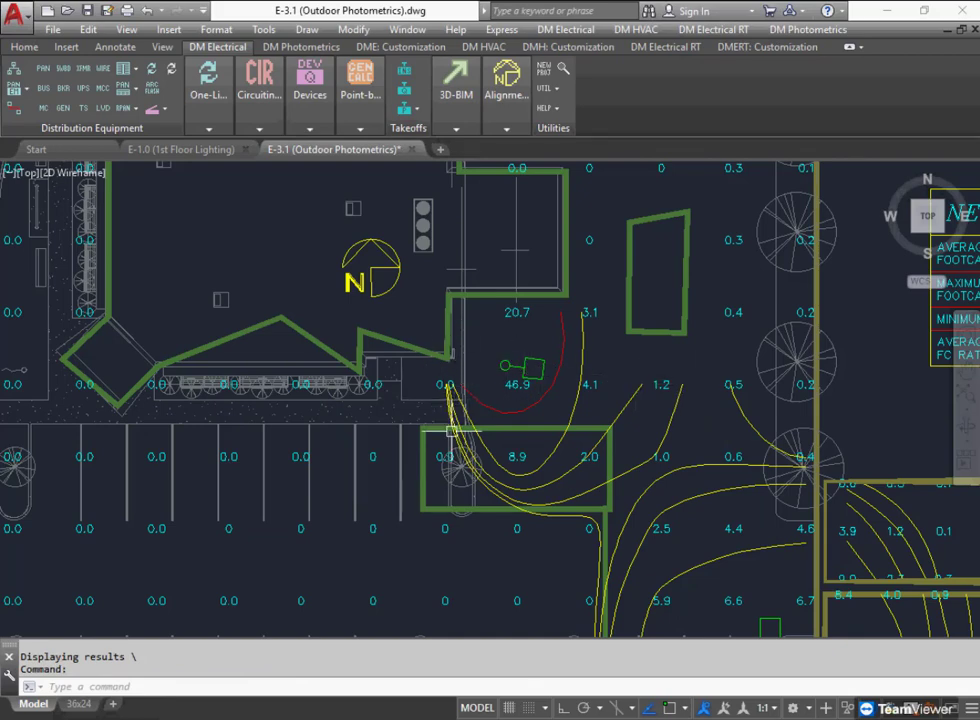
{"action": "mouse_move", "coordinate": [452, 431]}
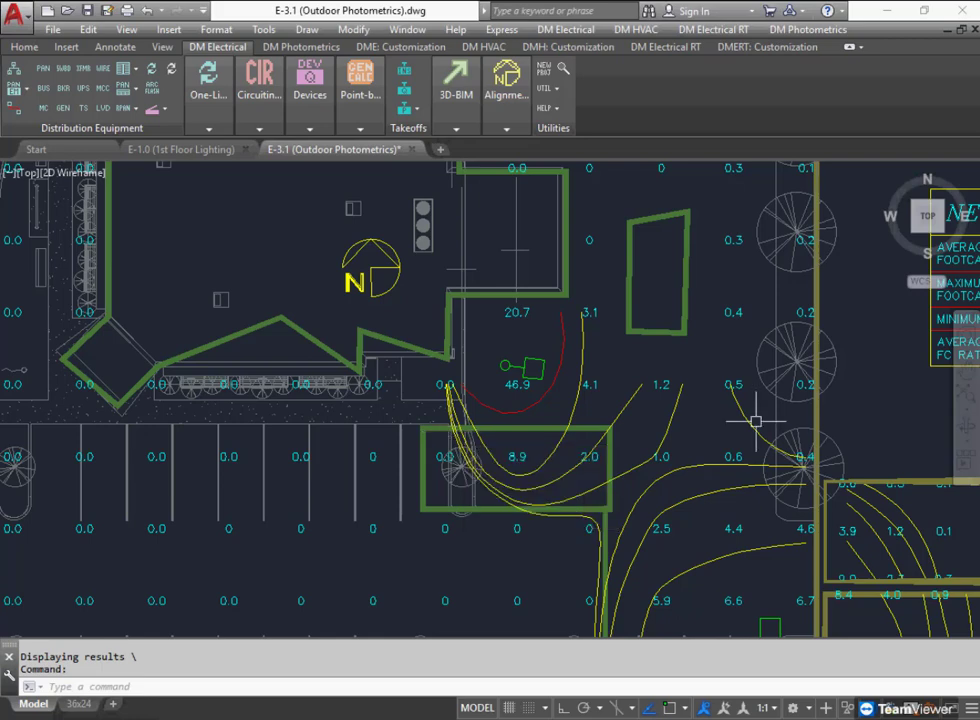
Switch to the E-1.0 (1st Floor Lighting) drawing.
{"action": "left_click", "coordinate": [562, 352]}
{"action": "left_click", "coordinate": [360, 122]}
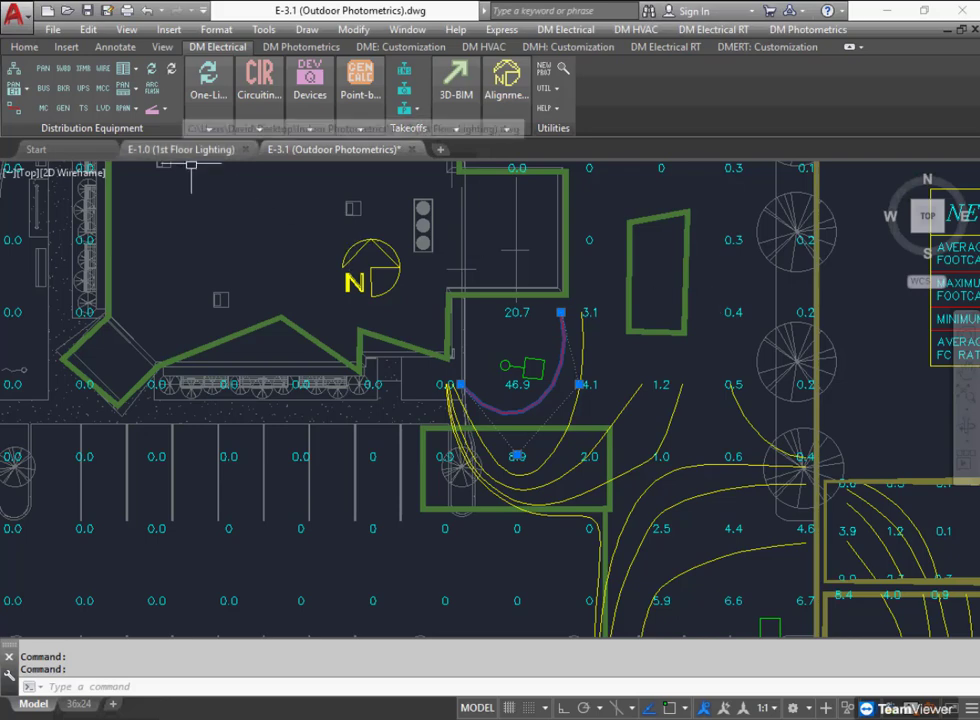
{"action": "left_click", "coordinate": [165, 149]}
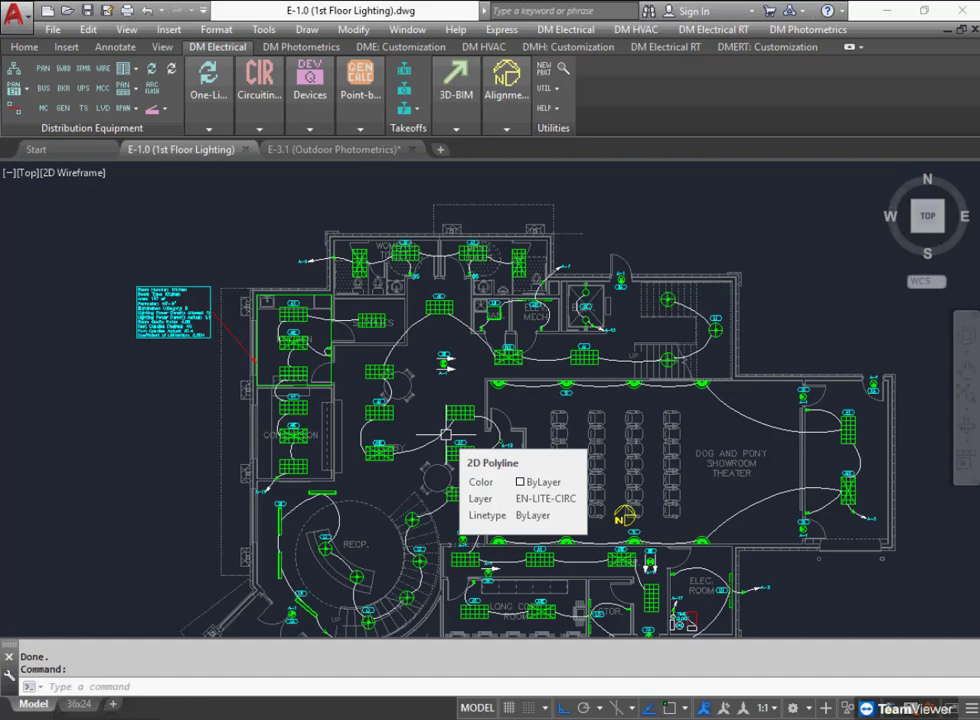
Add the Building and Rooms tools to the DM Electrical ribbon.
{"action": "scroll", "coordinate": [155, 338], "scroll_direction": "up", "scroll_amount": 6}
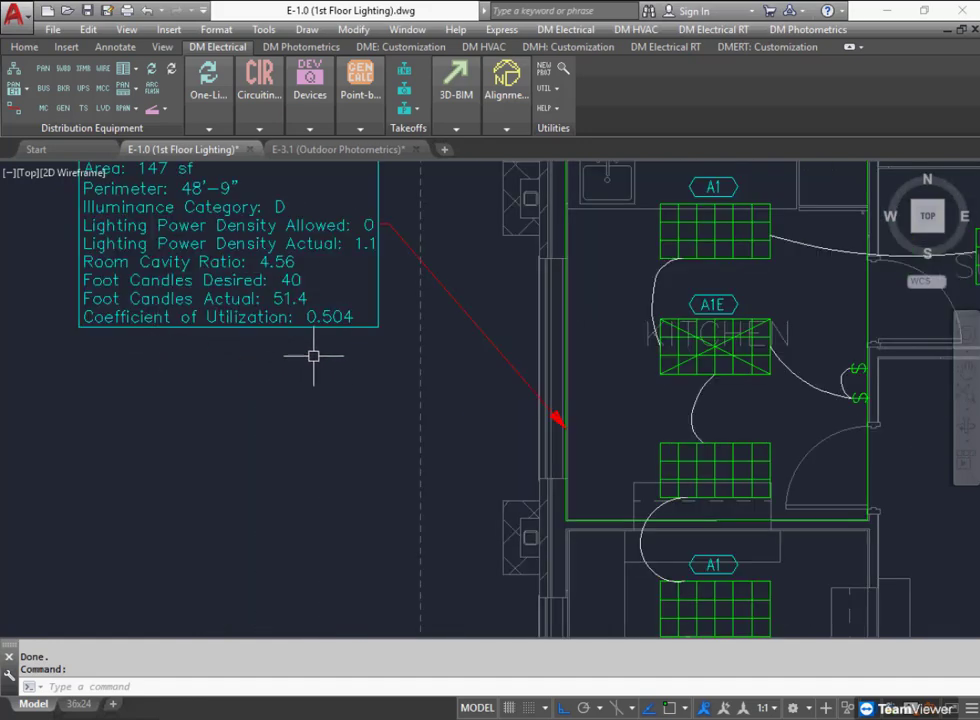
{"action": "scroll", "coordinate": [322, 385], "scroll_direction": "down", "scroll_amount": 3}
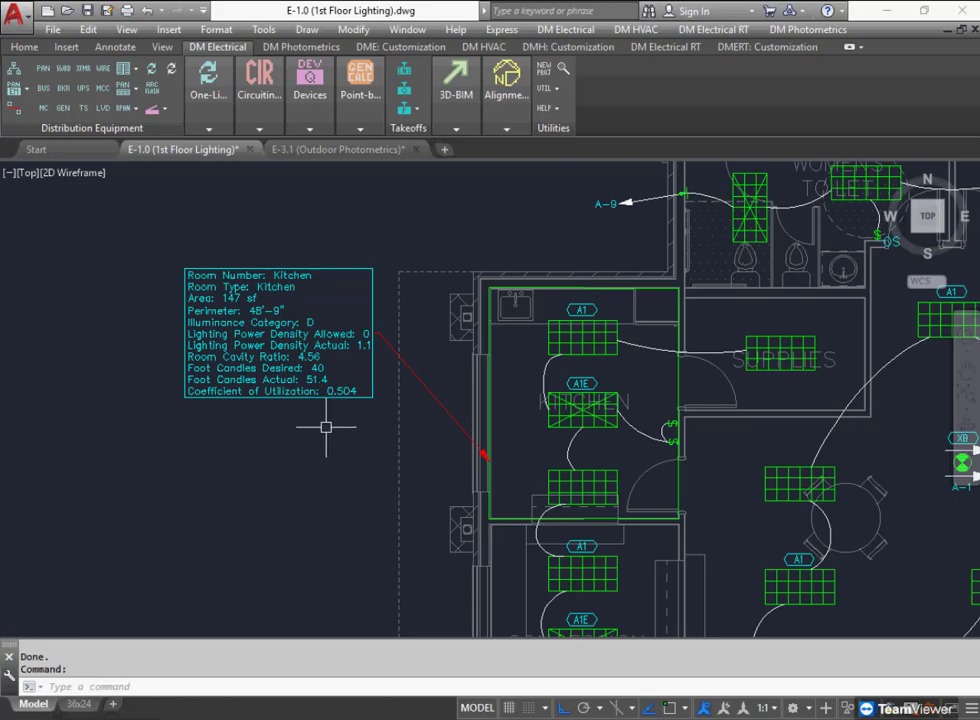
{"action": "mouse_move", "coordinate": [343, 455]}
{"action": "middle_mouse_down"}
{"action": "mouse_move", "coordinate": [317, 389]}
{"action": "mouse_move", "coordinate": [298, 258]}
{"action": "middle_mouse_up"}
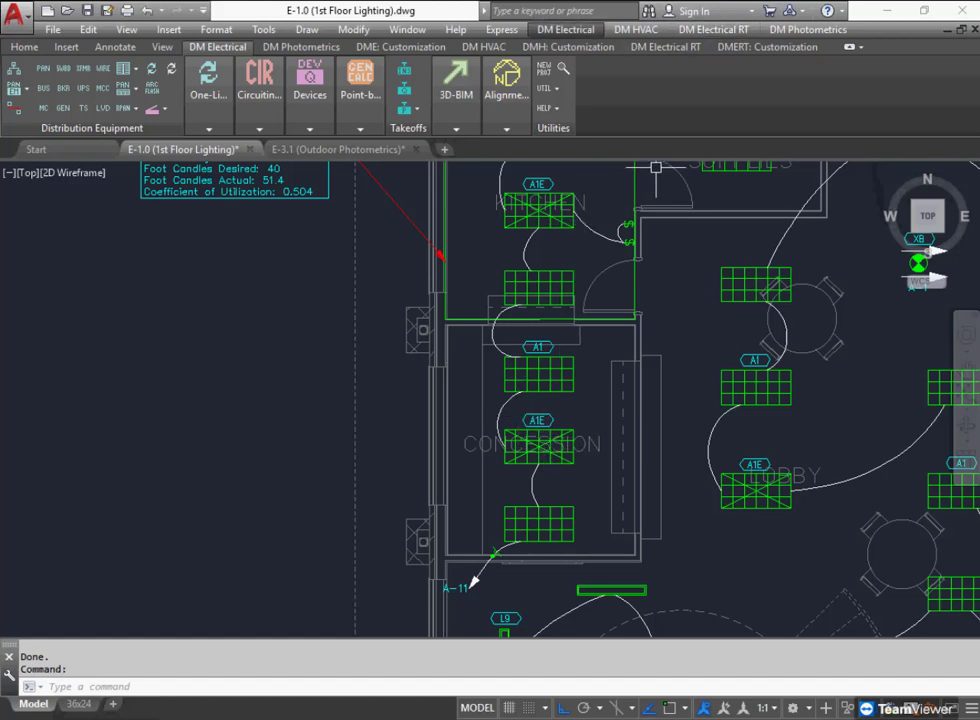
{"action": "right_click", "coordinate": [646, 82]}
{"action": "mouse_move", "coordinate": [694, 114]}
{"action": "left_click", "coordinate": [820, 293]}
Define a new first-floor room with the room number CONCESSION and the room type Dining.
{"action": "left_click", "coordinate": [600, 95]}
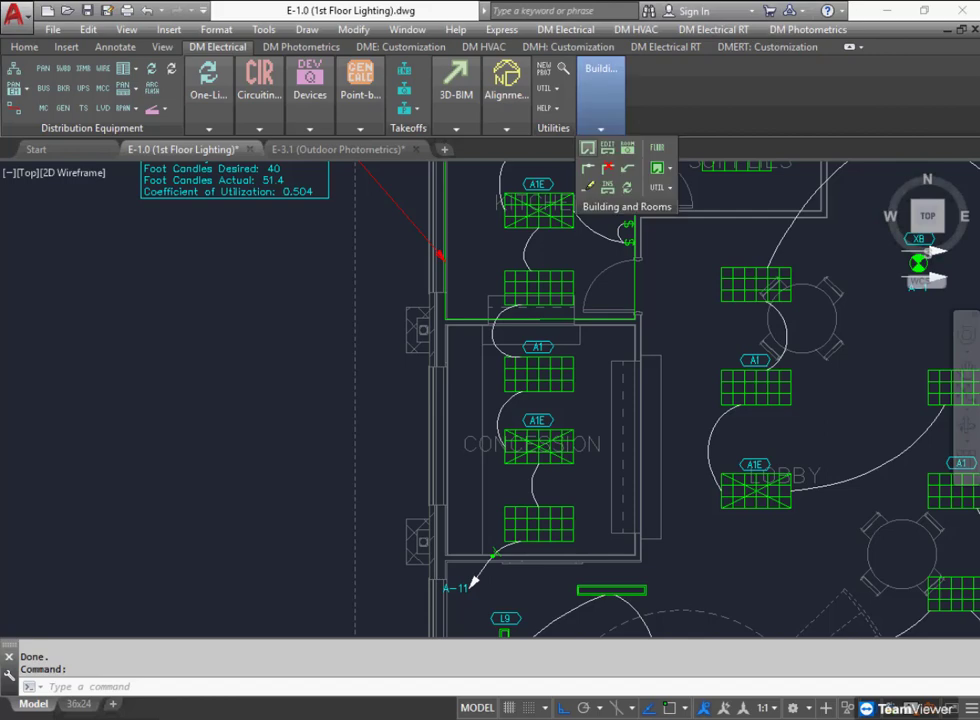
{"action": "left_click", "coordinate": [588, 148]}
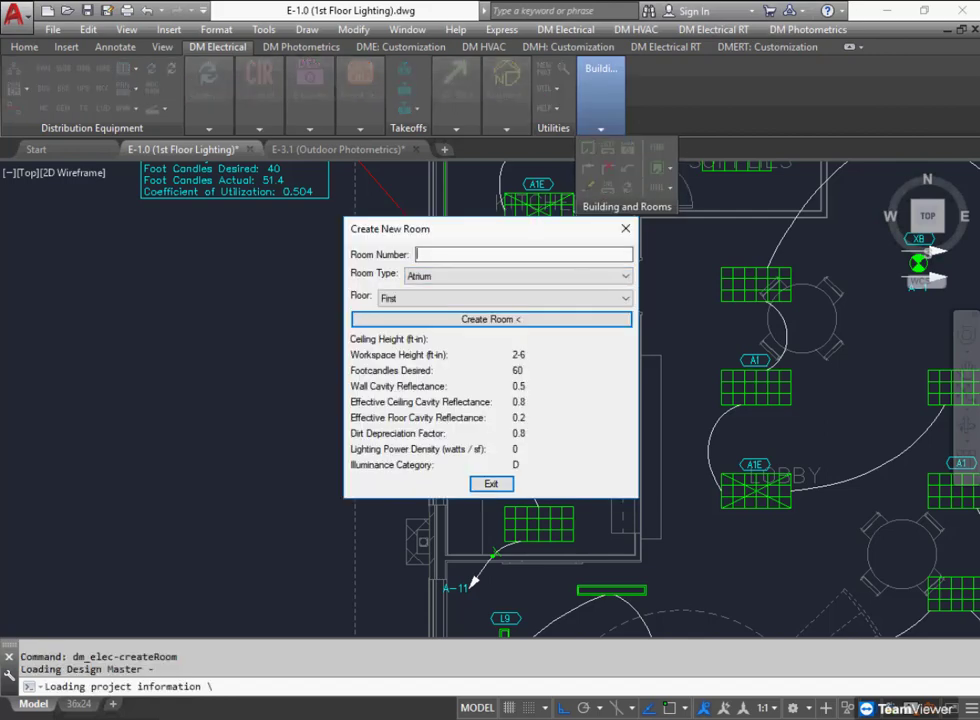
{"action": "left_click_drag", "start_coordinate": [390, 228], "coordinate": [282, 251]}
{"action": "type", "text": "CONCESSION"}
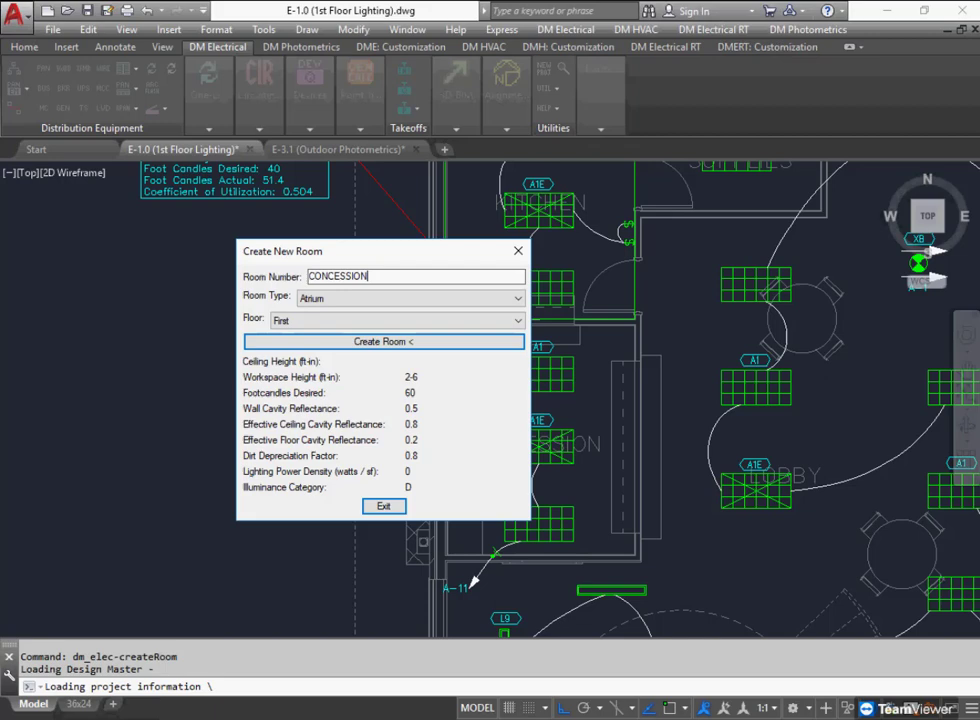
{"action": "left_click", "coordinate": [411, 298]}
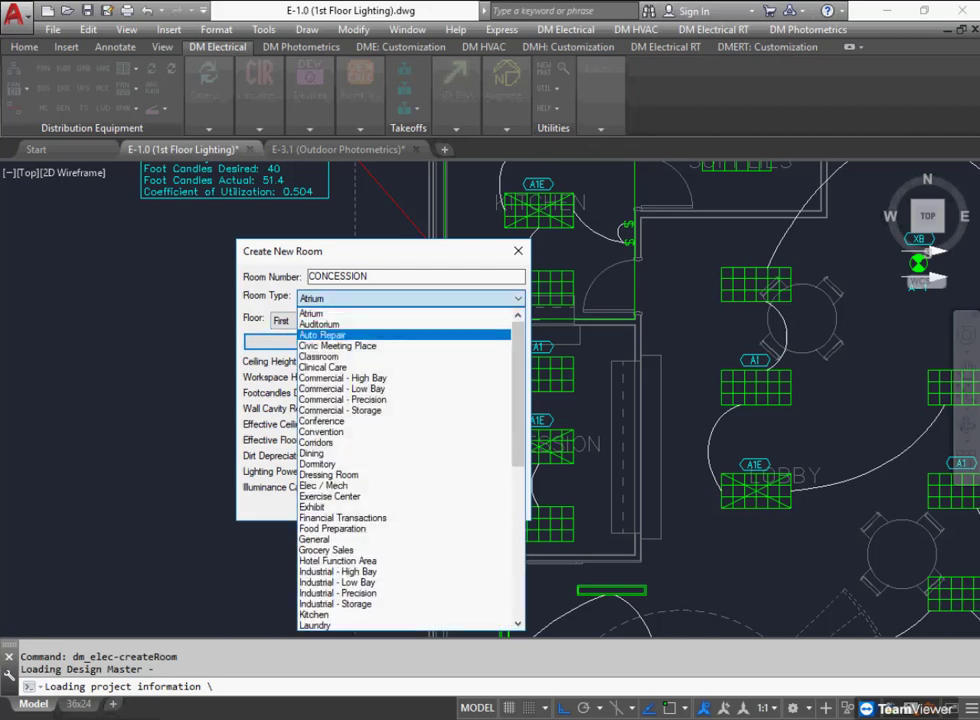
{"action": "left_click", "coordinate": [320, 453]}
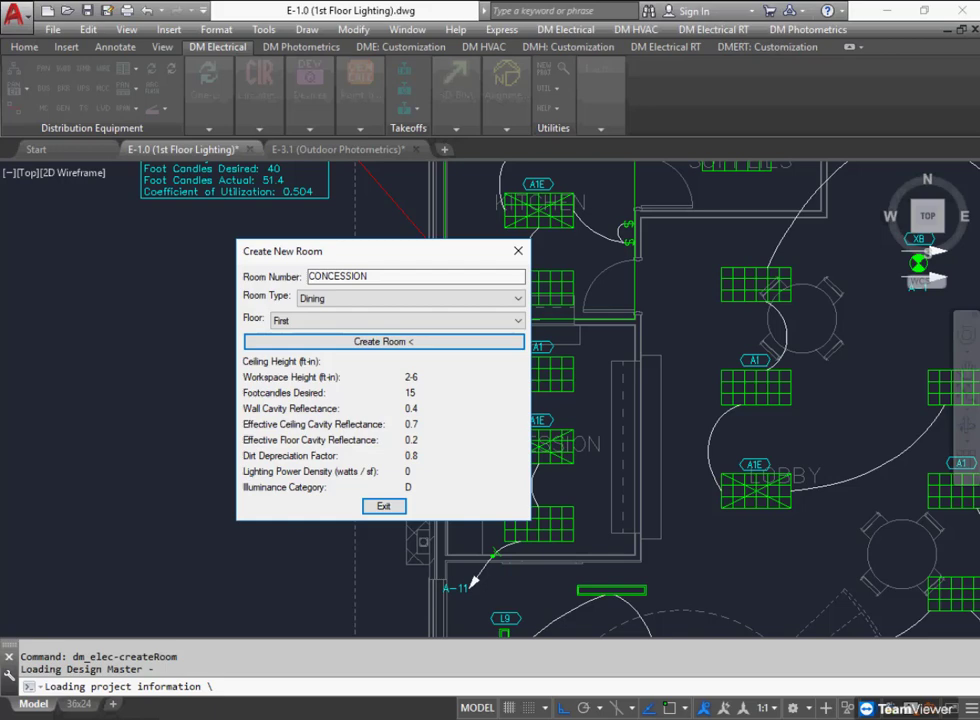
Trace the Concession room along its four inner wall corners and place its room info block outside, west of the building.
{"action": "left_click", "coordinate": [384, 341]}
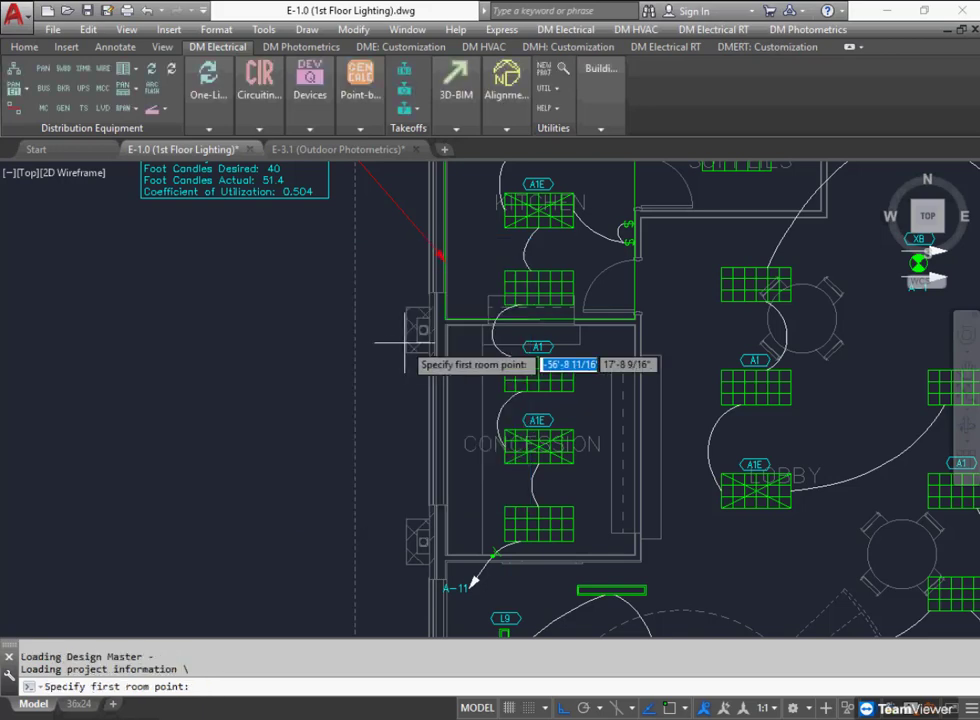
{"action": "key", "text": "F3"}
{"action": "left_click", "coordinate": [446, 324]}
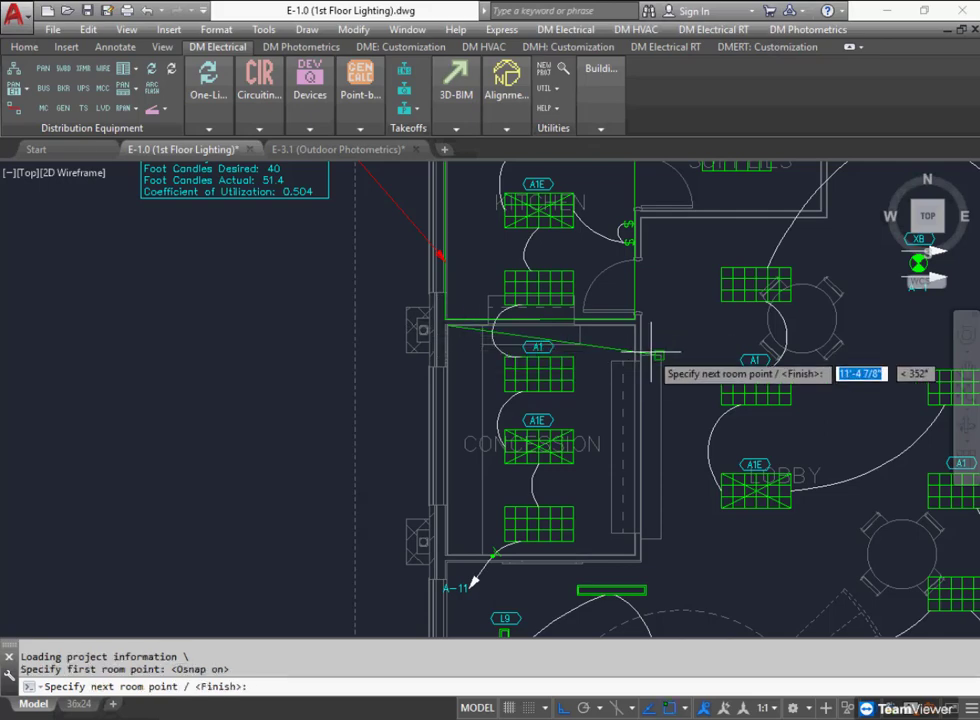
{"action": "left_click", "coordinate": [636, 324]}
{"action": "left_click", "coordinate": [636, 555]}
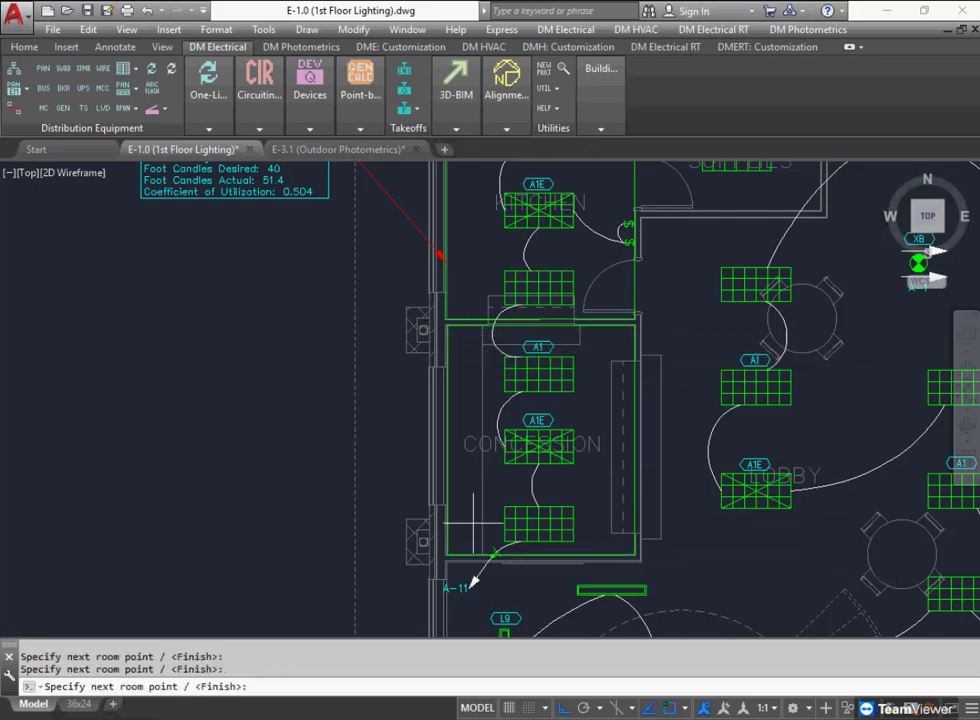
{"action": "left_click", "coordinate": [446, 555]}
{"action": "key", "text": "Return"}
{"action": "left_click", "coordinate": [234, 392]}
{"action": "scroll", "coordinate": [318, 355], "scroll_direction": "up", "scroll_amount": 3}
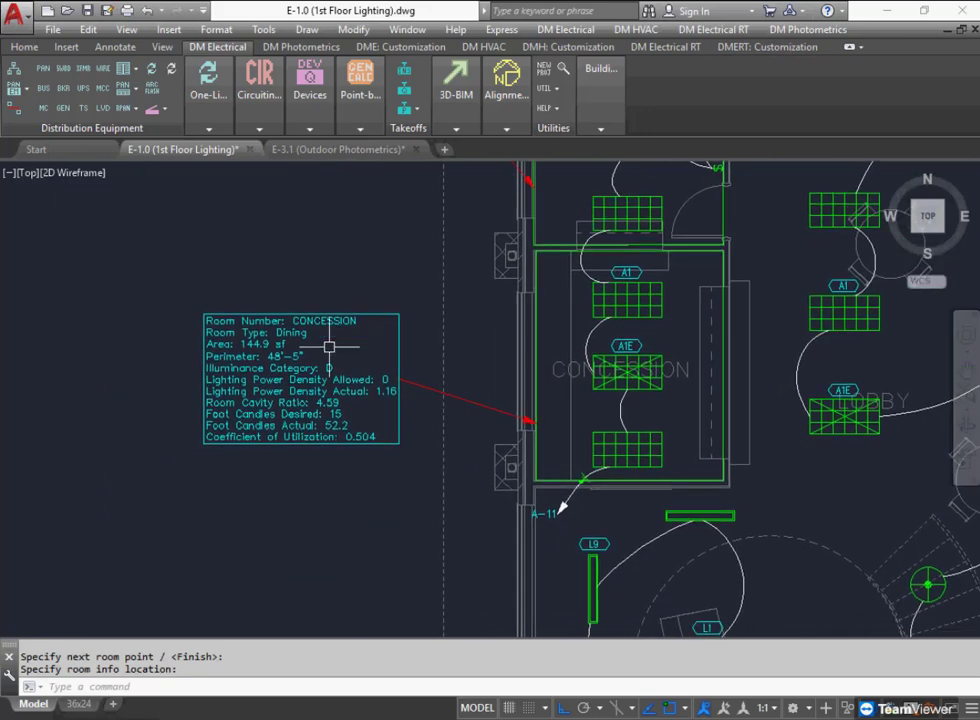
{"action": "middle_click_drag", "start_coordinate": [318, 360], "coordinate": [247, 354]}
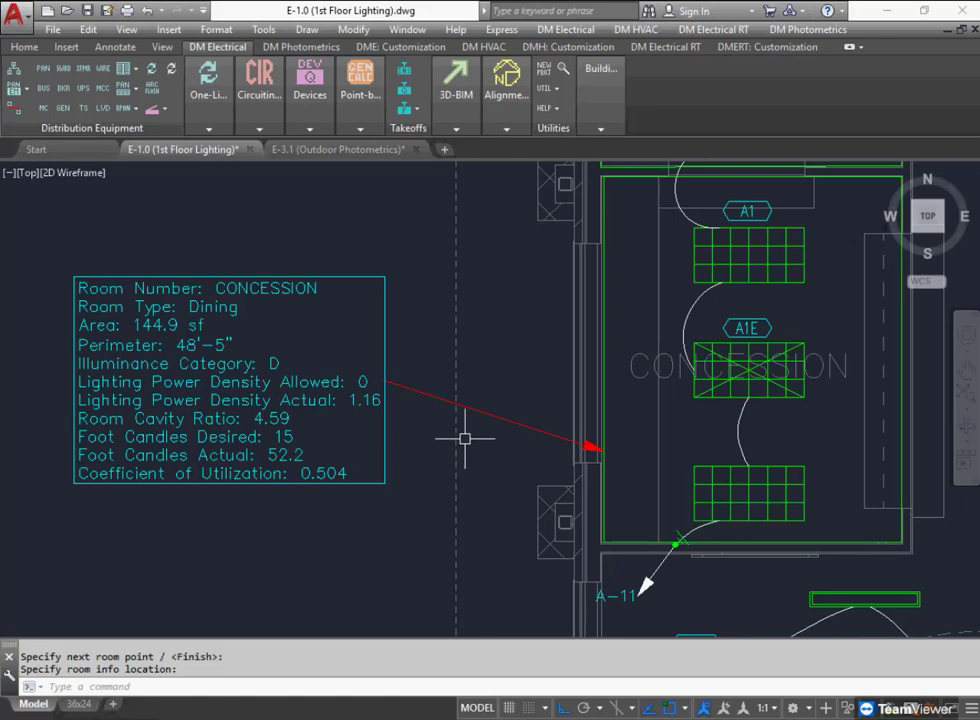
Insert the Indoor Lighting Levels report with its default settings in the empty area west of the room info blocks.
{"action": "scroll", "coordinate": [588, 390], "scroll_direction": "down", "scroll_amount": 5}
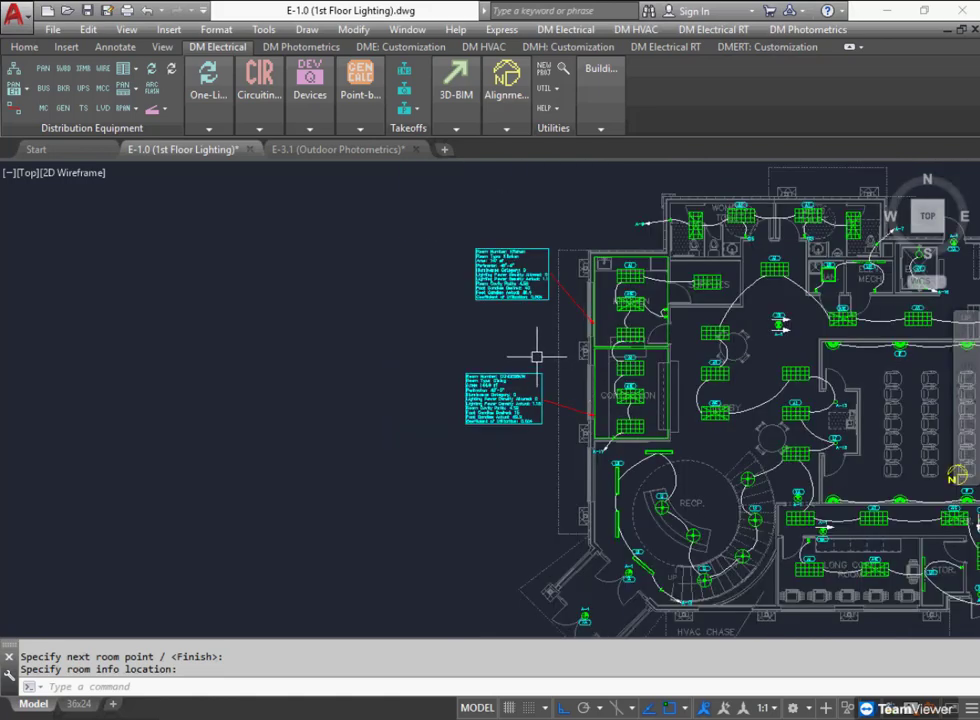
{"action": "middle_click_drag", "start_coordinate": [510, 383], "coordinate": [616, 350]}
{"action": "left_click", "coordinate": [713, 29]}
{"action": "mouse_move", "coordinate": [565, 29]}
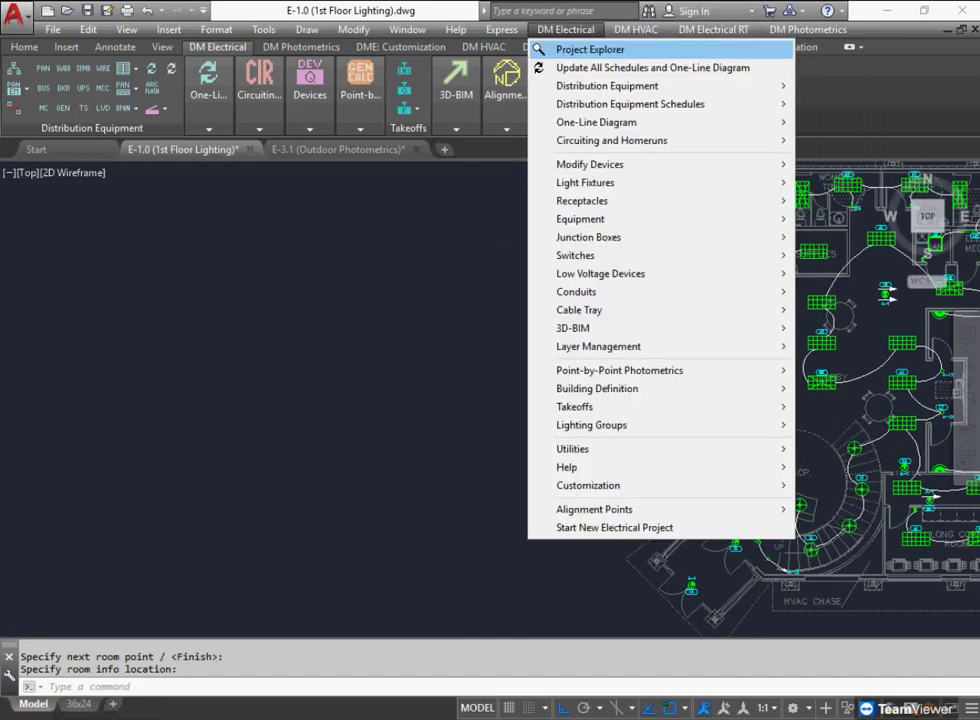
{"action": "left_click", "coordinate": [566, 30]}
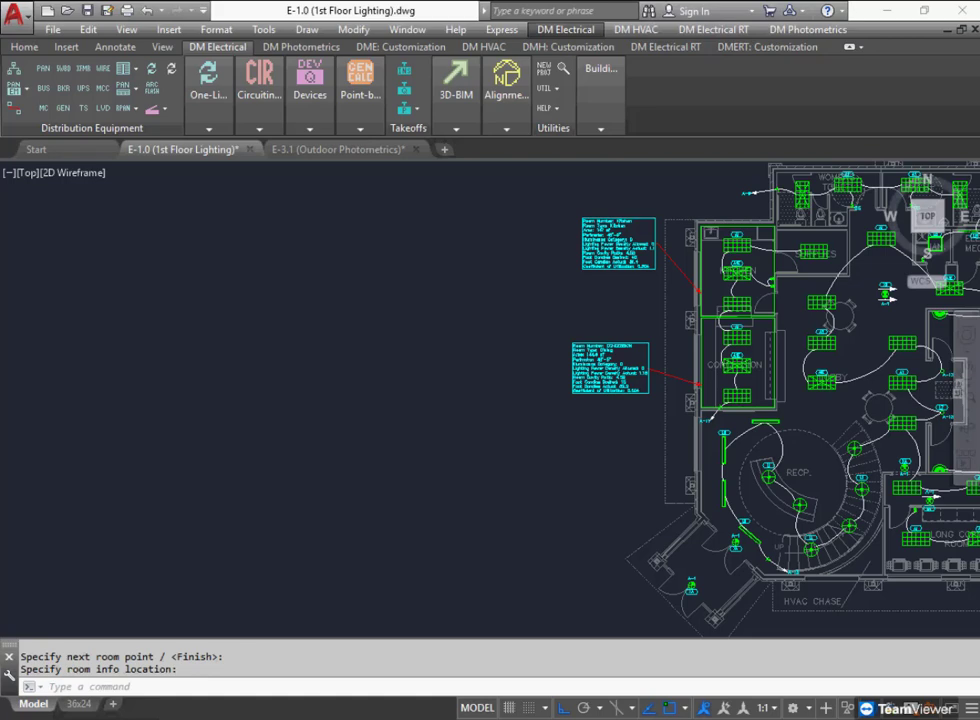
{"action": "left_click", "coordinate": [600, 128]}
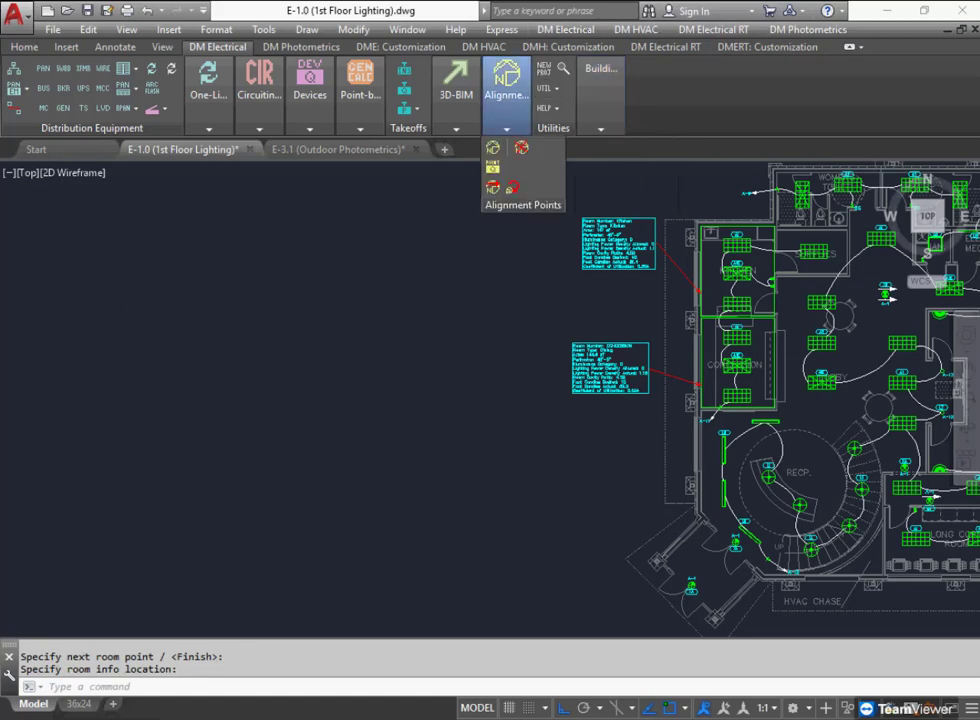
{"action": "left_click", "coordinate": [362, 188]}
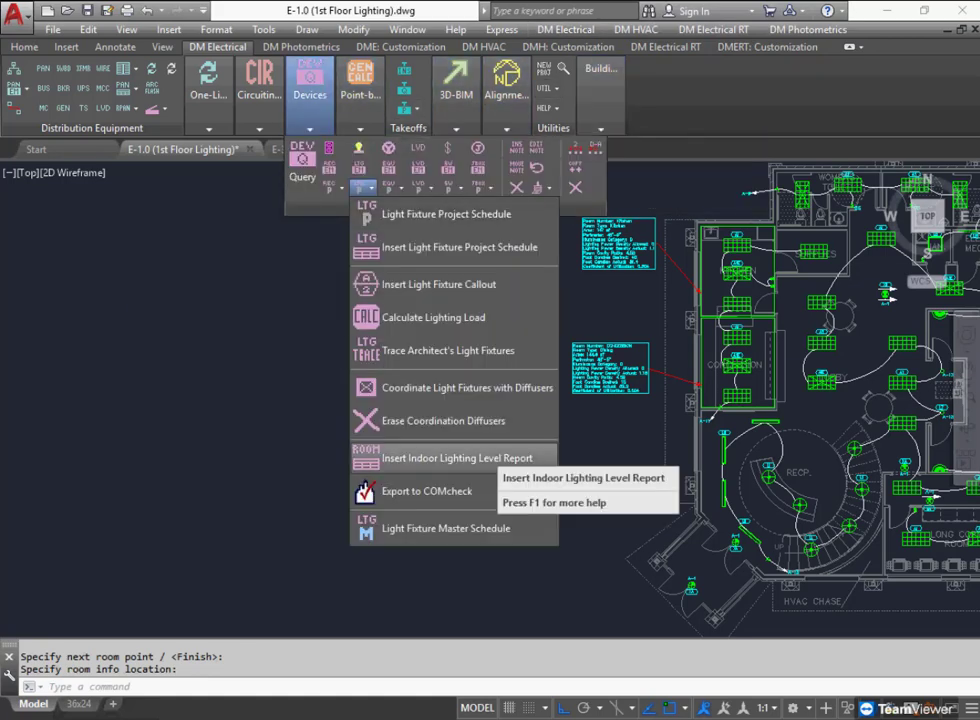
{"action": "left_click", "coordinate": [460, 458]}
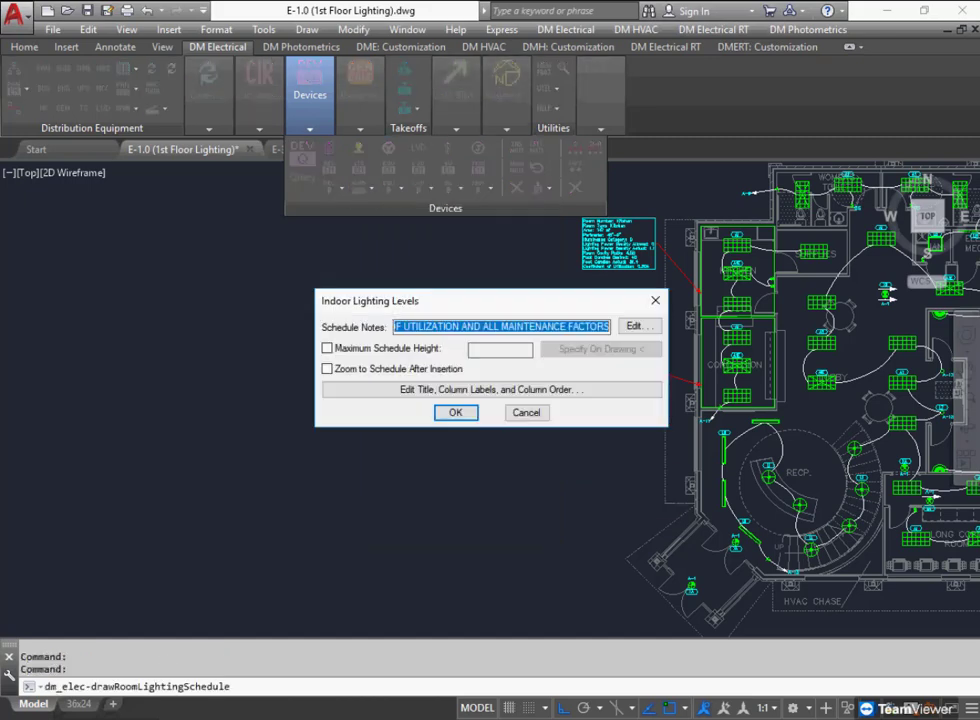
{"action": "key", "text": "Return"}
{"action": "left_click", "coordinate": [179, 322]}
{"action": "scroll", "coordinate": [175, 365], "scroll_direction": "up", "scroll_amount": 5}
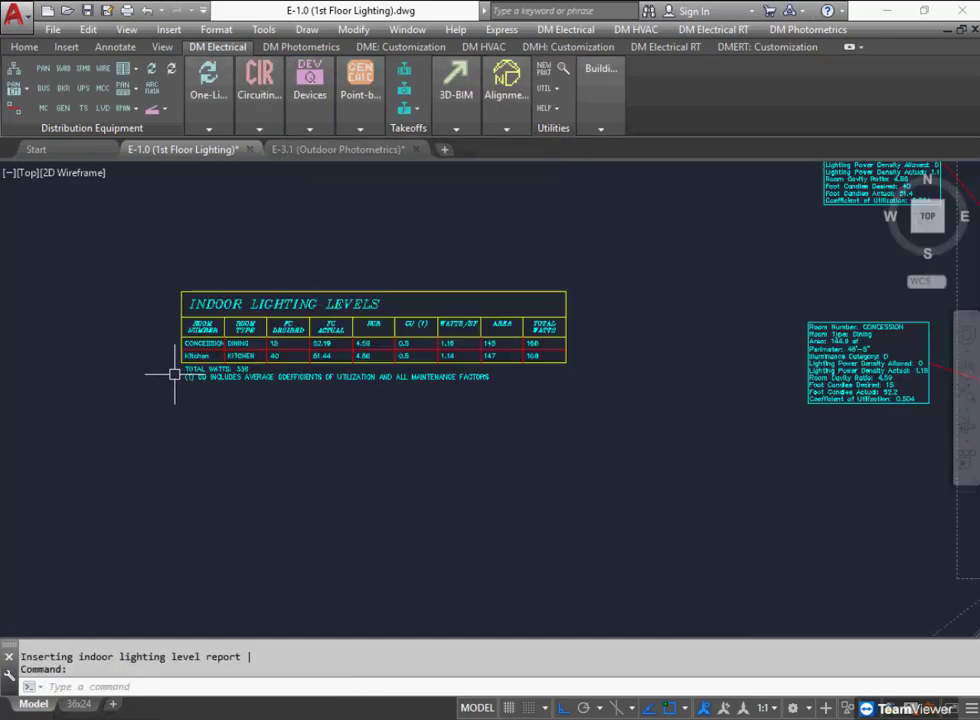
{"action": "middle_click_drag", "start_coordinate": [271, 301], "coordinate": [230, 300]}
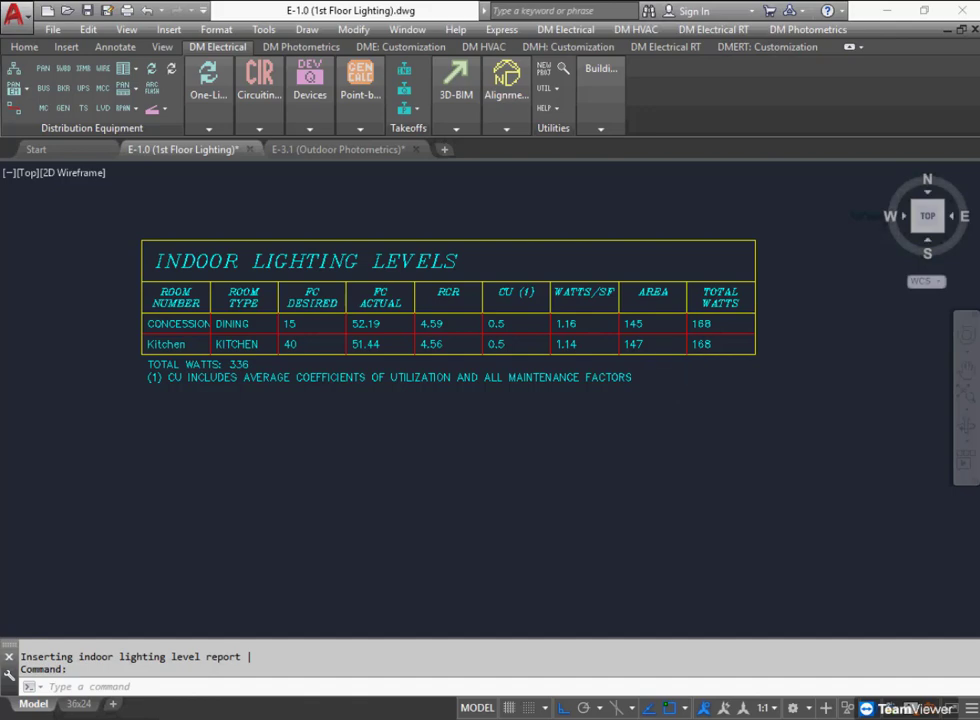
{"action": "left_click", "coordinate": [724, 453]}
{"action": "scroll", "coordinate": [481, 405], "scroll_direction": "down", "scroll_amount": 4}
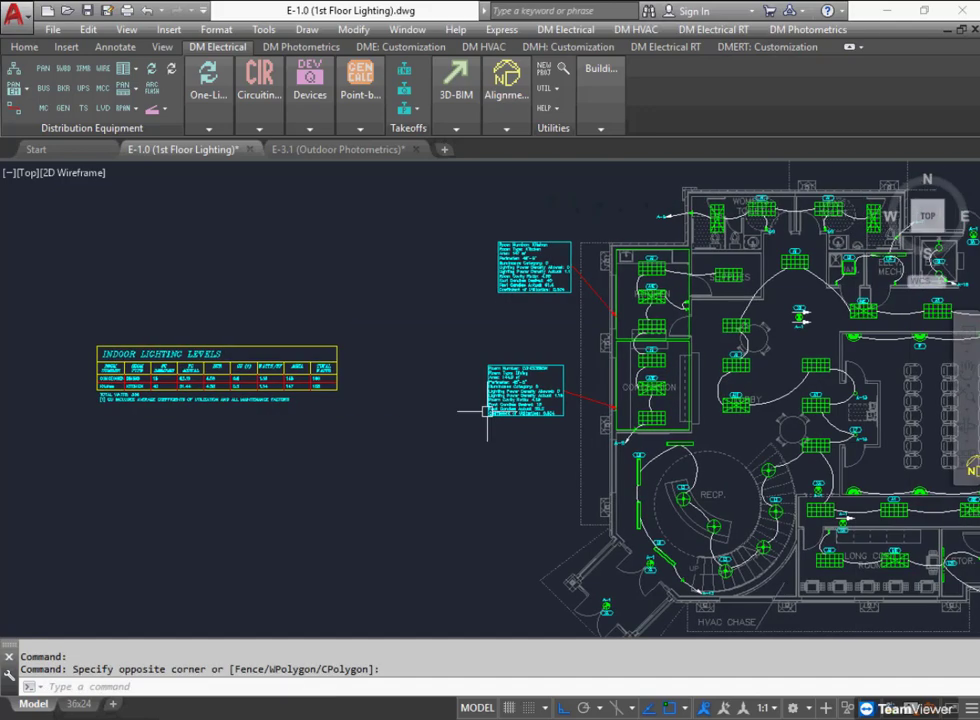
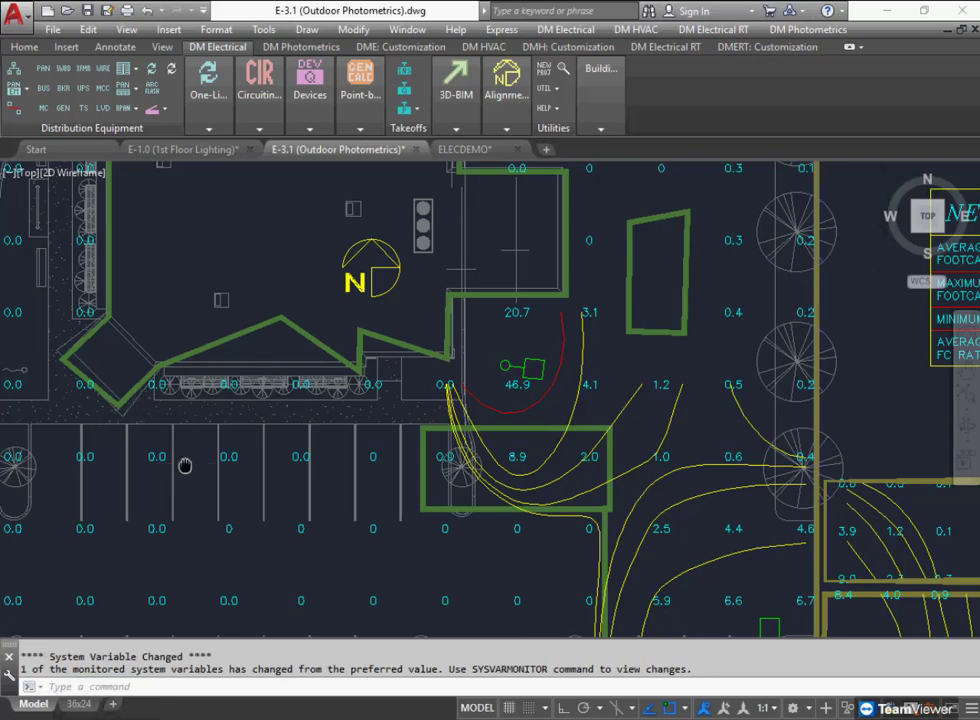
Create a new light fixture with the callout 2x4a in the Light Fixture Project Schedule of the E-3.1 (Outdoor Photometrics) drawing.
{"action": "mouse_move", "coordinate": [187, 465]}
{"action": "middle_mouse_down"}
{"action": "mouse_move", "coordinate": [442, 359]}
{"action": "mouse_move", "coordinate": [411, 333]}
{"action": "mouse_move", "coordinate": [401, 302]}
{"action": "middle_mouse_up"}
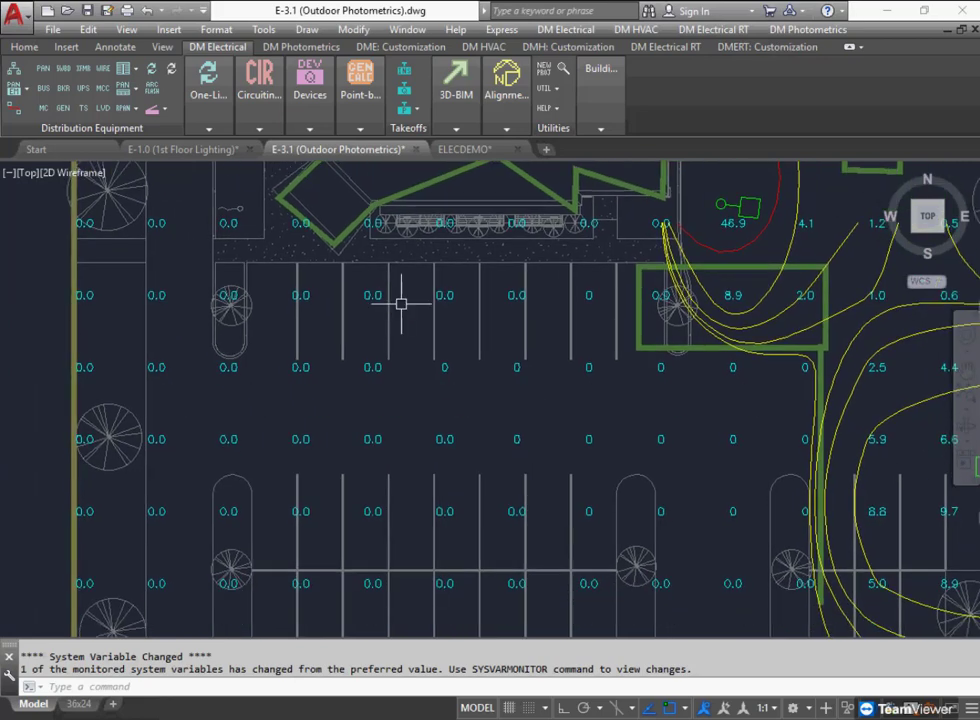
{"action": "left_click", "coordinate": [259, 129]}
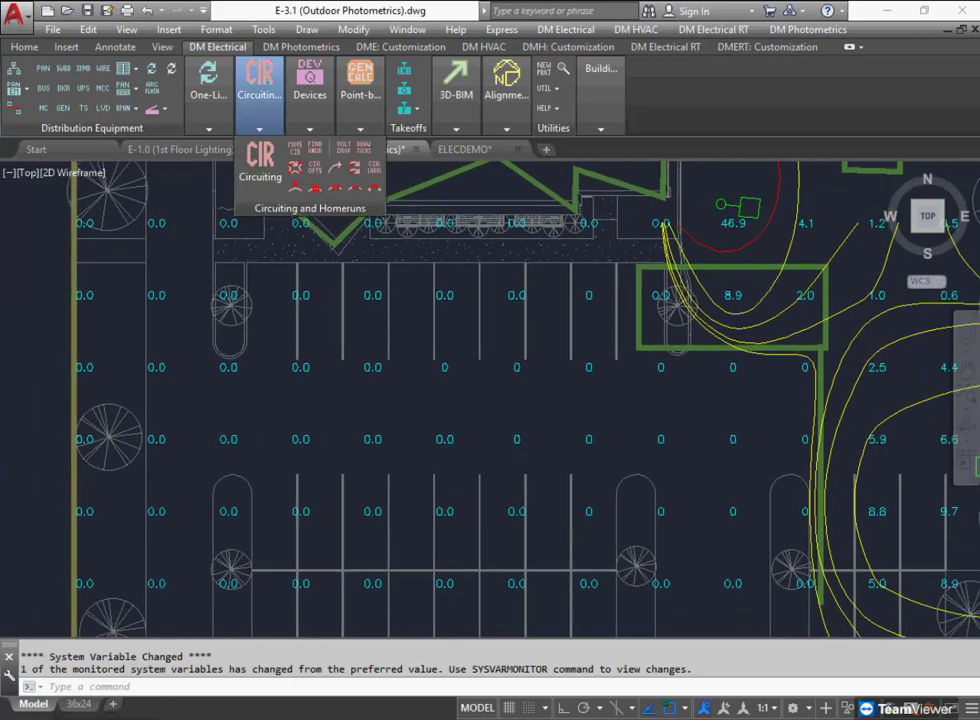
{"action": "left_click", "coordinate": [309, 129]}
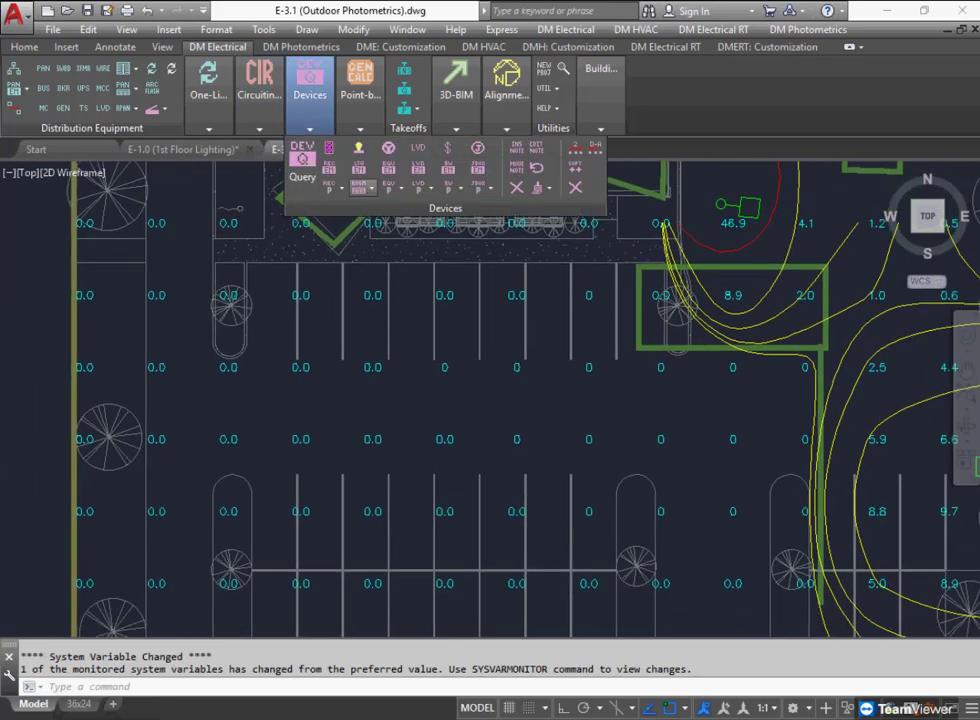
{"action": "left_click", "coordinate": [360, 186]}
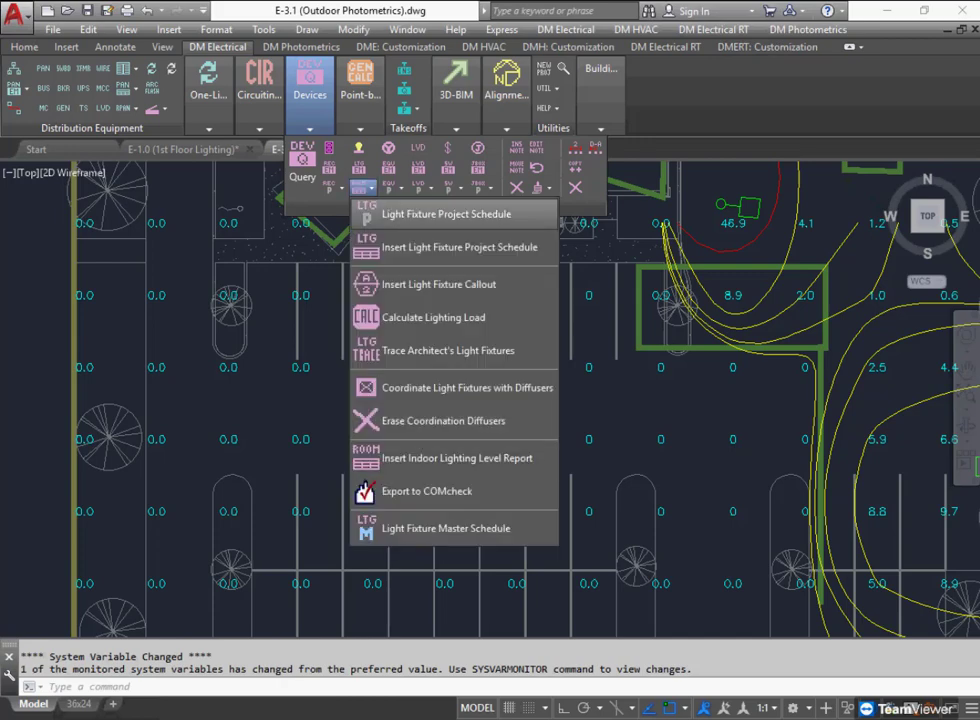
{"action": "left_click", "coordinate": [405, 212]}
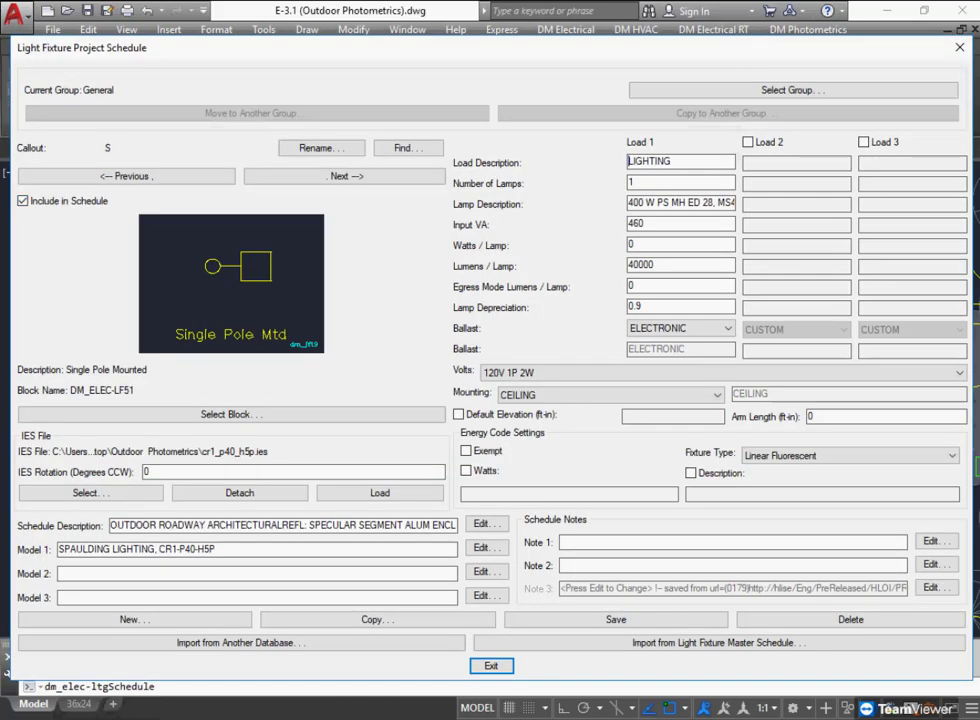
{"action": "left_click", "coordinate": [134, 619]}
{"action": "type", "text": "2x4a"}
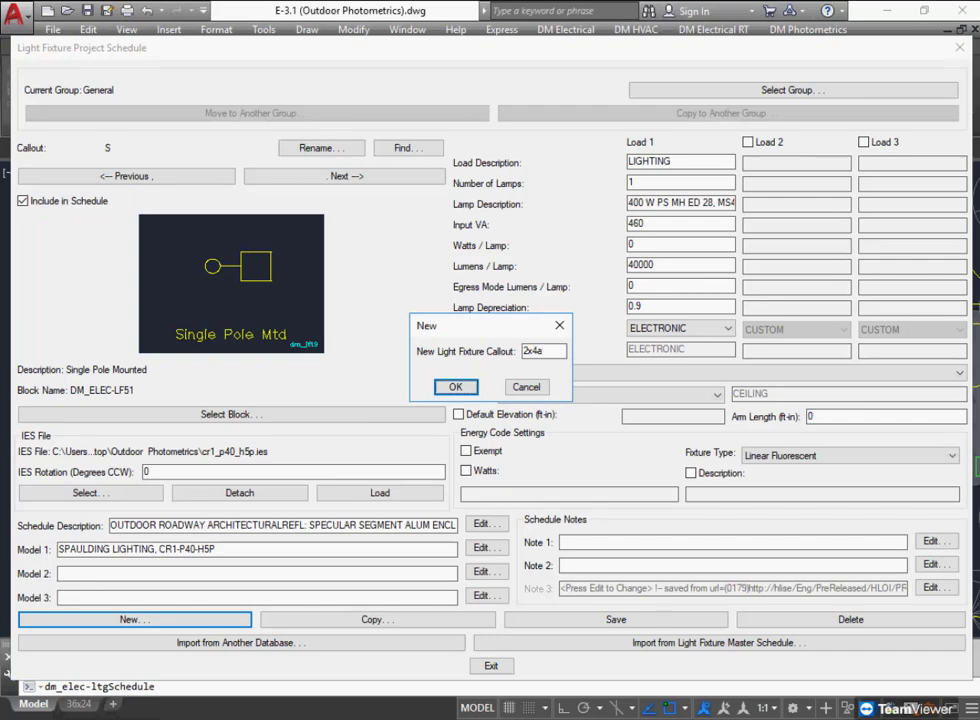
{"action": "key", "text": "Return"}
Assign the 2'x4' Pendant or Surface block to fixture 2x4a and save the fixture.
{"action": "left_click", "coordinate": [231, 413]}
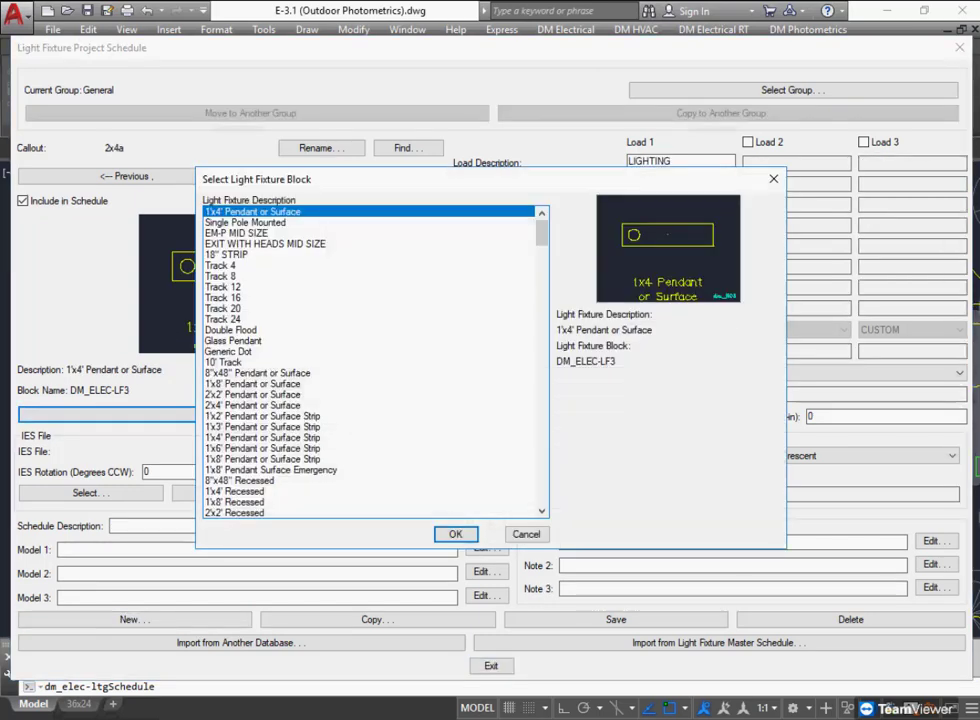
{"action": "left_click", "coordinate": [253, 405]}
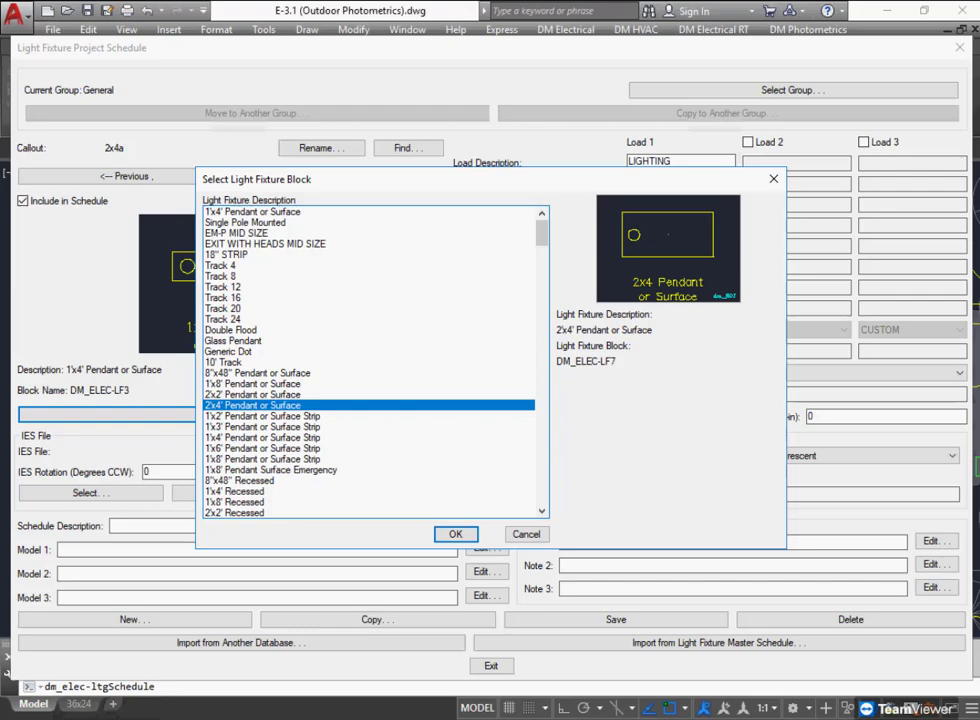
{"action": "left_click", "coordinate": [456, 534]}
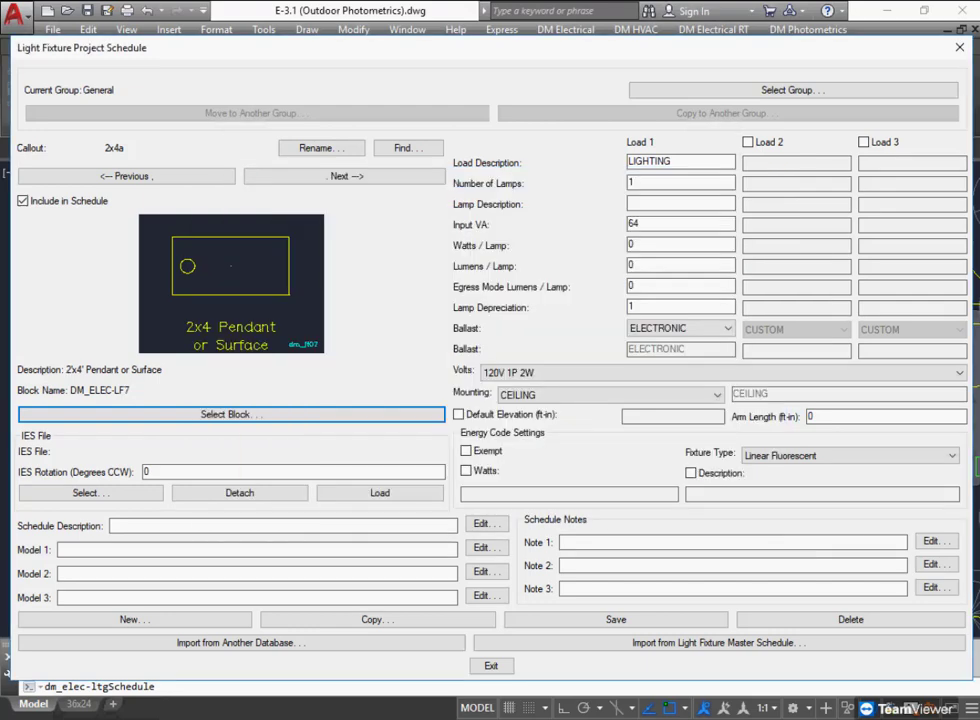
{"action": "left_click", "coordinate": [616, 619]}
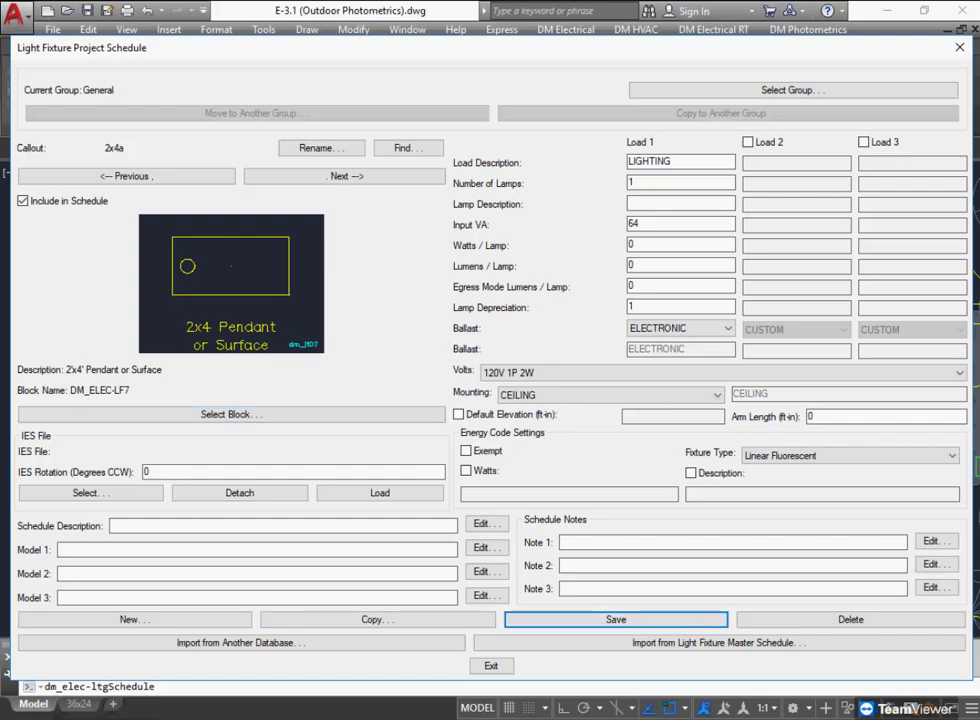
Set fixture 2x4a to 1000 lumens per lamp and attach the IES file cr1_p40_h5p.ies without loading its information.
{"action": "double_click", "coordinate": [632, 265]}
{"action": "type", "text": "1000"}
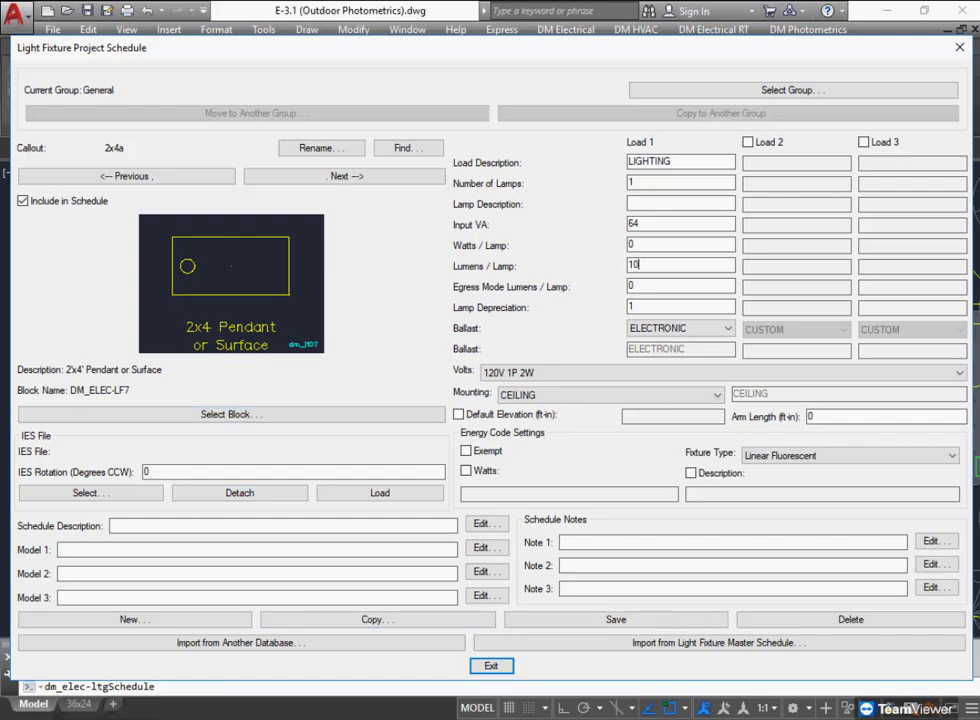
{"action": "left_click", "coordinate": [90, 492]}
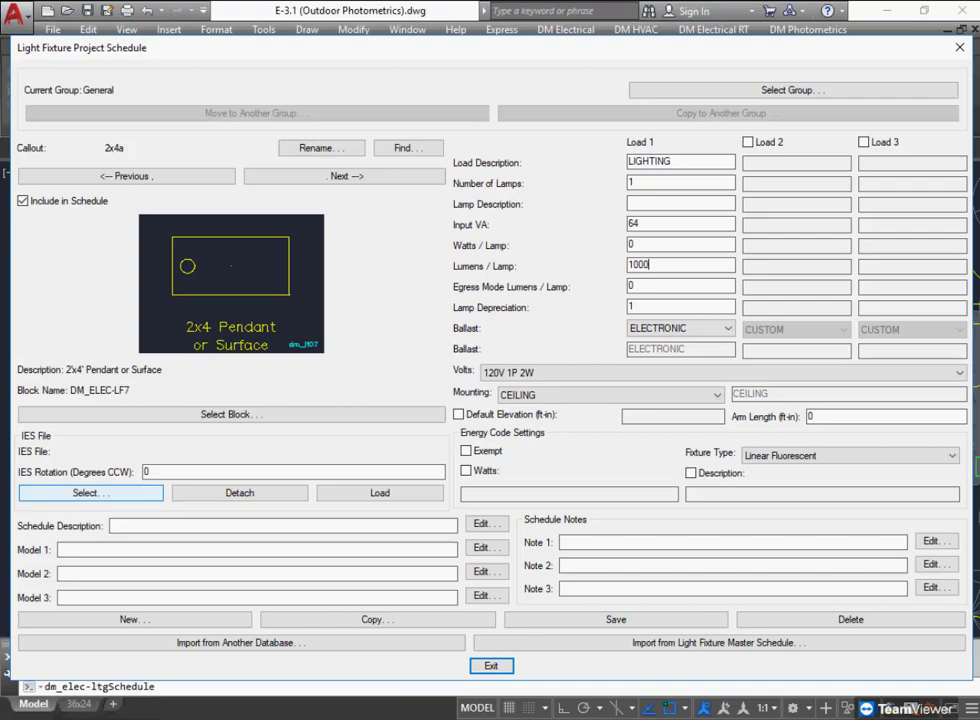
{"action": "left_click", "coordinate": [339, 284]}
{"action": "left_click", "coordinate": [683, 468]}
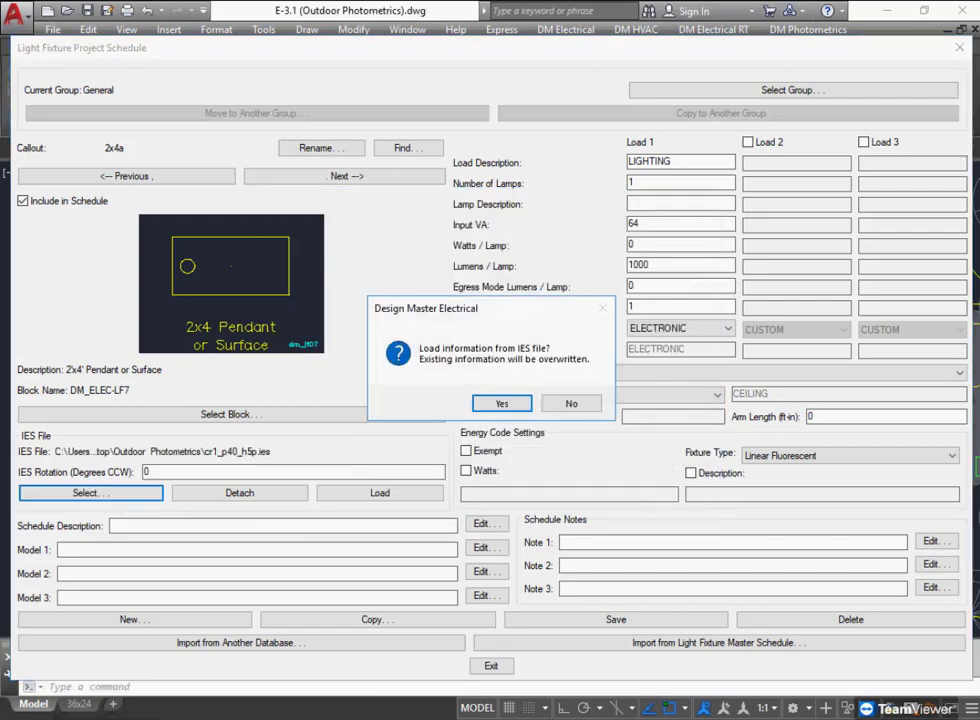
{"action": "left_click", "coordinate": [571, 403]}
Save the changes to fixture 2x4a and copy it as a new fixture with the callout 2x4b.
{"action": "left_click", "coordinate": [377, 619]}
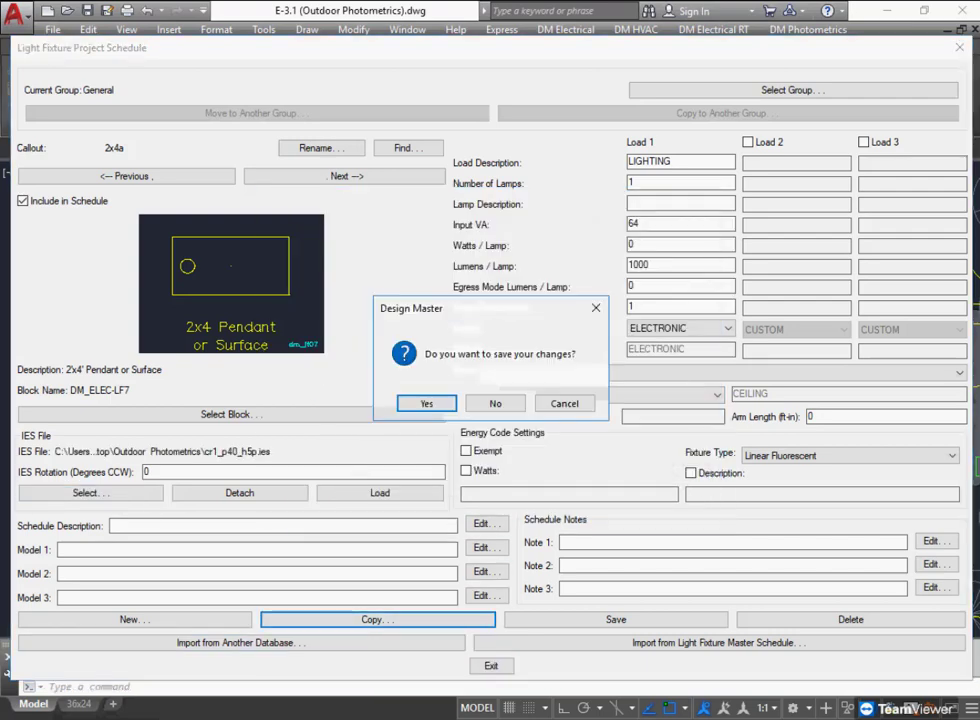
{"action": "left_click", "coordinate": [424, 403]}
{"action": "key", "text": "BackSpace"}
{"action": "key", "text": "BackSpace"}
{"action": "type", "text": "b"}
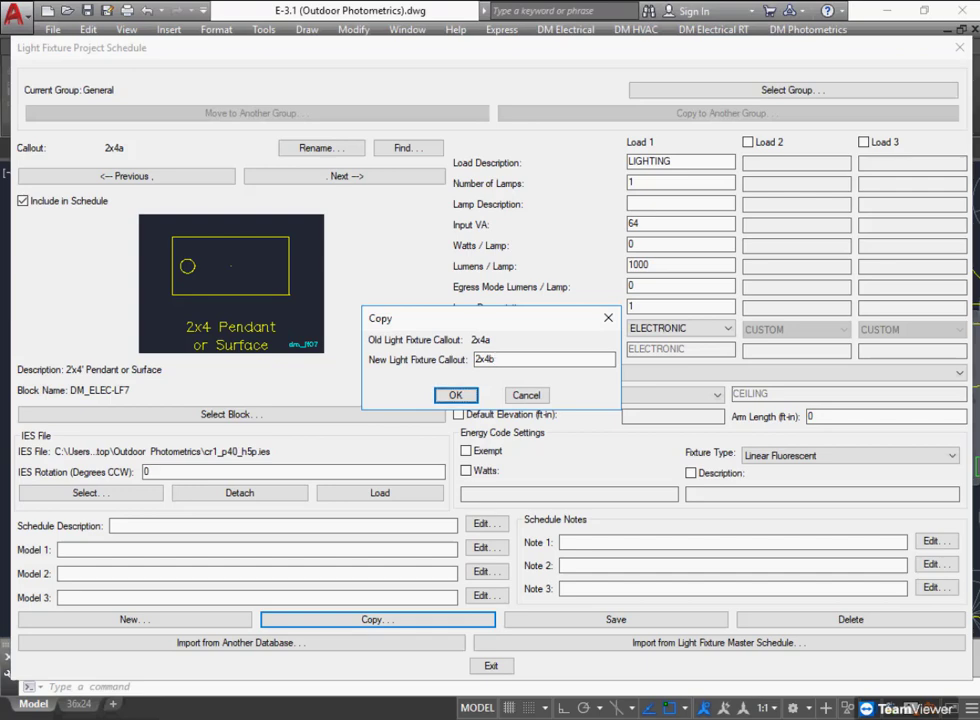
{"action": "key", "text": "Return"}
Assign the 2'x4' Recessed block to fixture 2x4b and close the project schedule.
{"action": "left_click", "coordinate": [231, 414]}
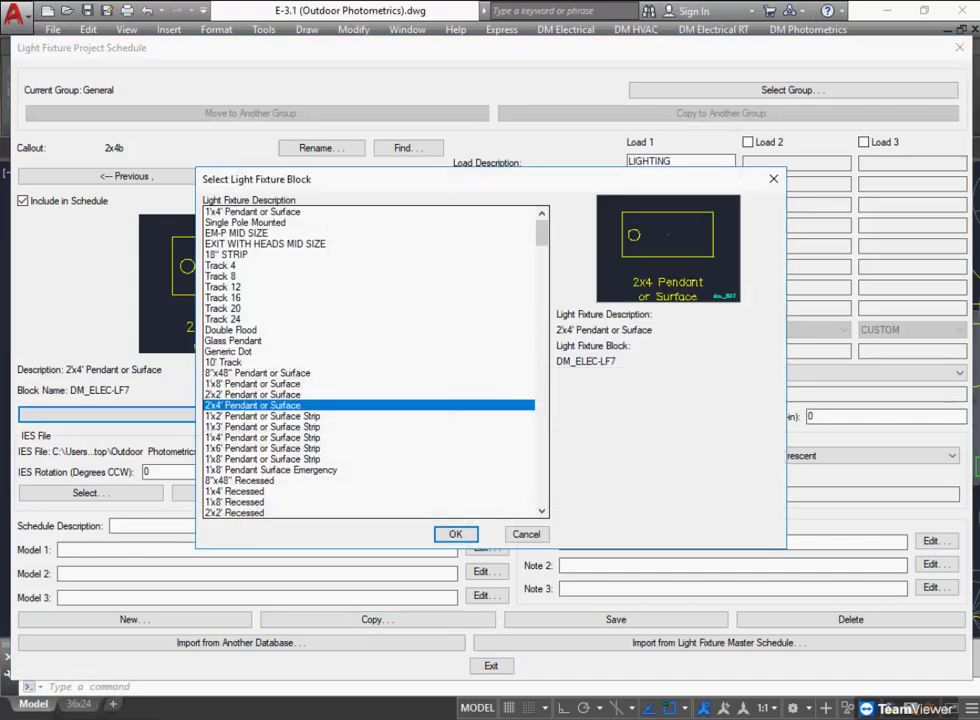
{"action": "scroll", "coordinate": [370, 360], "scroll_direction": "down", "scroll_amount": 1}
{"action": "left_click", "coordinate": [240, 491]}
{"action": "key", "text": "Return"}
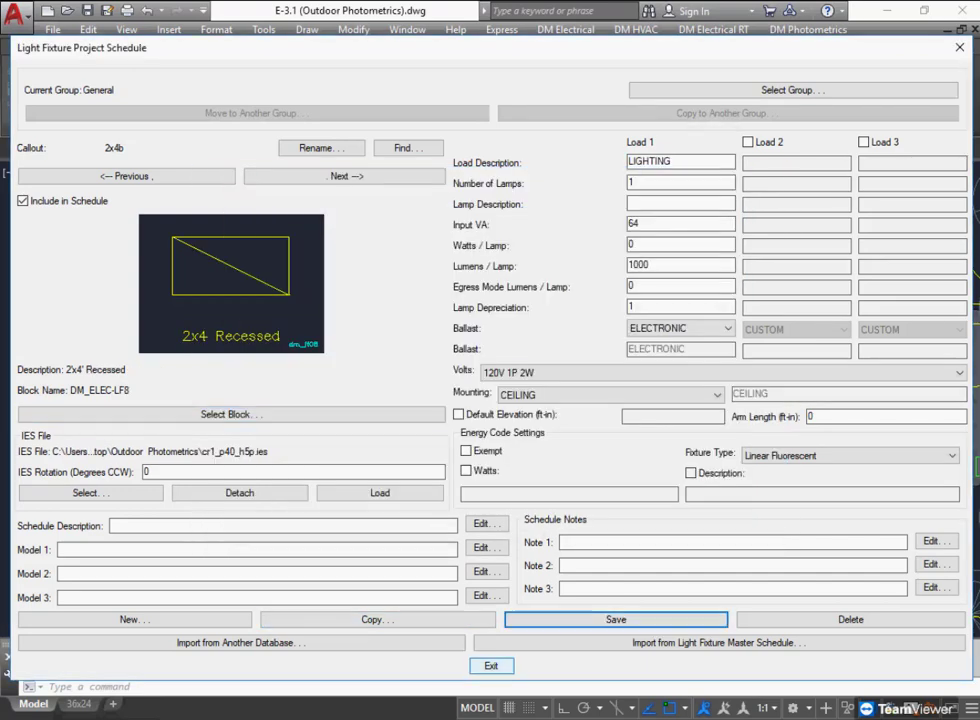
{"action": "left_click", "coordinate": [490, 665]}
Insert fixture 2x4a with insertion snap on the photometric point just north of the southwest parking island, at a 0 rotation angle.
{"action": "scroll", "coordinate": [543, 418], "scroll_direction": "down", "scroll_amount": 5}
{"action": "scroll", "coordinate": [543, 418], "scroll_direction": "up", "scroll_amount": 7}
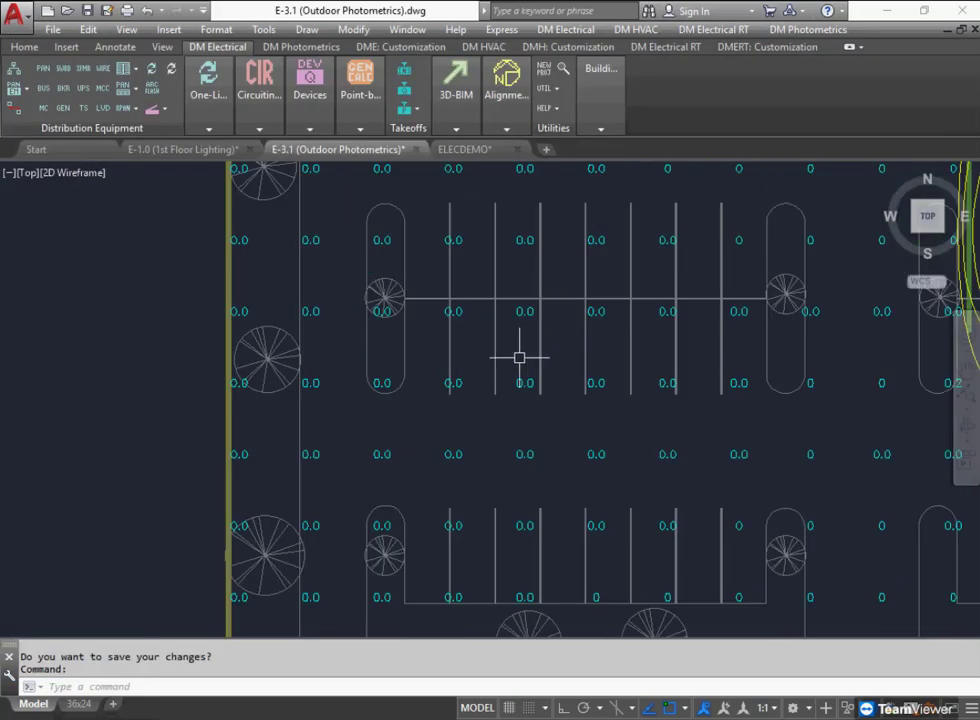
{"action": "middle_click_drag", "start_coordinate": [520, 354], "coordinate": [575, 267]}
{"action": "scroll", "coordinate": [535, 243], "scroll_direction": "down", "scroll_amount": 2}
{"action": "left_click", "coordinate": [310, 128]}
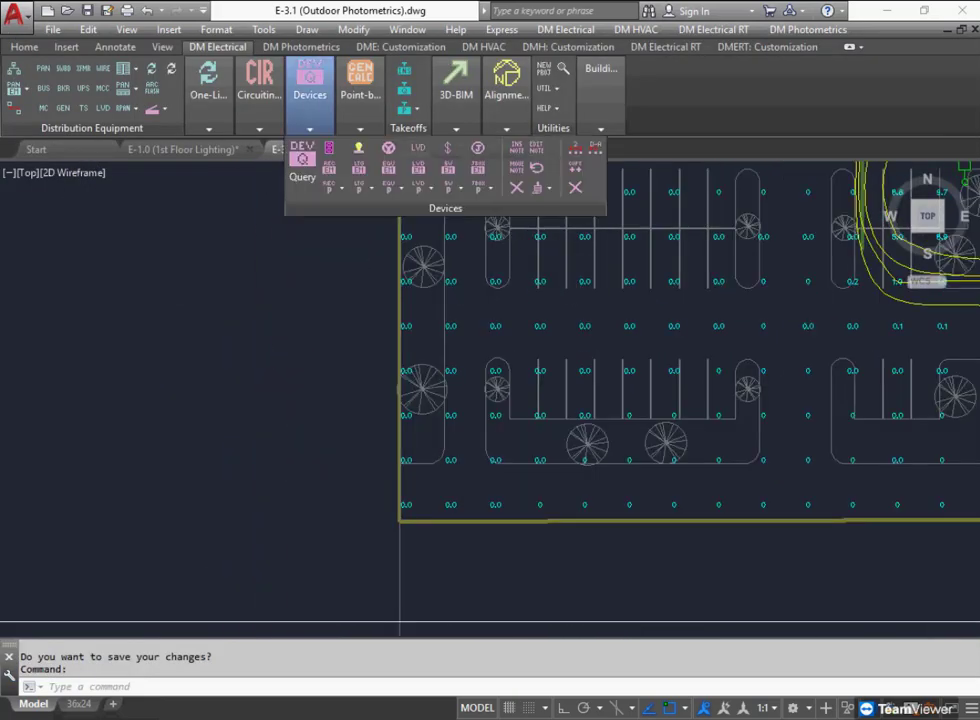
{"action": "left_click", "coordinate": [359, 149]}
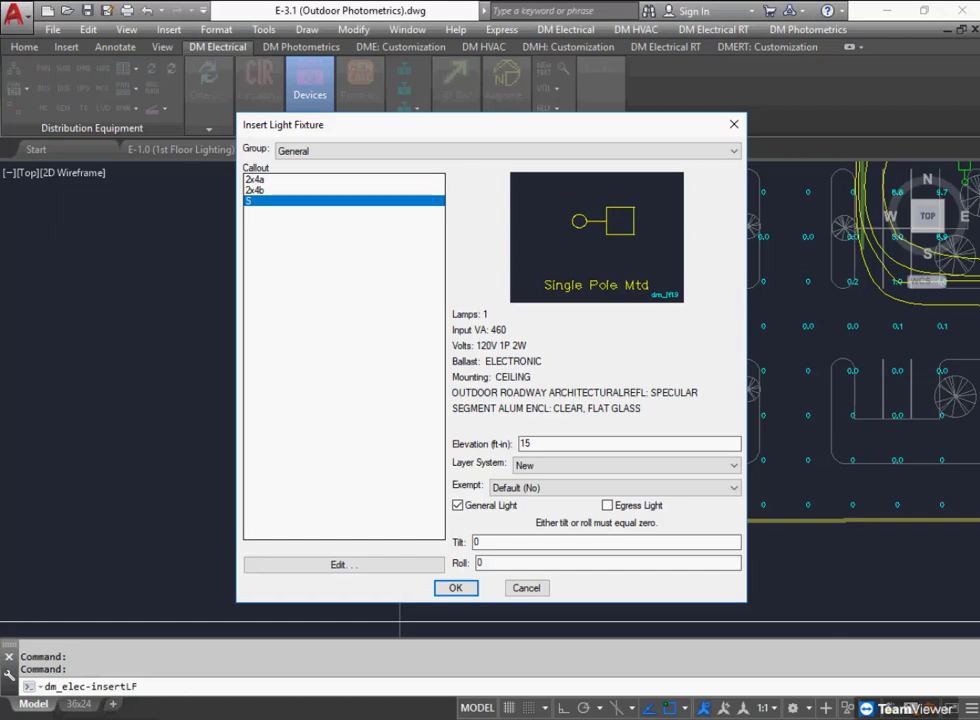
{"action": "left_click", "coordinate": [254, 179]}
{"action": "key", "text": "Return"}
{"action": "scroll", "coordinate": [503, 311], "scroll_direction": "up", "scroll_amount": 3}
{"action": "type", "text": "ins"}
{"action": "key", "text": "Return"}
{"action": "left_click", "coordinate": [478, 302]}
{"action": "key", "text": "F8"}
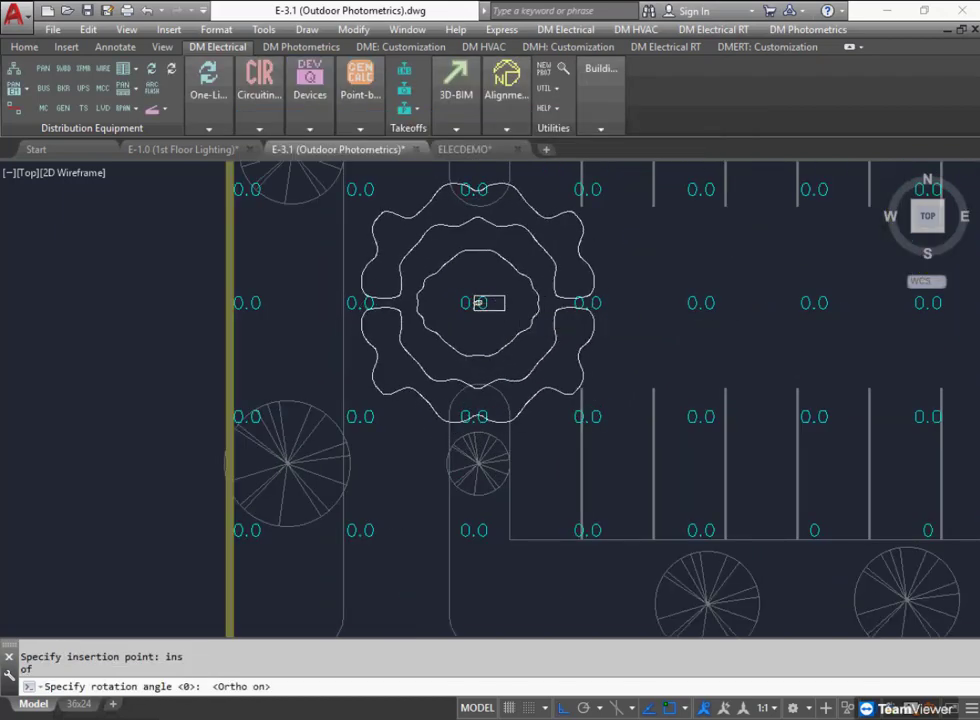
{"action": "key", "text": "Return"}
{"action": "scroll", "coordinate": [490, 300], "scroll_direction": "up", "scroll_amount": 4}
{"action": "key", "text": "Escape"}
Insert fixture 2x4b inside the southwest parking island, just south of its tree, with the default rotation angle.
{"action": "key", "text": "Return"}
{"action": "key", "text": "Return"}
{"action": "scroll", "coordinate": [516, 378], "scroll_direction": "down", "scroll_amount": 2}
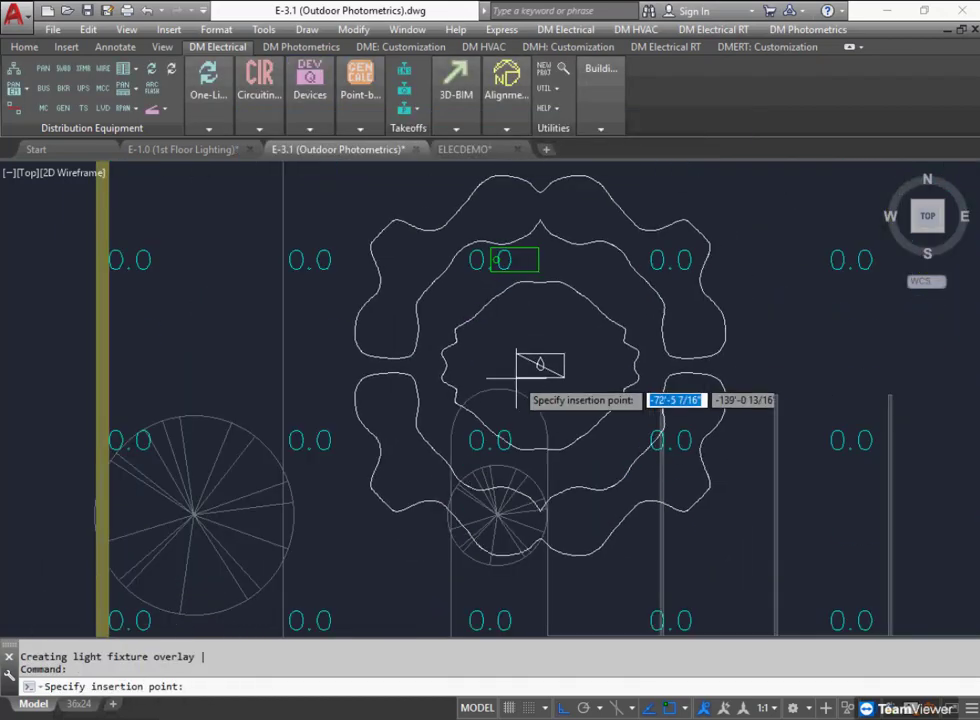
{"action": "scroll", "coordinate": [517, 334], "scroll_direction": "down", "scroll_amount": 2}
{"action": "left_click", "coordinate": [496, 518]}
{"action": "key", "text": "Return"}
{"action": "key", "text": "Return"}
Circuit the recessed 2x4b fixture to the surface-mounted 2x4a fixture.
{"action": "left_click", "coordinate": [259, 90]}
{"action": "left_click", "coordinate": [514, 514]}
{"action": "left_click", "coordinate": [523, 294]}
Examine where the circuit line attaches to the 2x4a and 2x4b fixtures compared with each block's insertion point.
{"action": "scroll", "coordinate": [528, 318], "scroll_direction": "up", "scroll_amount": 4}
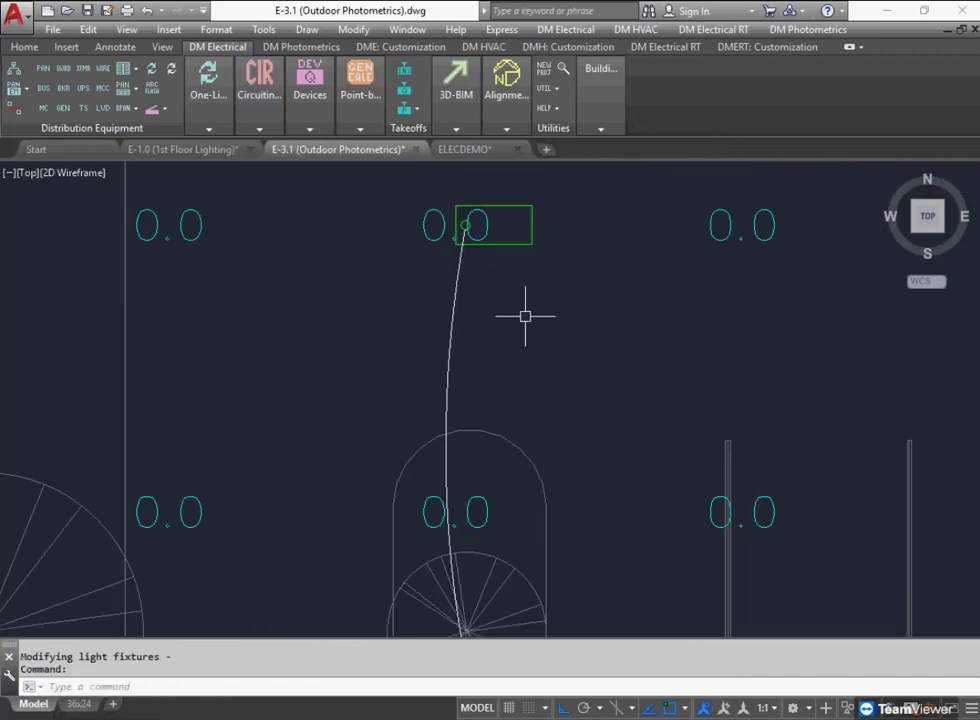
{"action": "scroll", "coordinate": [515, 305], "scroll_direction": "up", "scroll_amount": 1}
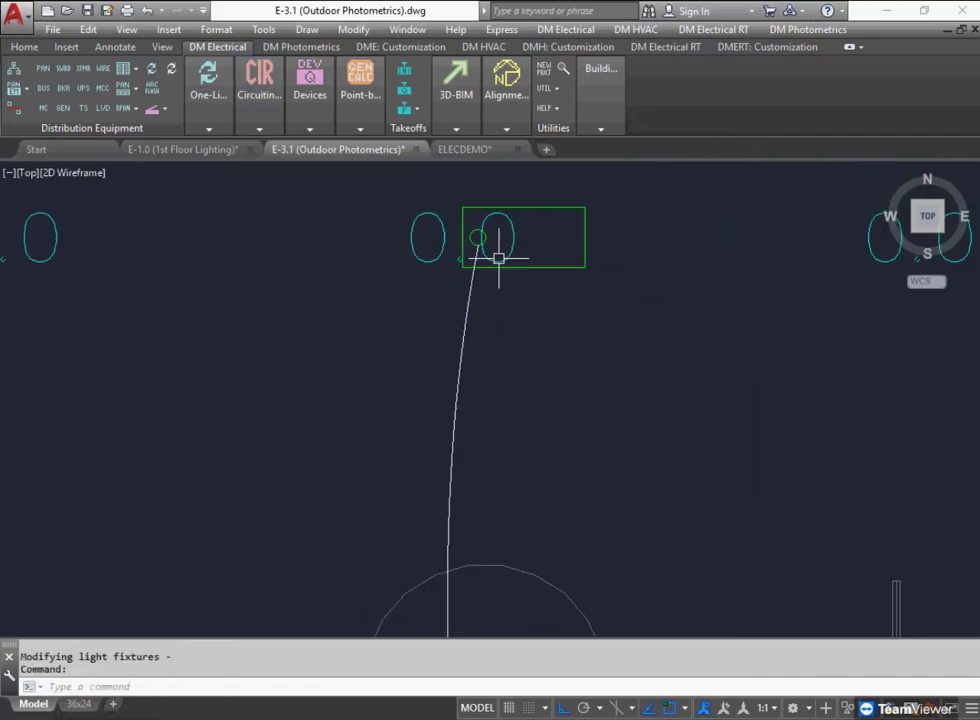
{"action": "scroll", "coordinate": [498, 258], "scroll_direction": "down", "scroll_amount": 2}
{"action": "middle_click_drag", "start_coordinate": [542, 409], "coordinate": [523, 273]}
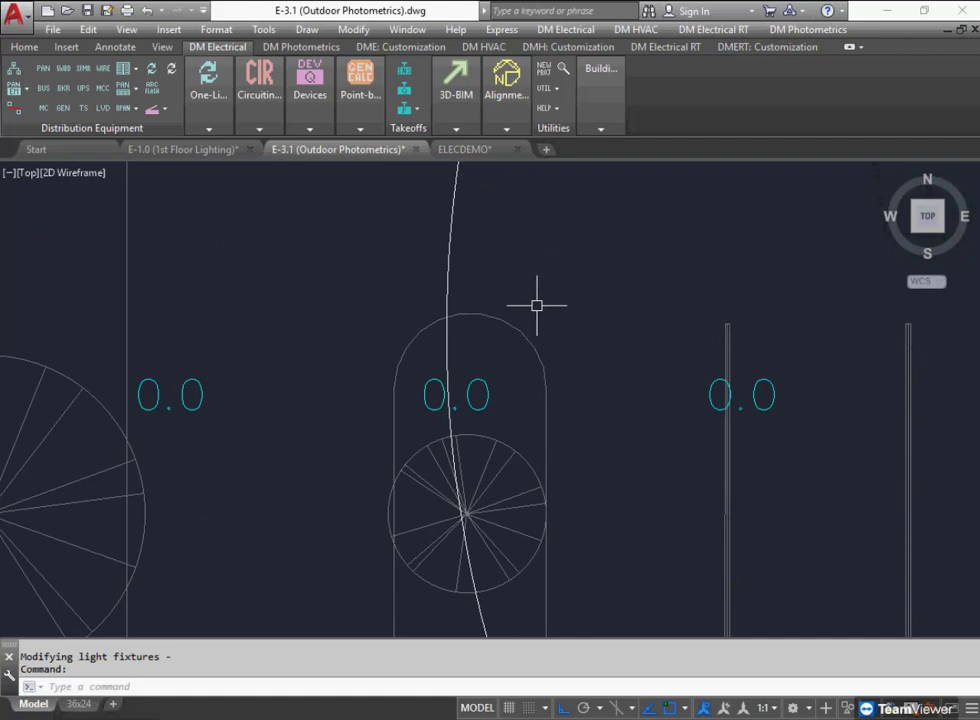
{"action": "scroll", "coordinate": [545, 284], "scroll_direction": "down", "scroll_amount": 2}
{"action": "scroll", "coordinate": [494, 365], "scroll_direction": "up", "scroll_amount": 4}
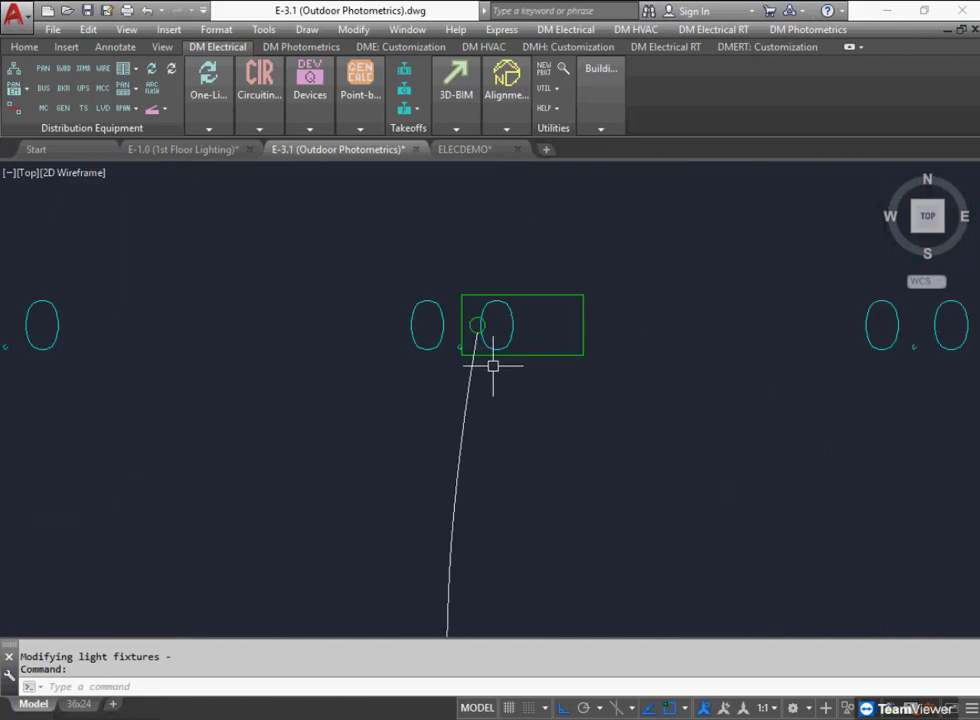
{"action": "left_click", "coordinate": [555, 350]}
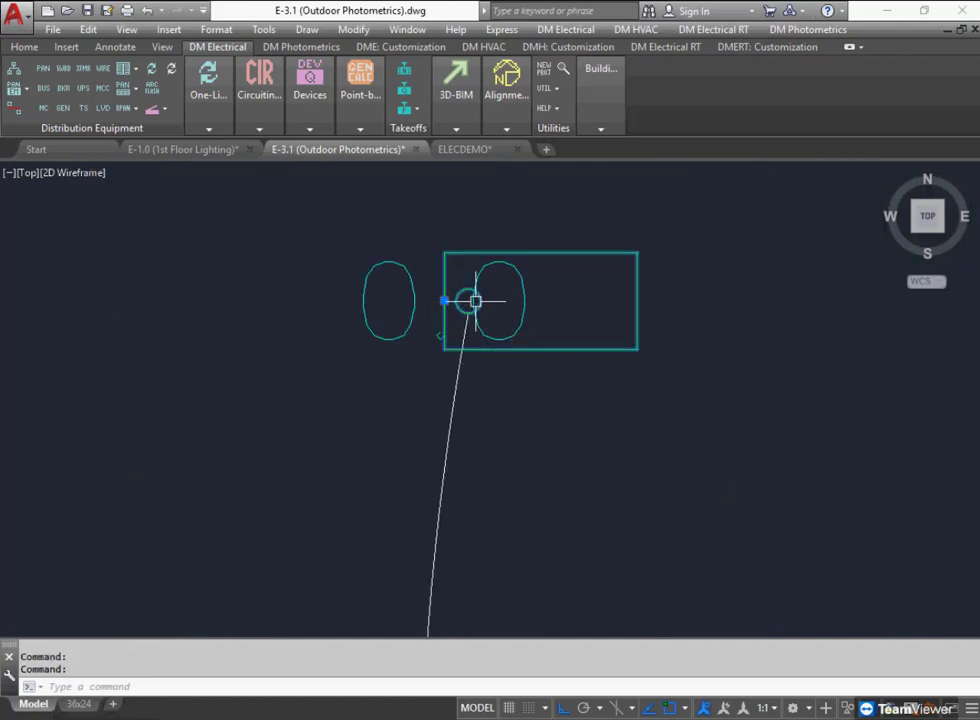
{"action": "scroll", "coordinate": [468, 301], "scroll_direction": "down", "scroll_amount": 2}
{"action": "middle_click_drag", "start_coordinate": [533, 525], "coordinate": [580, 195]}
{"action": "middle_click_drag", "start_coordinate": [606, 495], "coordinate": [566, 280]}
{"action": "left_click", "coordinate": [538, 354]}
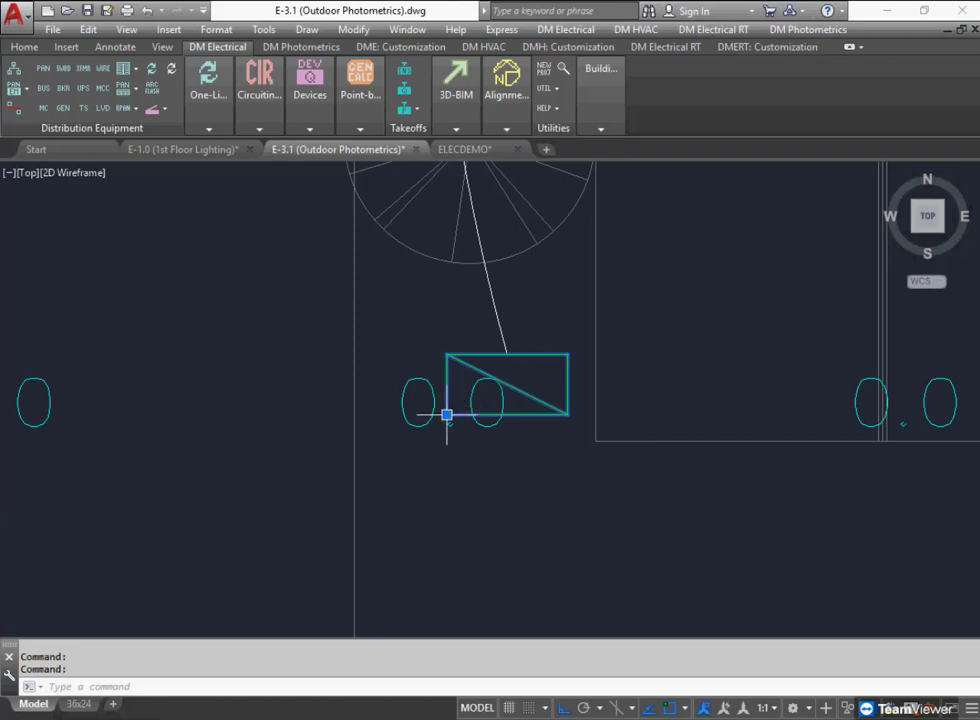
{"action": "mouse_move", "coordinate": [511, 383]}
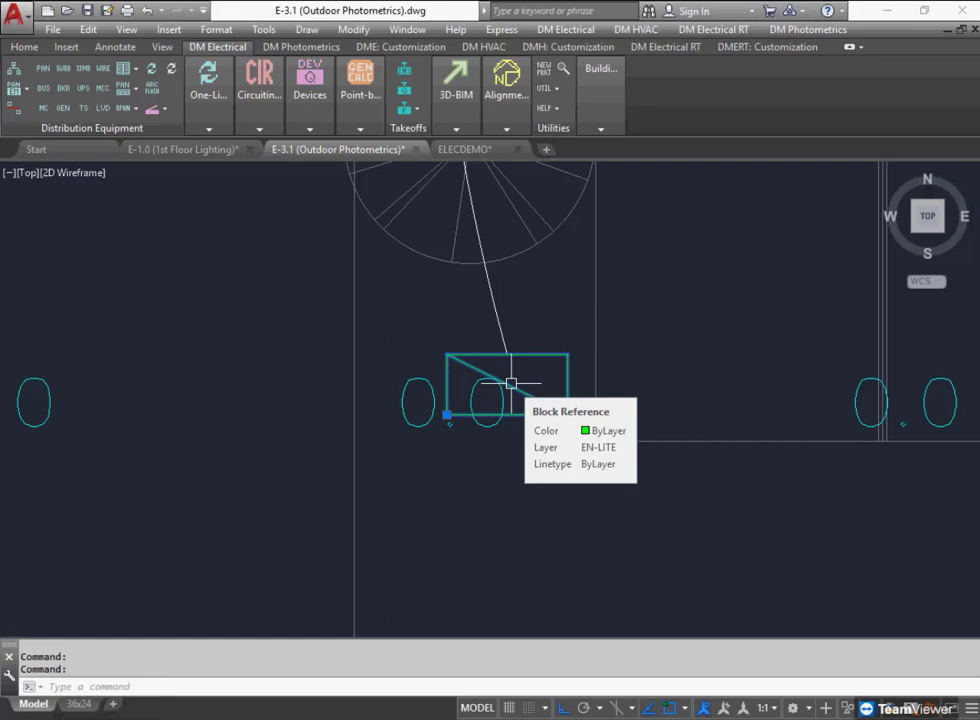
{"action": "key", "text": "Escape"}
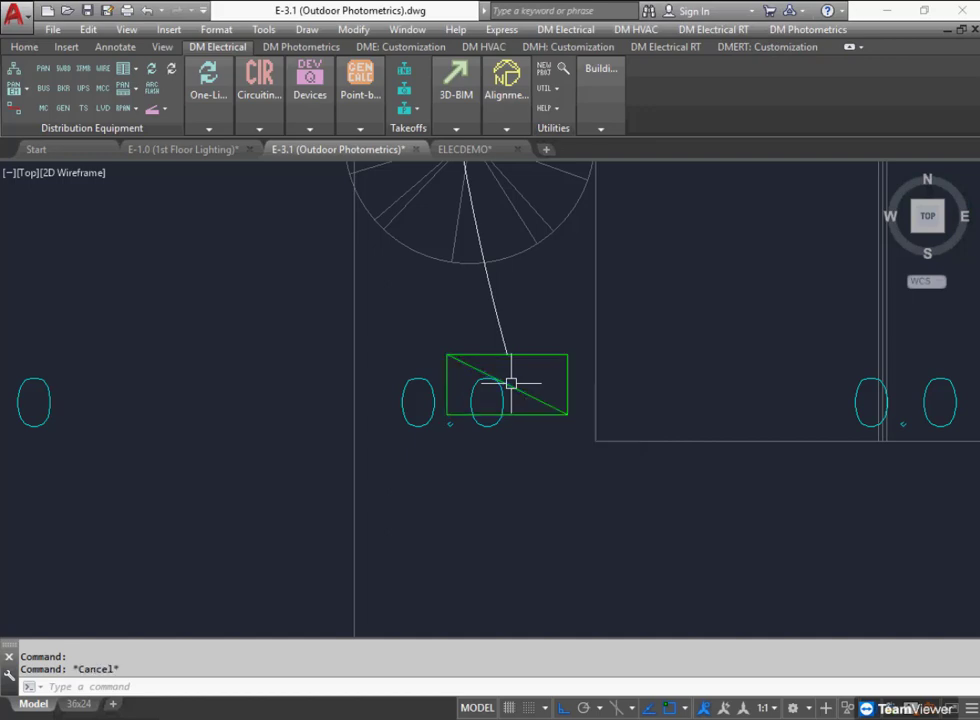
Query the single pole-mounted fixture beside the tree at the east end of the parking row.
{"action": "scroll", "coordinate": [511, 383], "scroll_direction": "down", "scroll_amount": 3}
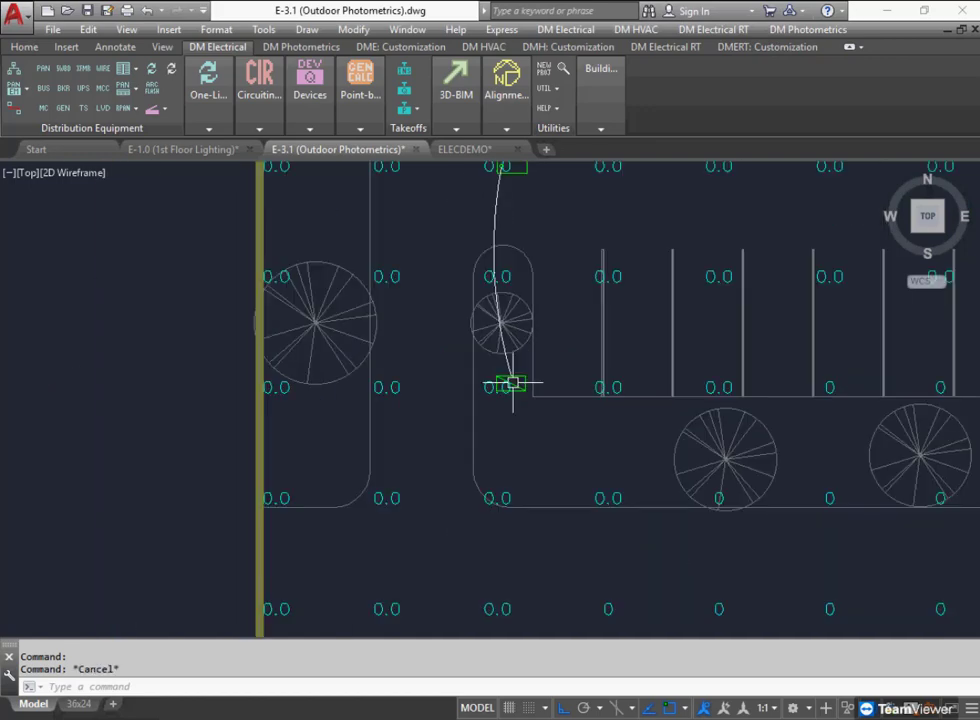
{"action": "middle_click_drag", "start_coordinate": [622, 269], "coordinate": [368, 455]}
{"action": "middle_click_drag", "start_coordinate": [668, 271], "coordinate": [510, 406]}
{"action": "middle_click_drag", "start_coordinate": [573, 347], "coordinate": [387, 580]}
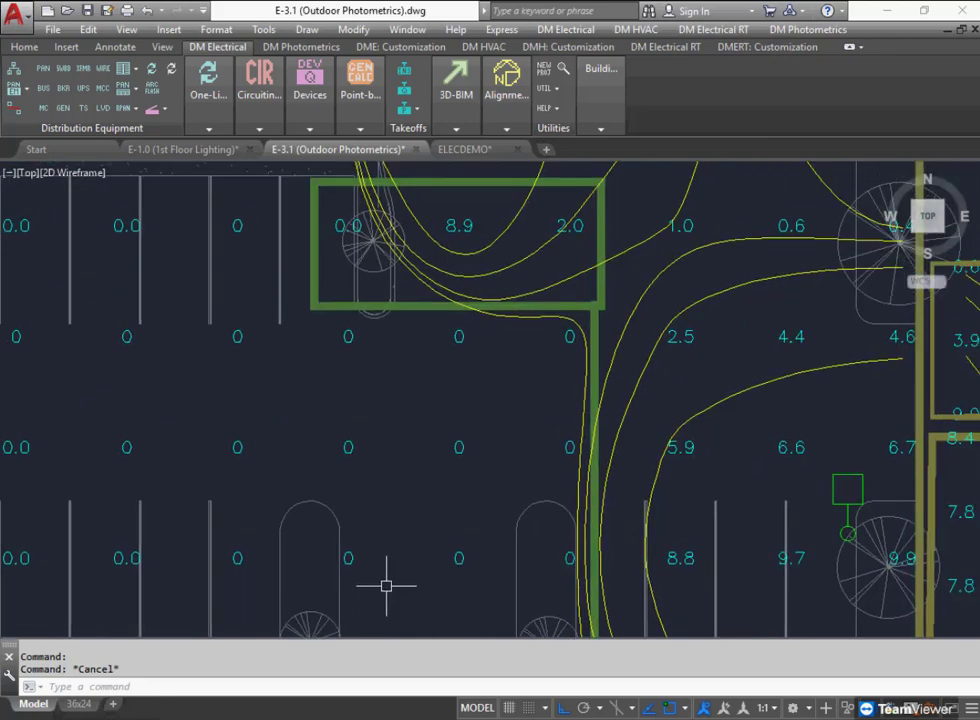
{"action": "middle_click_drag", "start_coordinate": [661, 475], "coordinate": [378, 313]}
{"action": "scroll", "coordinate": [615, 317], "scroll_direction": "up", "scroll_amount": 2}
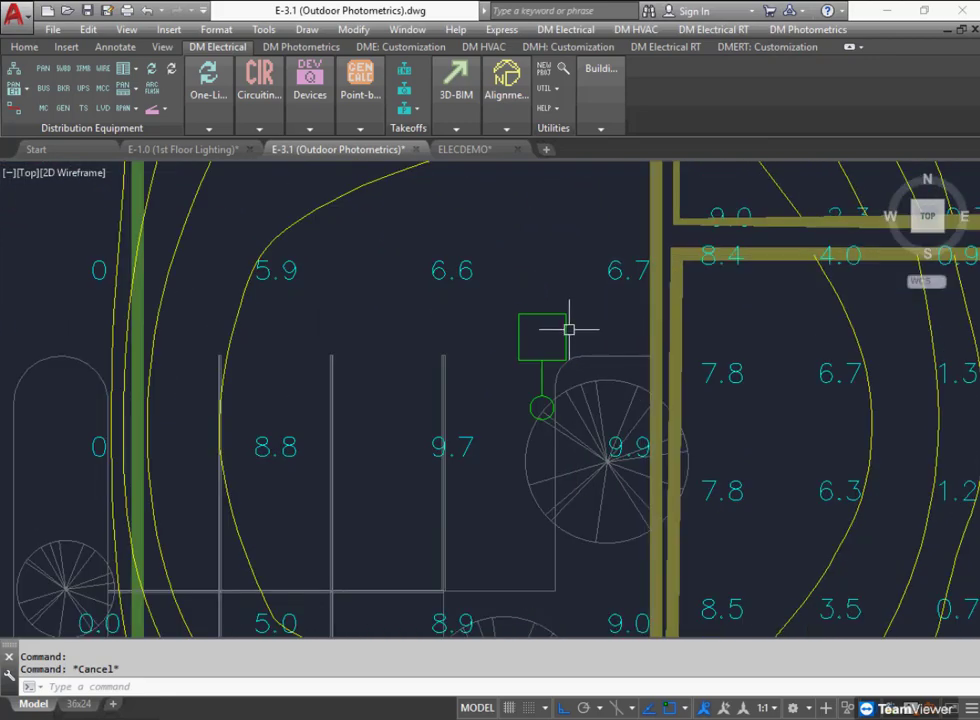
{"action": "left_click", "coordinate": [541, 393]}
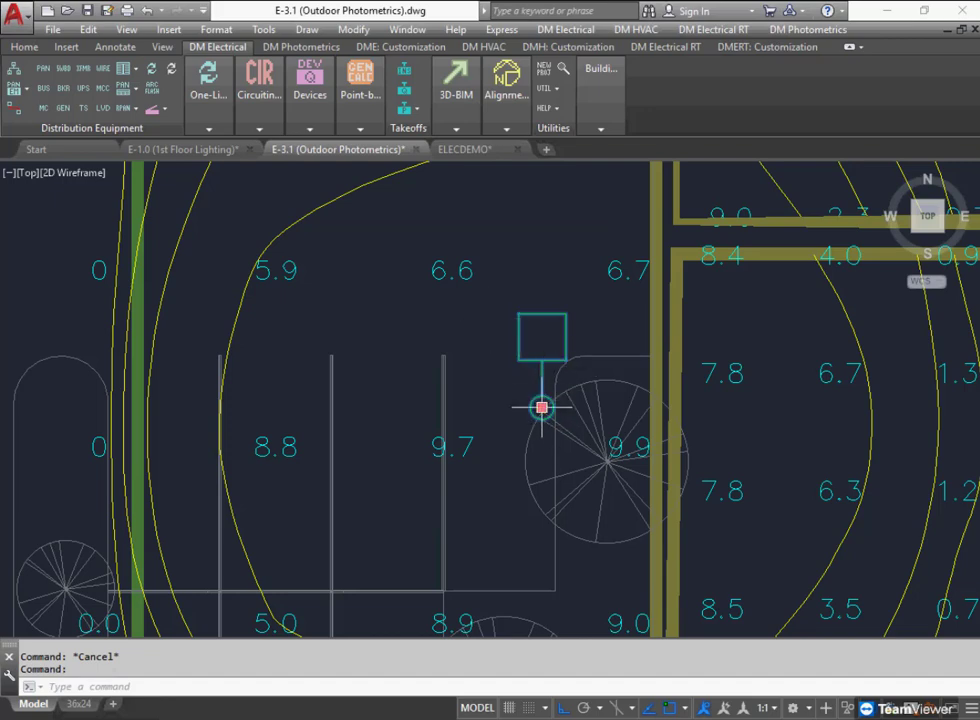
{"action": "left_click", "coordinate": [309, 128]}
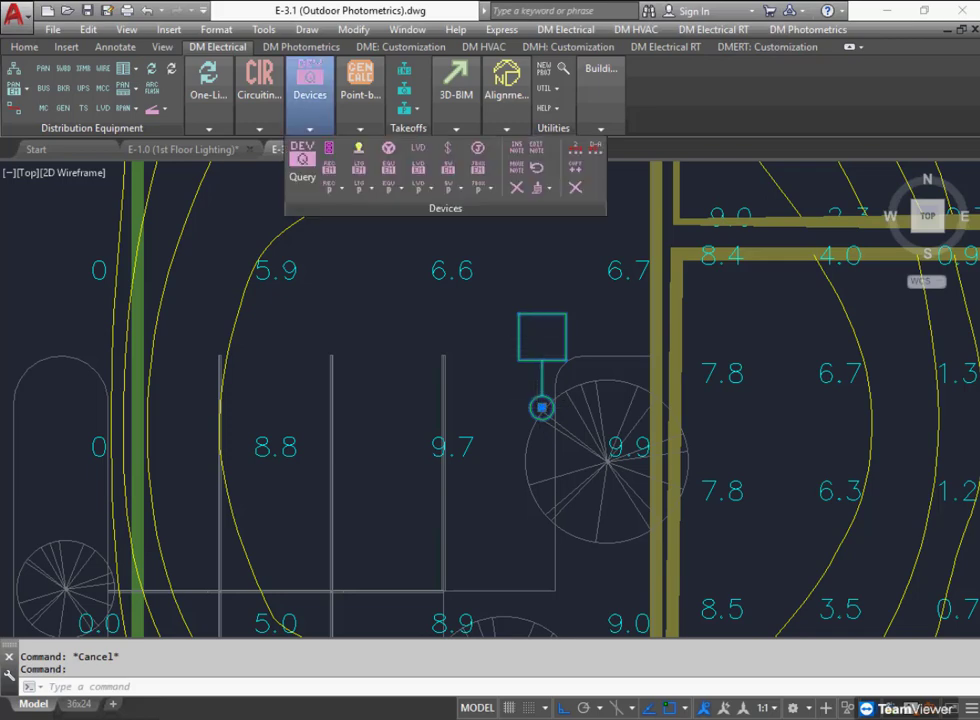
{"action": "left_click", "coordinate": [302, 160]}
{"action": "left_click", "coordinate": [541, 405]}
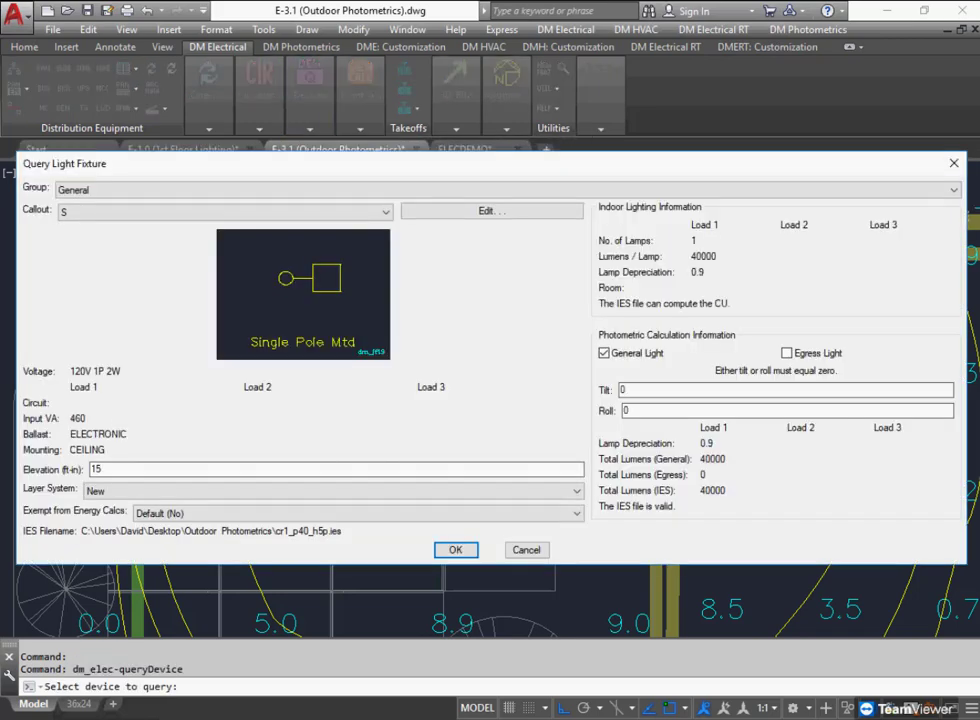
Set the arm length of fixture S to 10 ft in its schedule entry, save it, and accept the fixture query.
{"action": "left_click", "coordinate": [491, 211]}
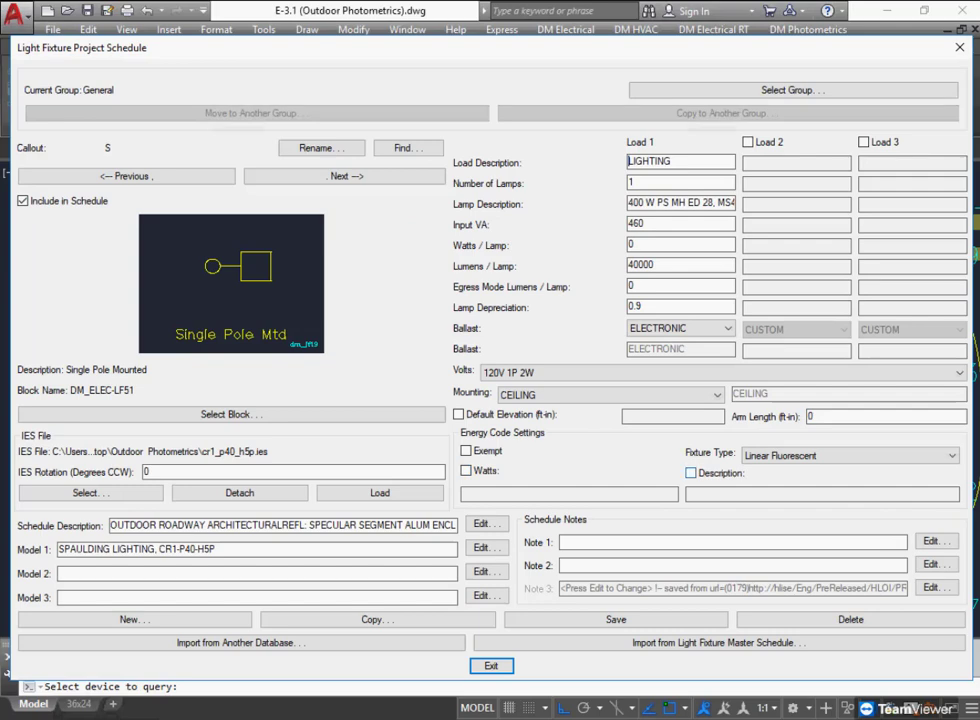
{"action": "left_click", "coordinate": [815, 417]}
{"action": "double_click", "coordinate": [811, 416]}
{"action": "type", "text": "10"}
{"action": "left_click", "coordinate": [616, 619]}
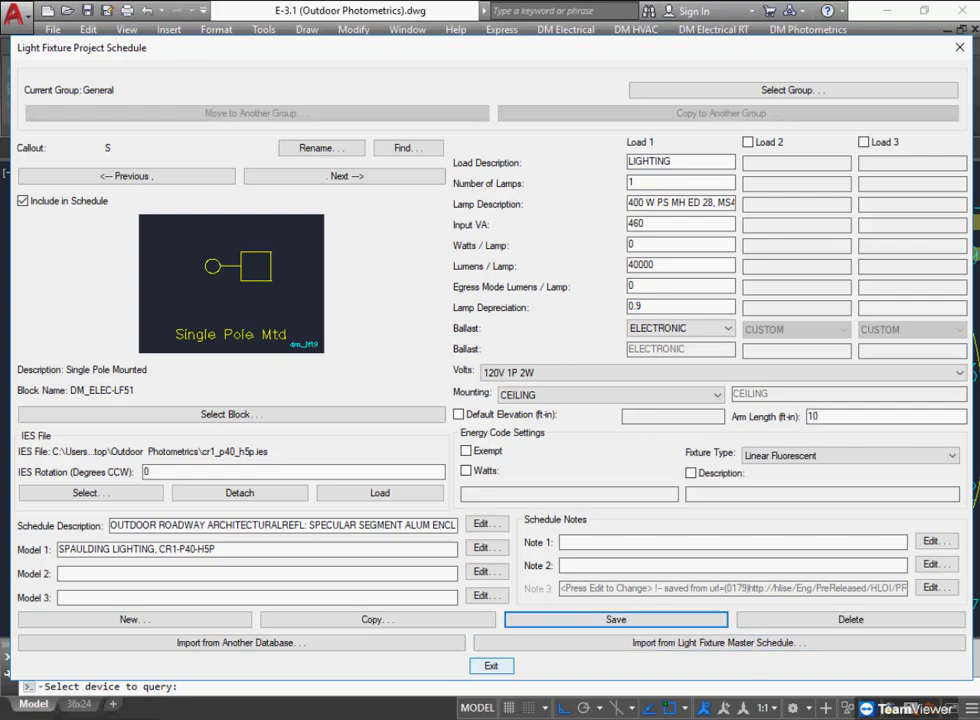
{"action": "left_click", "coordinate": [491, 665]}
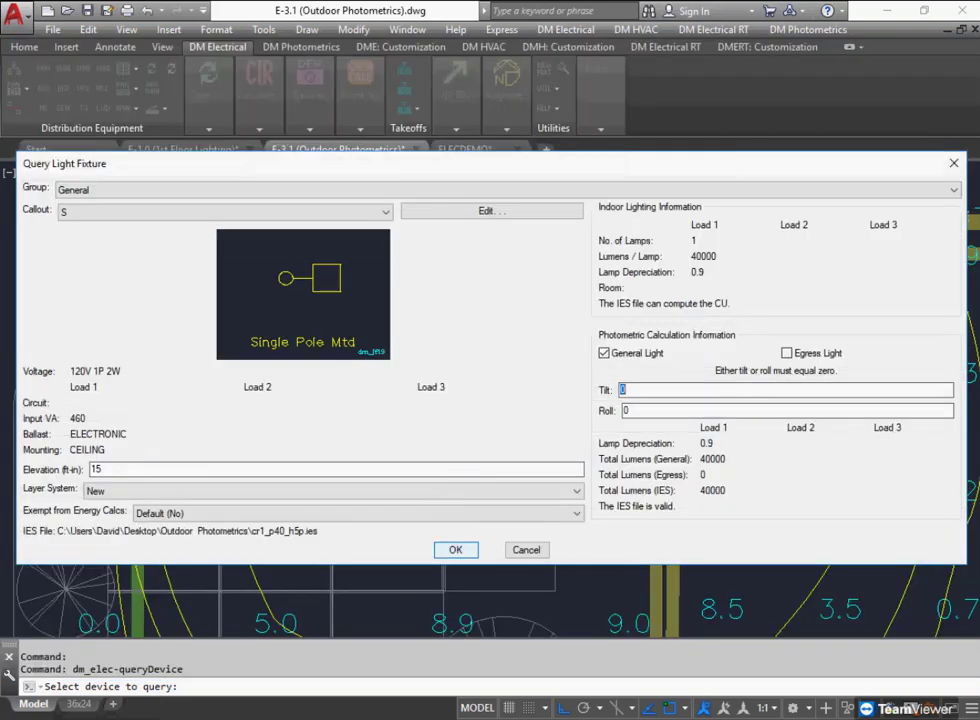
{"action": "key", "text": "Return"}
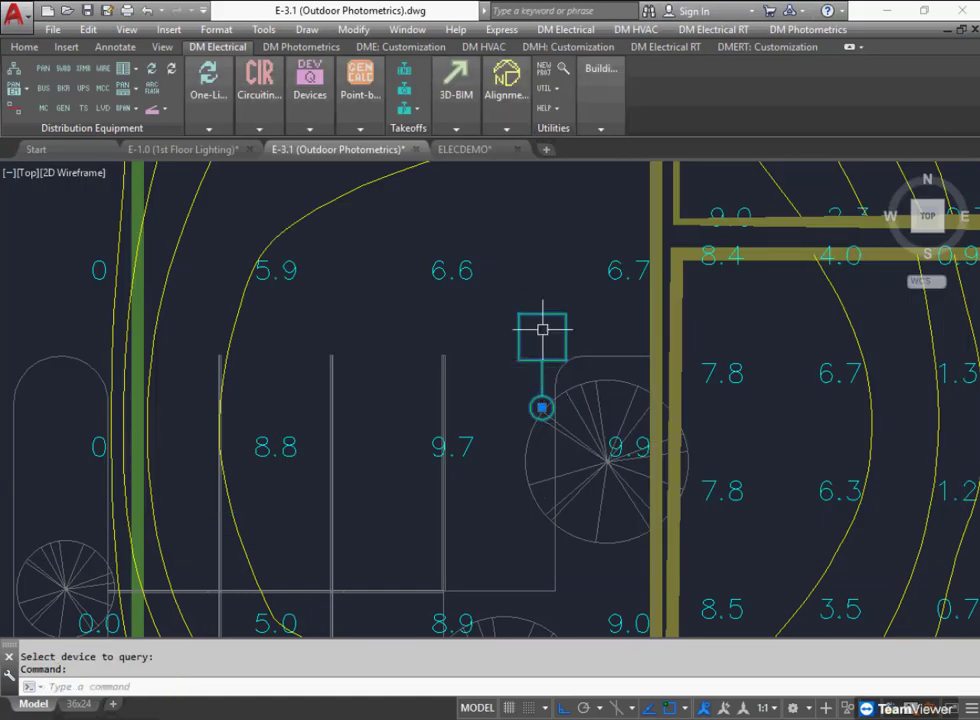
Recalculate the point-by-point photometrics for the parking lot and view the results around the pole fixture.
{"action": "scroll", "coordinate": [536, 258], "scroll_direction": "down", "scroll_amount": 2}
{"action": "left_click", "coordinate": [360, 128]}
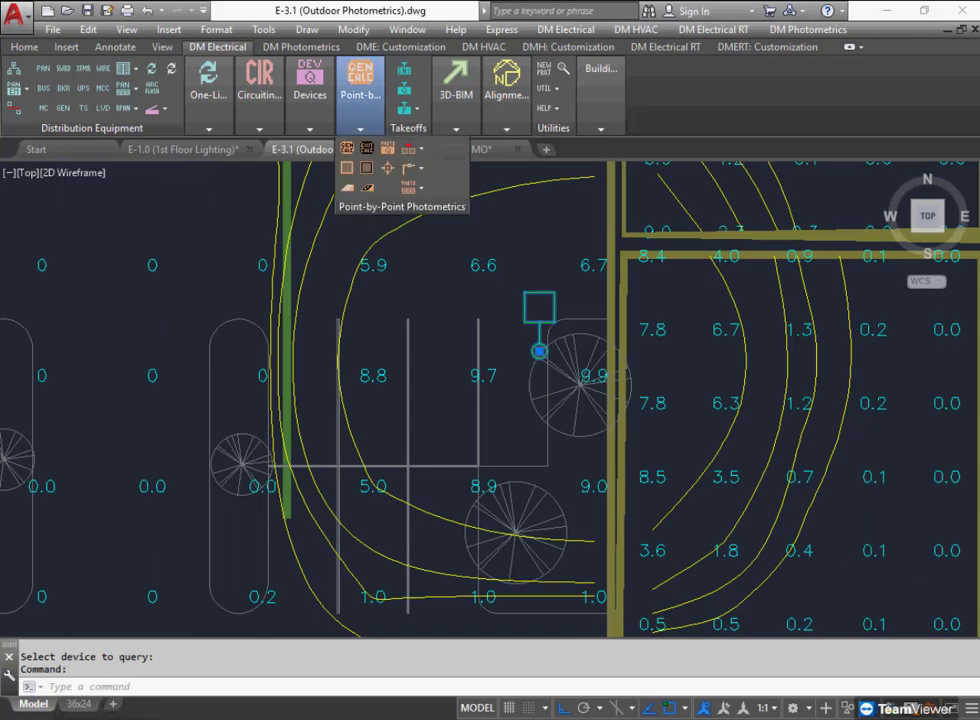
{"action": "left_click", "coordinate": [348, 149]}
{"action": "key", "text": "Return"}
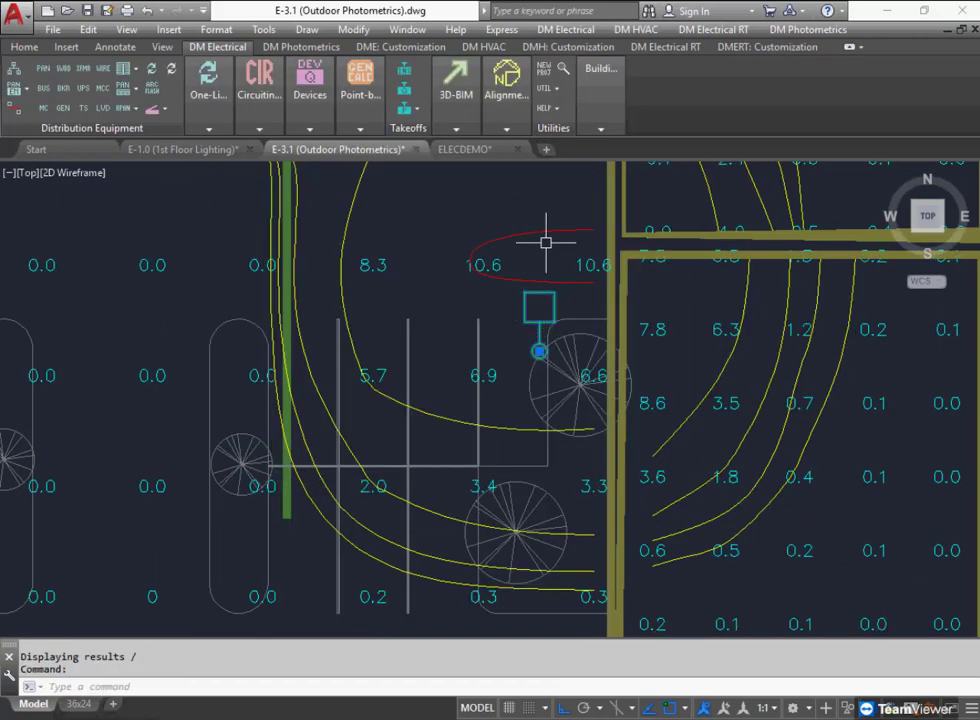
{"action": "middle_click_drag", "start_coordinate": [543, 243], "coordinate": [518, 468]}
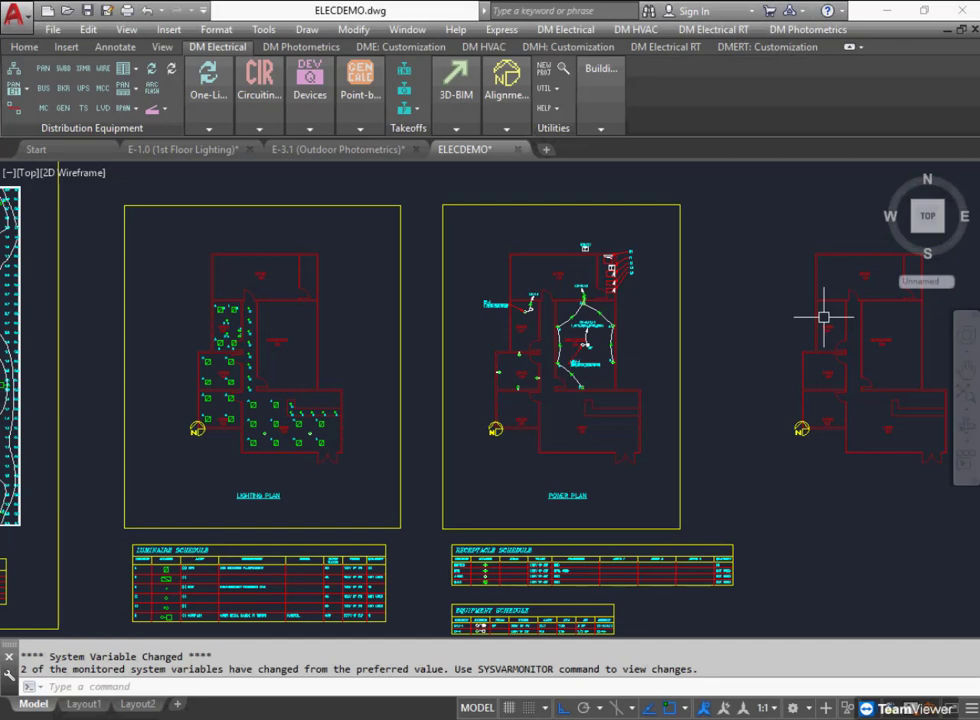
{"action": "left_click", "coordinate": [443, 291]}
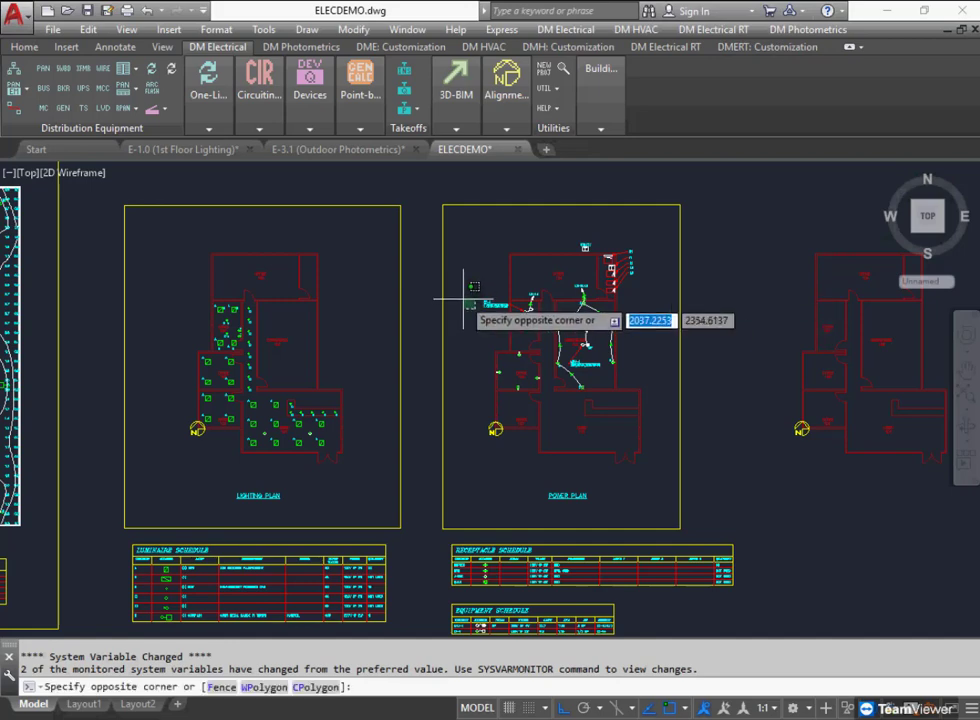
{"action": "key", "text": "Escape"}
{"action": "scroll", "coordinate": [560, 285], "scroll_direction": "up", "scroll_amount": 2}
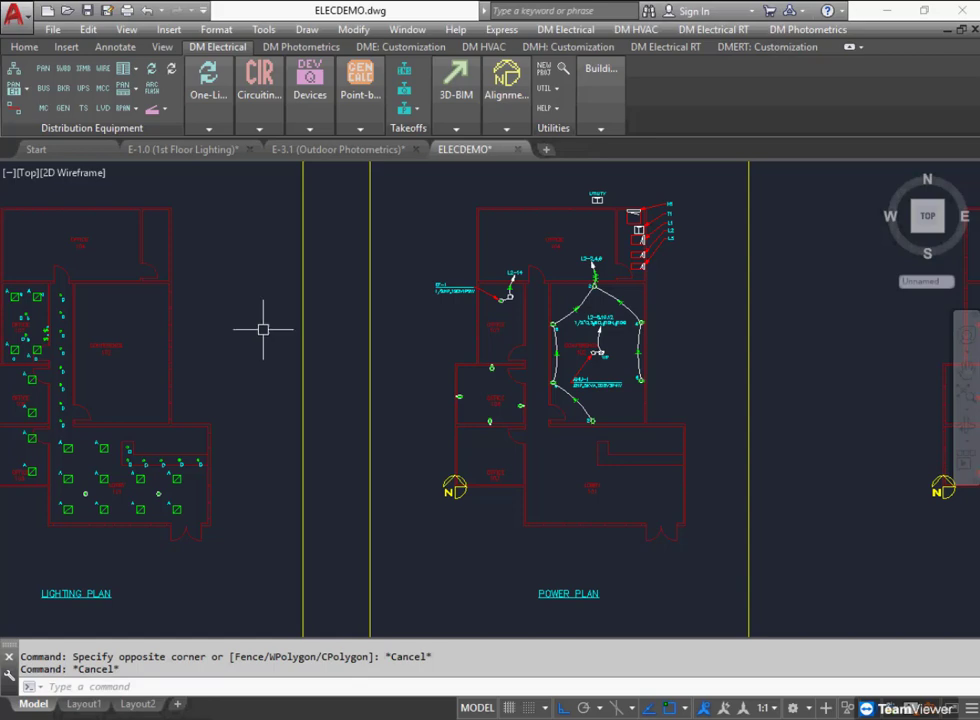
Try to copy panel H1 with its label from the power plan to the lighting plan, and check the panel's settings.
{"action": "scroll", "coordinate": [636, 207], "scroll_direction": "up", "scroll_amount": 4}
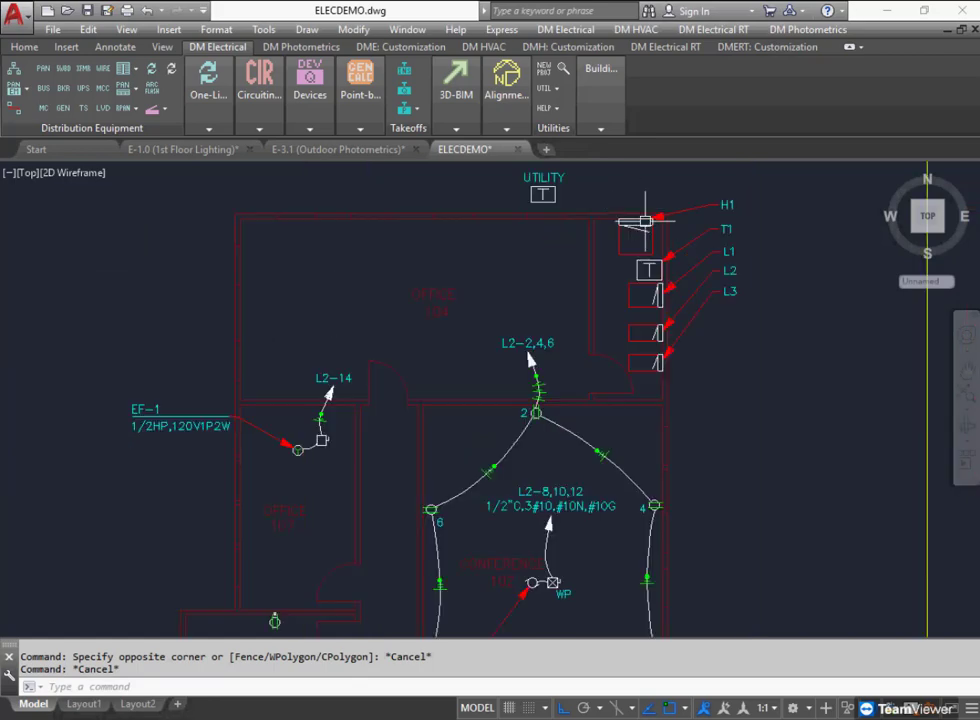
{"action": "type", "text": "co"}
{"action": "key", "text": "Return"}
{"action": "left_click", "coordinate": [640, 230]}
{"action": "key", "text": "Return"}
{"action": "scroll", "coordinate": [804, 263], "scroll_direction": "down", "scroll_amount": 2}
{"action": "left_click", "coordinate": [804, 263]}
{"action": "scroll", "coordinate": [804, 263], "scroll_direction": "down", "scroll_amount": 2}
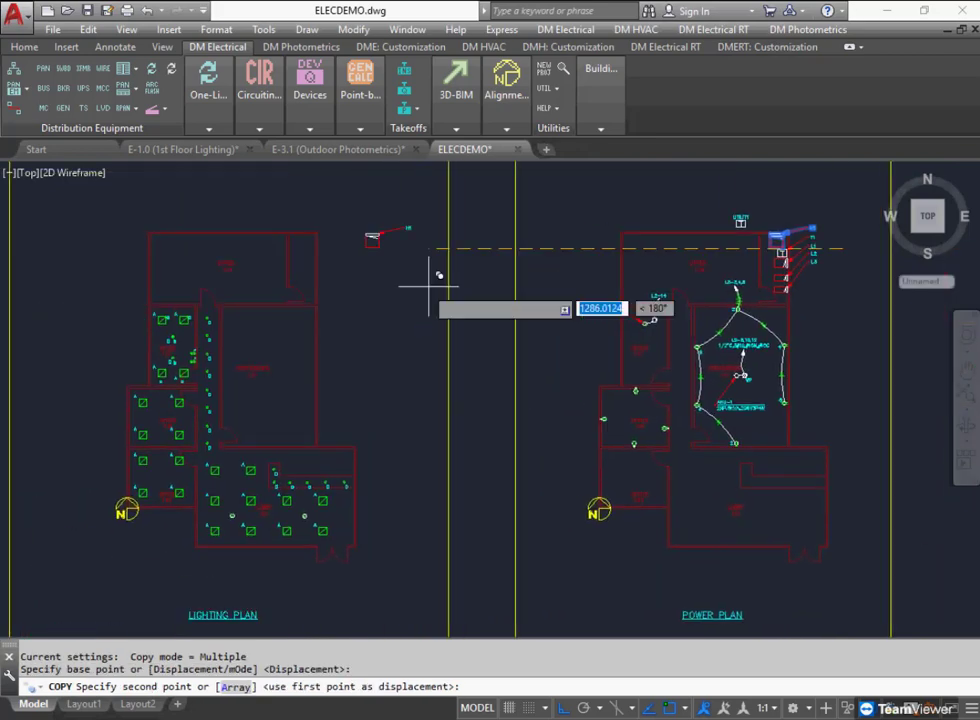
{"action": "left_click", "coordinate": [424, 315]}
{"action": "key", "text": "Return"}
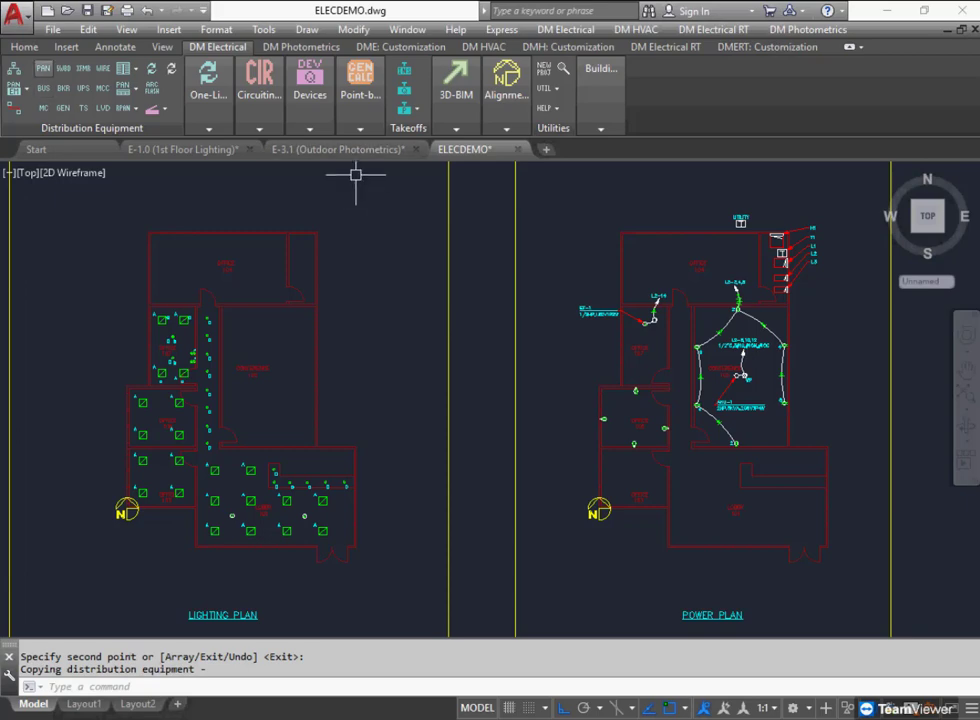
{"action": "left_click", "coordinate": [43, 69]}
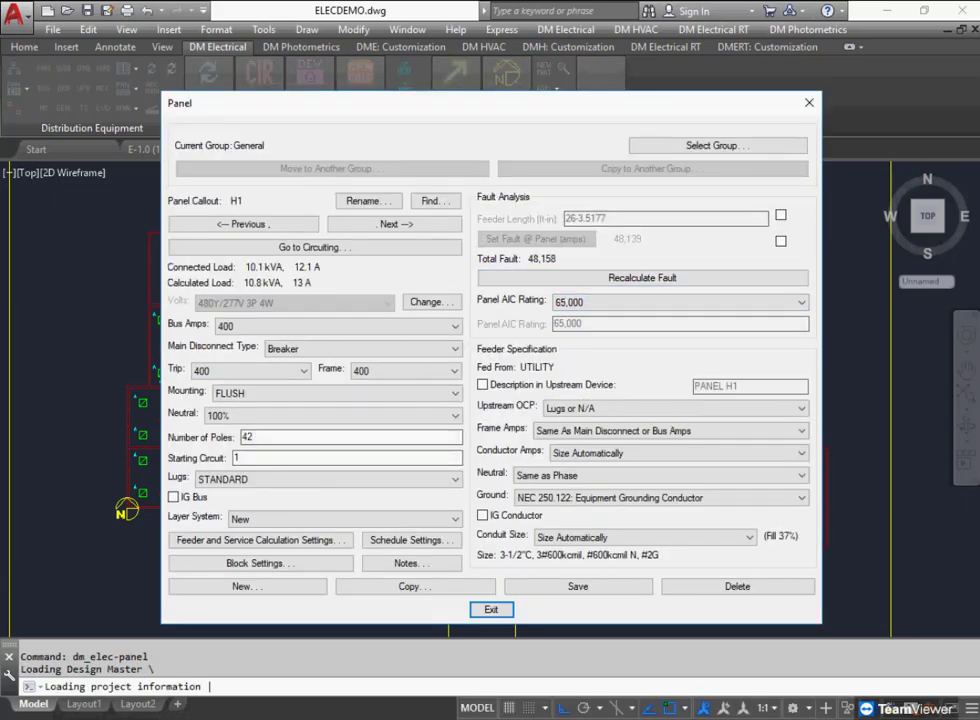
{"action": "left_click", "coordinate": [491, 609]}
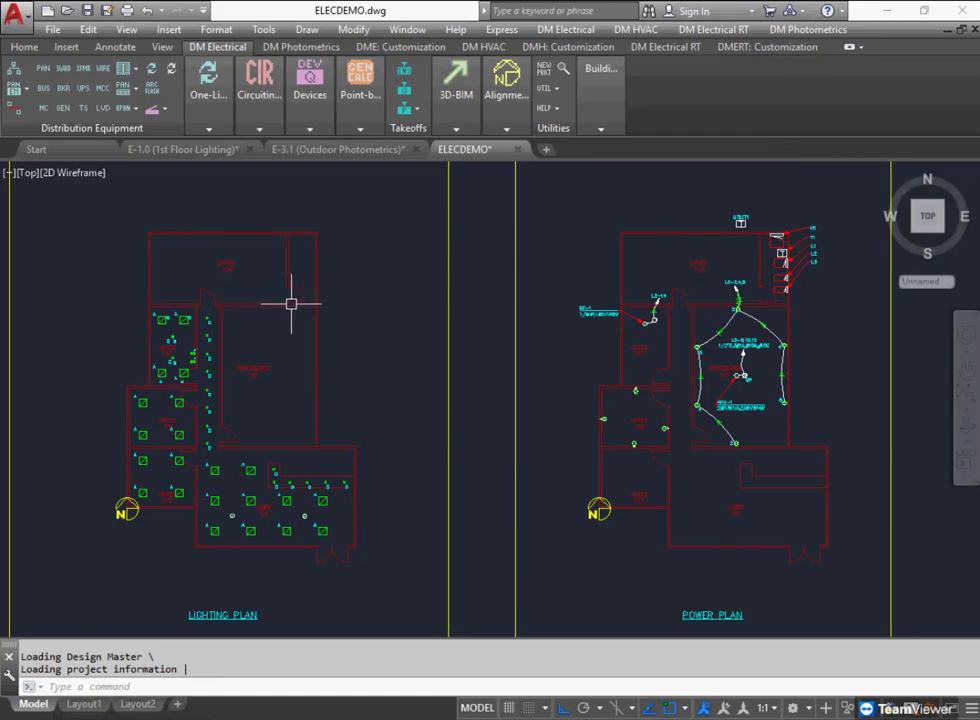
Insert plan view blocks for H1, L1, L2, L3, T1 and UTILITY in the lighting plan's alignment point area.
{"action": "left_click", "coordinate": [156, 108]}
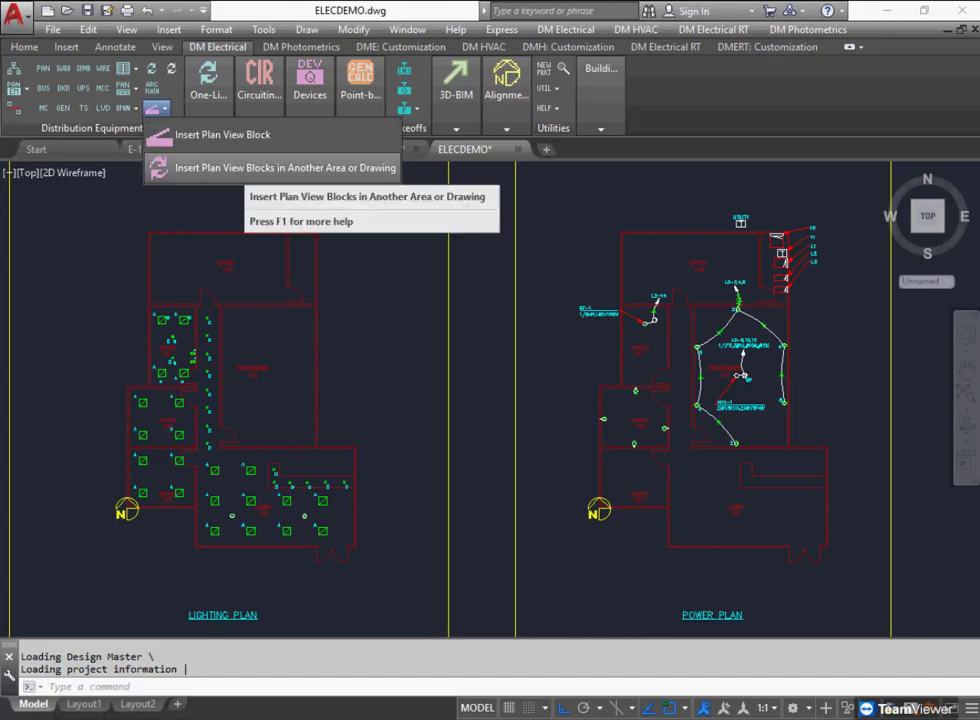
{"action": "left_click", "coordinate": [240, 168]}
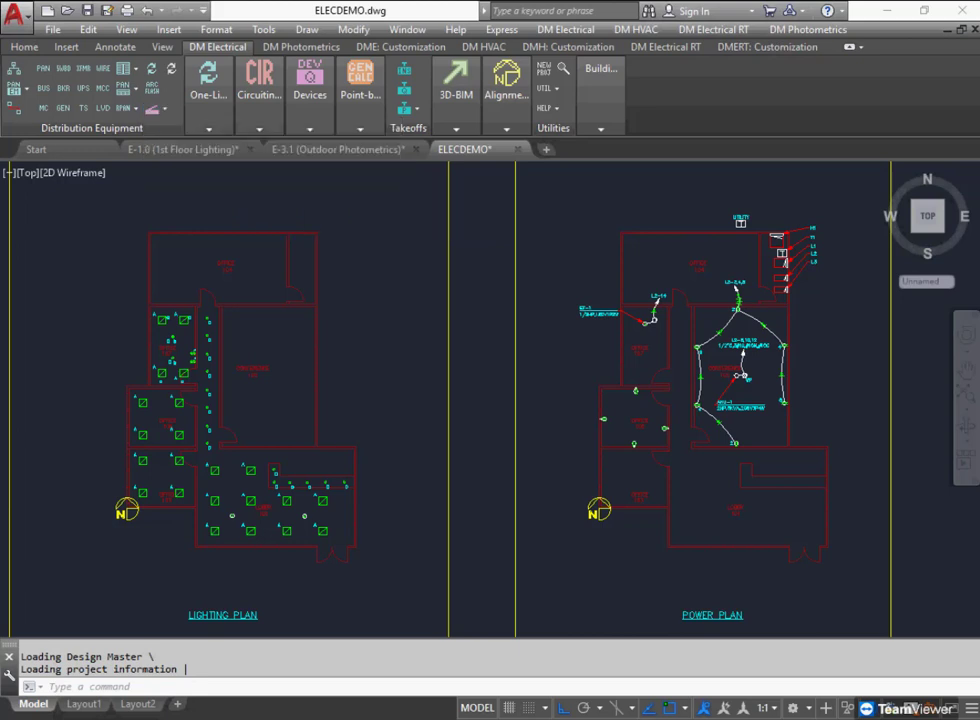
{"action": "key", "text": "shift+Down"}
{"action": "key", "text": "shift+Down"}
{"action": "key", "text": "shift+Down"}
{"action": "key", "text": "shift+Down"}
{"action": "key", "text": "shift+Down"}
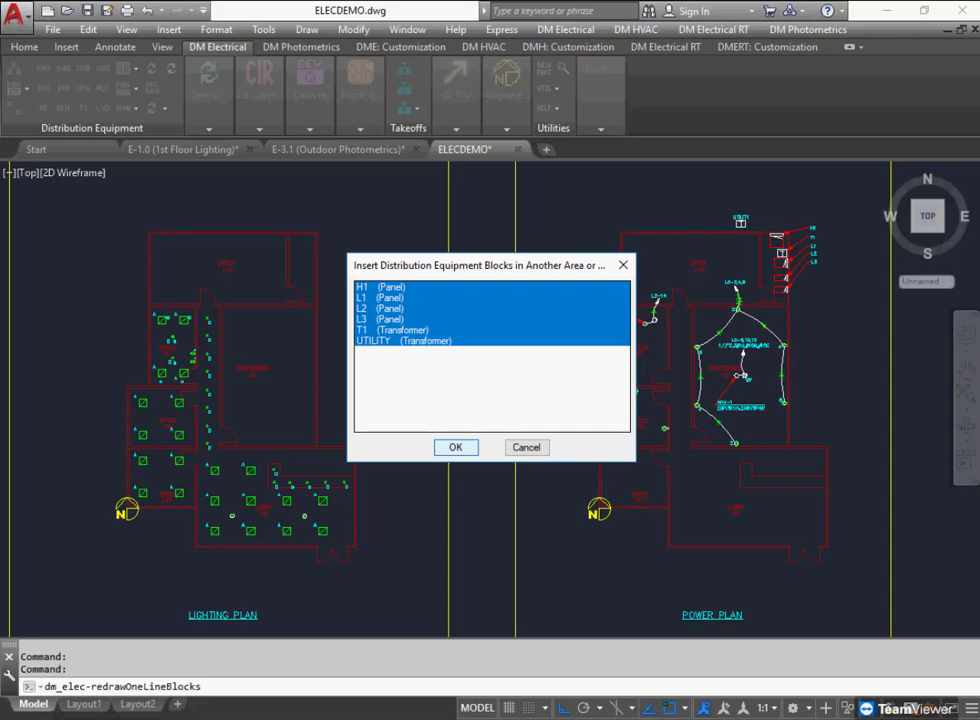
{"action": "key", "text": "Return"}
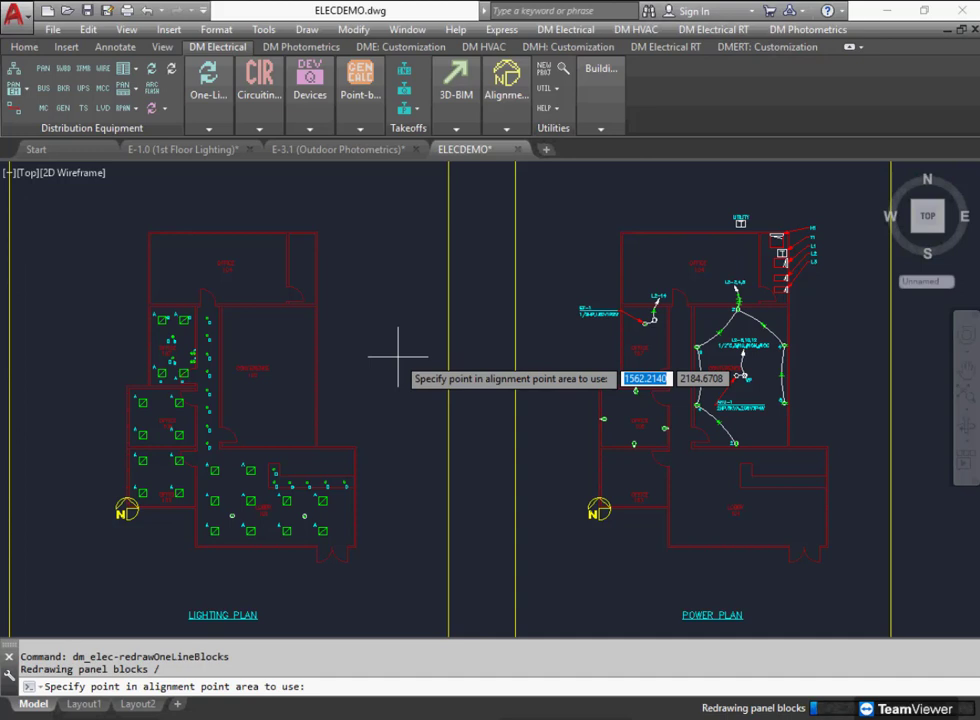
{"action": "left_click", "coordinate": [376, 299]}
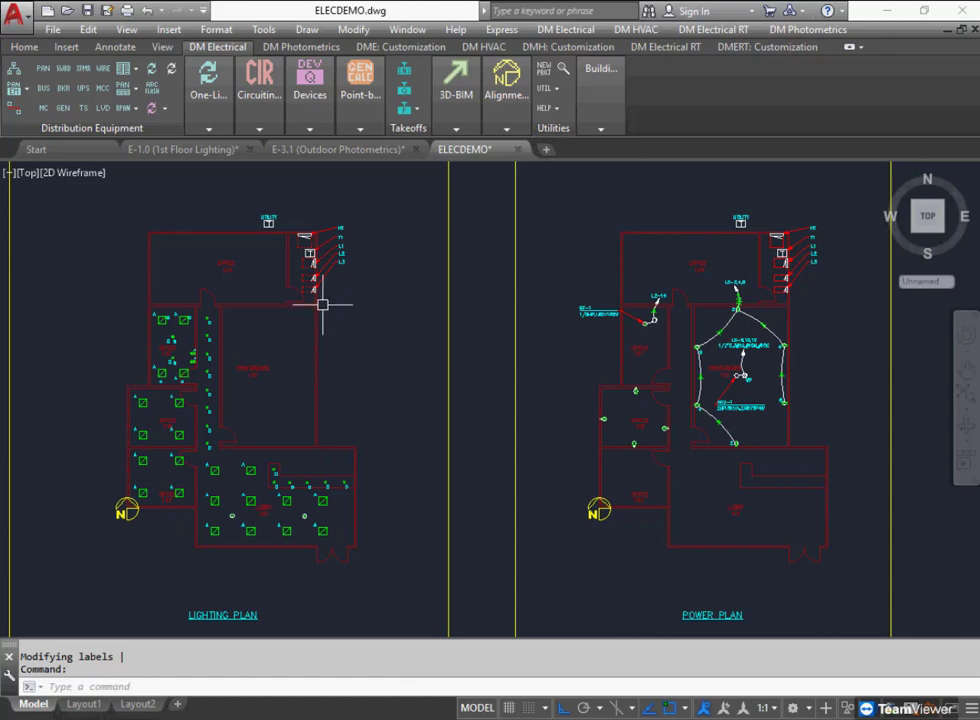
Move panel L3 and its label in the lighting plan straight down about 77 units, to the conference room's east wall.
{"action": "scroll", "coordinate": [339, 316], "scroll_direction": "up", "scroll_amount": 3}
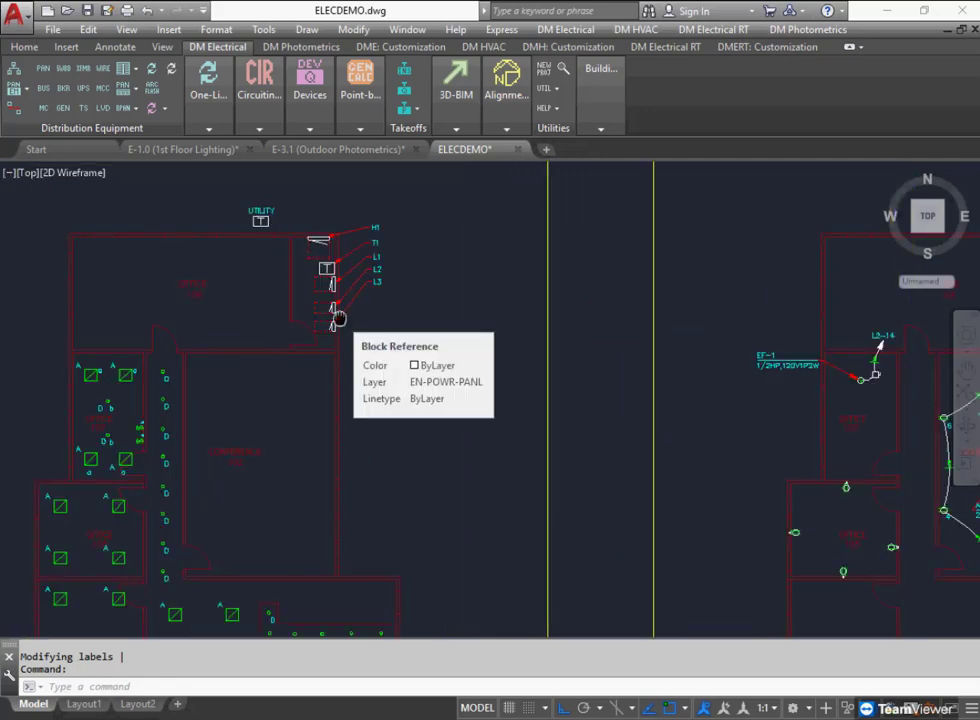
{"action": "middle_click_drag", "start_coordinate": [339, 316], "coordinate": [201, 322]}
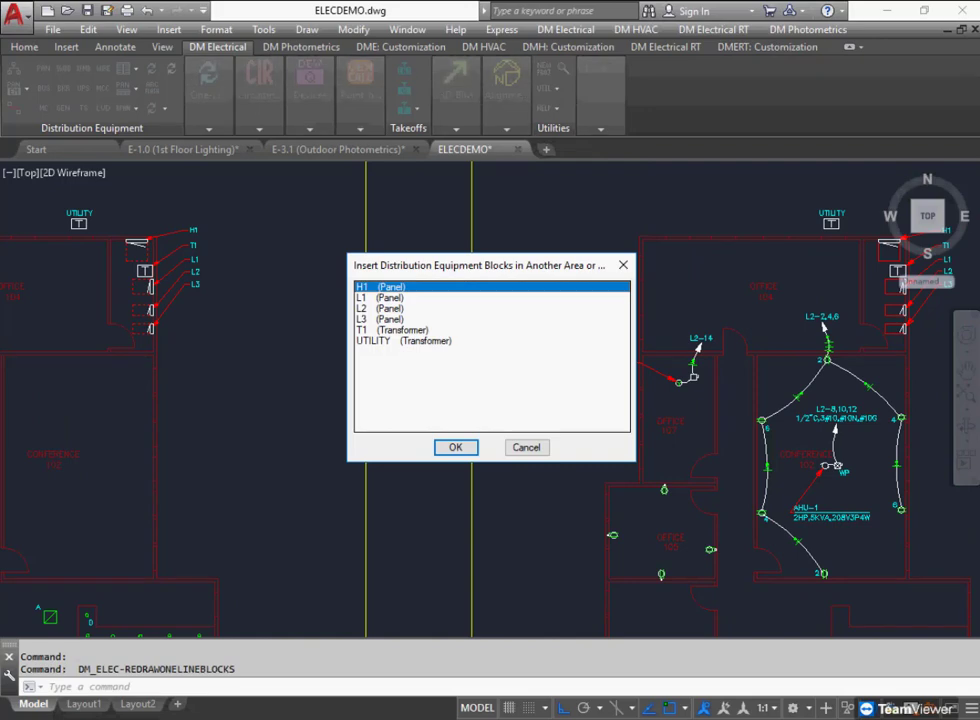
{"action": "key", "text": "Escape"}
{"action": "key", "text": "Escape"}
{"action": "type", "text": "m"}
{"action": "key", "text": "Return"}
{"action": "left_click", "coordinate": [197, 288]}
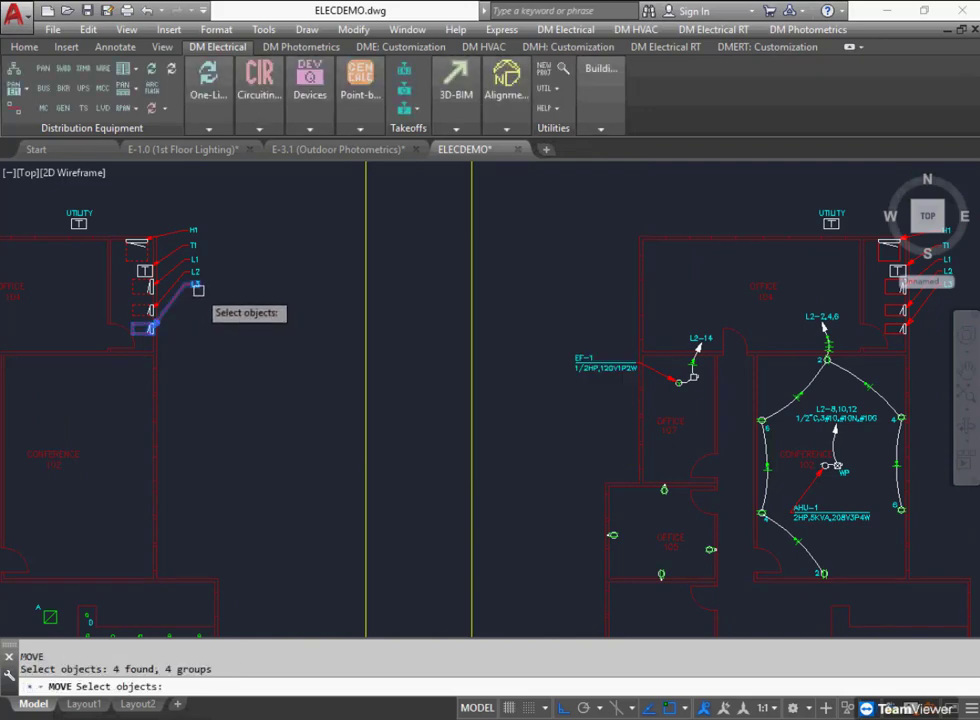
{"action": "key", "text": "Return"}
{"action": "left_click", "coordinate": [278, 235]}
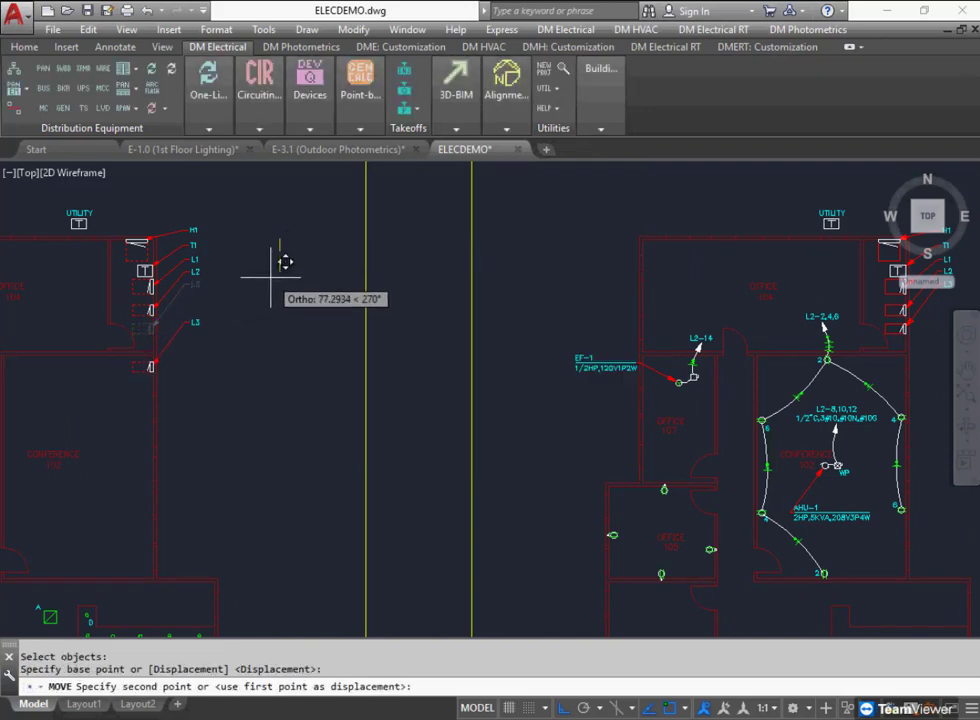
{"action": "left_click", "coordinate": [270, 278]}
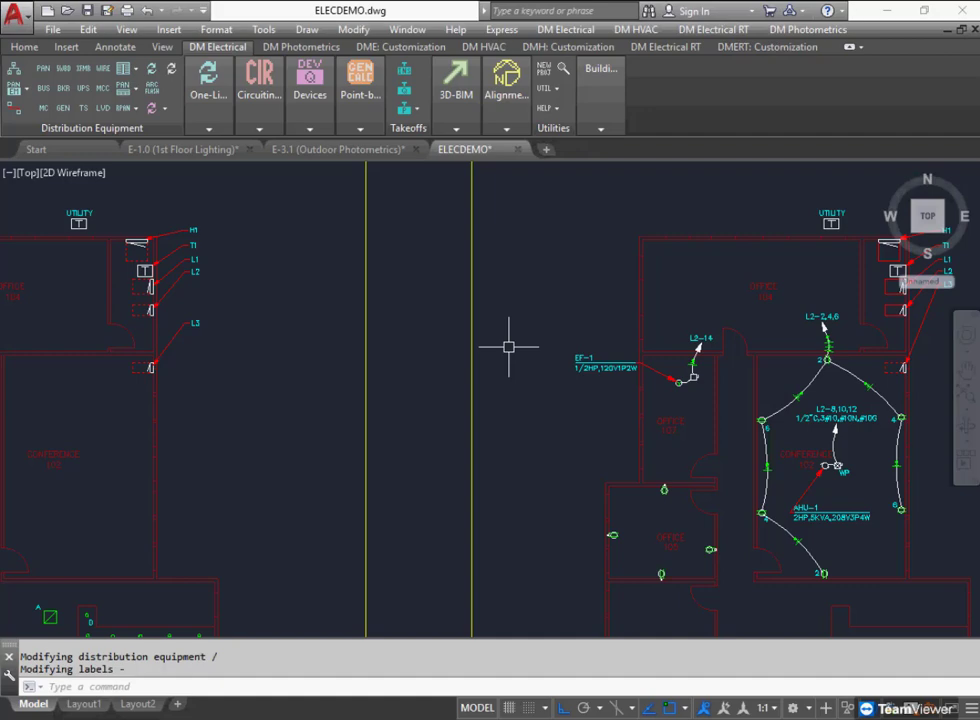
Set the description of circuit 1 on panel H1 to SPARE in the circuiting settings.
{"action": "scroll", "coordinate": [553, 330], "scroll_direction": "down", "scroll_amount": 5}
{"action": "mouse_move", "coordinate": [618, 285]}
{"action": "middle_mouse_down"}
{"action": "mouse_move", "coordinate": [460, 263]}
{"action": "mouse_move", "coordinate": [197, 262]}
{"action": "middle_mouse_up"}
{"action": "mouse_move", "coordinate": [711, 302]}
{"action": "middle_mouse_down"}
{"action": "mouse_move", "coordinate": [492, 310]}
{"action": "mouse_move", "coordinate": [376, 300]}
{"action": "middle_mouse_up"}
{"action": "scroll", "coordinate": [492, 310], "scroll_direction": "up", "scroll_amount": 5}
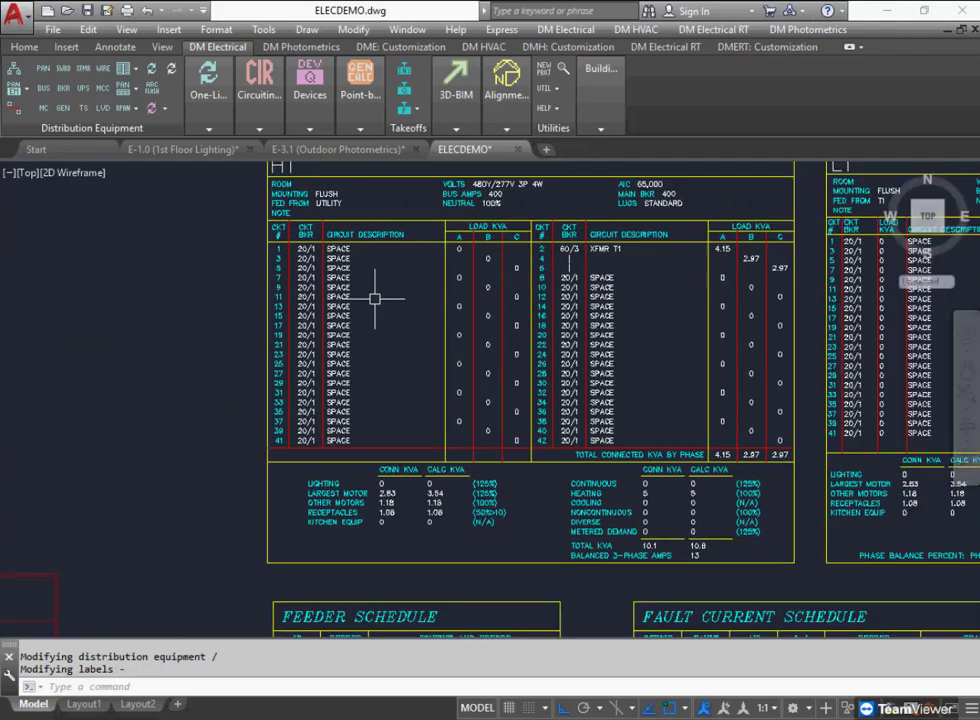
{"action": "scroll", "coordinate": [375, 298], "scroll_direction": "up", "scroll_amount": 1}
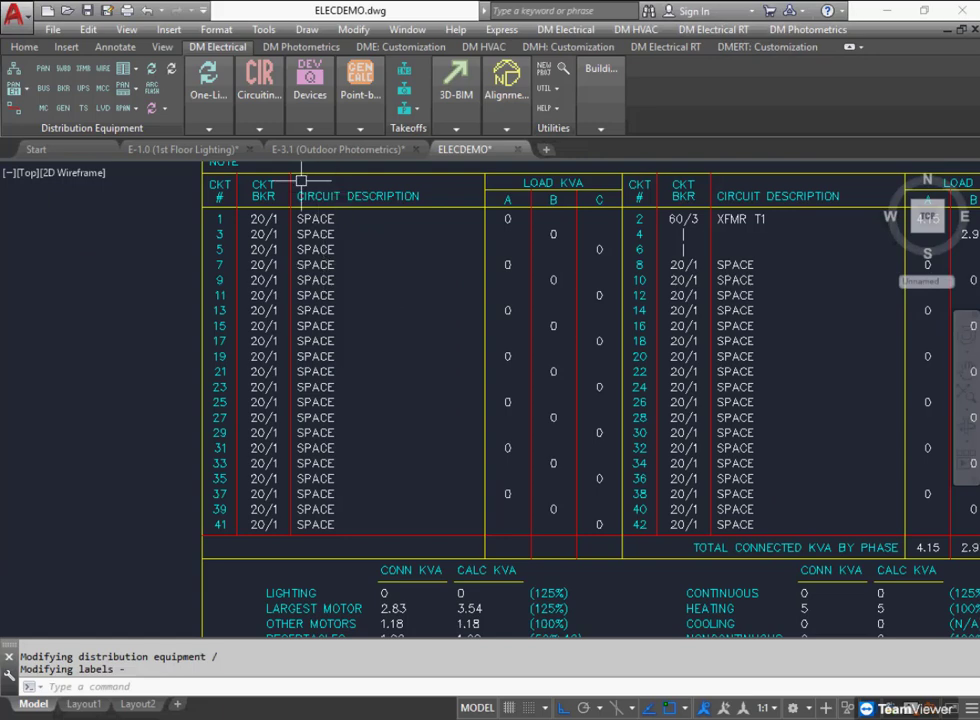
{"action": "mouse_move", "coordinate": [259, 120]}
{"action": "left_click", "coordinate": [259, 160]}
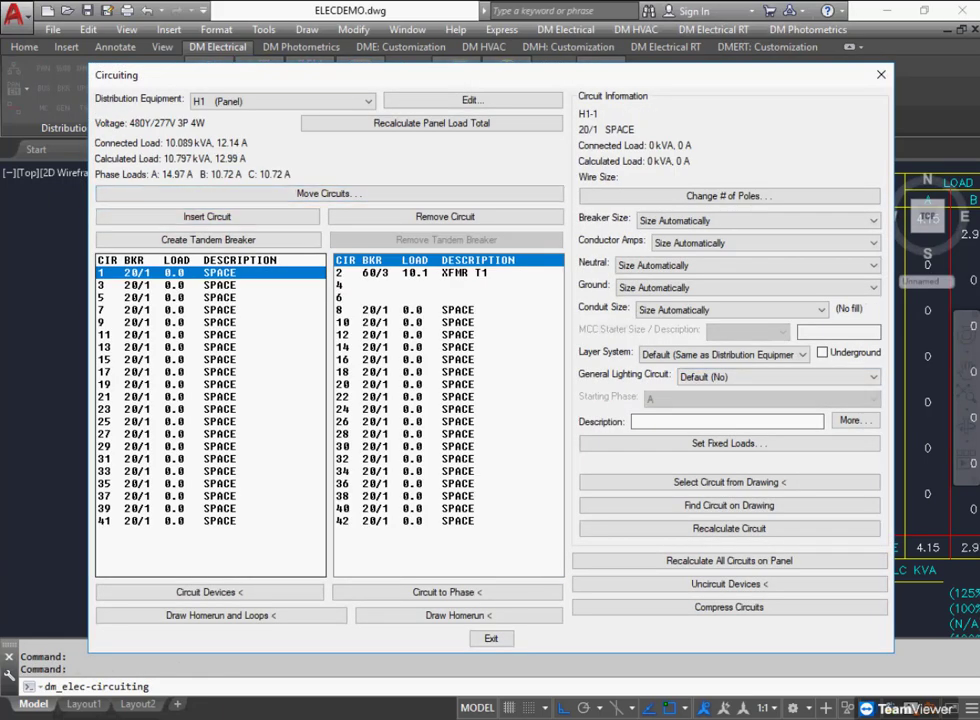
{"action": "type", "text": "SP"}
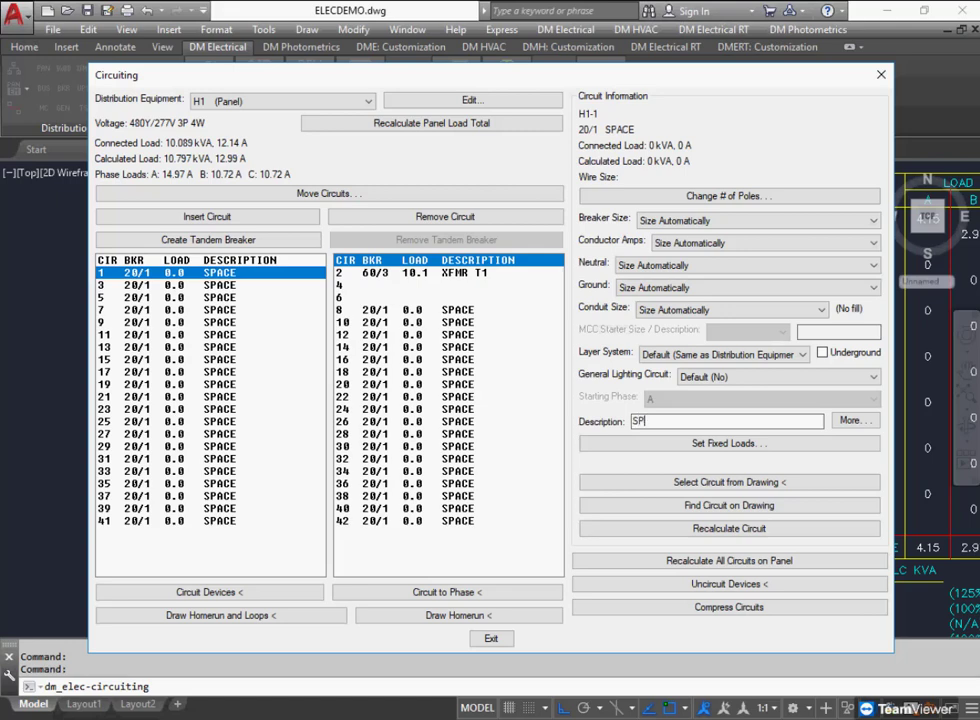
{"action": "type", "text": "ARE"}
{"action": "key", "text": "Tab"}
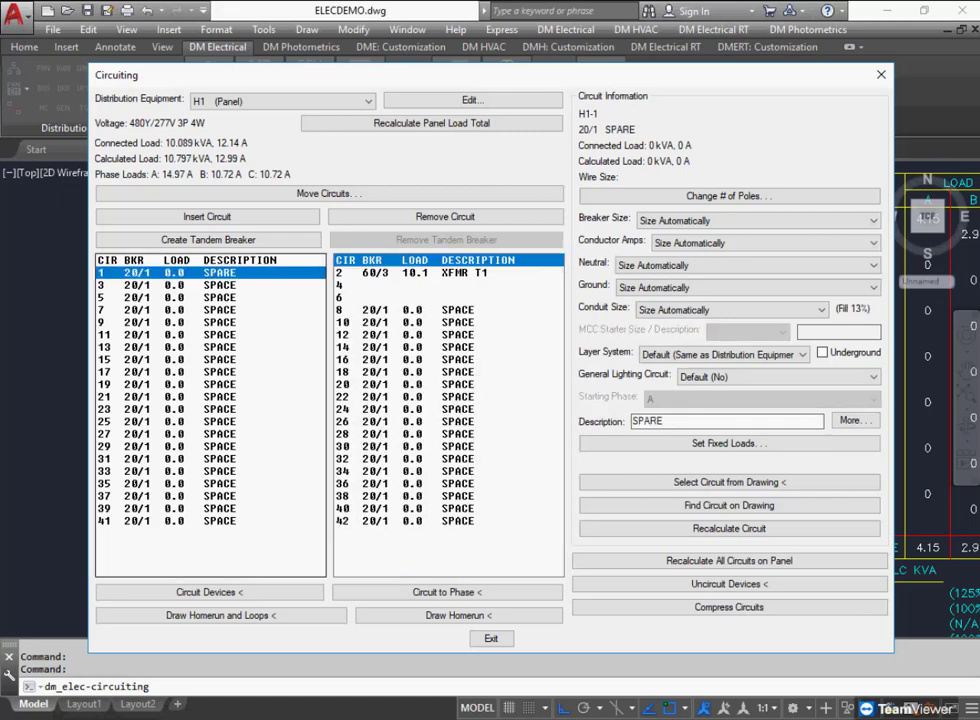
{"action": "left_click", "coordinate": [491, 638]}
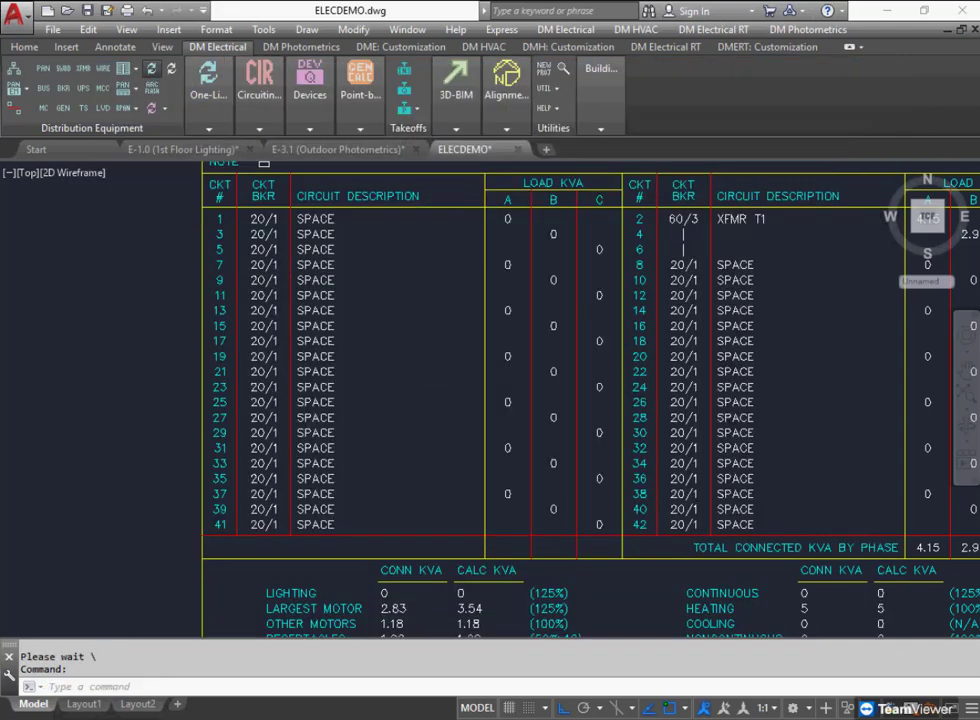
Update the H1 panel schedule, recalculating the loads between distribution equipment.
{"action": "left_click", "coordinate": [152, 69]}
{"action": "left_click", "coordinate": [303, 275]}
{"action": "key", "text": "Return"}
{"action": "key", "text": "Return"}
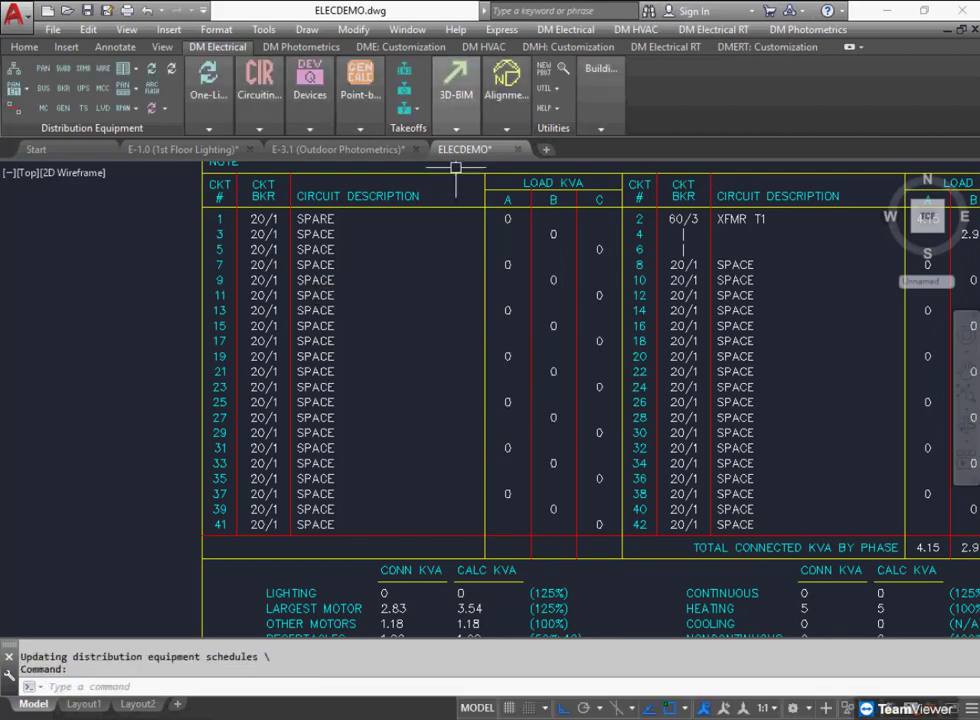
Set the project's unused circuit description option to "Spare with breaker size listed" and accept the options.
{"action": "left_click", "coordinate": [566, 29]}
{"action": "mouse_move", "coordinate": [588, 485]}
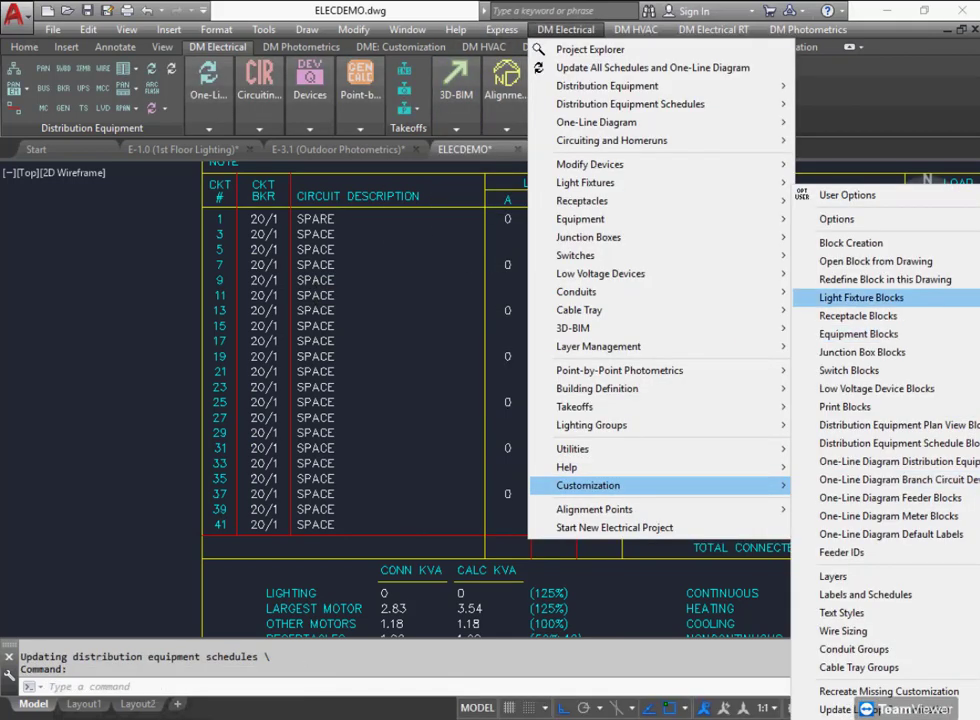
{"action": "mouse_move", "coordinate": [836, 219]}
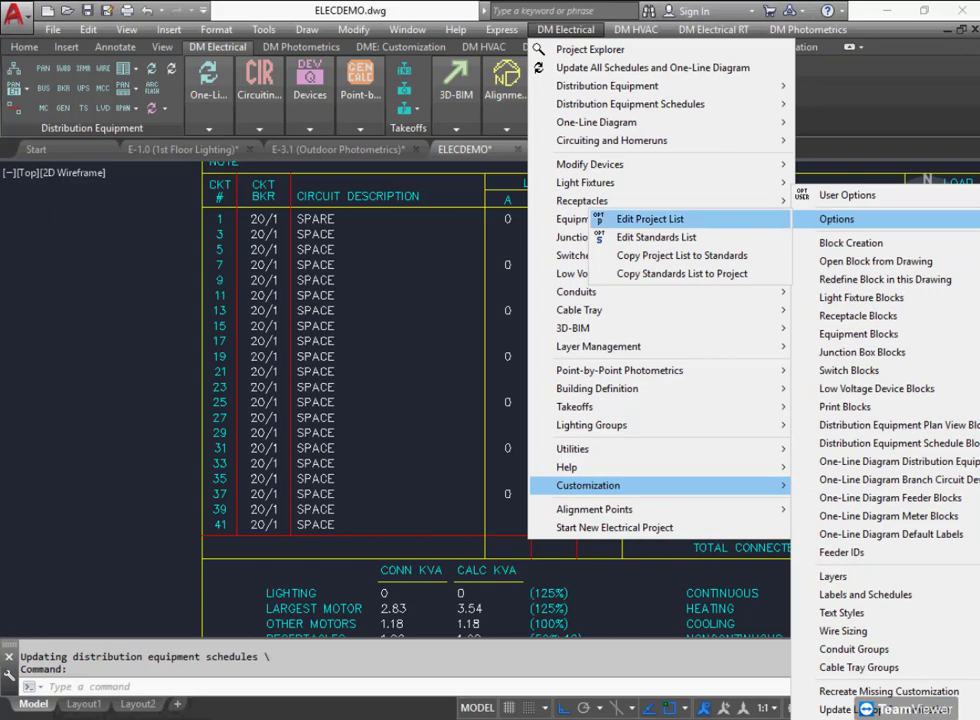
{"action": "left_click", "coordinate": [648, 219]}
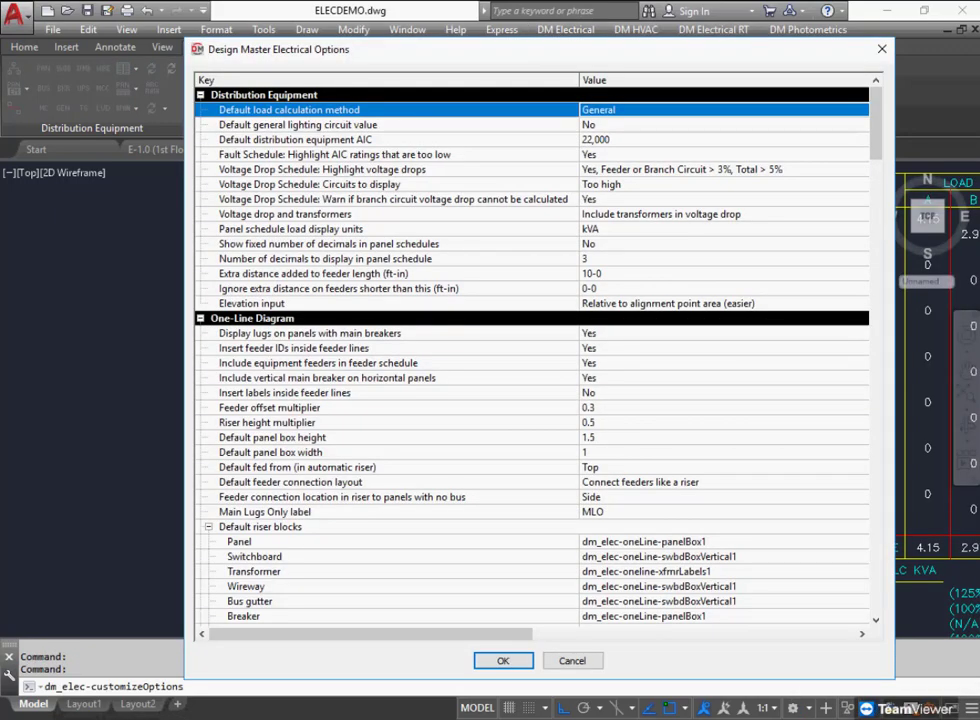
{"action": "left_click_drag", "start_coordinate": [876, 124], "coordinate": [876, 272]}
{"action": "left_click", "coordinate": [430, 288]}
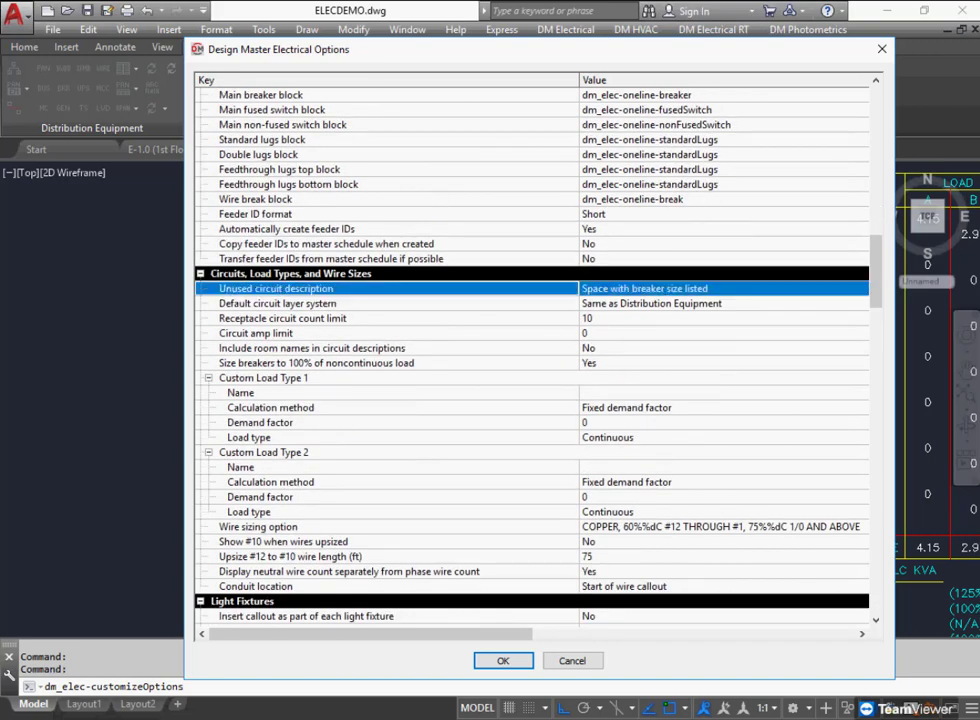
{"action": "left_click", "coordinate": [722, 288]}
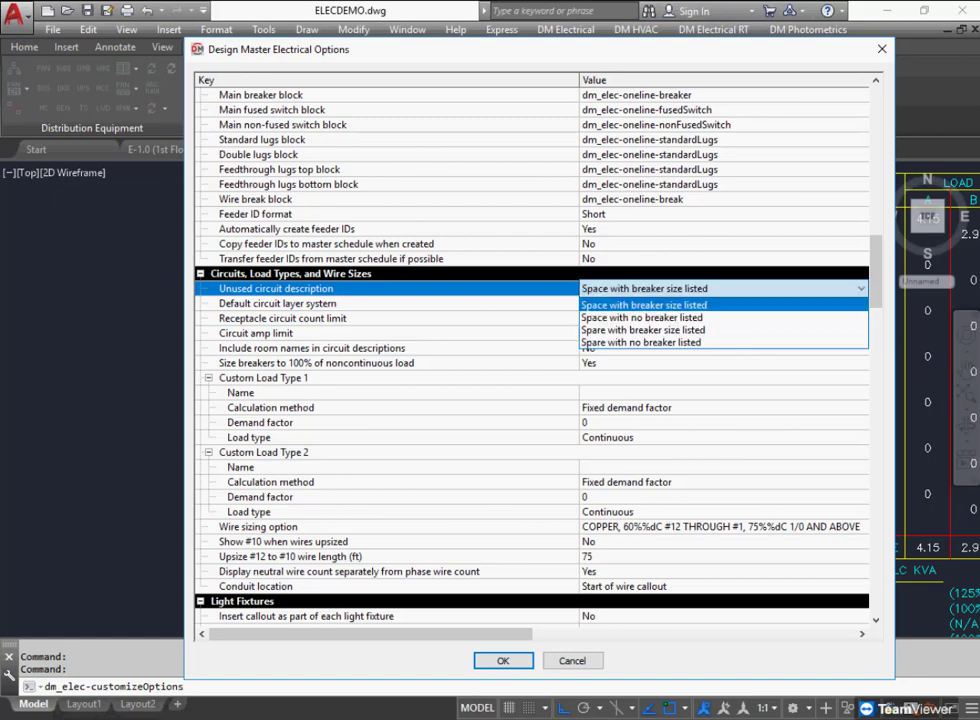
{"action": "key", "text": "Down"}
{"action": "key", "text": "Down"}
{"action": "key", "text": "Down"}
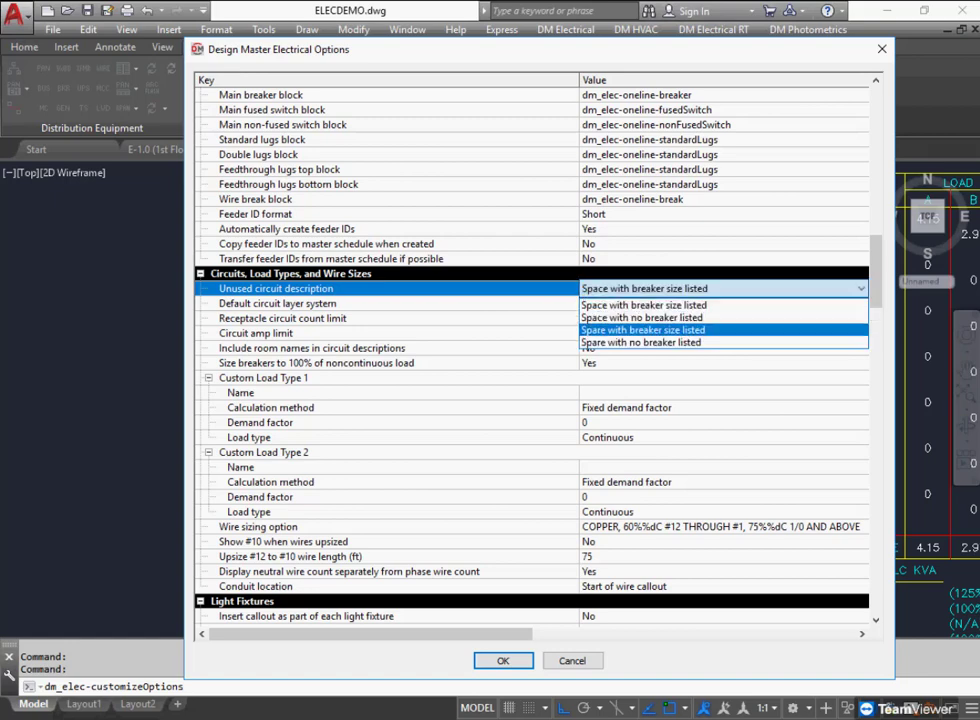
{"action": "key", "text": "Up"}
{"action": "key", "text": "Return"}
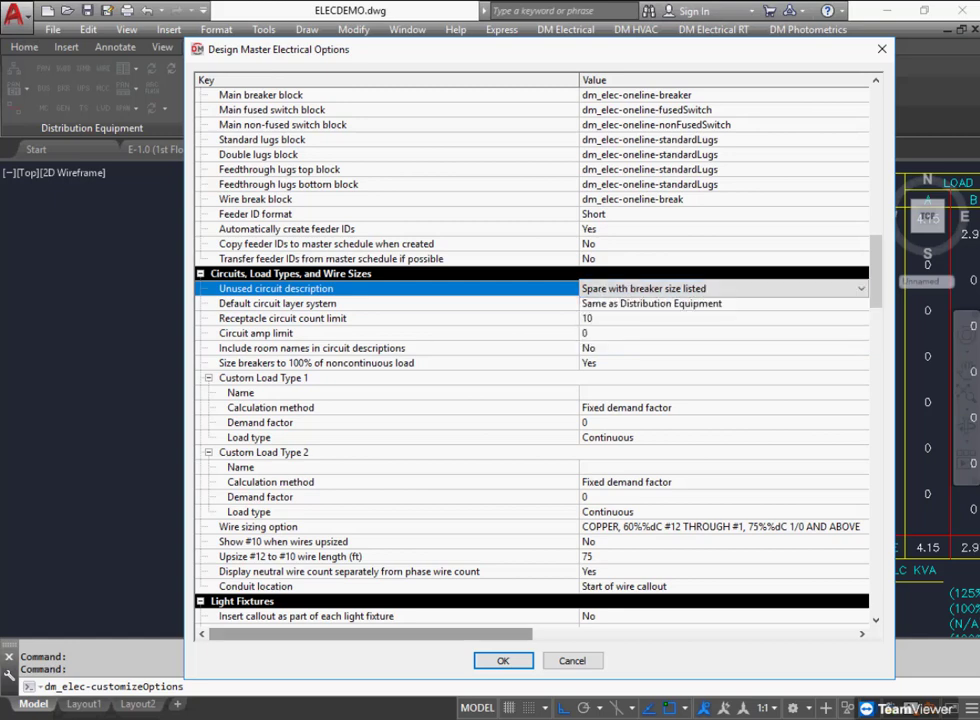
{"action": "key", "text": "Return"}
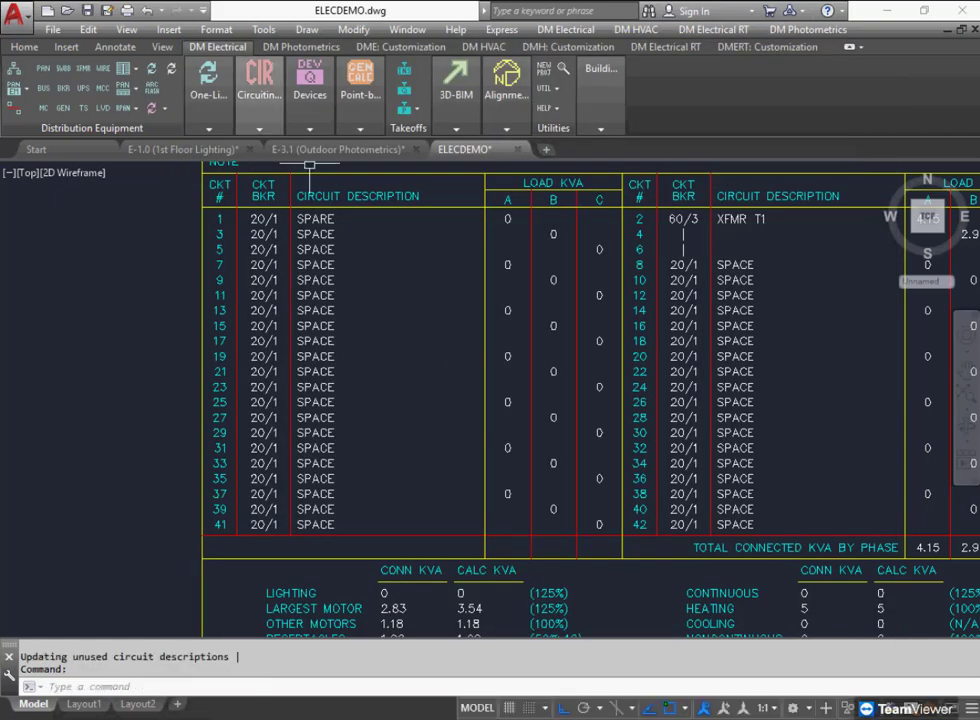
Refresh the H1 schedule to apply the new unused circuit description, again recalculating loads between distribution equipment.
{"action": "left_click", "coordinate": [151, 68]}
{"action": "left_click", "coordinate": [322, 292]}
{"action": "key", "text": "Return"}
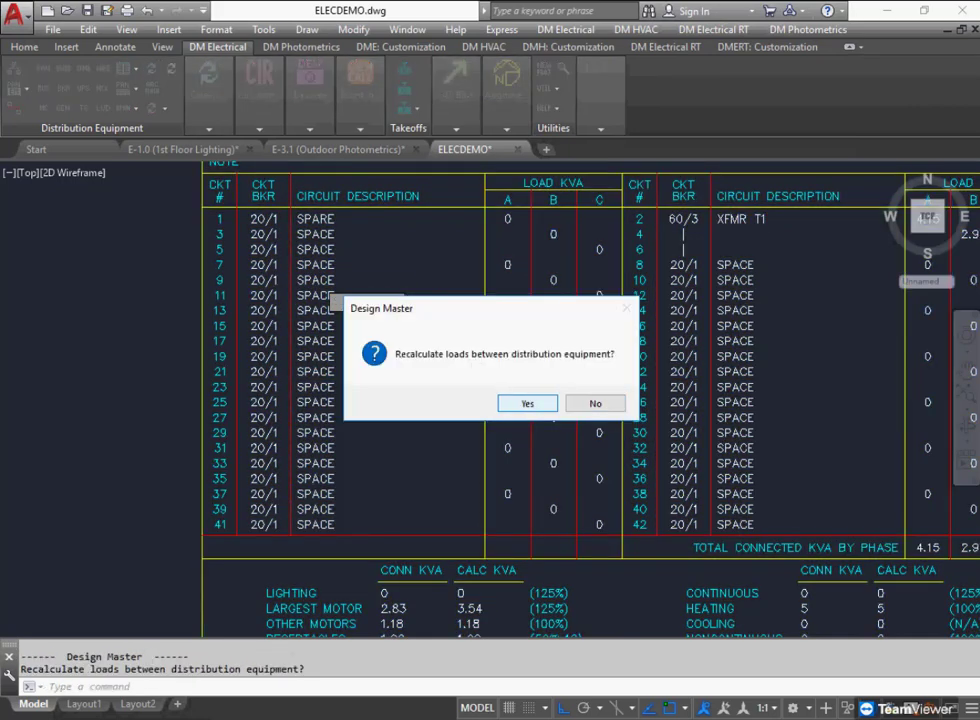
{"action": "key", "text": "Return"}
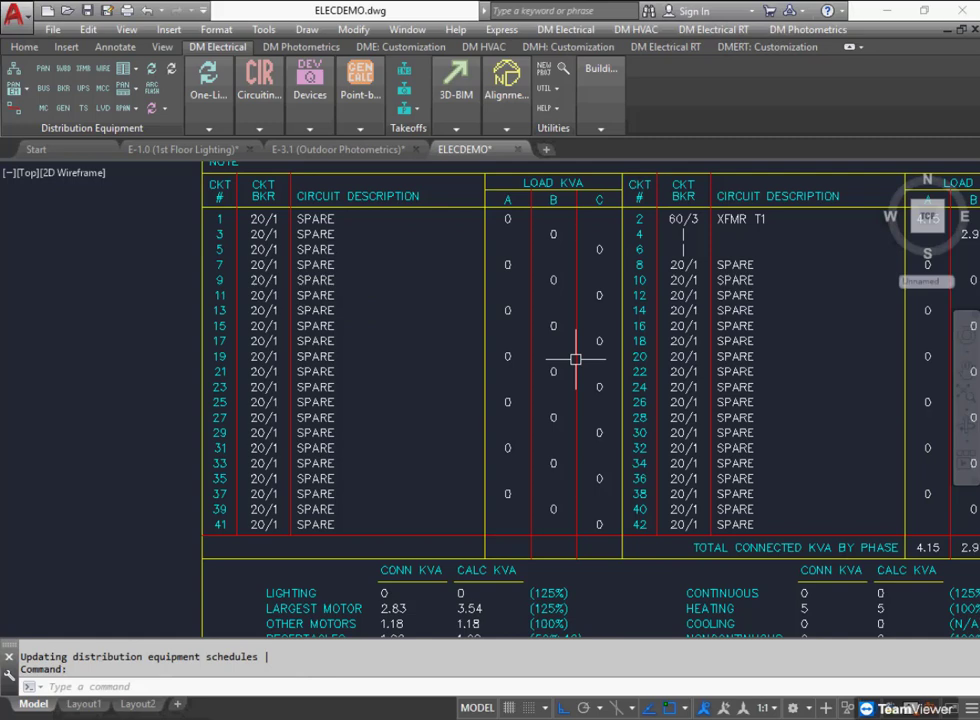
Generate a one-line diagram starting from the UTILITY transformer and place it in the empty area below the panel schedules.
{"action": "scroll", "coordinate": [575, 352], "scroll_direction": "down", "scroll_amount": 5}
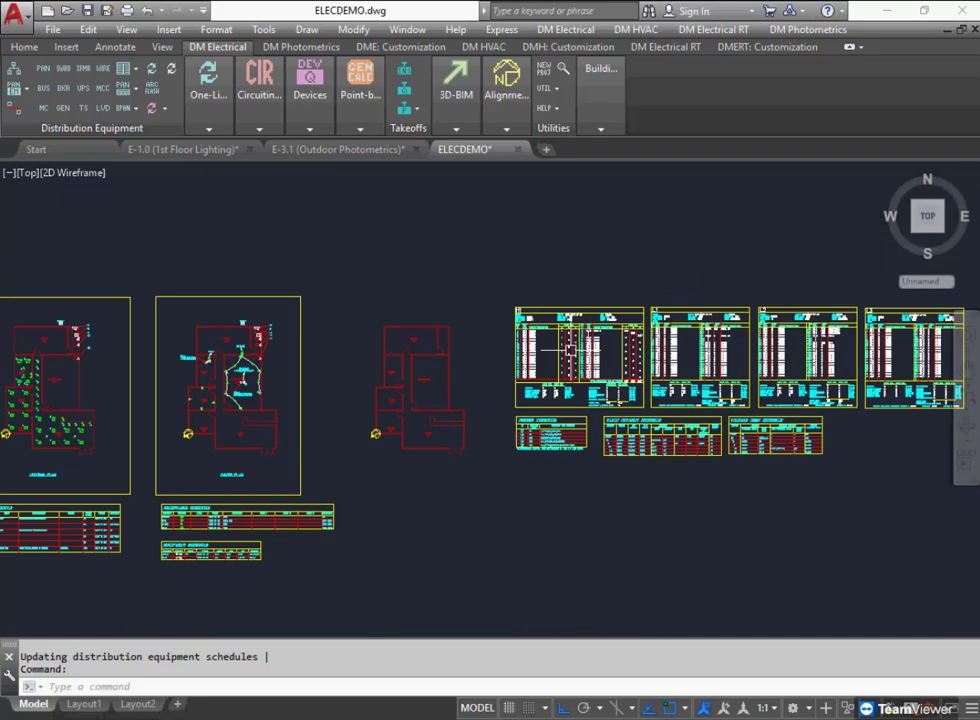
{"action": "middle_click_drag", "start_coordinate": [555, 353], "coordinate": [525, 263]}
{"action": "left_click", "coordinate": [208, 128]}
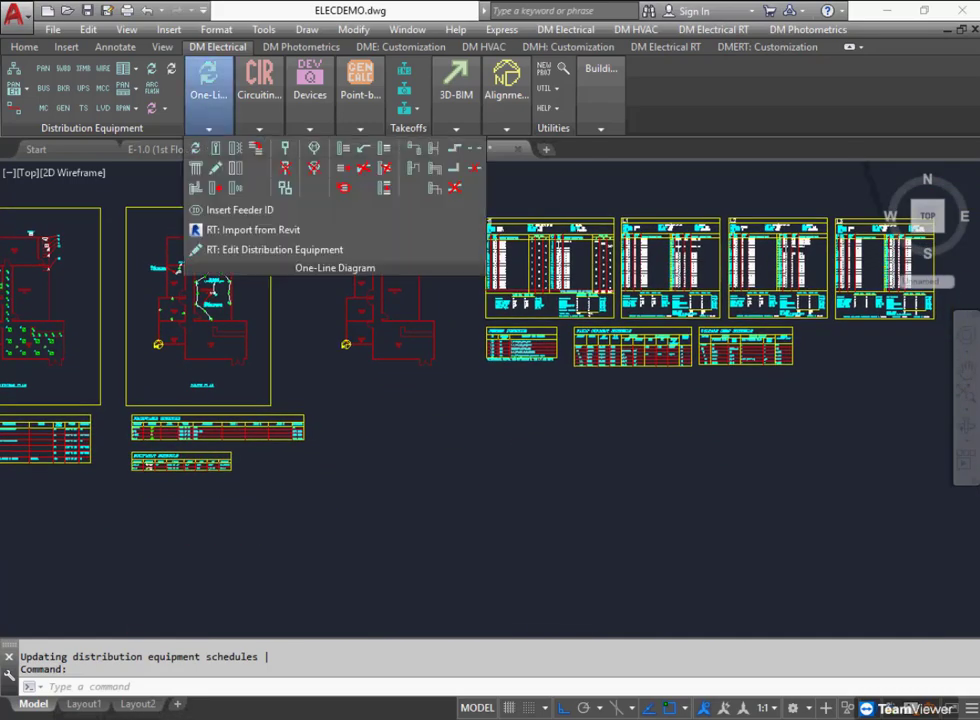
{"action": "left_click", "coordinate": [208, 85]}
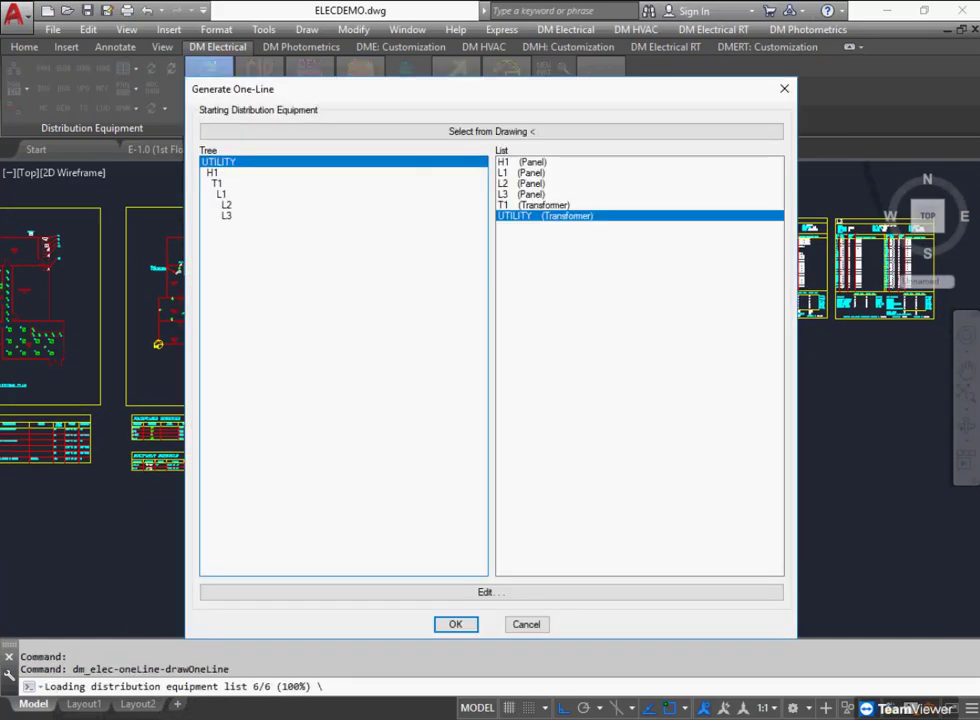
{"action": "left_click", "coordinate": [448, 623]}
{"action": "left_click", "coordinate": [455, 529]}
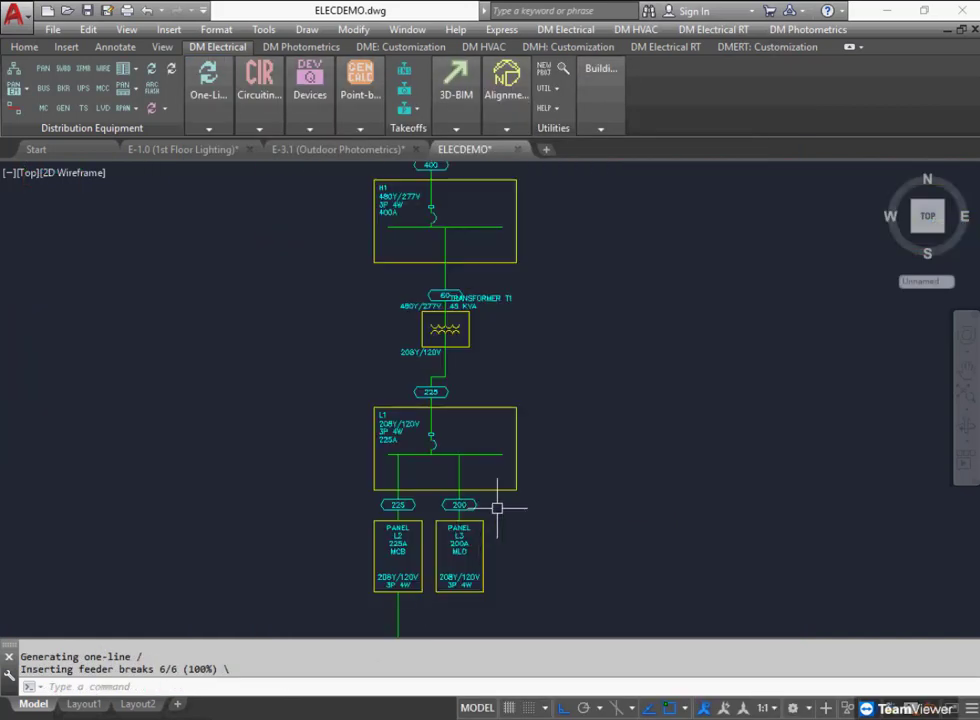
Stretch the L1 panel block in the one-line diagram horizontally to the right to make room for another feeder.
{"action": "left_click", "coordinate": [516, 449]}
{"action": "left_click", "coordinate": [516, 449]}
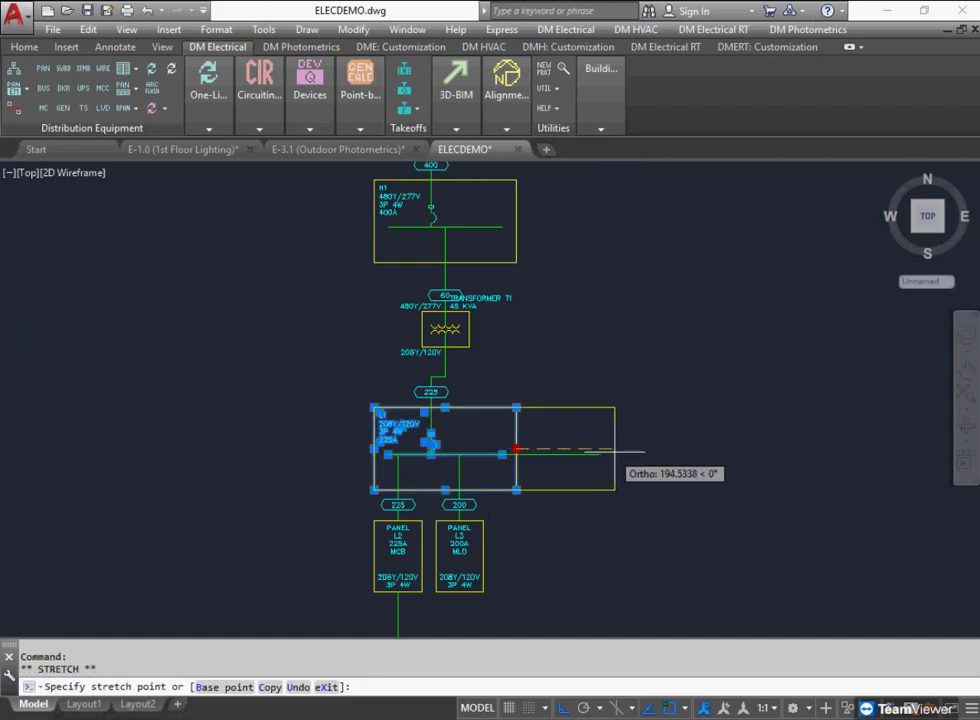
{"action": "left_click", "coordinate": [664, 454]}
{"action": "key", "text": "Escape"}
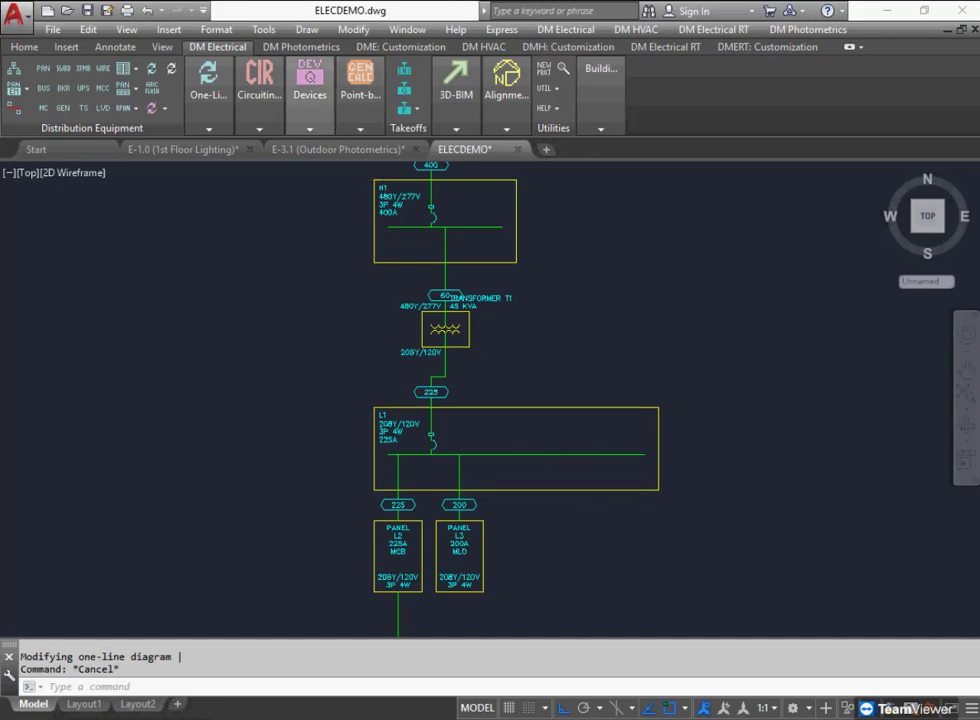
Start inserting a feeder from panel L1 with Circuit Breaker as the OCP block and no blocks at the feeder's start or end.
{"action": "mouse_move", "coordinate": [259, 95]}
{"action": "mouse_move", "coordinate": [208, 95]}
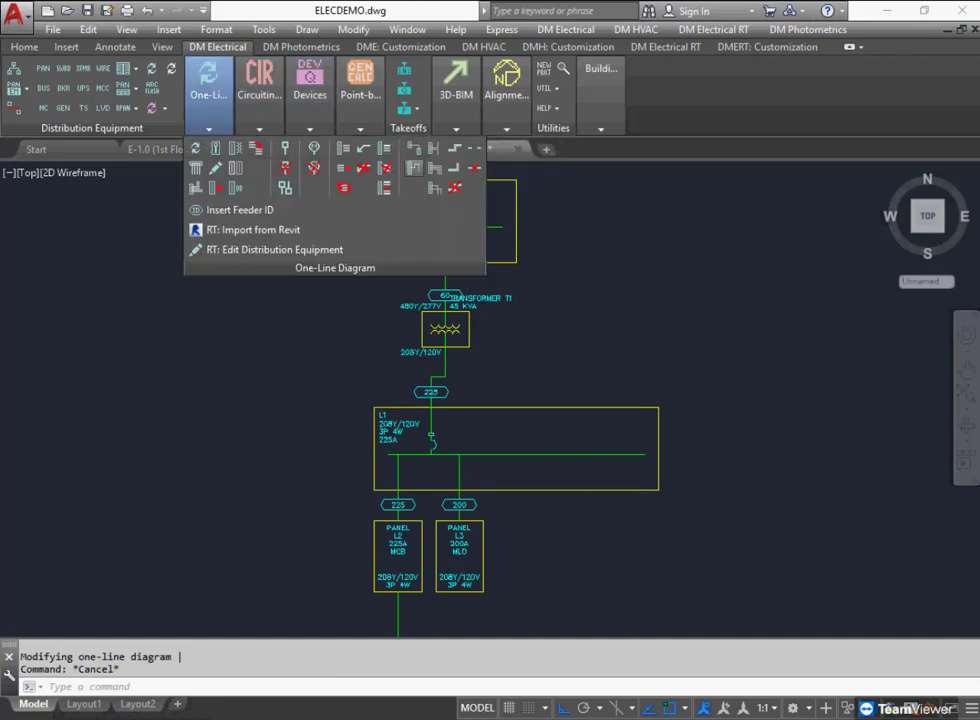
{"action": "left_click", "coordinate": [413, 167]}
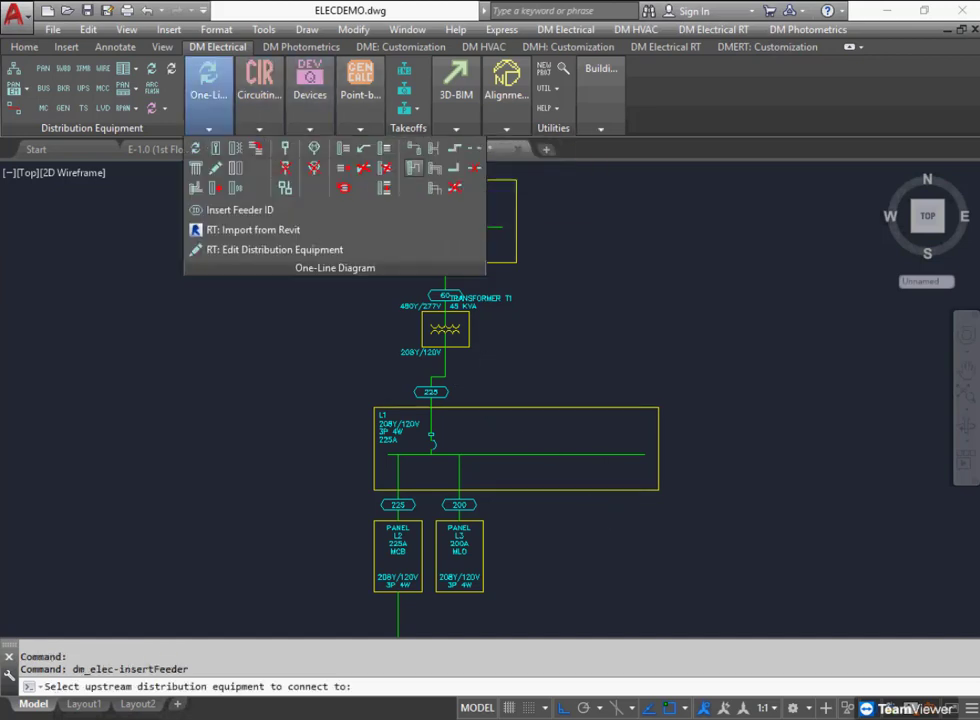
{"action": "left_click", "coordinate": [564, 455]}
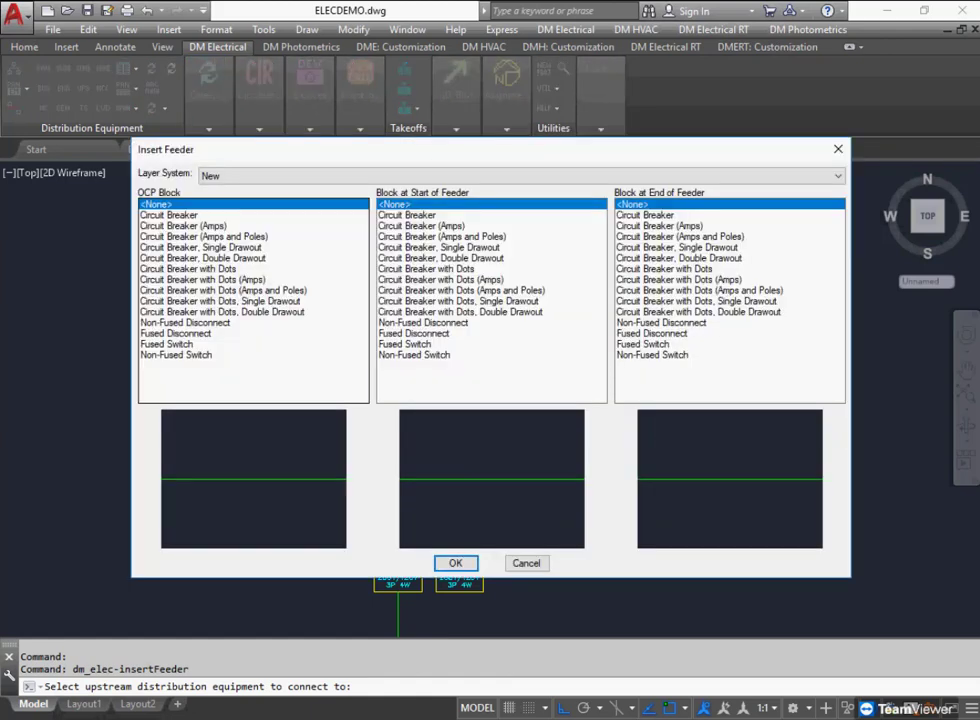
{"action": "left_click", "coordinate": [168, 215]}
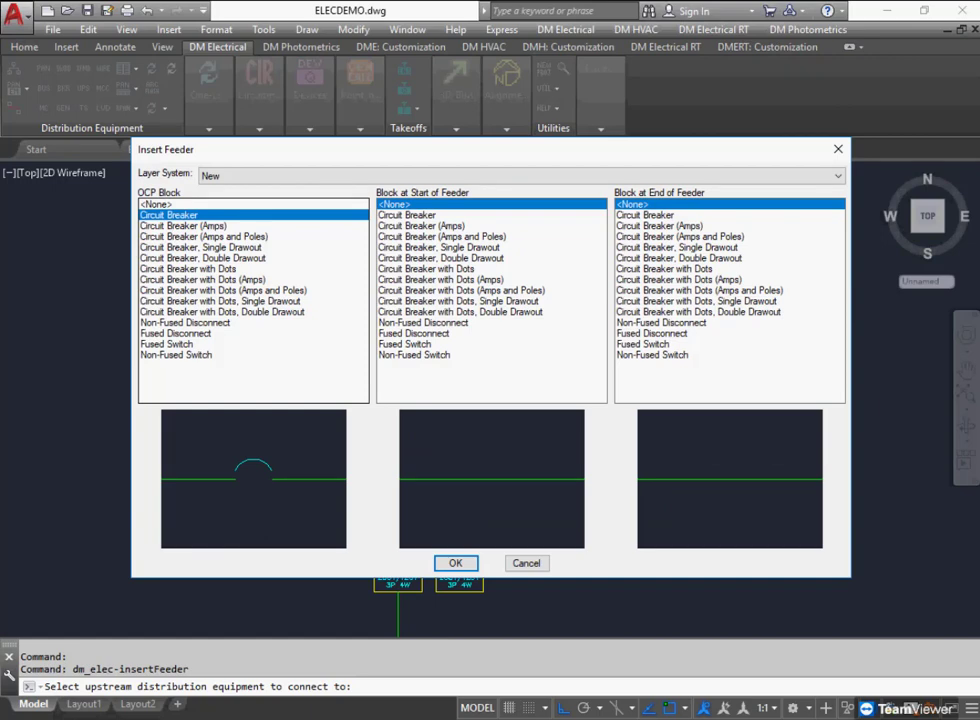
{"action": "key", "text": "Return"}
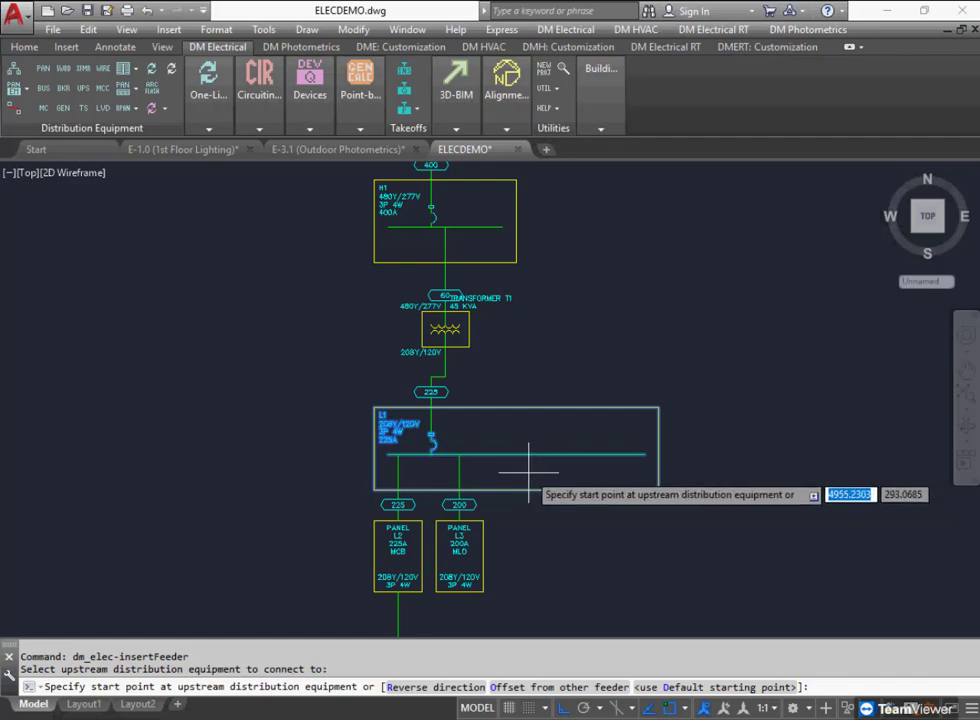
Draw the feeder from a nearest-snapped point on L1's bus, right of the L3 feeder, straight down past the panel outline with object snap off.
{"action": "type", "text": "nea"}
{"action": "key", "text": "Return"}
{"action": "left_click", "coordinate": [530, 455]}
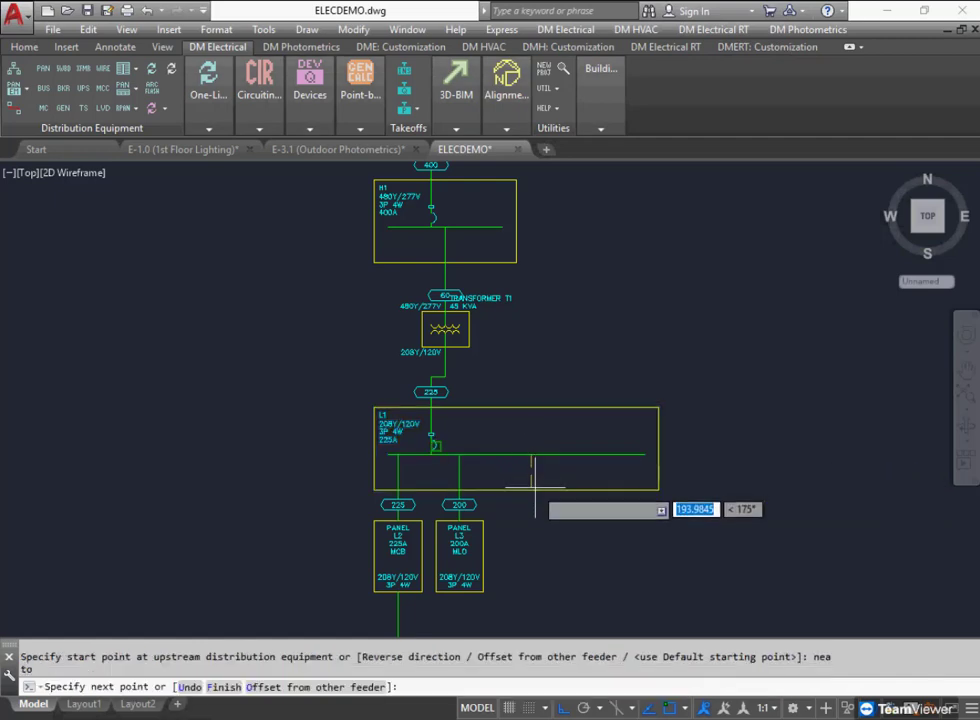
{"action": "key", "text": "F3"}
{"action": "left_click", "coordinate": [533, 517]}
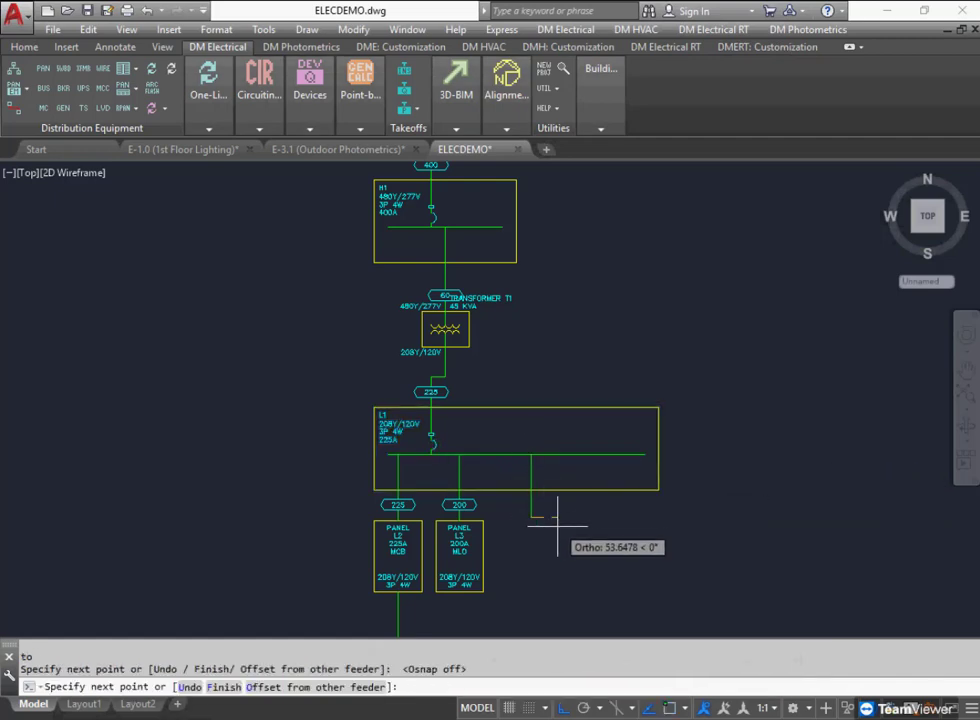
{"action": "key", "text": "Return"}
Edit the one-line labels of the new L1 feeder and enable Extra Note 1 and Extra Note 2.
{"action": "scroll", "coordinate": [560, 473], "scroll_direction": "up", "scroll_amount": 2}
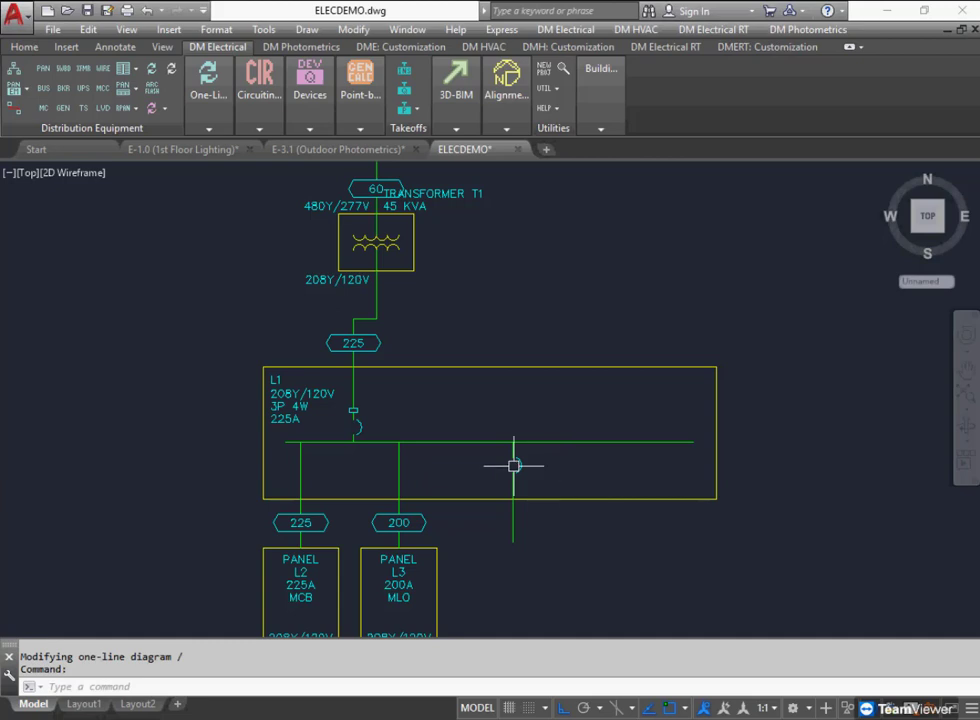
{"action": "left_click", "coordinate": [310, 128]}
{"action": "left_click", "coordinate": [208, 128]}
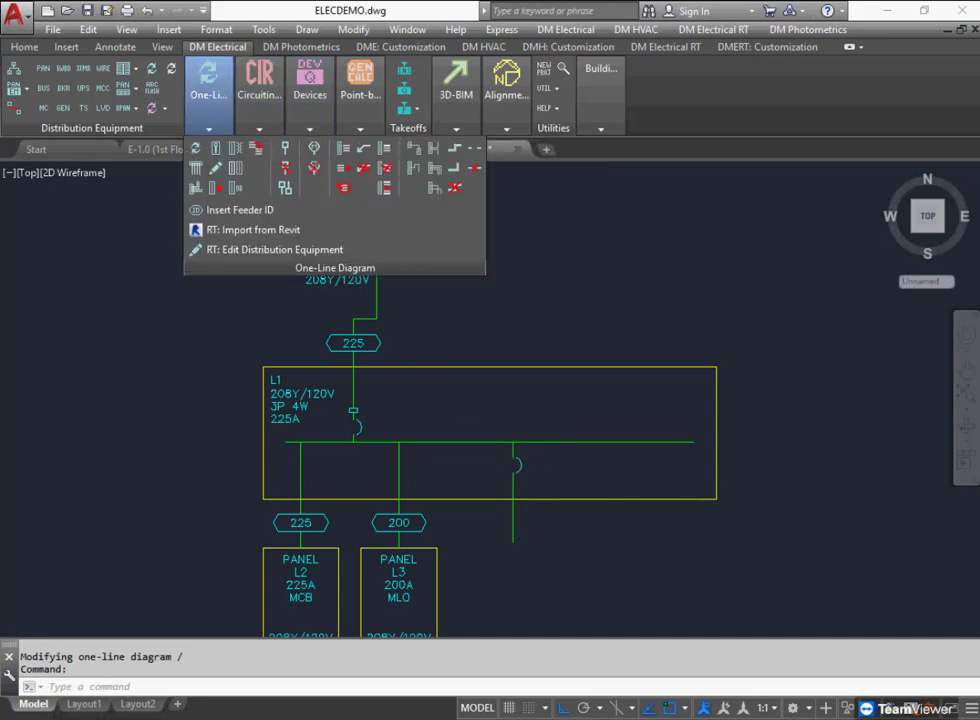
{"action": "left_click", "coordinate": [343, 148]}
{"action": "left_click", "coordinate": [513, 474]}
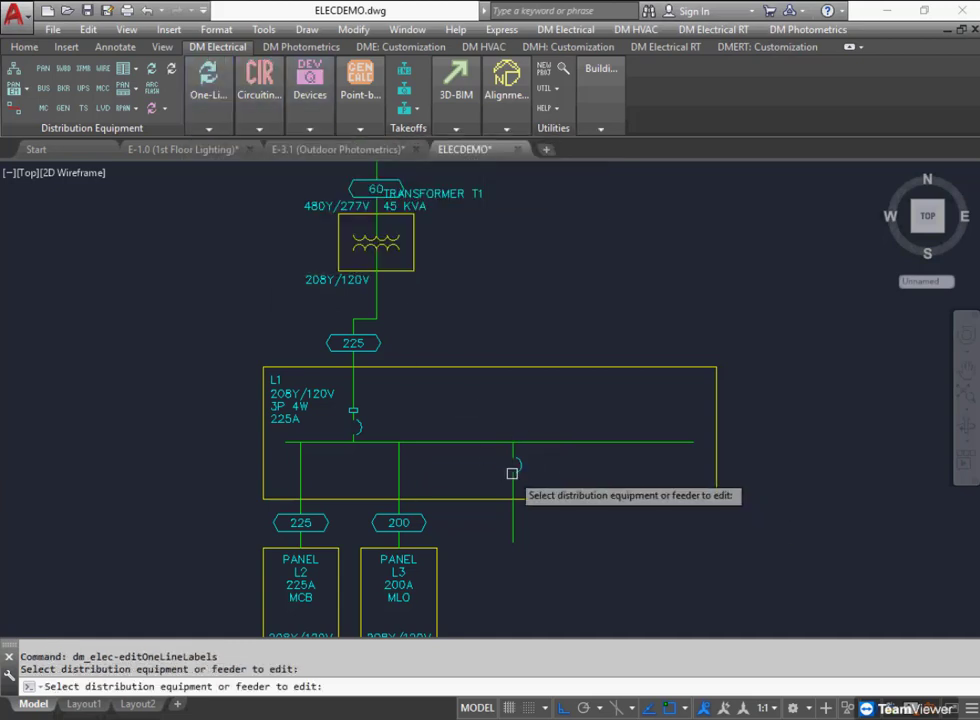
{"action": "left_click", "coordinate": [513, 474]}
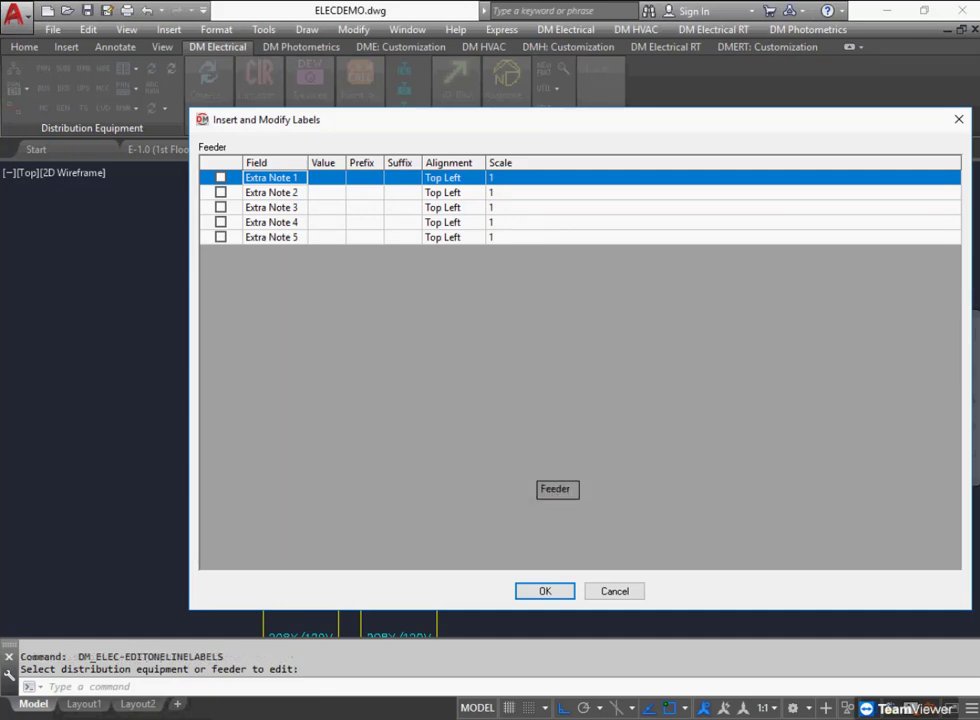
{"action": "left_click", "coordinate": [221, 178]}
{"action": "left_click", "coordinate": [221, 193]}
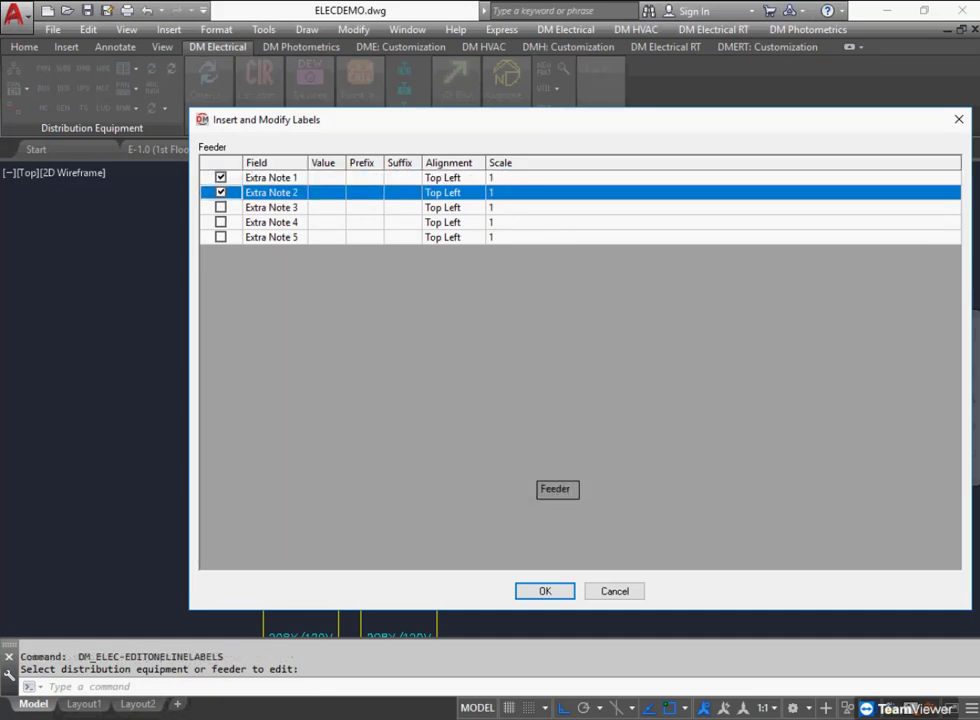
Set the prefix of Extra Note 1 to SPARE and of Extra Note 2 to 40/3, and accept the labels.
{"action": "left_click", "coordinate": [364, 178]}
{"action": "type", "text": "SPARE"}
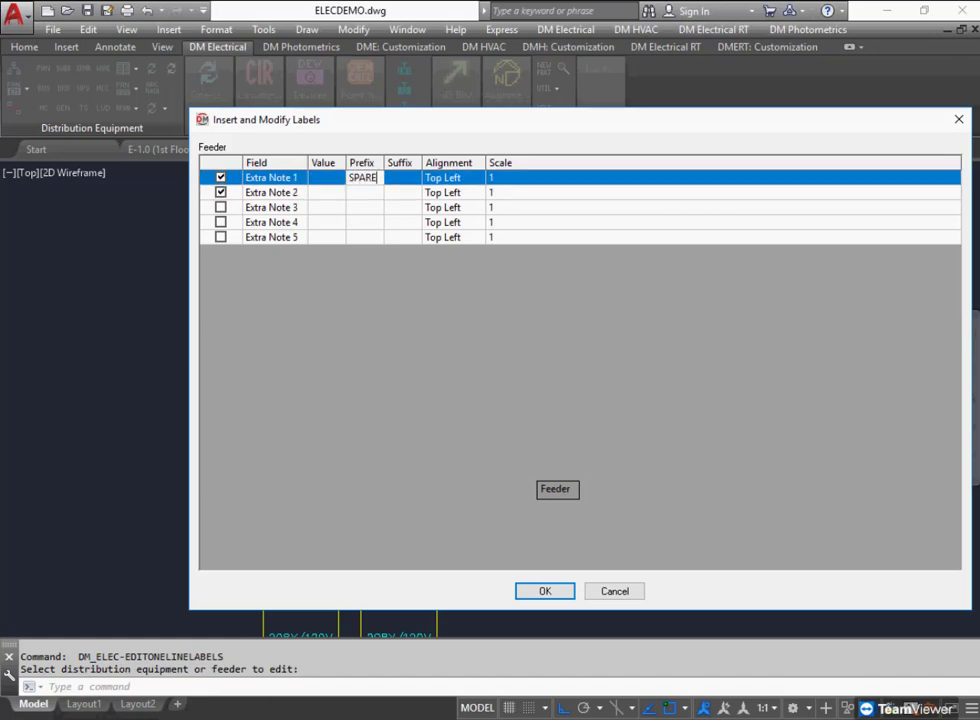
{"action": "key", "text": "Return"}
{"action": "type", "text": "40/3"}
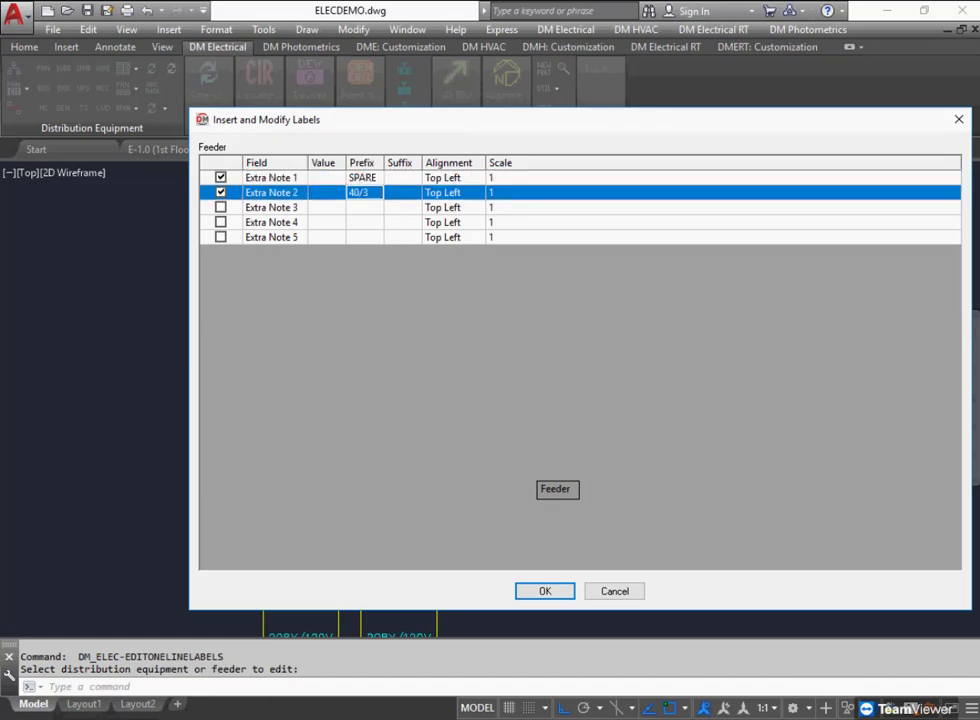
{"action": "left_click", "coordinate": [545, 591]}
Place the SPARE label horizontally beside the new feeder's breaker, with the 40/3 label directly below it.
{"action": "scroll", "coordinate": [541, 474], "scroll_direction": "up", "scroll_amount": 4}
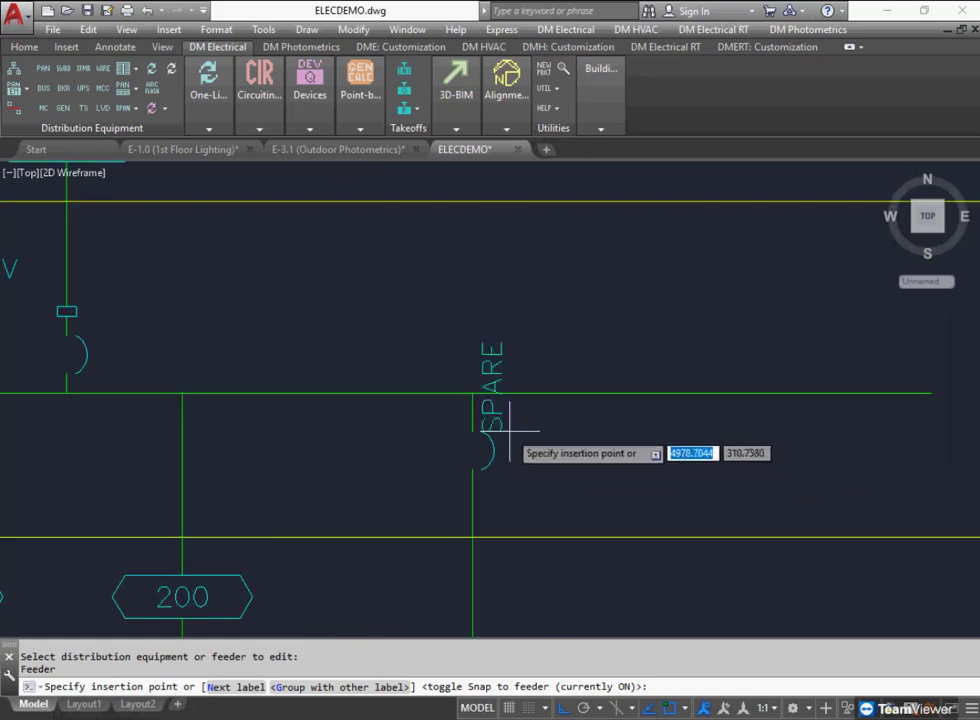
{"action": "left_click", "coordinate": [518, 428]}
{"action": "key", "text": "Return"}
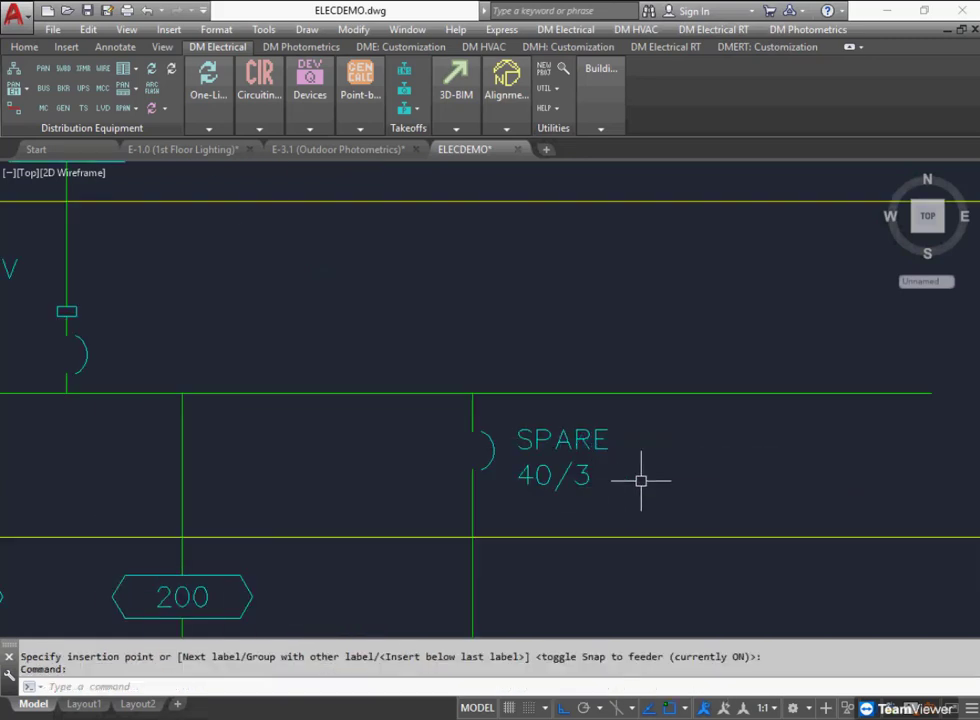